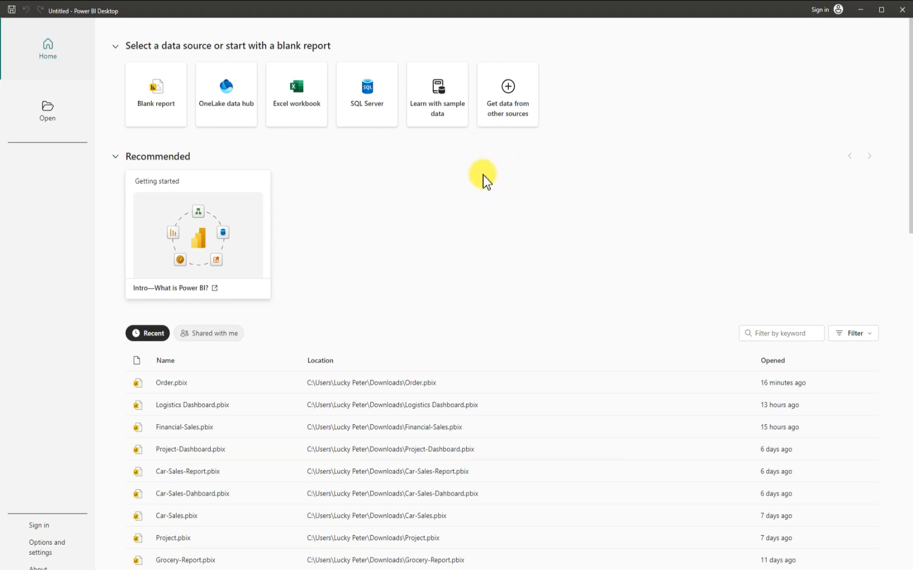
- Start a blank report and view the open Order report for reference
{"action": "left_click", "coordinate": [164, 110]}
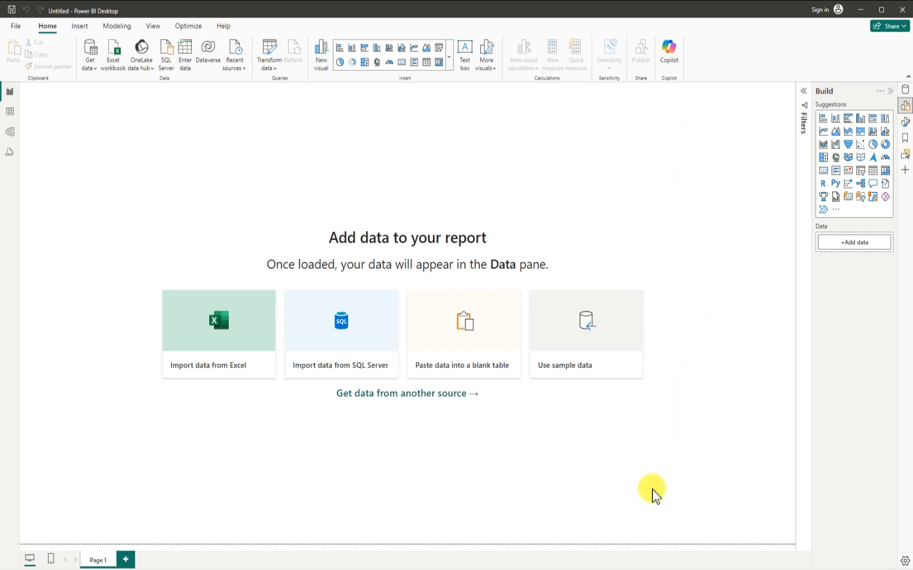
{"action": "mouse_move", "coordinate": [639, 569]}
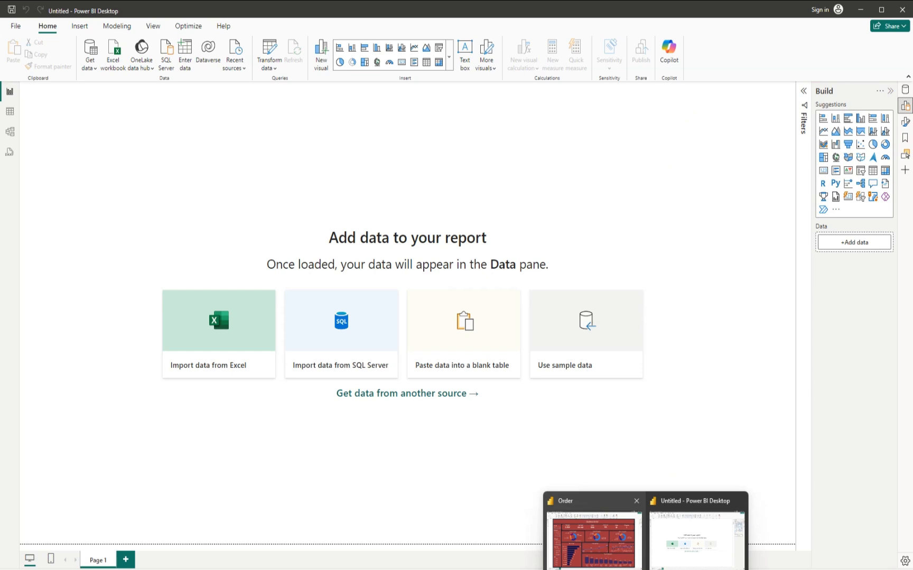
{"action": "left_click", "coordinate": [609, 555]}
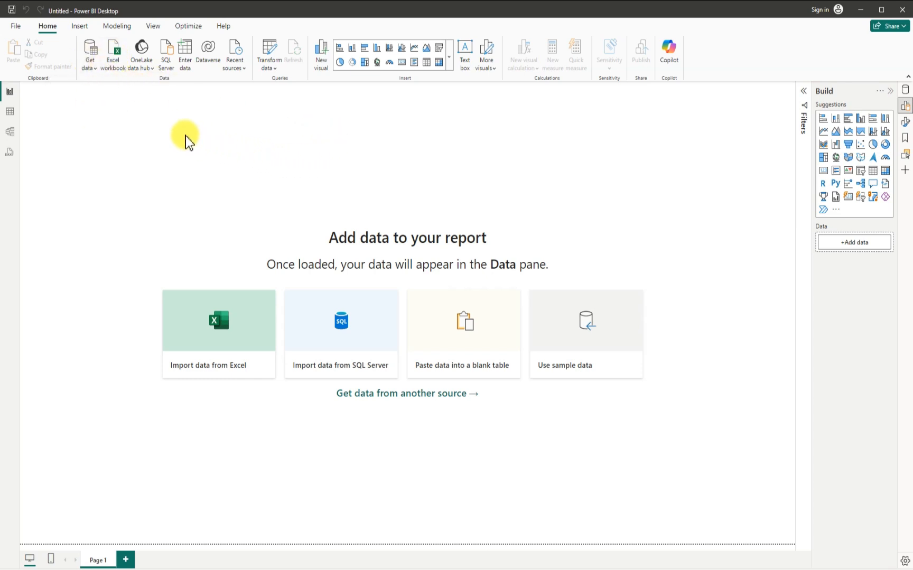
- Connect to the Data Source Excel workbook from the Downloads folder as the report's data source
{"action": "left_click", "coordinate": [91, 48]}
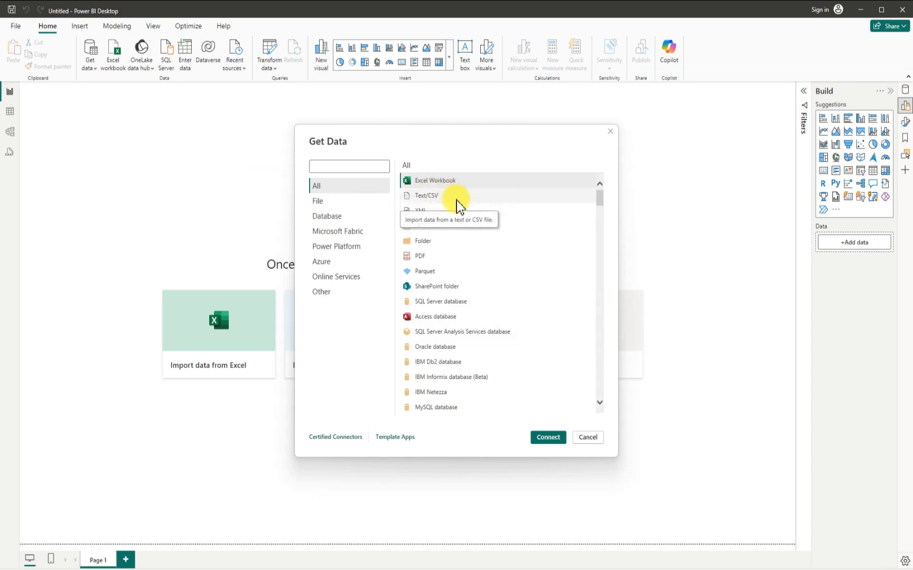
{"action": "left_click", "coordinate": [547, 438]}
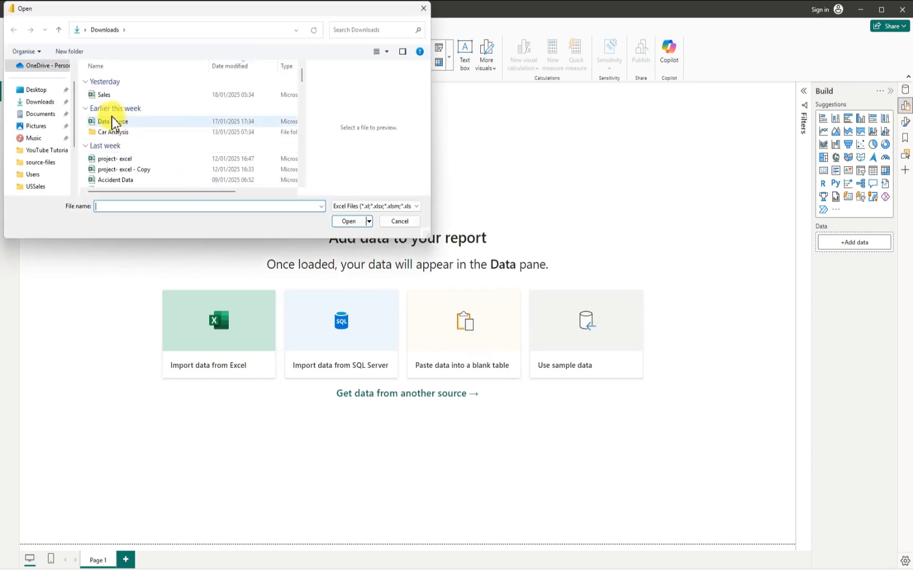
{"action": "scroll", "coordinate": [165, 124], "scroll_direction": "down", "scroll_amount": 1}
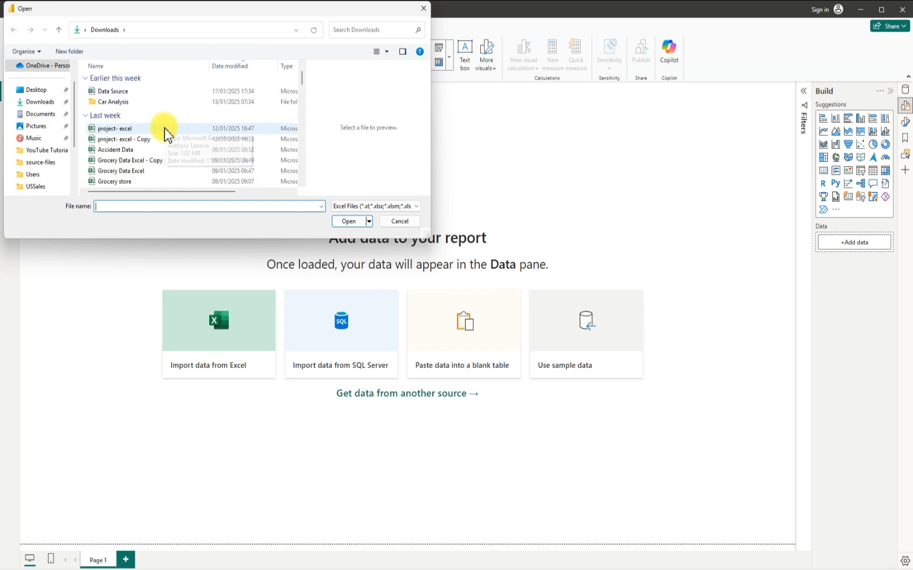
{"action": "left_click", "coordinate": [52, 106]}
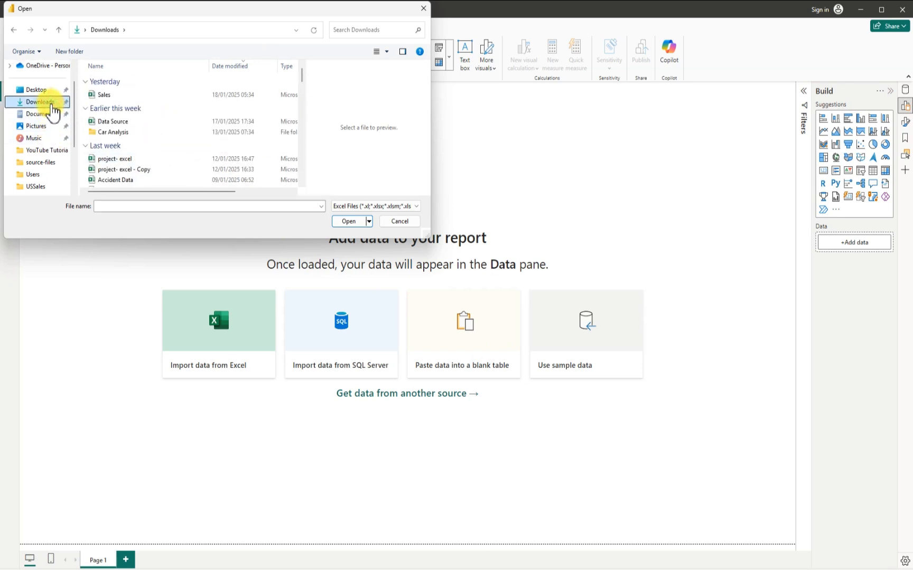
{"action": "left_click", "coordinate": [134, 120]}
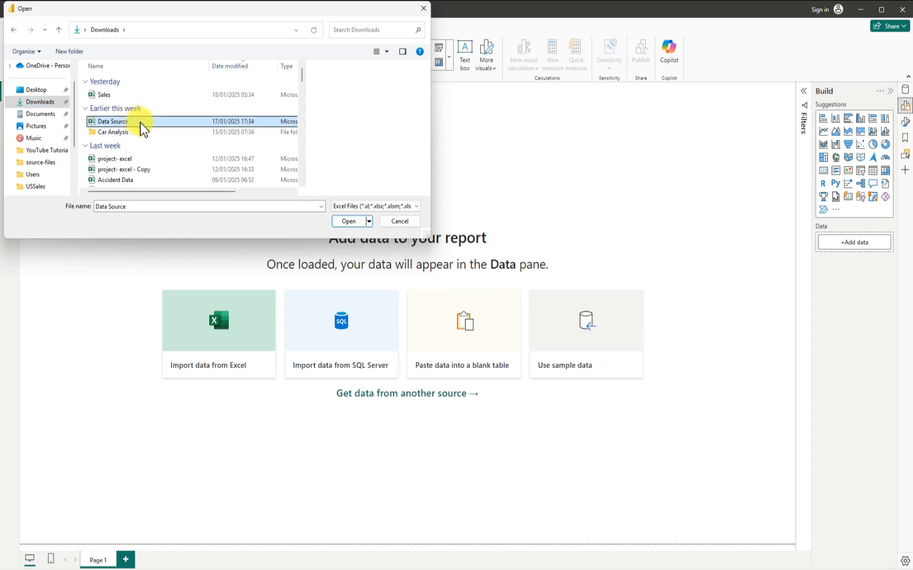
{"action": "left_click", "coordinate": [347, 222]}
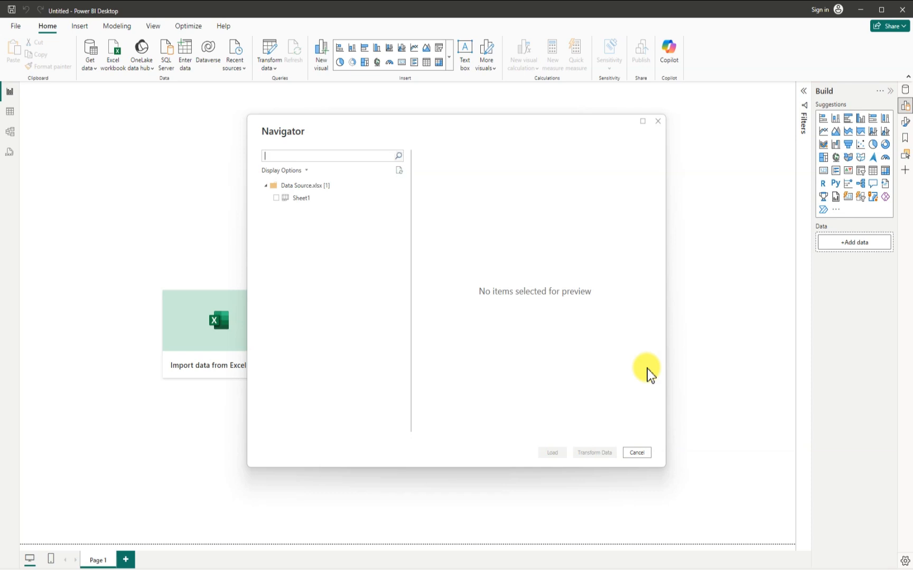
- Choose Sheet1 of the workbook, preview its columns through Profit, and send it to Power Query for transformation
{"action": "left_click", "coordinate": [276, 199]}
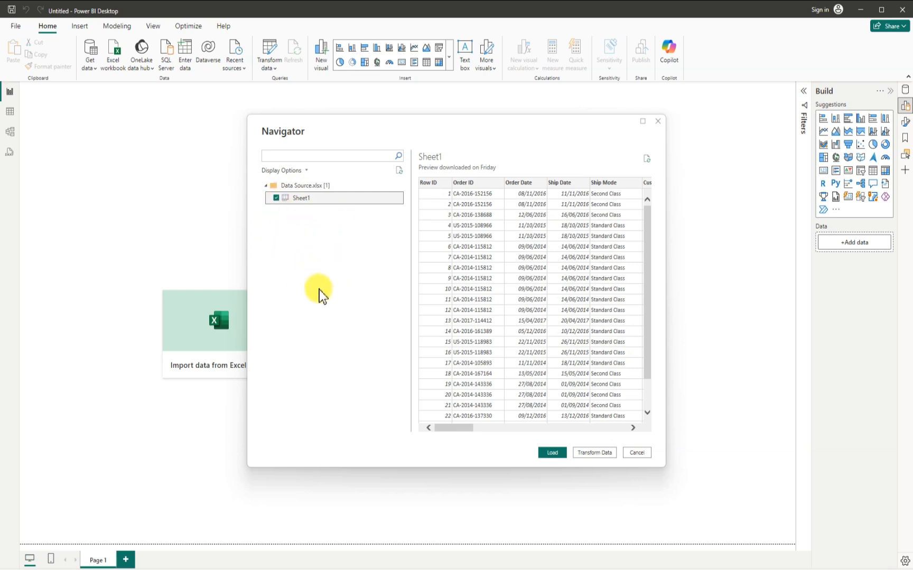
{"action": "left_click_drag", "start_coordinate": [444, 427], "coordinate": [605, 447]}
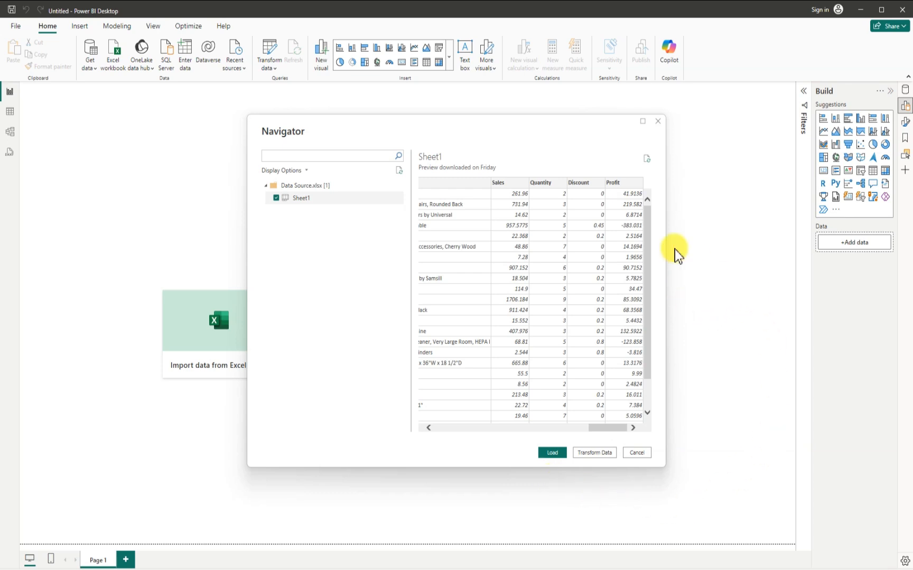
{"action": "left_click_drag", "start_coordinate": [529, 137], "coordinate": [493, 127]}
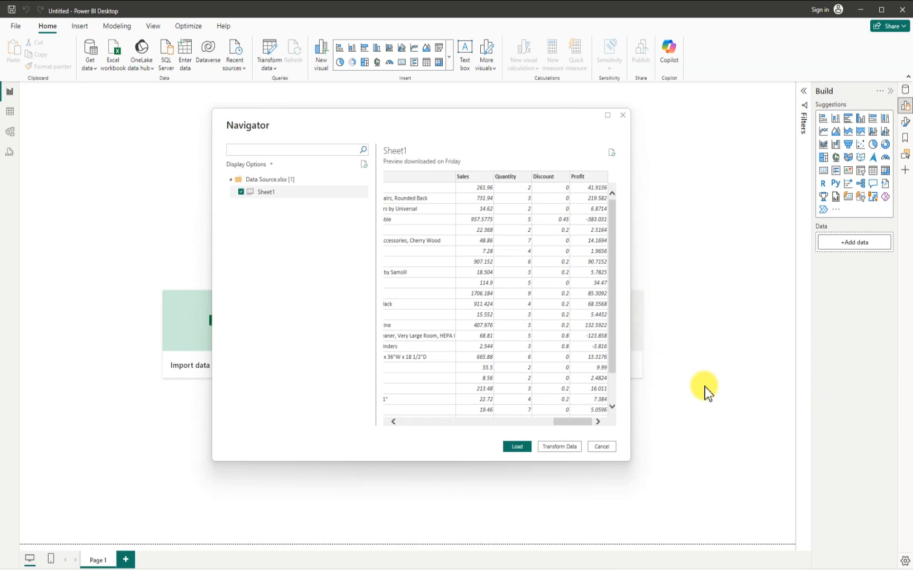
{"action": "left_click", "coordinate": [558, 447]}
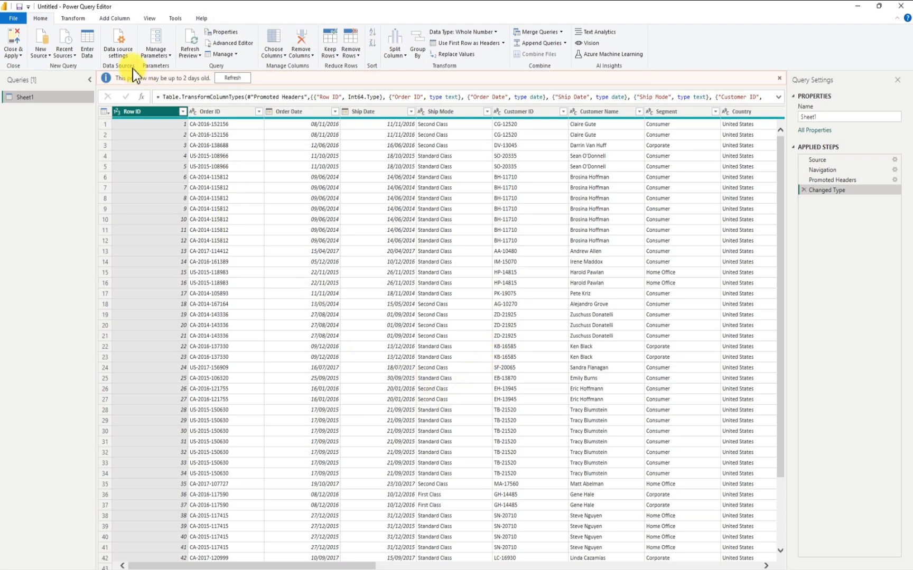
- Turn on column quality to check every Sheet1 column for errors and empty values, and turn it off again
{"action": "left_click", "coordinate": [156, 21]}
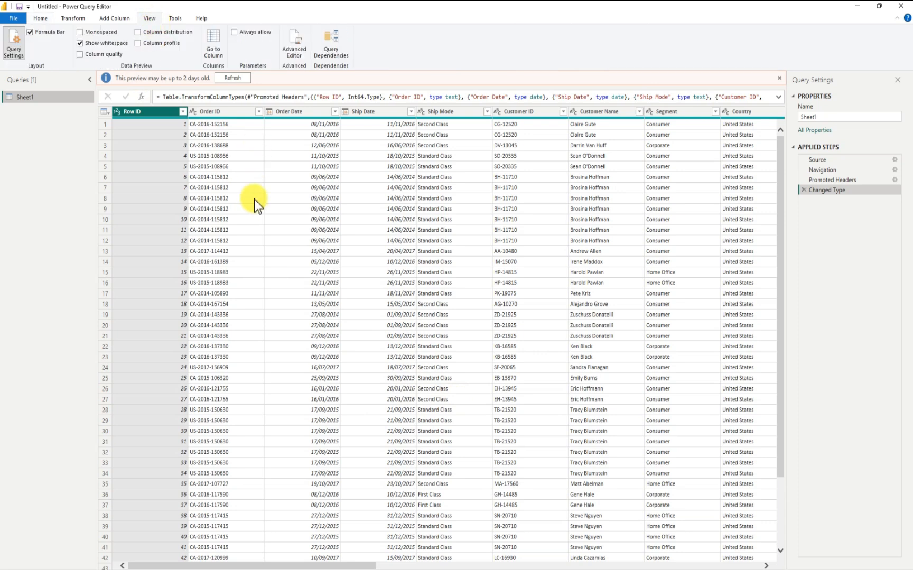
{"action": "left_click", "coordinate": [80, 54]}
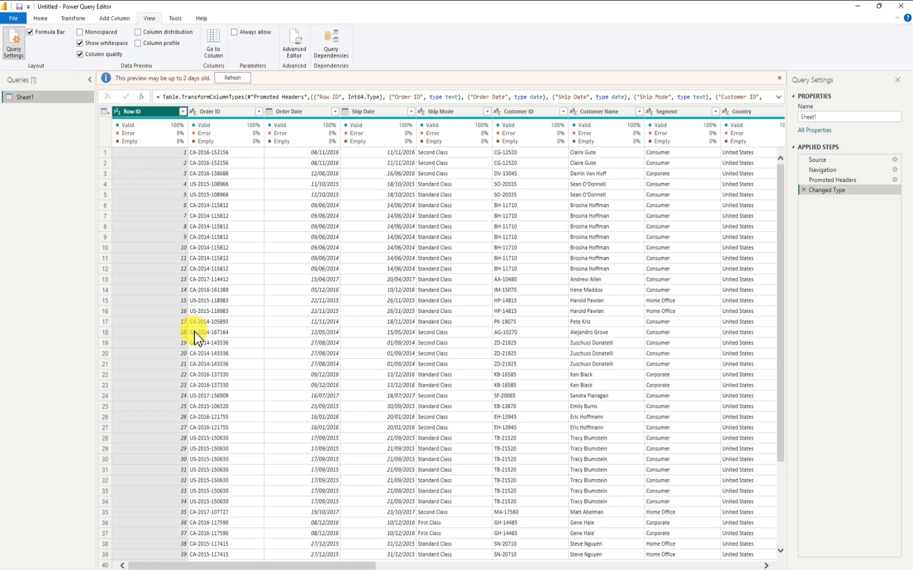
{"action": "left_click_drag", "start_coordinate": [267, 565], "coordinate": [676, 565]}
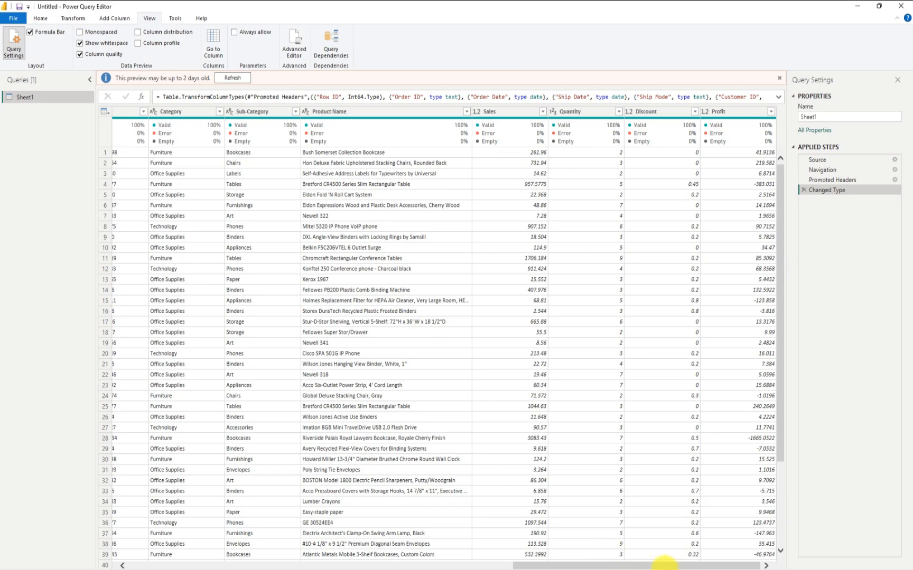
{"action": "left_click_drag", "start_coordinate": [631, 566], "coordinate": [189, 550]}
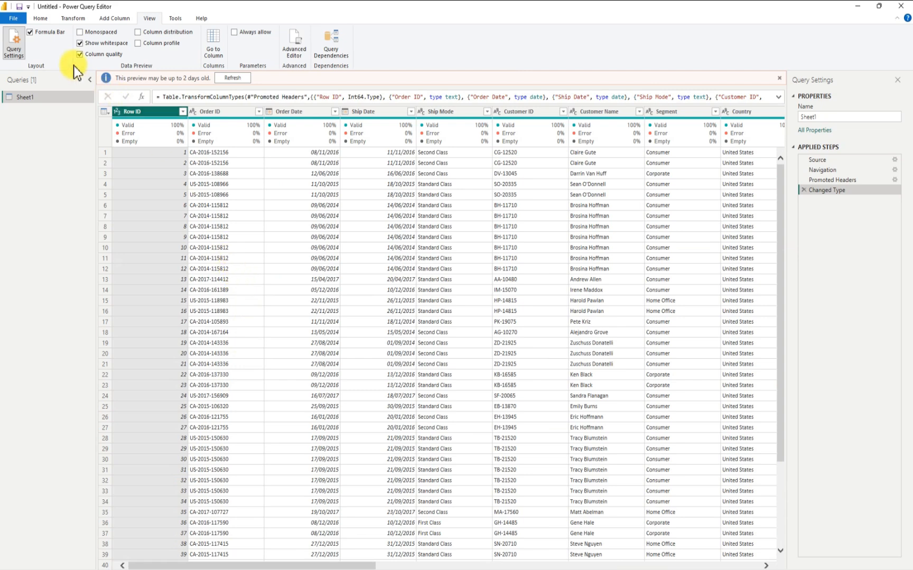
{"action": "left_click", "coordinate": [79, 54]}
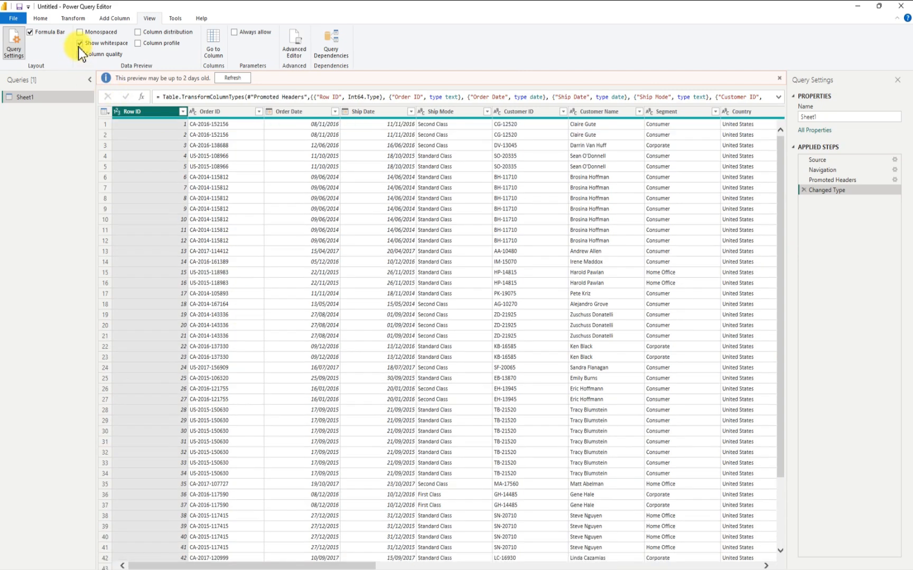
{"action": "left_click", "coordinate": [47, 23]}
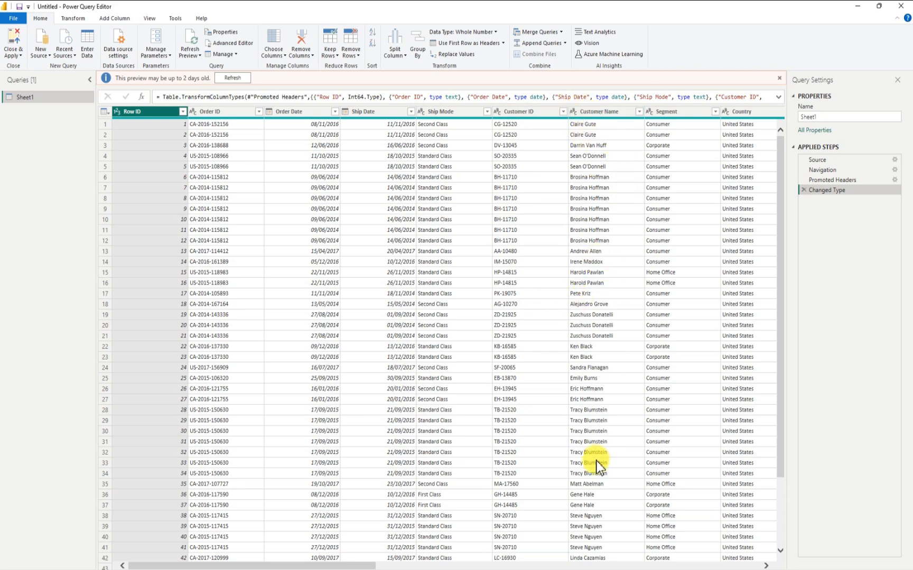
- Look at the data types available for the State column without changing its type
{"action": "left_click_drag", "start_coordinate": [356, 565], "coordinate": [461, 565]}
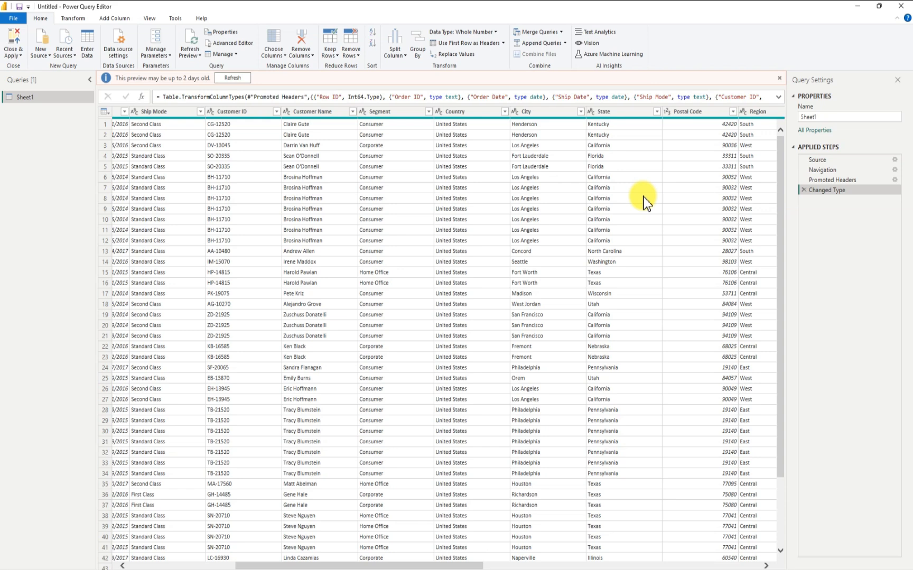
{"action": "left_click", "coordinate": [591, 112]}
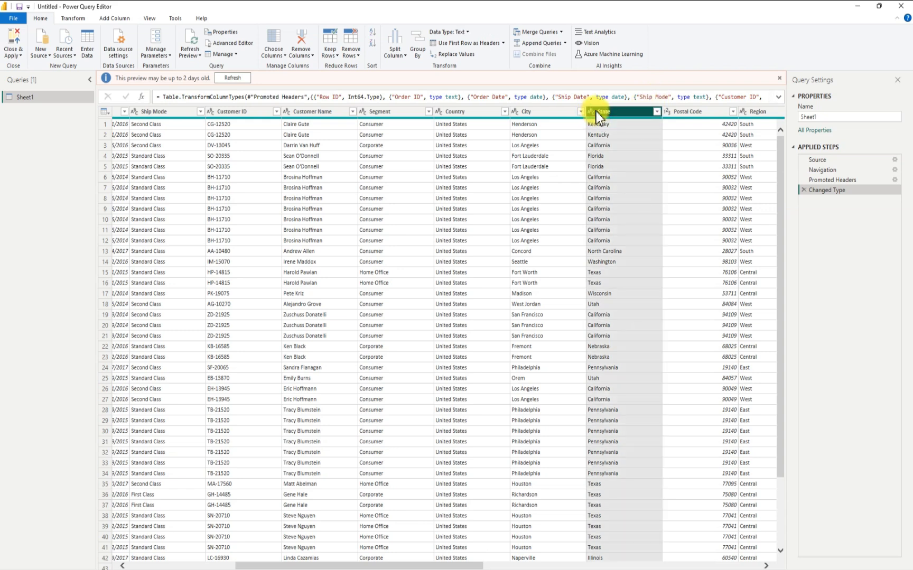
{"action": "left_click", "coordinate": [592, 113]}
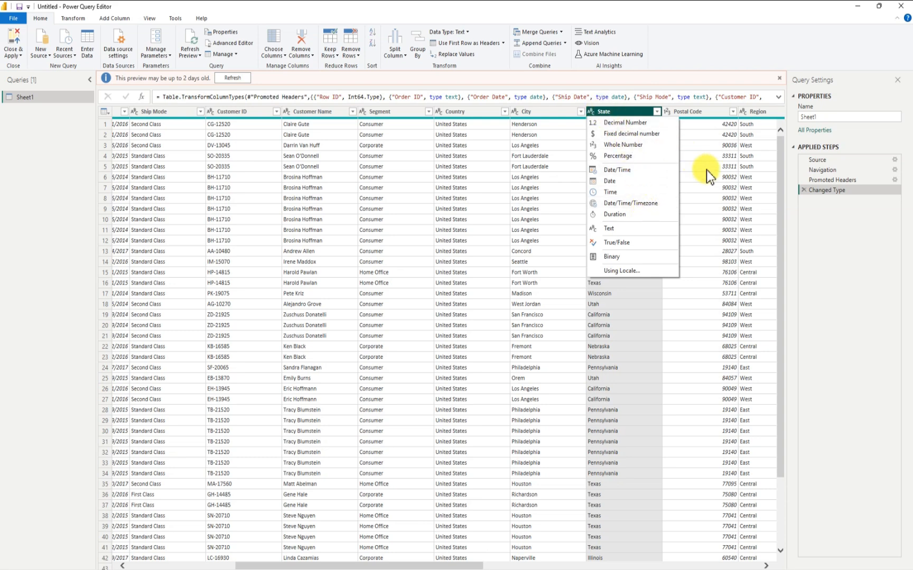
{"action": "left_click", "coordinate": [816, 273]}
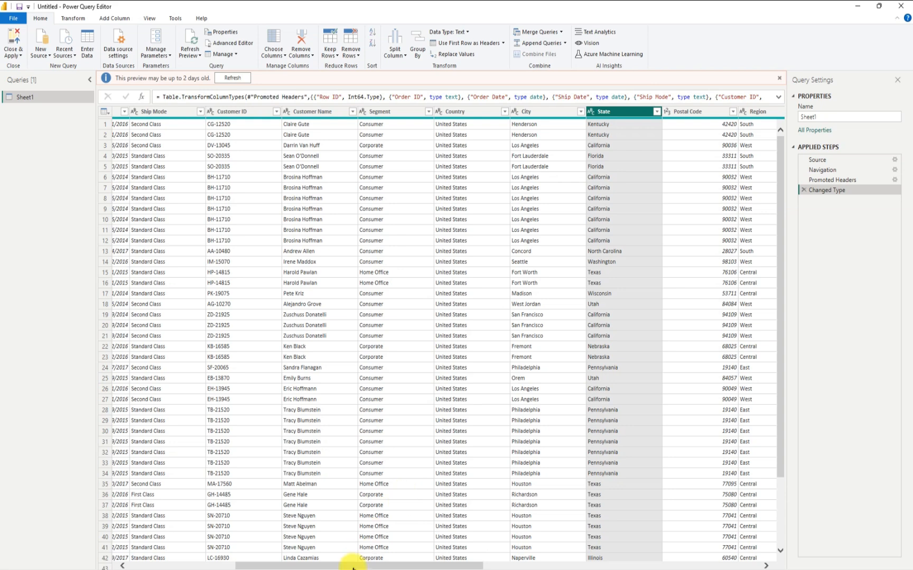
- Try to change the Customer ID column's data type to Whole Number, replacing the current conversion
{"action": "left_click_drag", "start_coordinate": [351, 566], "coordinate": [327, 565]}
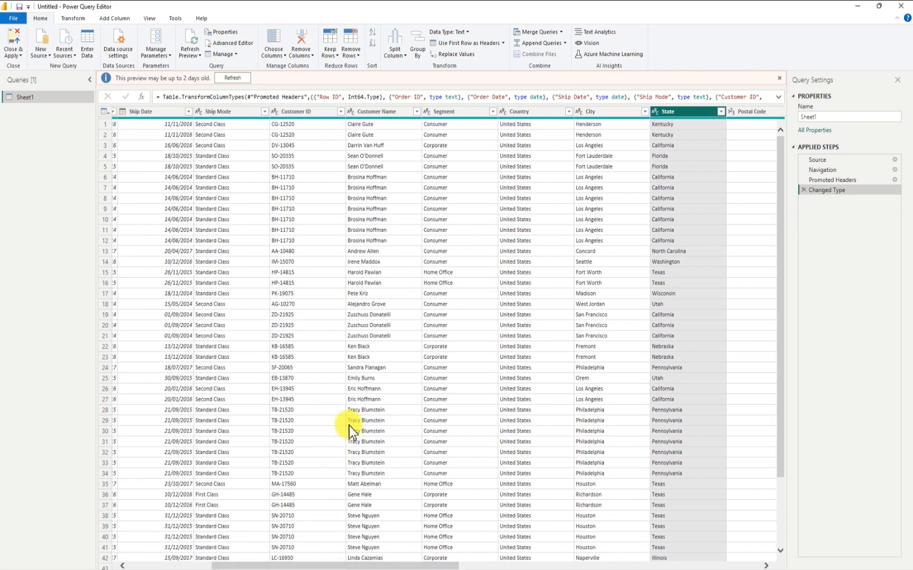
{"action": "left_click", "coordinate": [285, 109]}
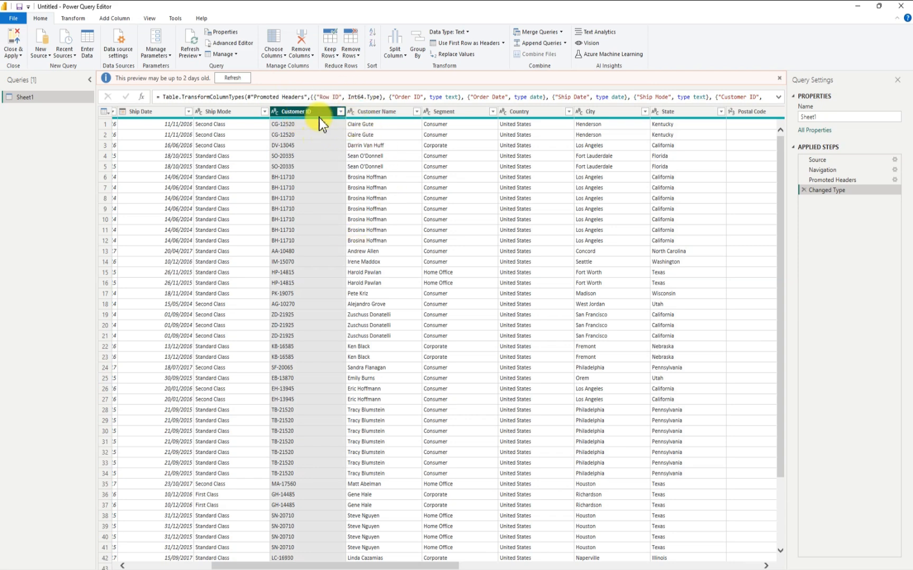
{"action": "left_click", "coordinate": [274, 112]}
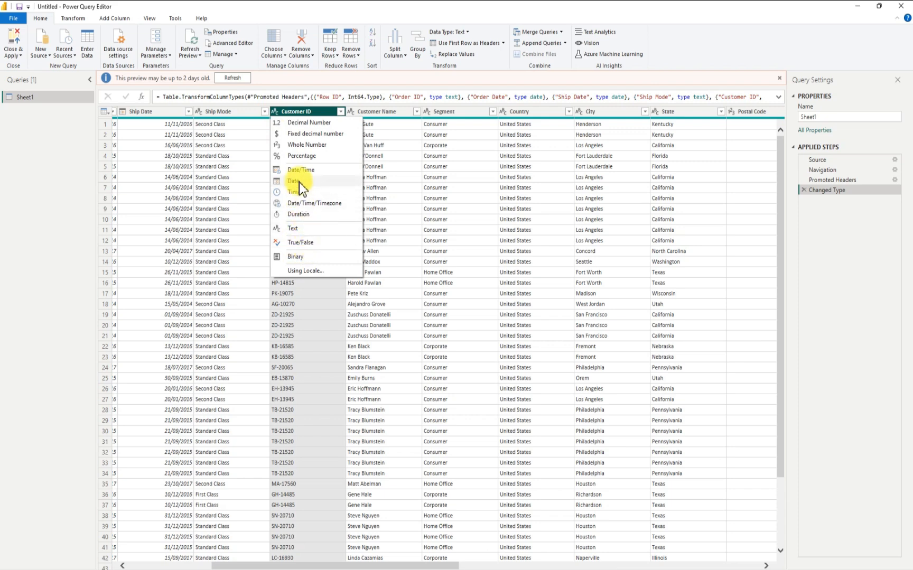
{"action": "left_click", "coordinate": [311, 145]}
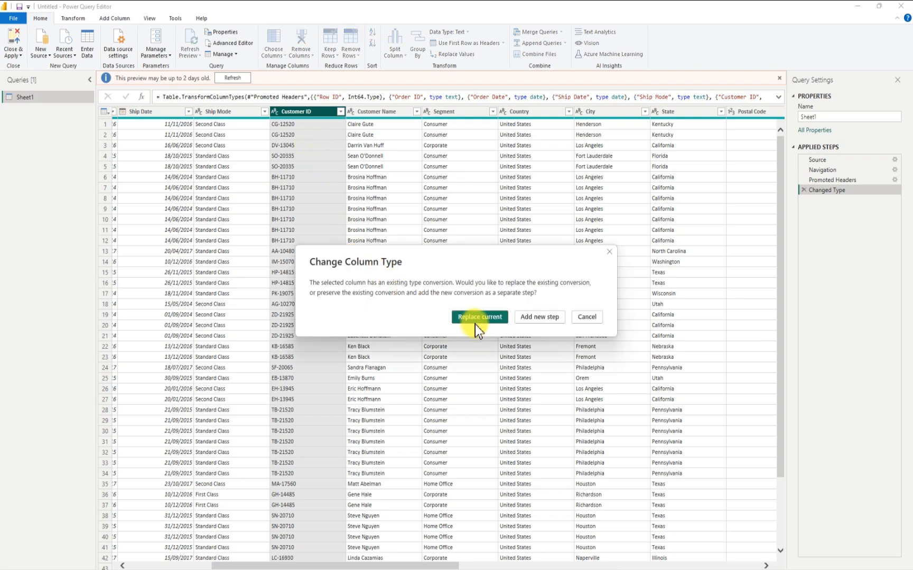
{"action": "left_click", "coordinate": [480, 316]}
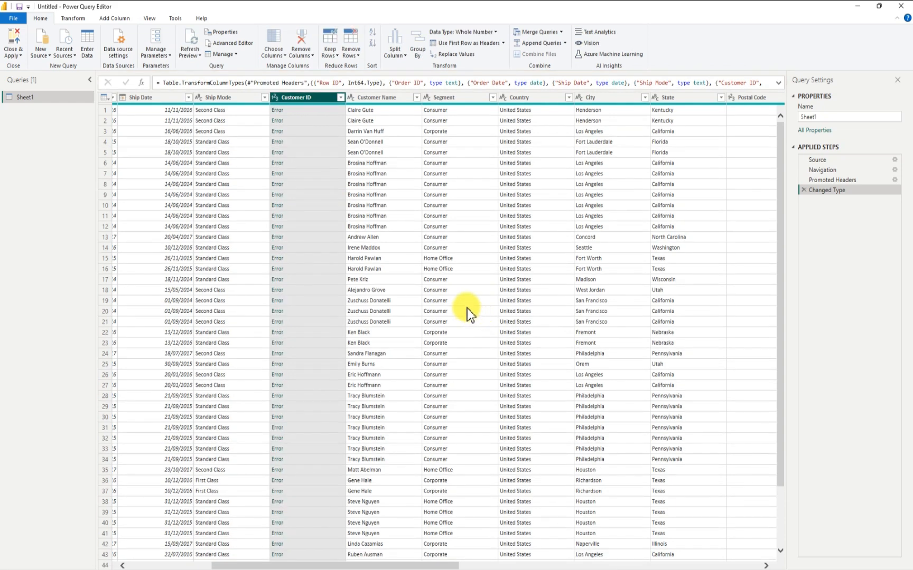
- Delete the Changed Type step from the Sheet1 query's applied steps
{"action": "left_click", "coordinate": [803, 191]}
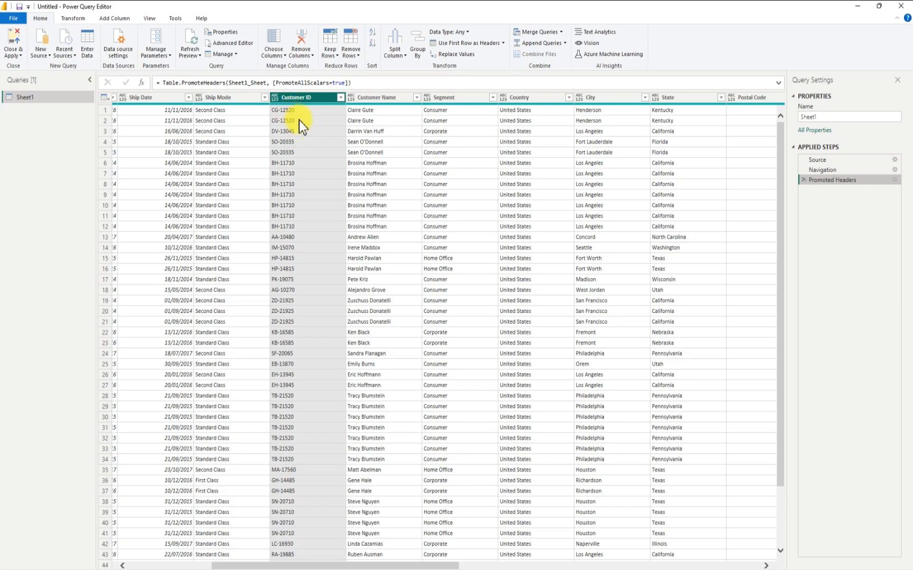
- Split the Customer ID column by the custom delimiter "-" at each occurrence of the delimiter
{"action": "right_click", "coordinate": [321, 97]}
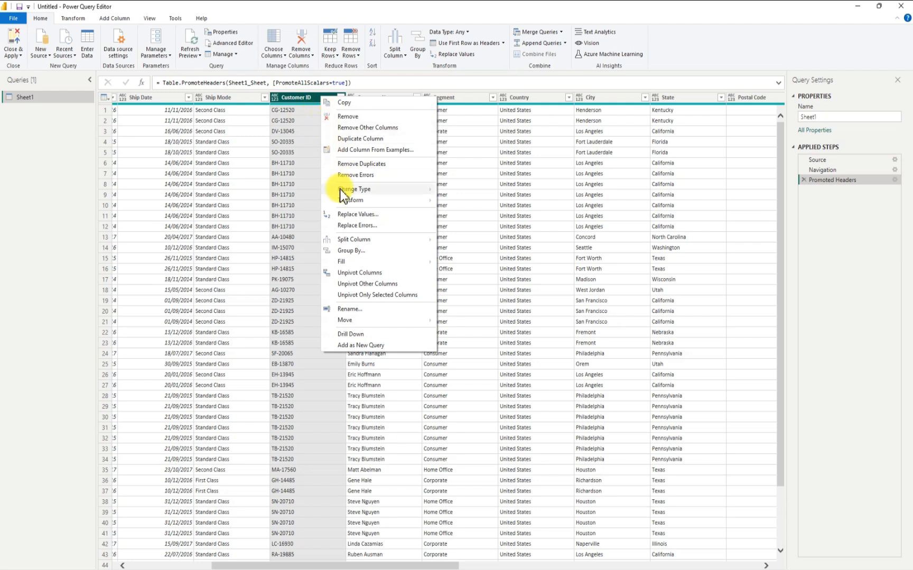
{"action": "mouse_move", "coordinate": [351, 242]}
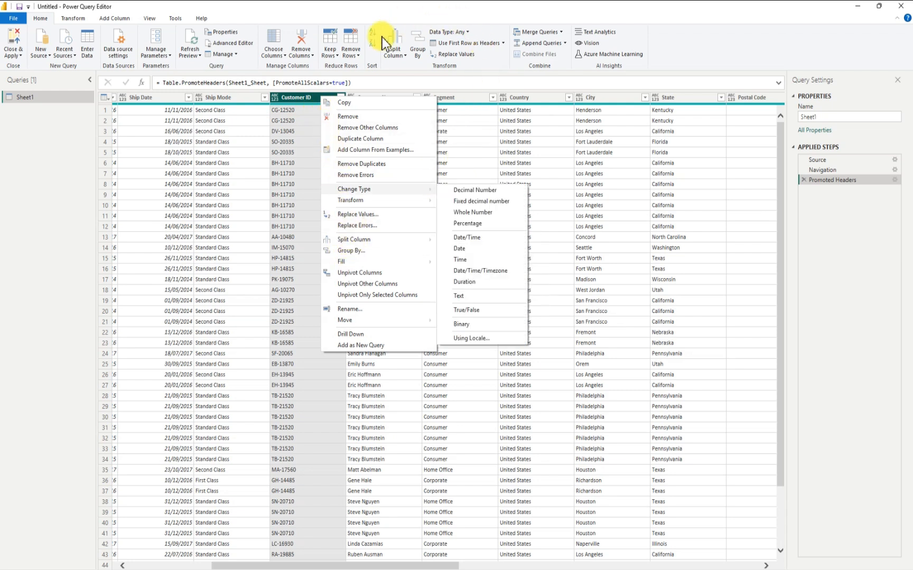
{"action": "left_click", "coordinate": [807, 225]}
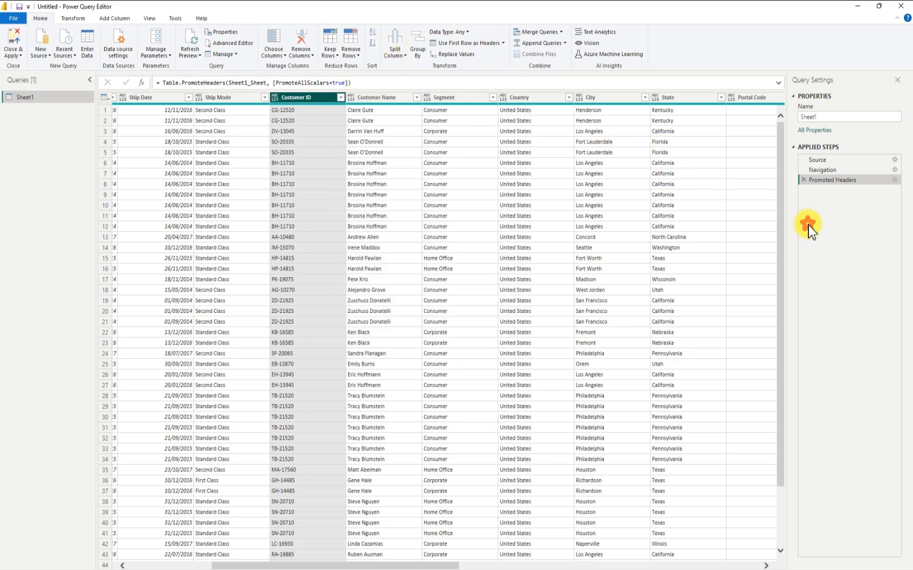
{"action": "left_click", "coordinate": [393, 48]}
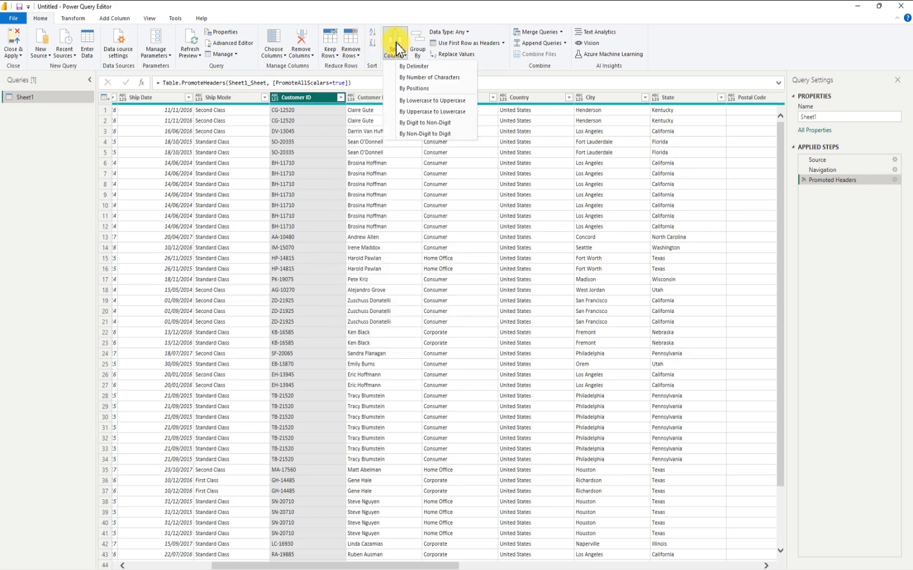
{"action": "left_click", "coordinate": [415, 66]}
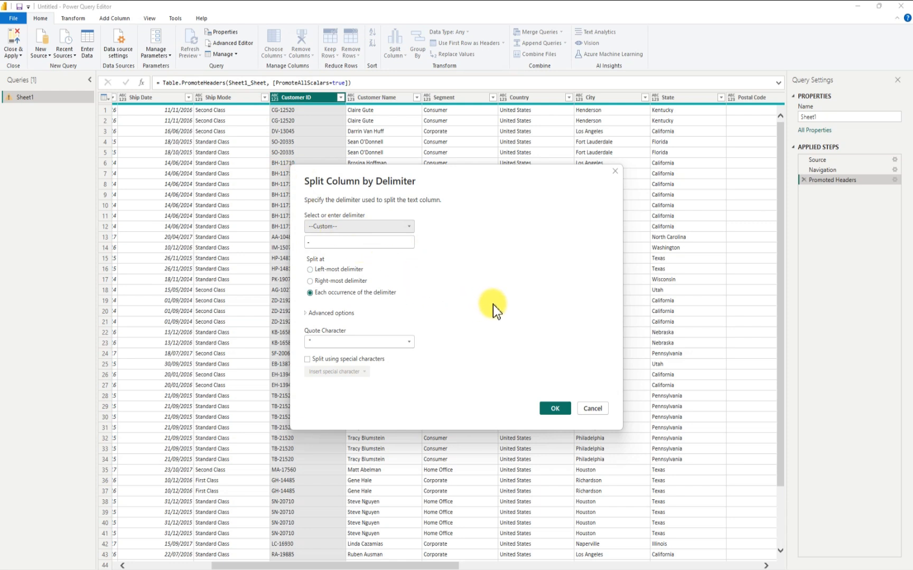
{"action": "left_click", "coordinate": [552, 411]}
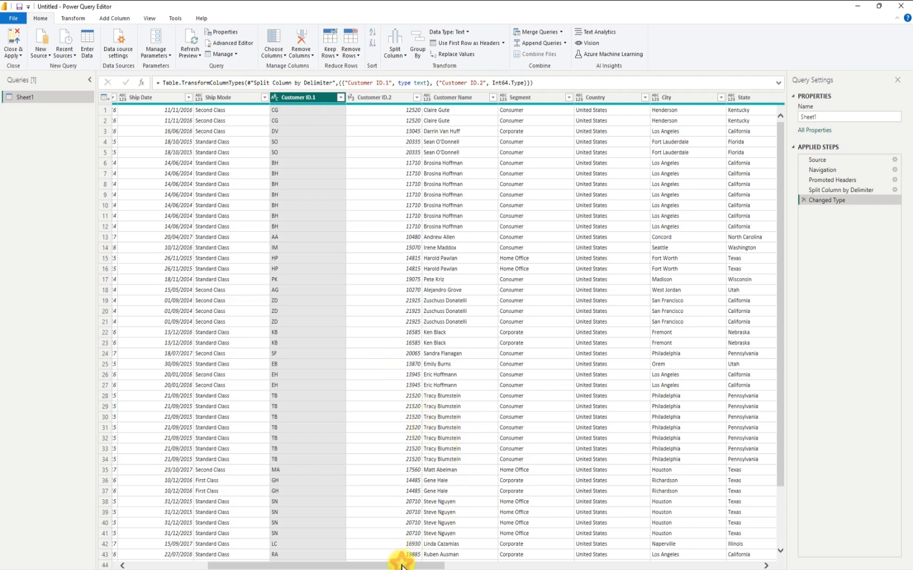
- Split the Order ID column by the custom delimiter "-" at each occurrence of the delimiter
{"action": "left_click_drag", "start_coordinate": [397, 564], "coordinate": [280, 564]}
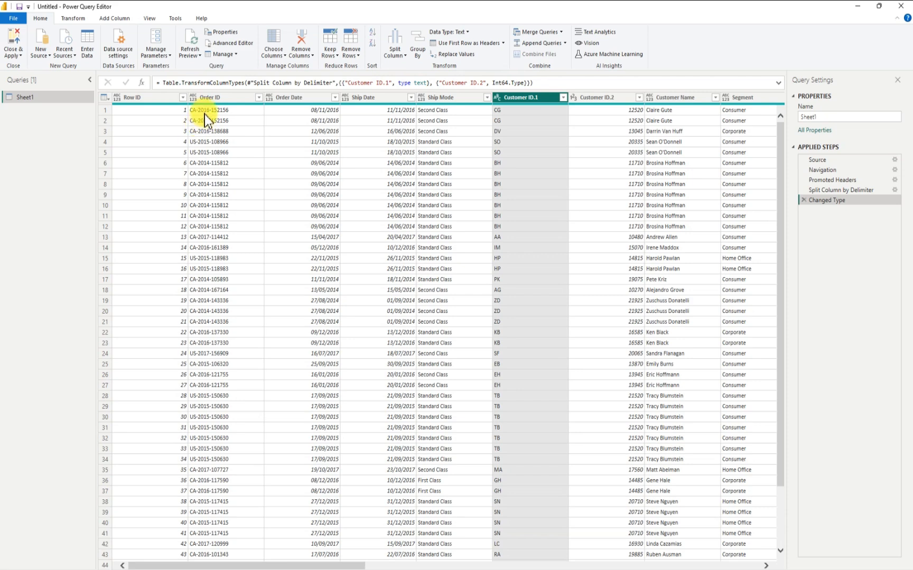
{"action": "left_click", "coordinate": [212, 97]}
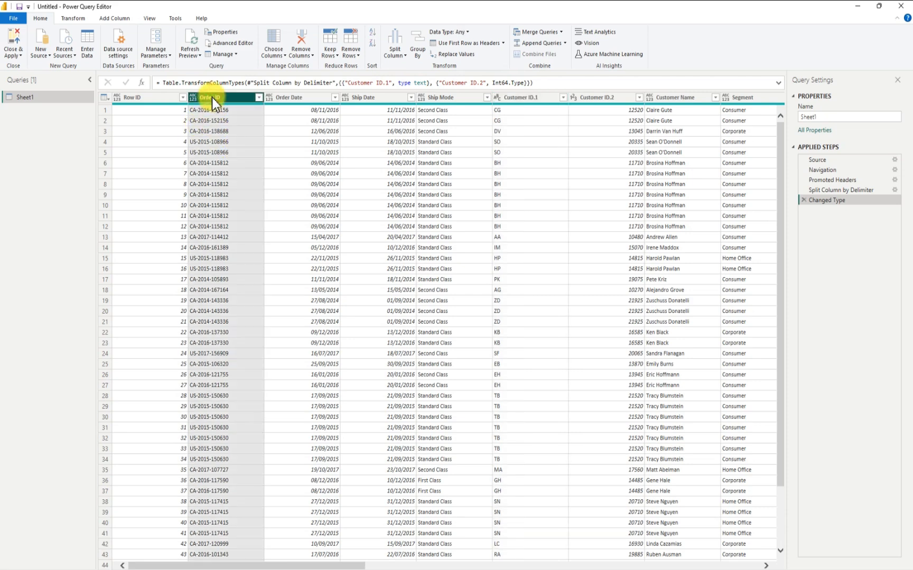
{"action": "left_click", "coordinate": [397, 42]}
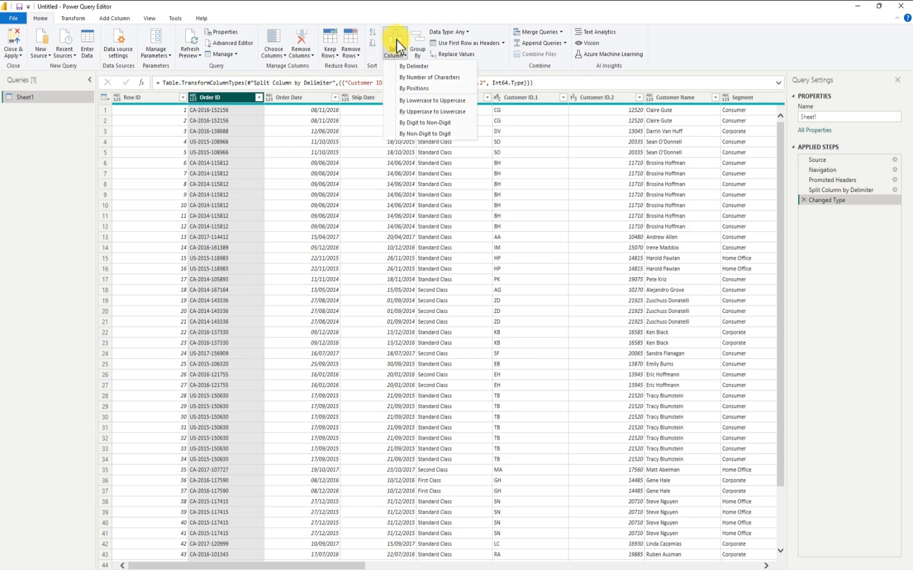
{"action": "left_click", "coordinate": [411, 66]}
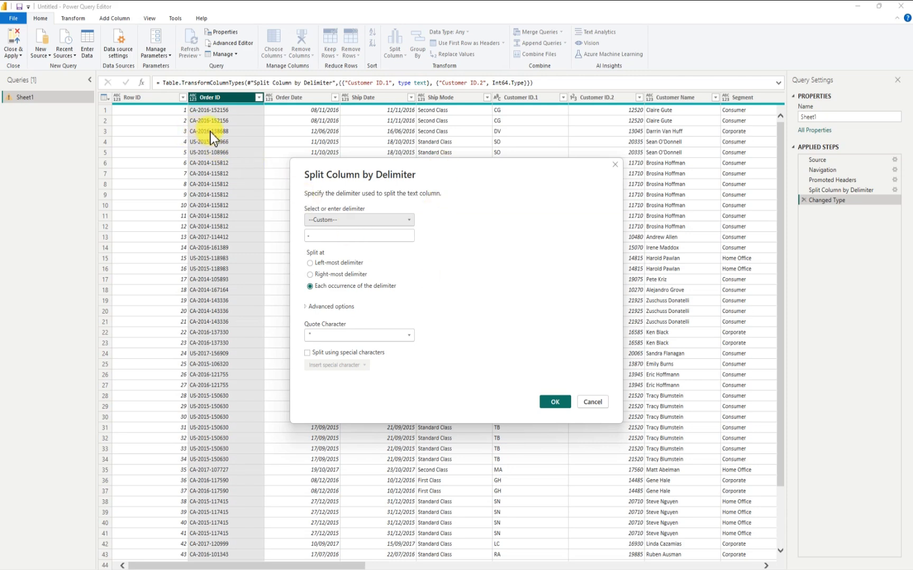
{"action": "left_click", "coordinate": [552, 402]}
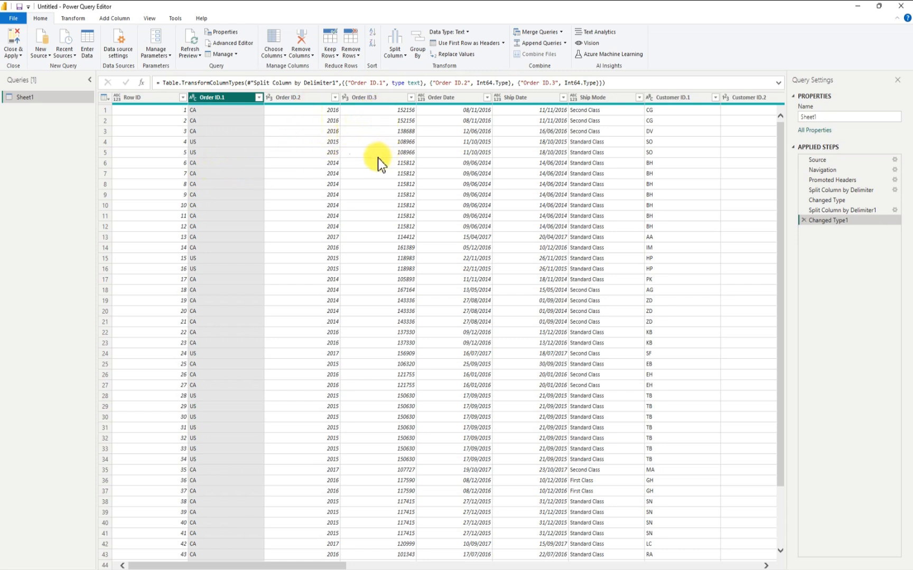
- Remove the Order ID.2 column and rename the Order ID.3 column as Order ID-2
{"action": "right_click", "coordinate": [309, 99]}
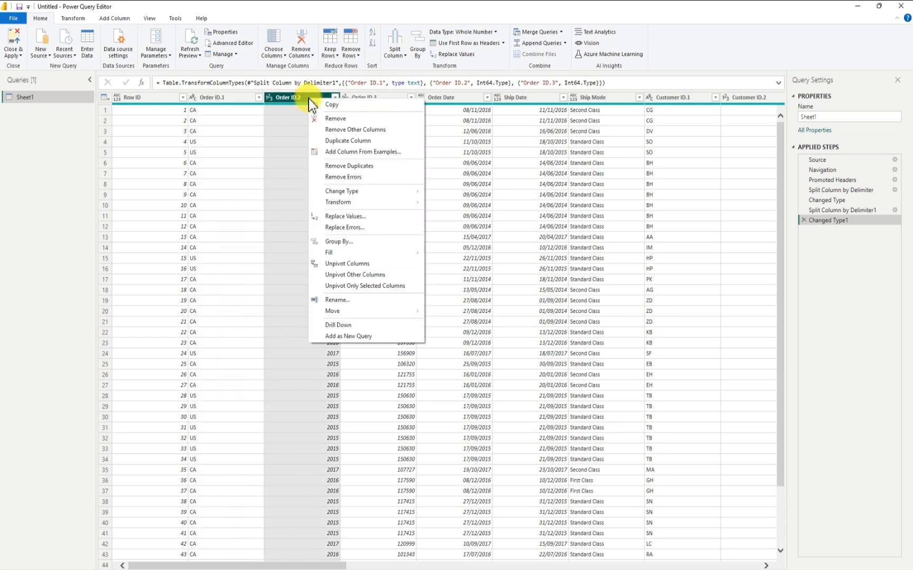
{"action": "left_click", "coordinate": [329, 118]}
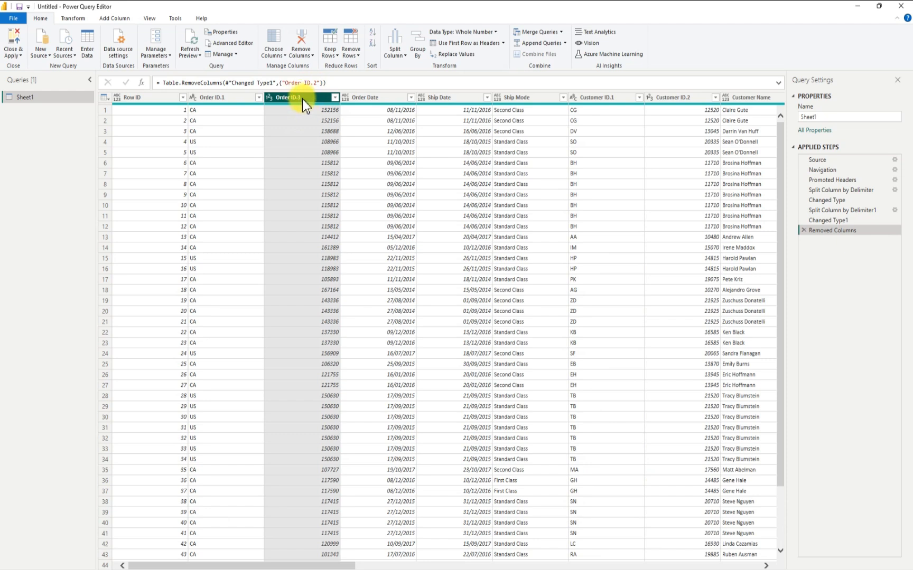
{"action": "double_click", "coordinate": [307, 99]}
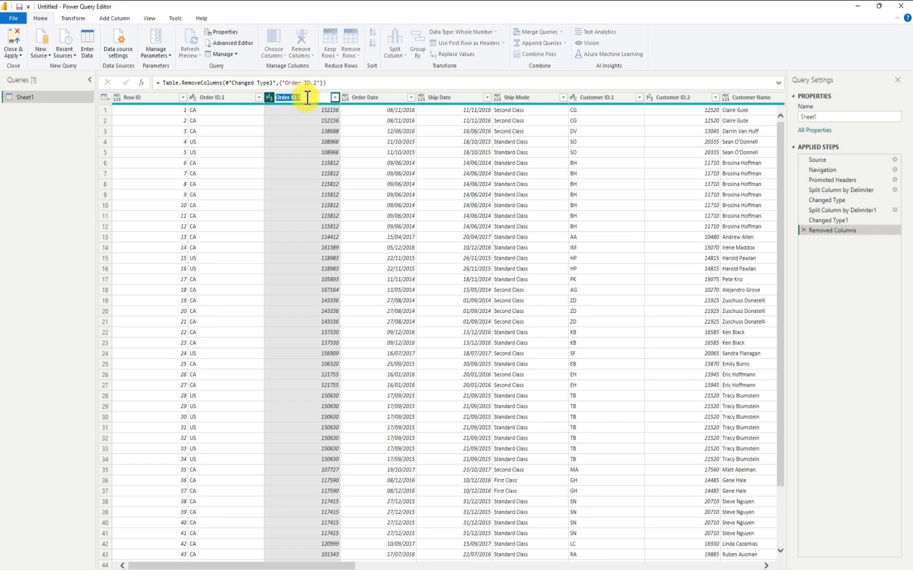
{"action": "left_click", "coordinate": [309, 101]}
{"action": "type", "text": "-2"}
{"action": "key", "text": "Return"}
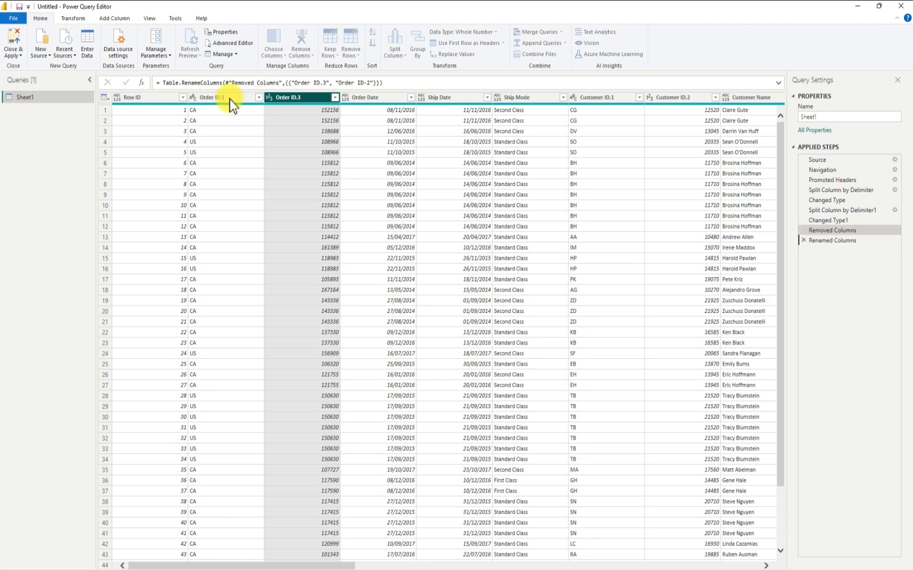
- Rename the Order ID.1 column as Order ID-1
{"action": "double_click", "coordinate": [228, 98]}
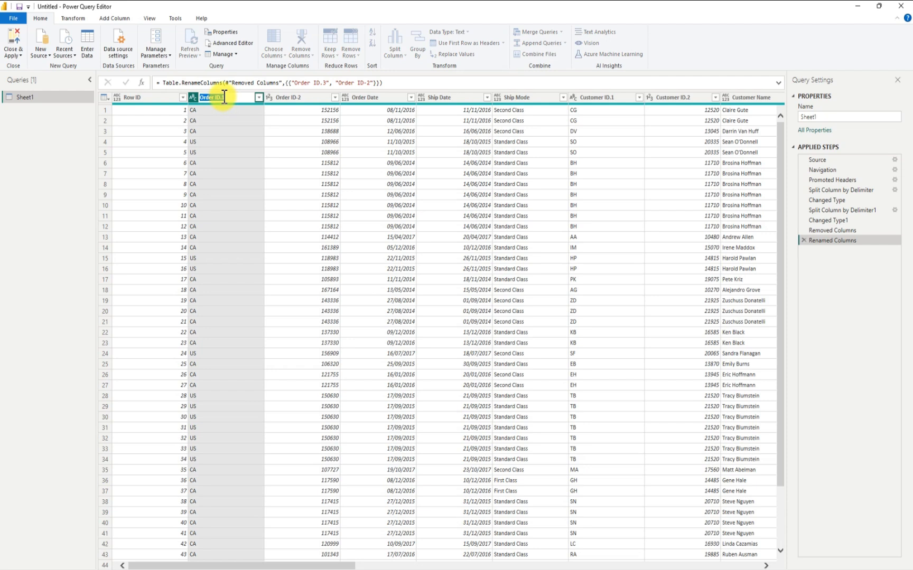
{"action": "left_click", "coordinate": [224, 97]}
{"action": "key", "text": "BackSpace"}
{"action": "key", "text": "BackSpace"}
{"action": "type", "text": "-1"}
{"action": "key", "text": "Return"}
{"action": "key", "text": "Return"}
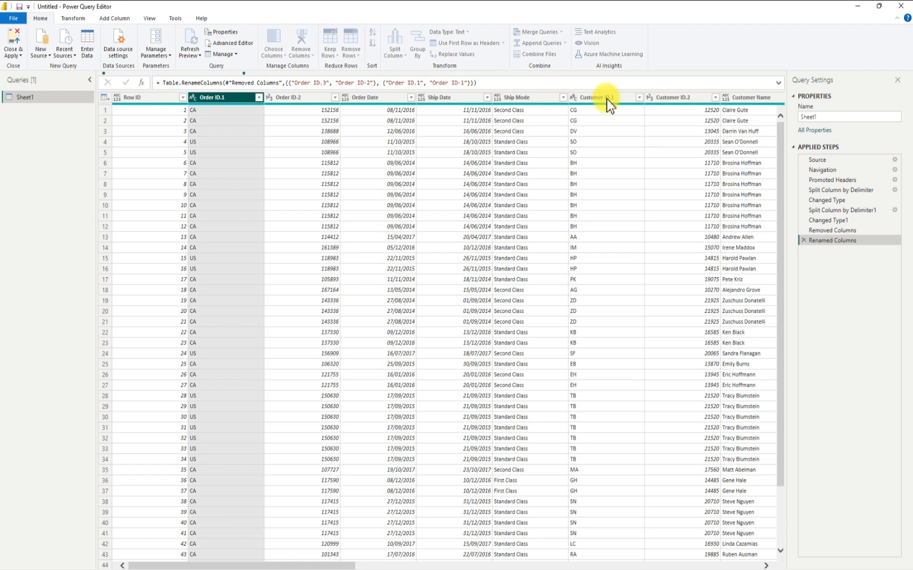
{"action": "double_click", "coordinate": [610, 99]}
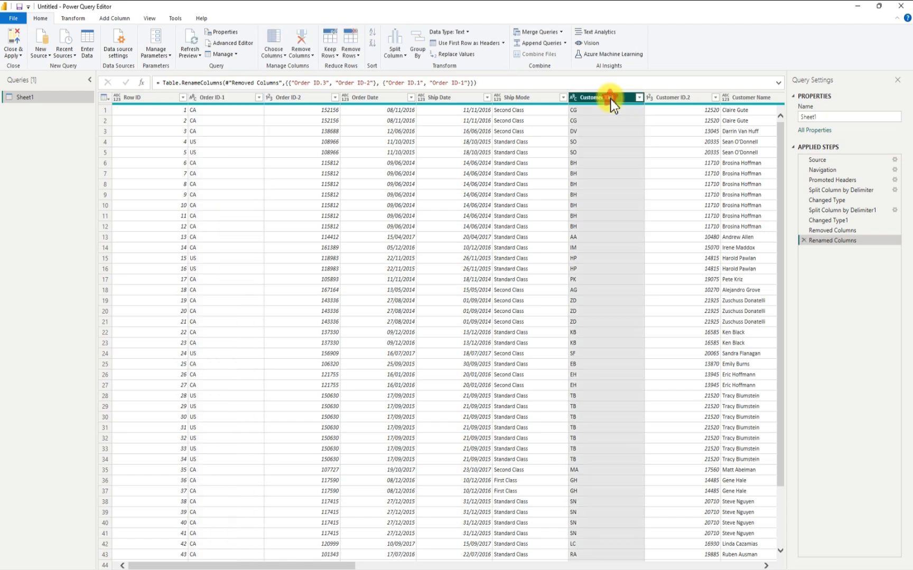
{"action": "left_click", "coordinate": [611, 99]}
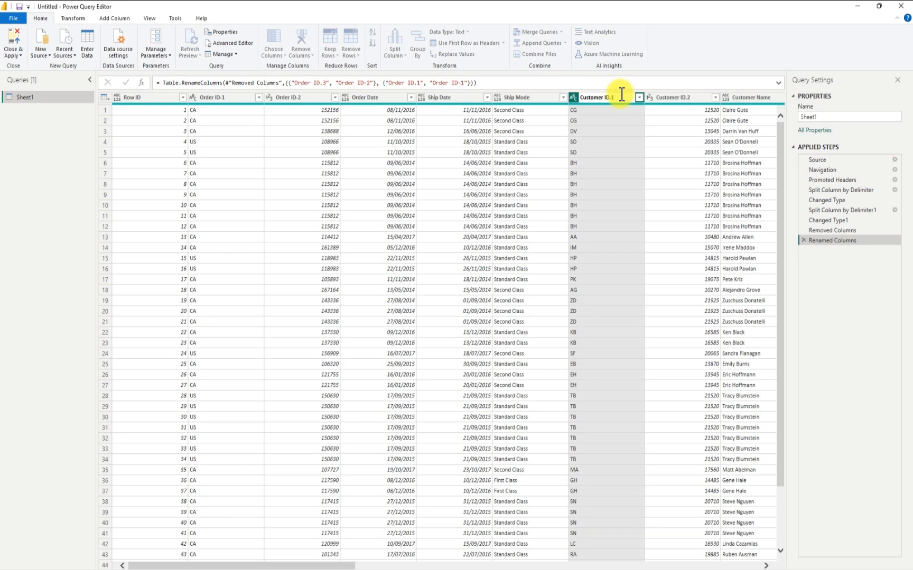
{"action": "left_click", "coordinate": [620, 95]}
{"action": "right_click", "coordinate": [620, 95]}
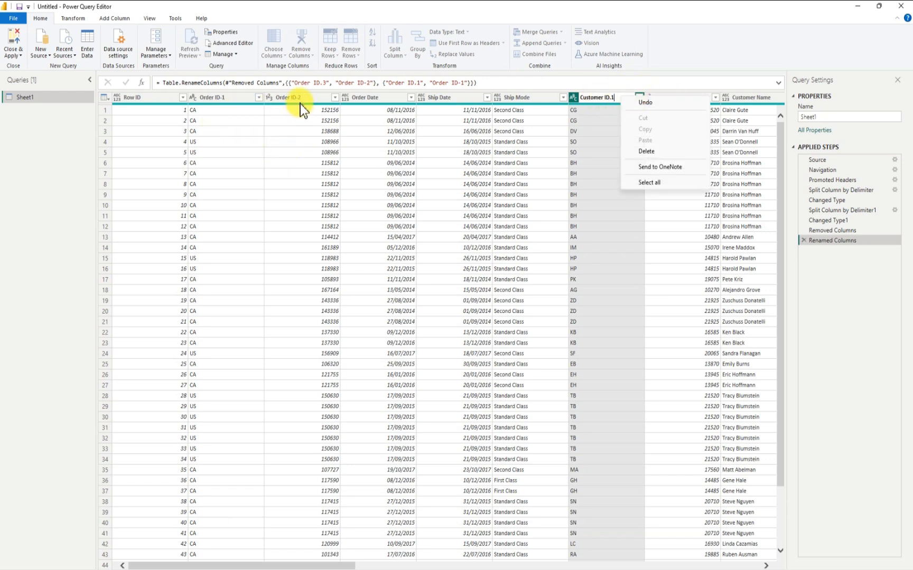
{"action": "left_click", "coordinate": [226, 99]}
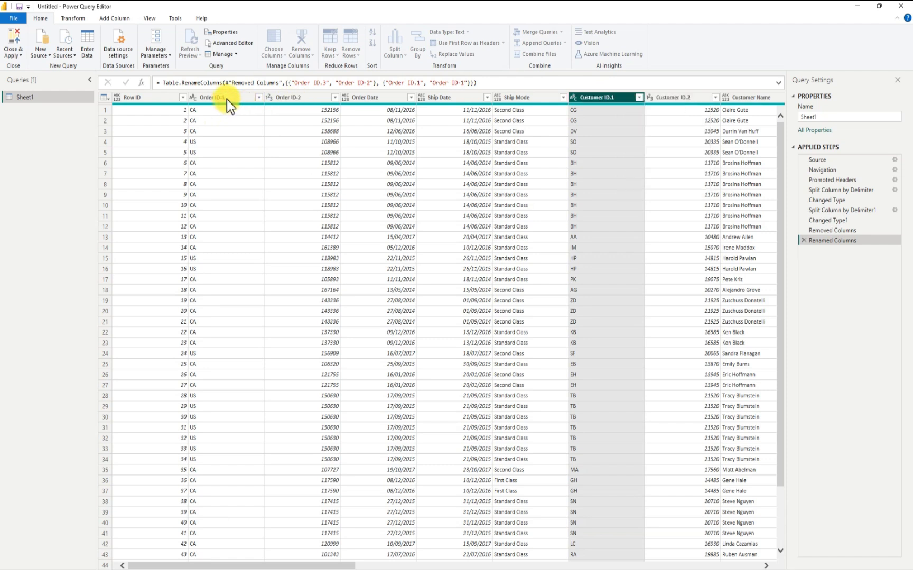
- Remove the Order ID-1 column and rename the Order ID-2 column as Order ID
{"action": "right_click", "coordinate": [231, 101]}
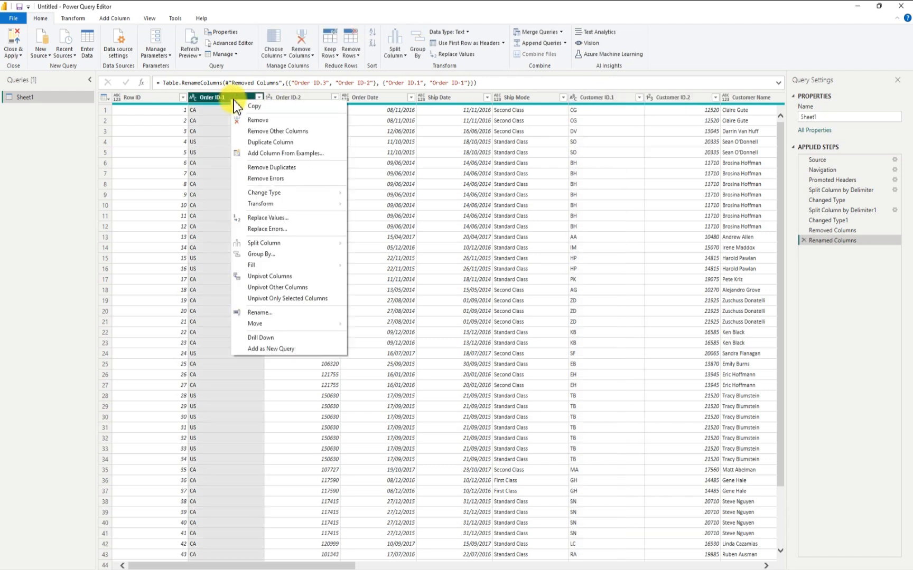
{"action": "left_click", "coordinate": [260, 121]}
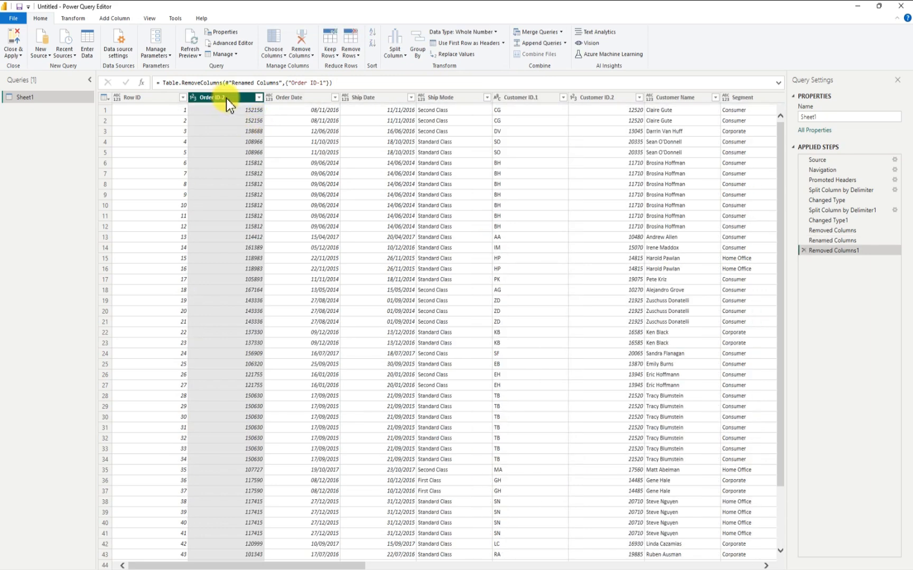
{"action": "double_click", "coordinate": [228, 96]}
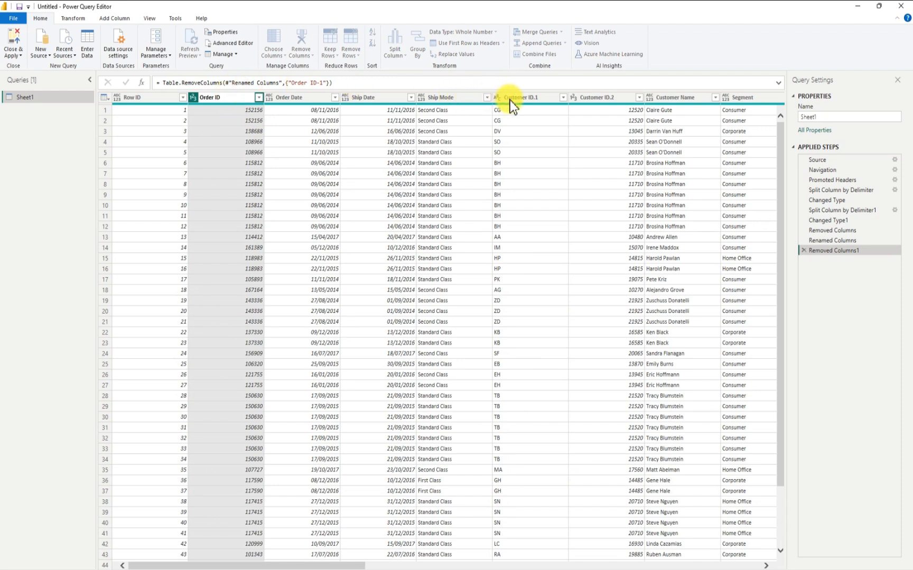
{"action": "left_click", "coordinate": [523, 98]}
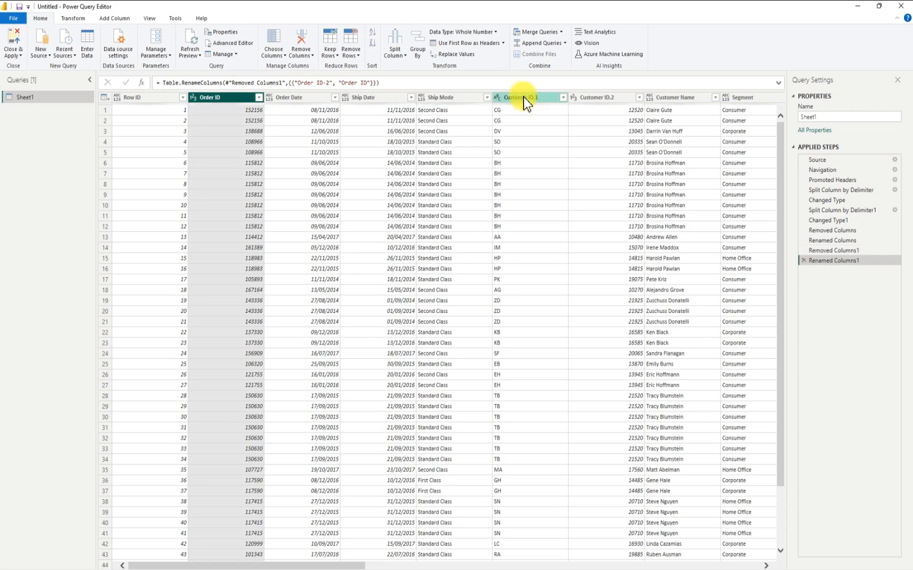
- Remove the Customer ID.1 column and rename the Customer ID.2 column as "Customer ID."
{"action": "right_click", "coordinate": [523, 98]}
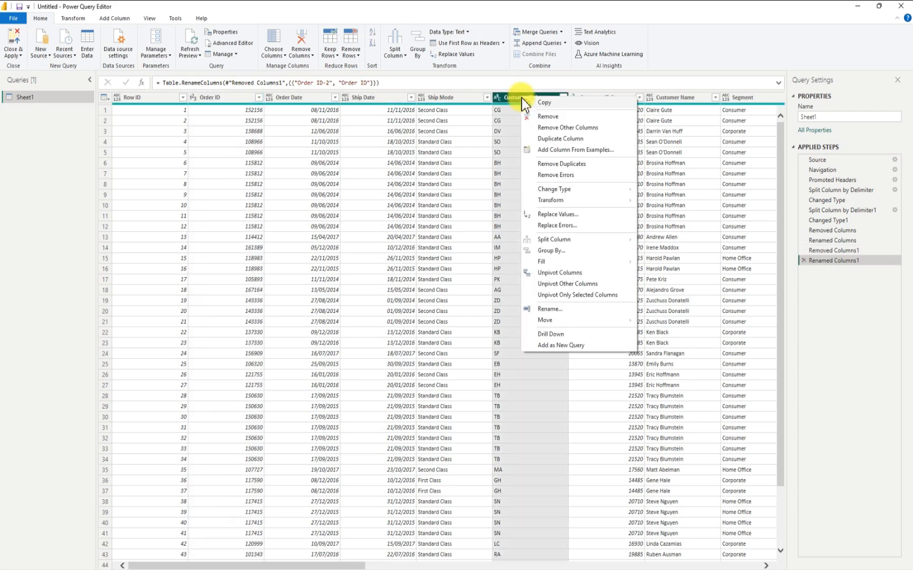
{"action": "left_click", "coordinate": [544, 117]}
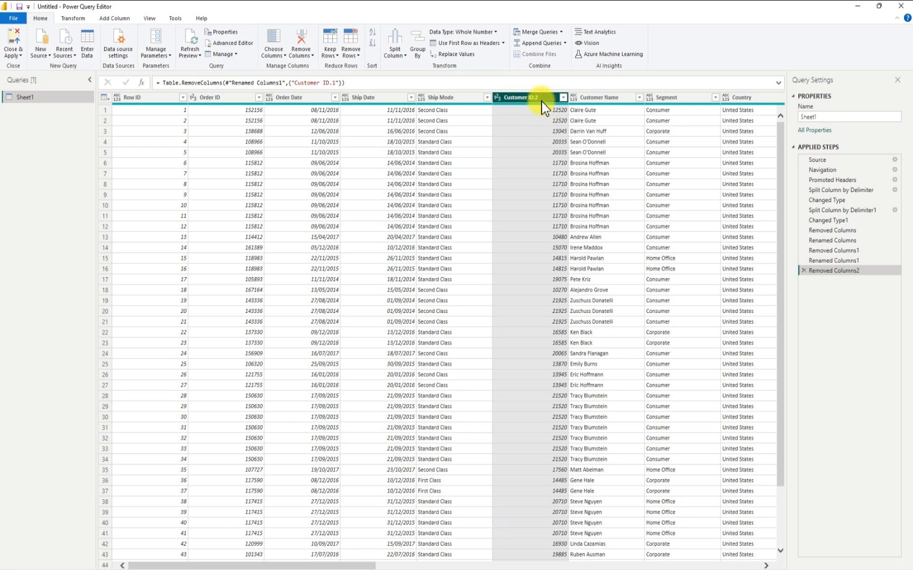
{"action": "double_click", "coordinate": [541, 101]}
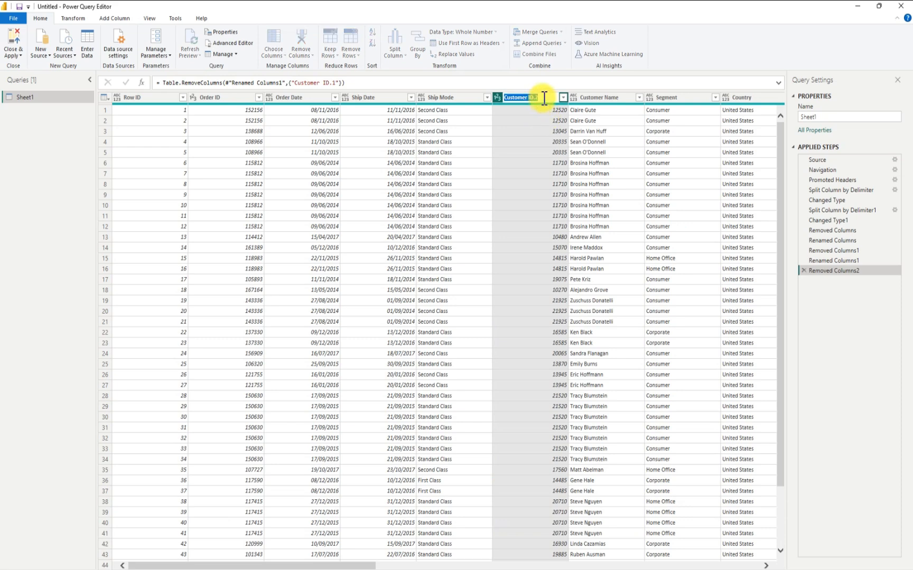
{"action": "left_click", "coordinate": [543, 98]}
{"action": "key", "text": "BackSpace"}
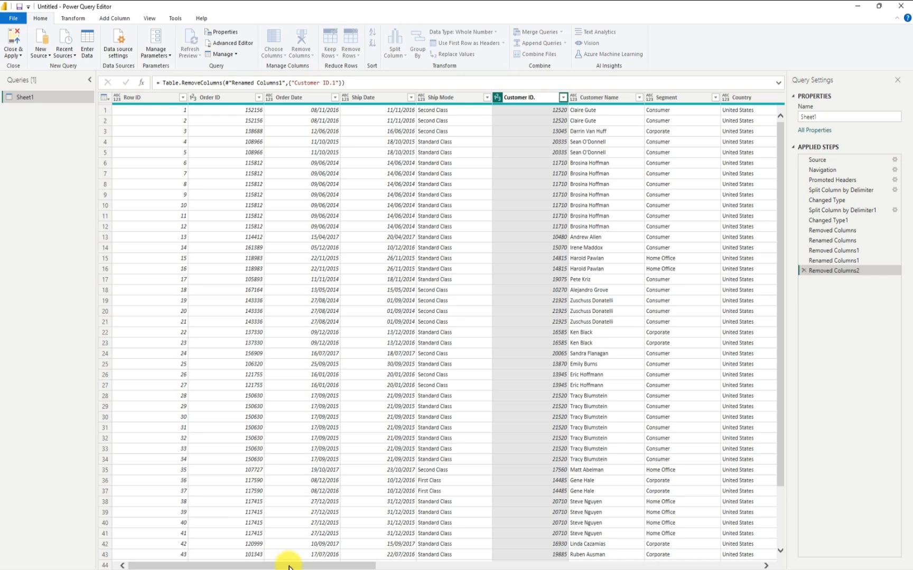
{"action": "key", "text": "Return"}
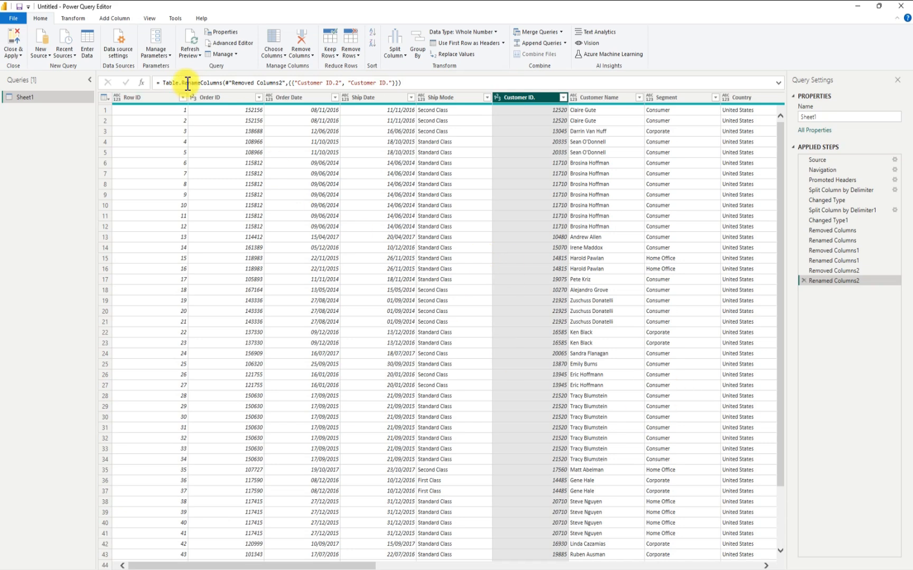
- Set the data type of the Order Date and Ship Date columns to Date
{"action": "left_click", "coordinate": [271, 97]}
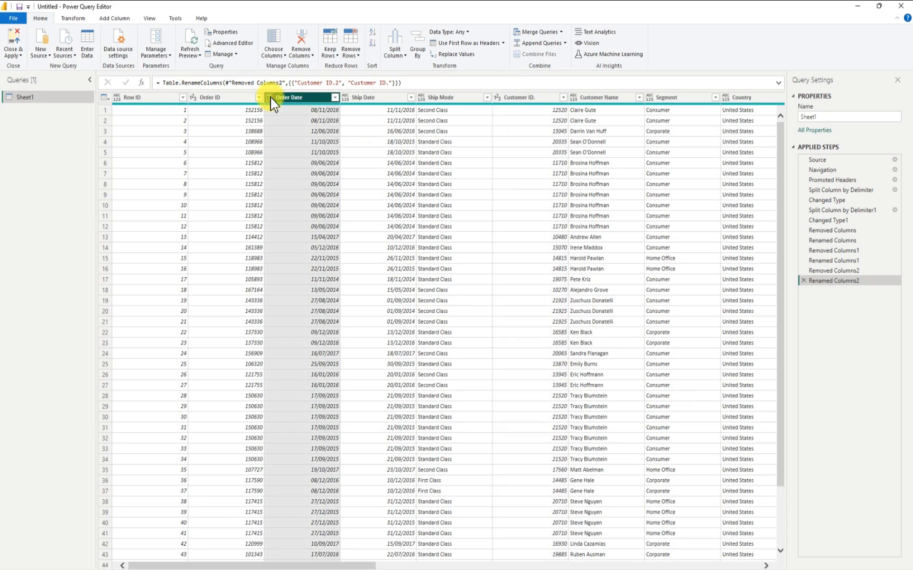
{"action": "left_click_drag", "start_coordinate": [270, 100], "coordinate": [272, 99]}
{"action": "left_click", "coordinate": [269, 99]}
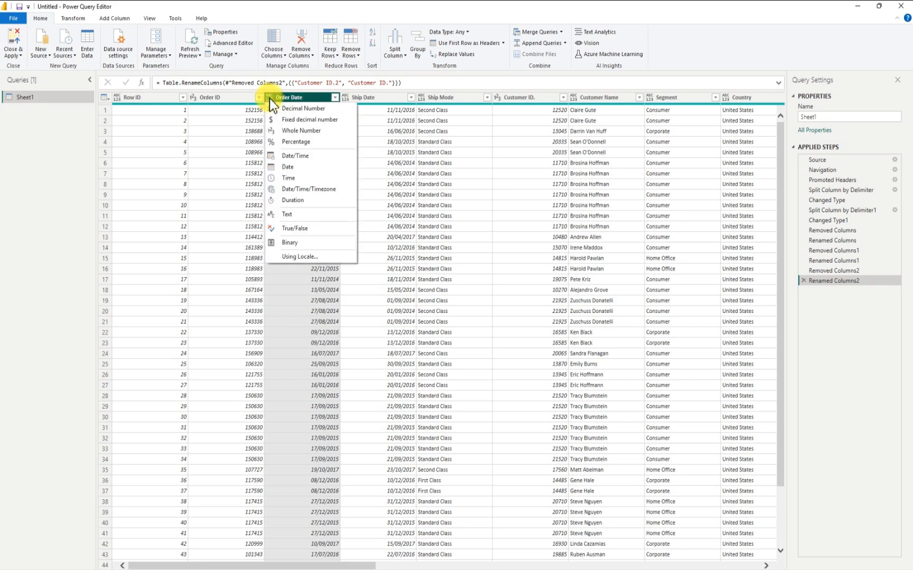
{"action": "left_click", "coordinate": [283, 168]}
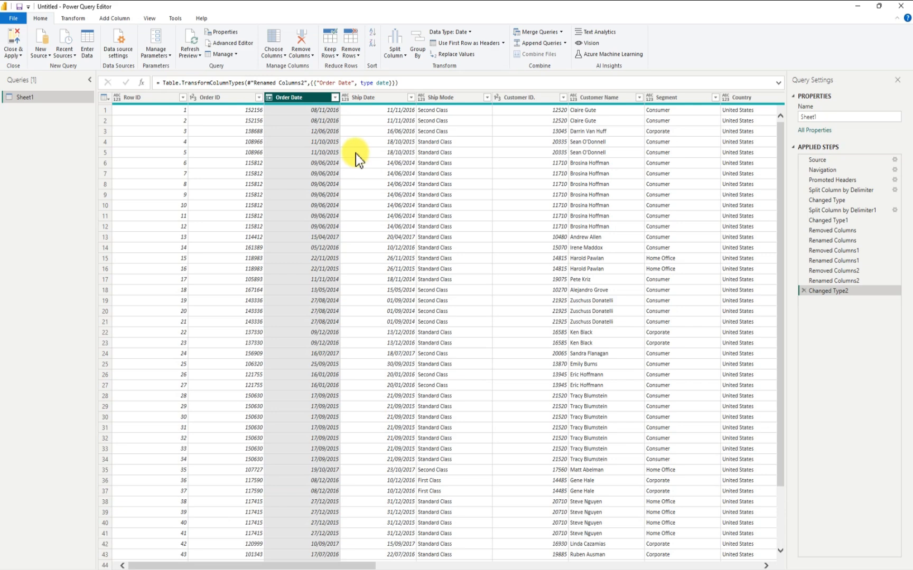
{"action": "left_click", "coordinate": [345, 97]}
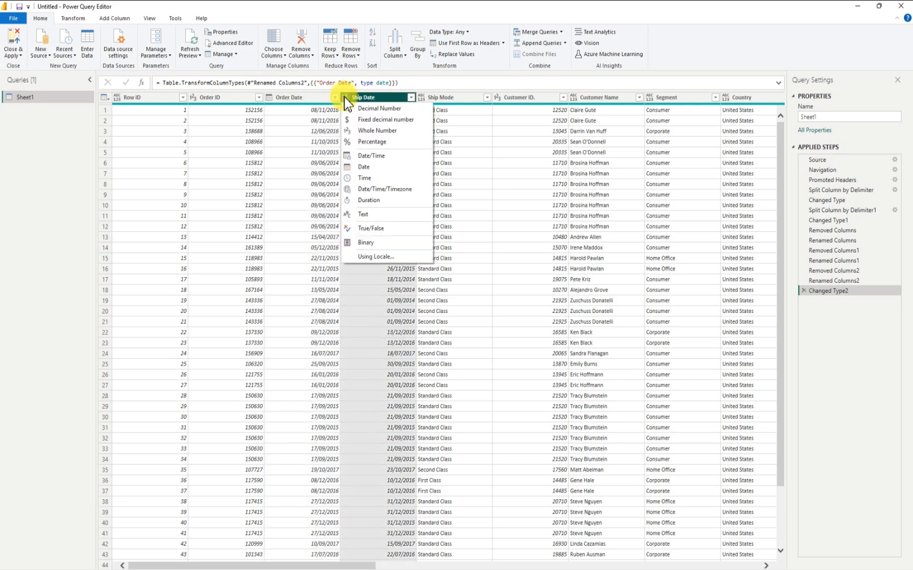
{"action": "left_click", "coordinate": [356, 169]}
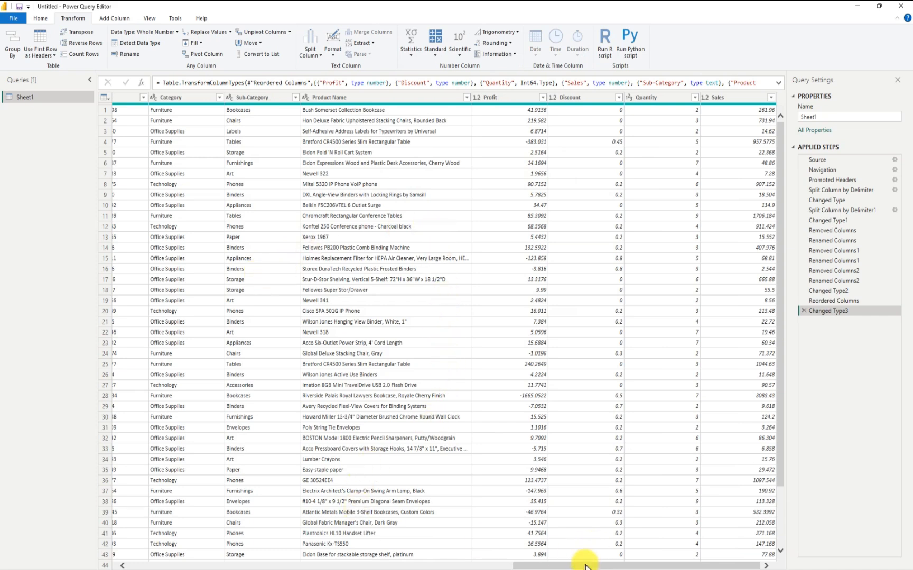
- Close Power Query with the changes applied to the report, and expand the Sheet1 table's list of fields
{"action": "left_click_drag", "start_coordinate": [540, 563], "coordinate": [155, 549]}
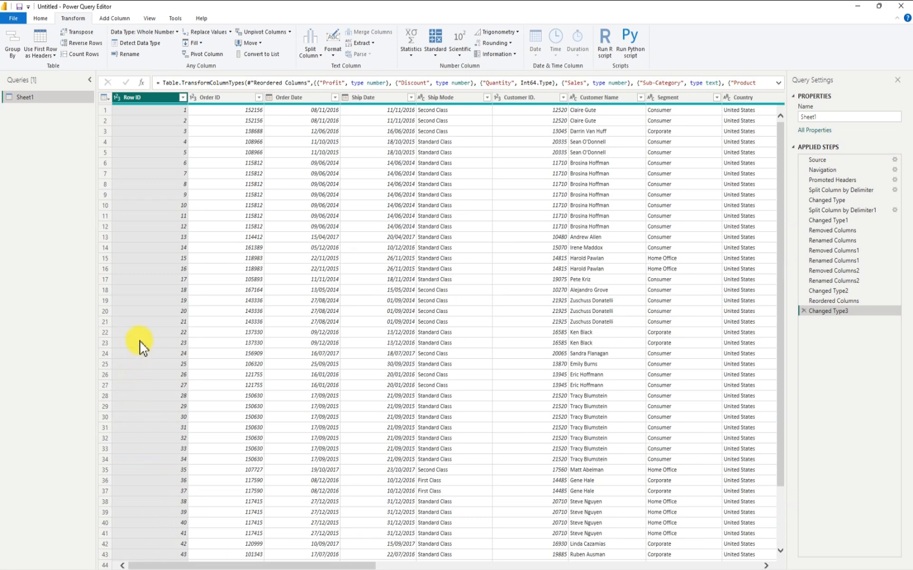
{"action": "left_click", "coordinate": [39, 18]}
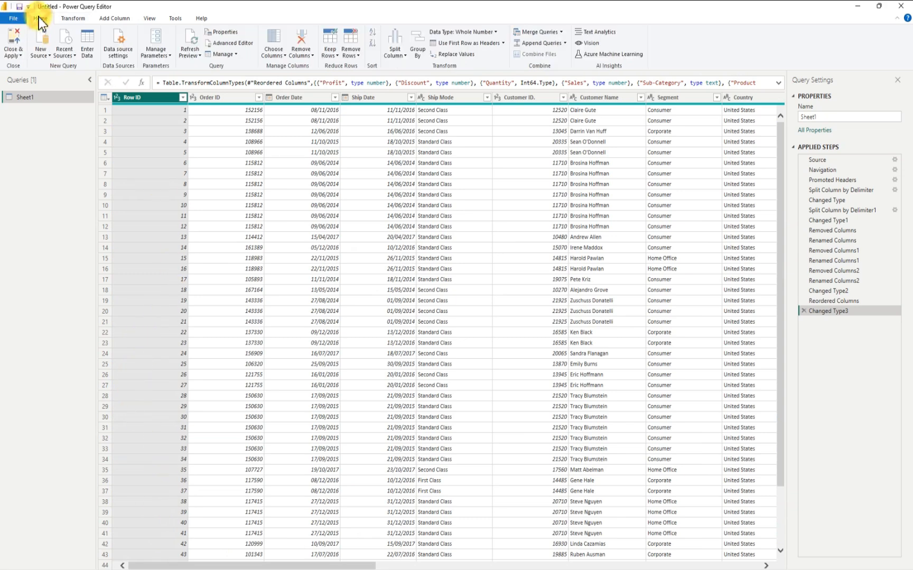
{"action": "left_click", "coordinate": [16, 40]}
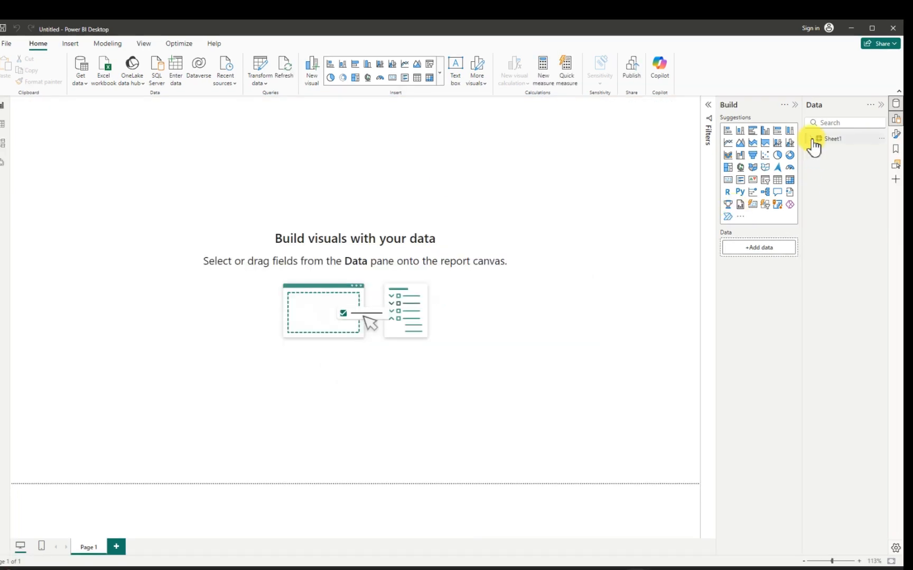
{"action": "left_click", "coordinate": [811, 140]}
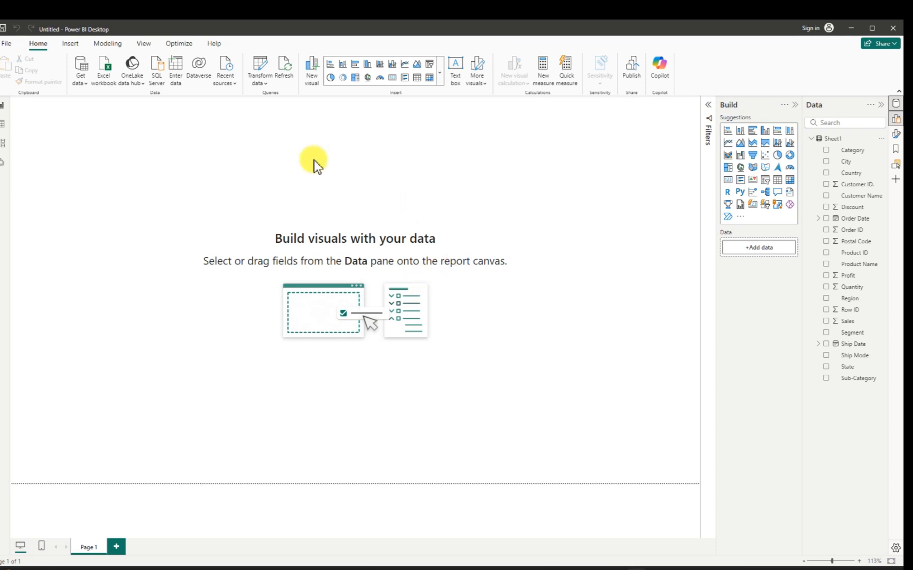
- Insert a rectangle shape on Page 1 of the report canvas
{"action": "left_click", "coordinate": [71, 42]}
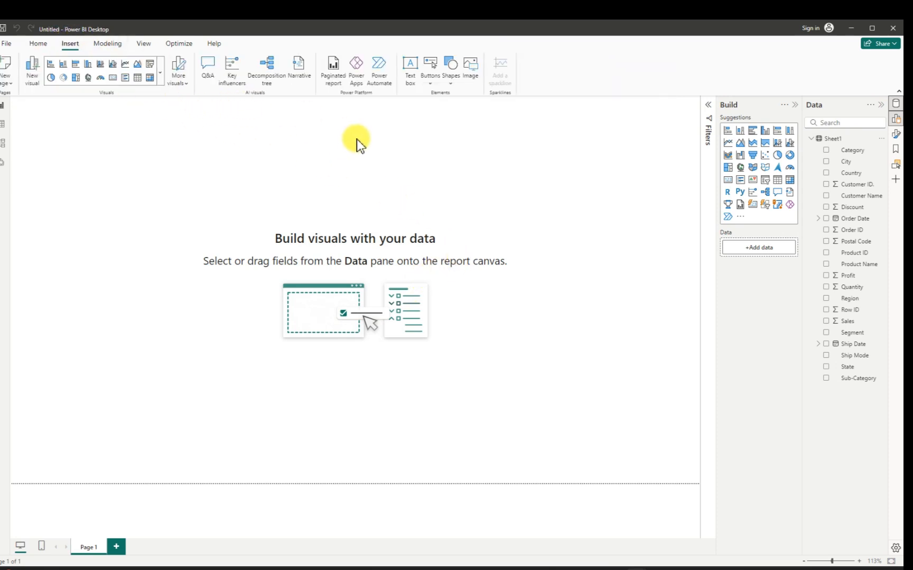
{"action": "left_click", "coordinate": [450, 83]}
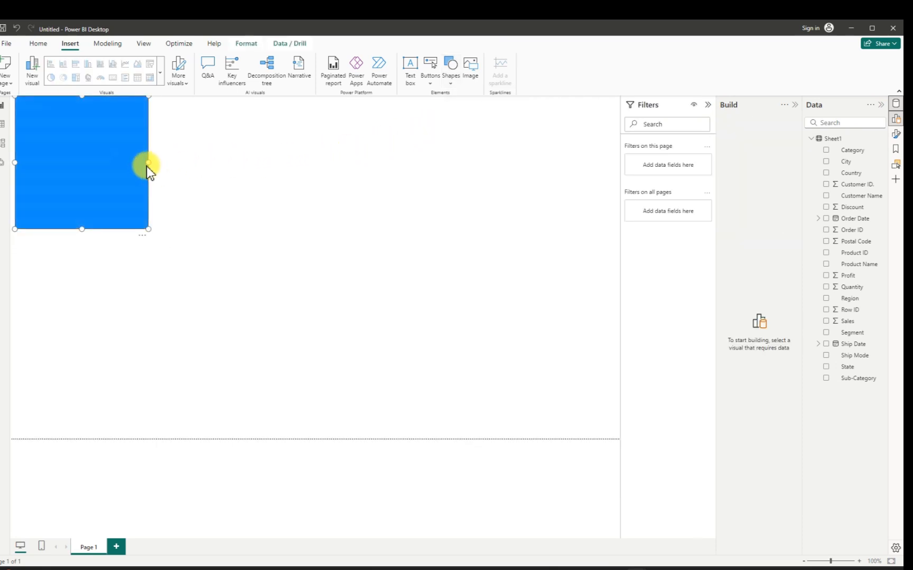
- Resize and reposition the rectangle as a thin banner spanning the full width of the page's upper edge
{"action": "left_click_drag", "start_coordinate": [148, 163], "coordinate": [655, 224]}
{"action": "left_click_drag", "start_coordinate": [463, 186], "coordinate": [436, 186]}
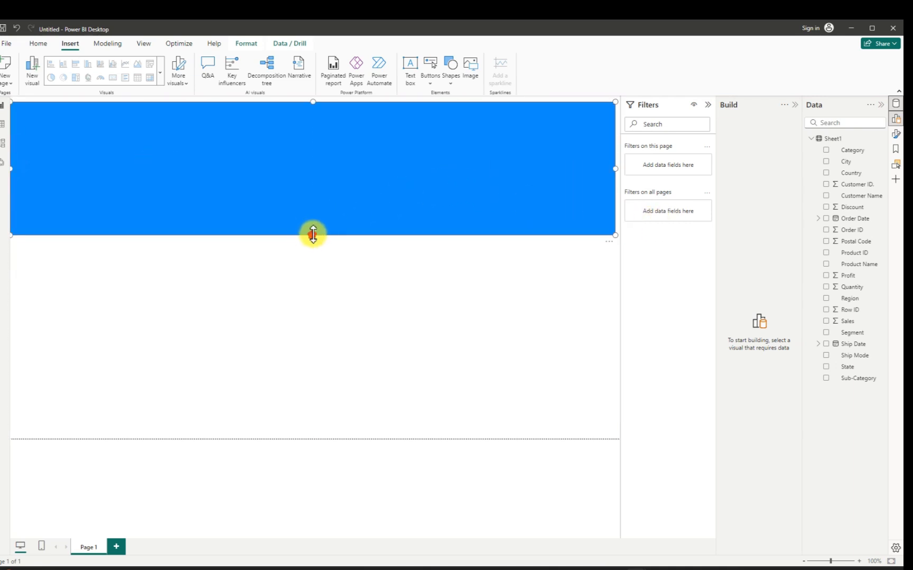
{"action": "left_click_drag", "start_coordinate": [313, 234], "coordinate": [321, 192]}
{"action": "mouse_move", "coordinate": [337, 144]}
{"action": "left_mouse_down"}
{"action": "mouse_move", "coordinate": [340, 158]}
{"action": "mouse_move", "coordinate": [340, 143]}
{"action": "left_mouse_up"}
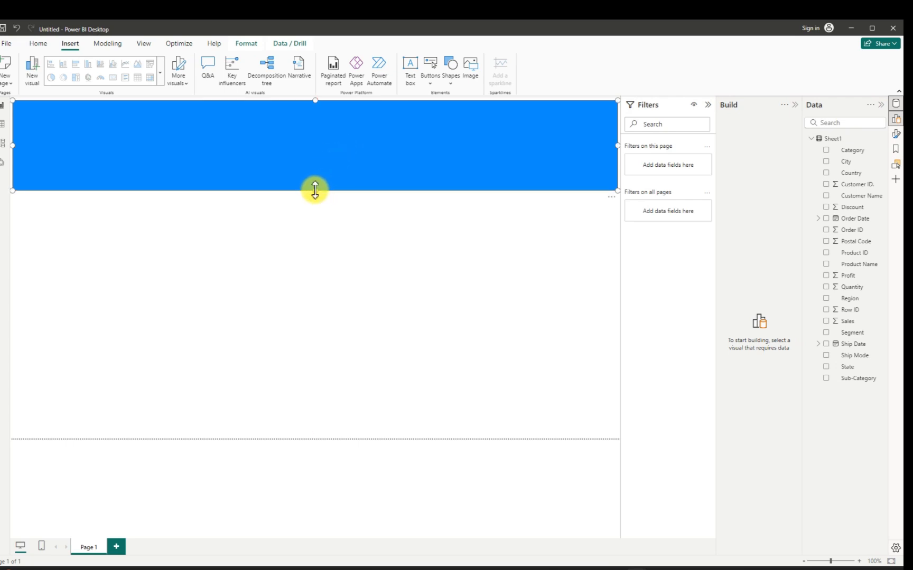
{"action": "left_click_drag", "start_coordinate": [315, 190], "coordinate": [319, 142]}
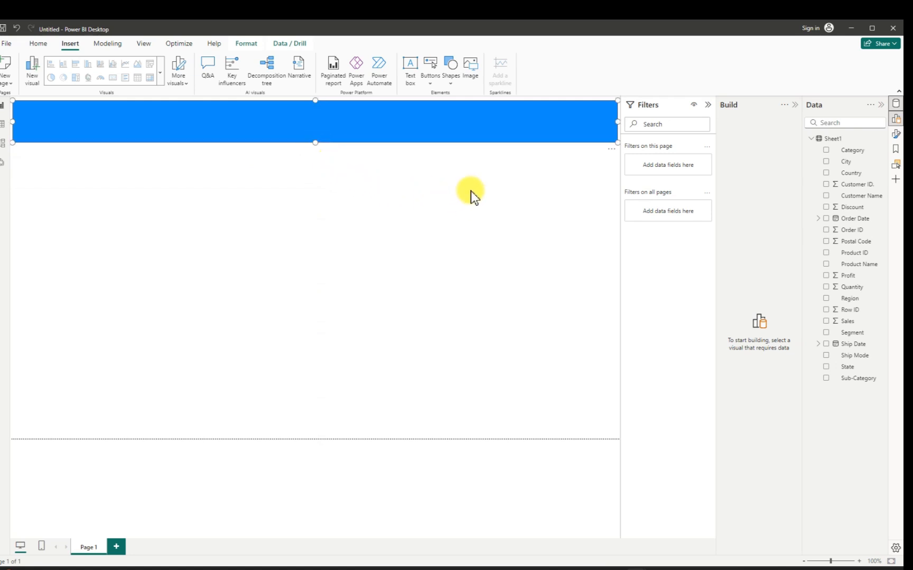
- Open the banner's shape formatting and set its fill to dark red, Theme color 8, 25% darker
{"action": "left_click", "coordinate": [611, 150]}
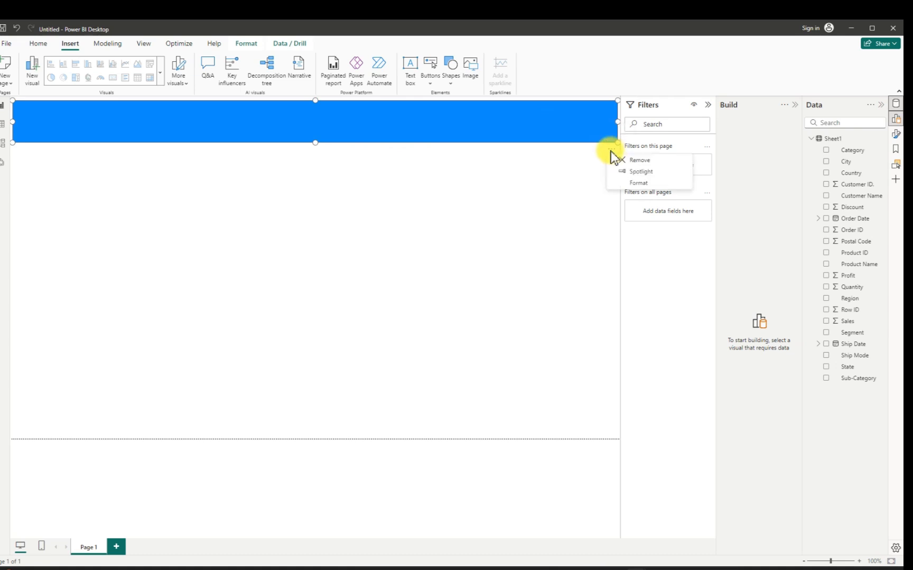
{"action": "left_click", "coordinate": [637, 183]}
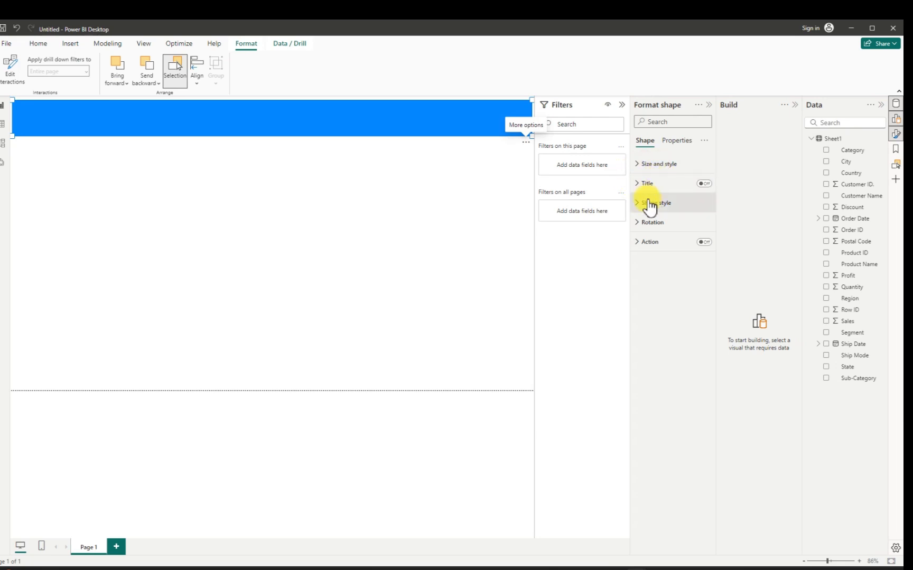
{"action": "left_click", "coordinate": [650, 205]}
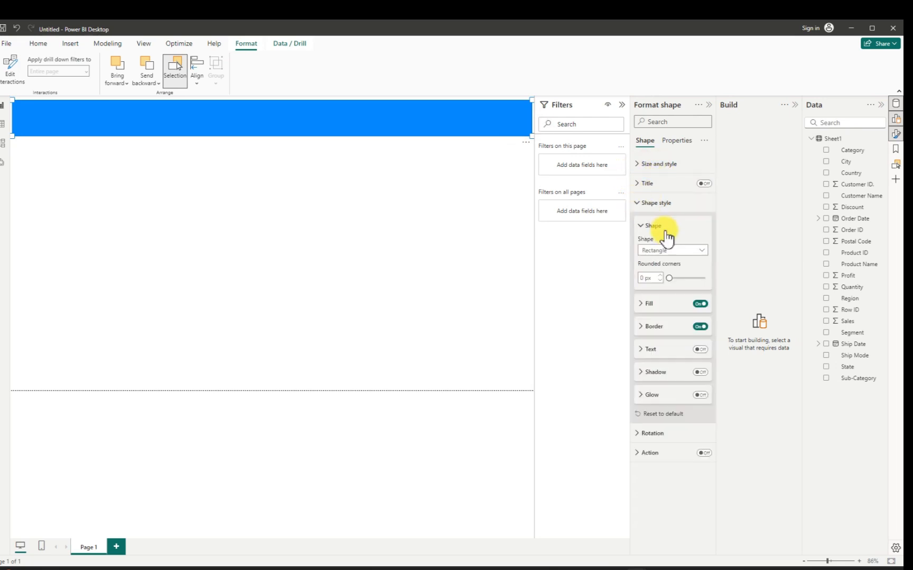
{"action": "left_click", "coordinate": [638, 304]}
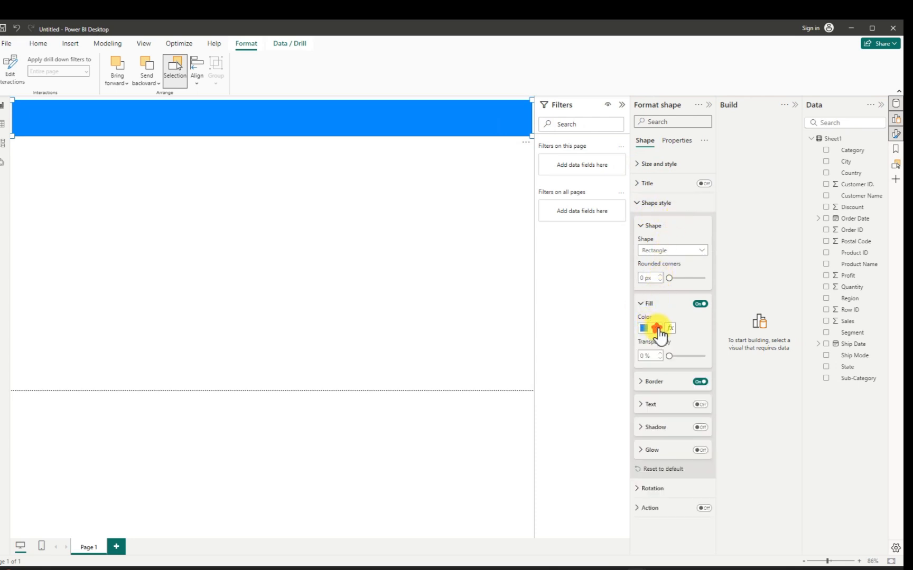
{"action": "left_click", "coordinate": [657, 328]}
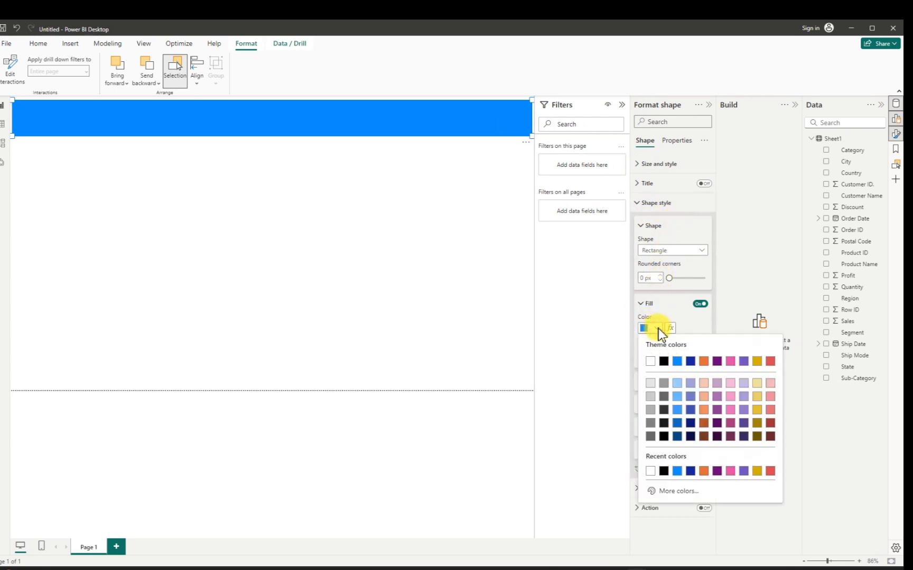
{"action": "left_click", "coordinate": [770, 423]}
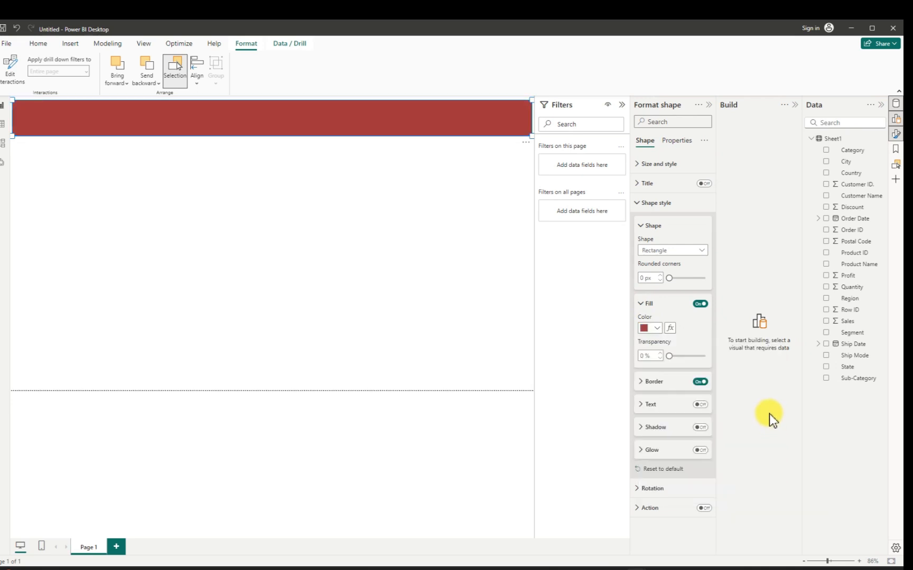
- Try light red, very dark red, the 25% darker red and dark orange as the banner's fill colour
{"action": "left_click", "coordinate": [657, 327]}
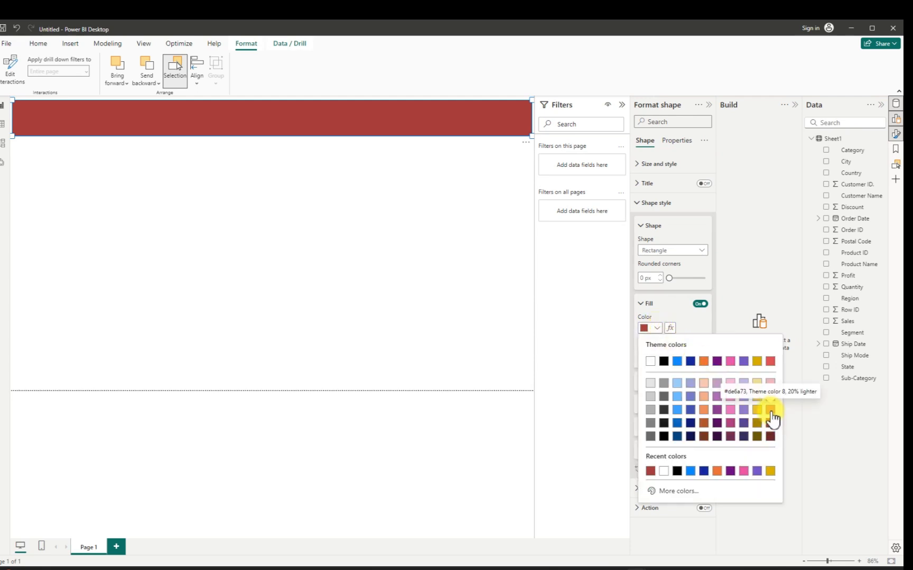
{"action": "left_click", "coordinate": [770, 410]}
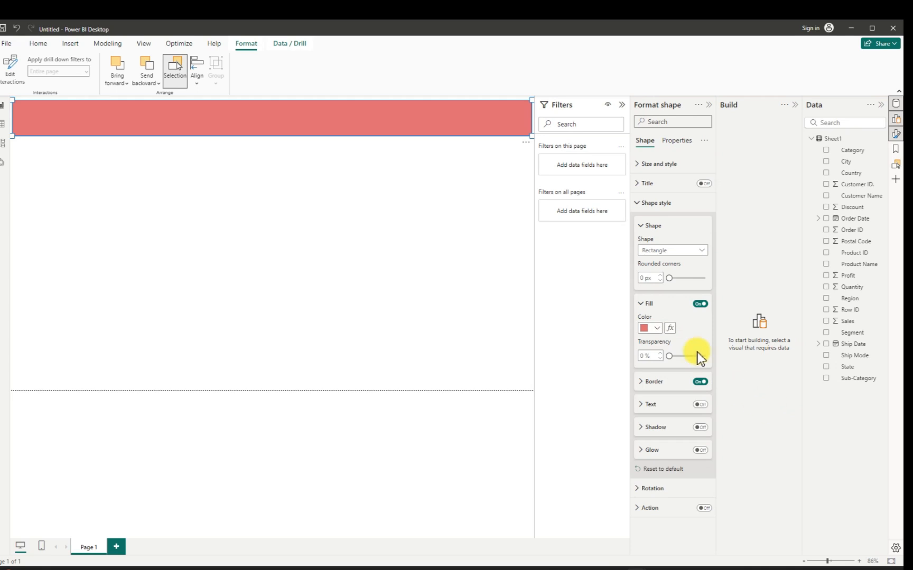
{"action": "left_click", "coordinate": [656, 328]}
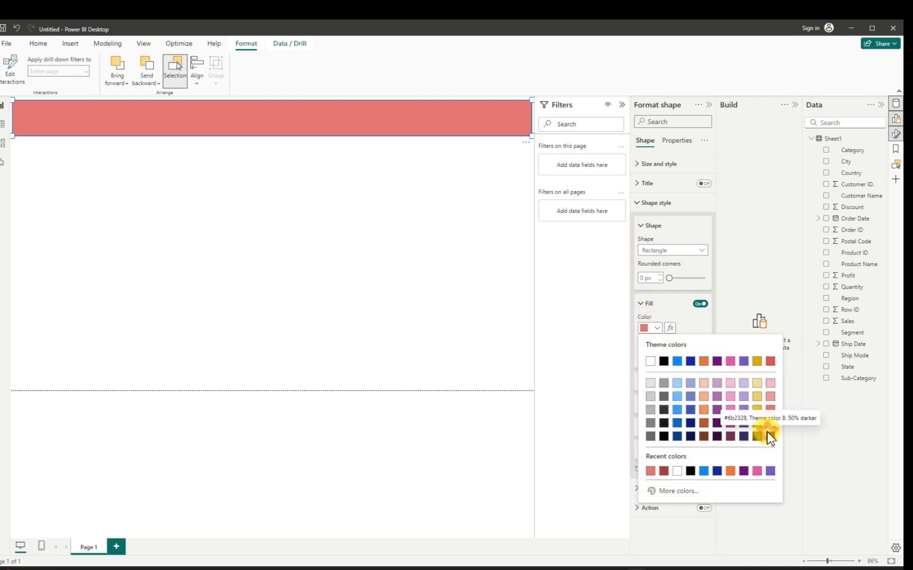
{"action": "left_click", "coordinate": [769, 433]}
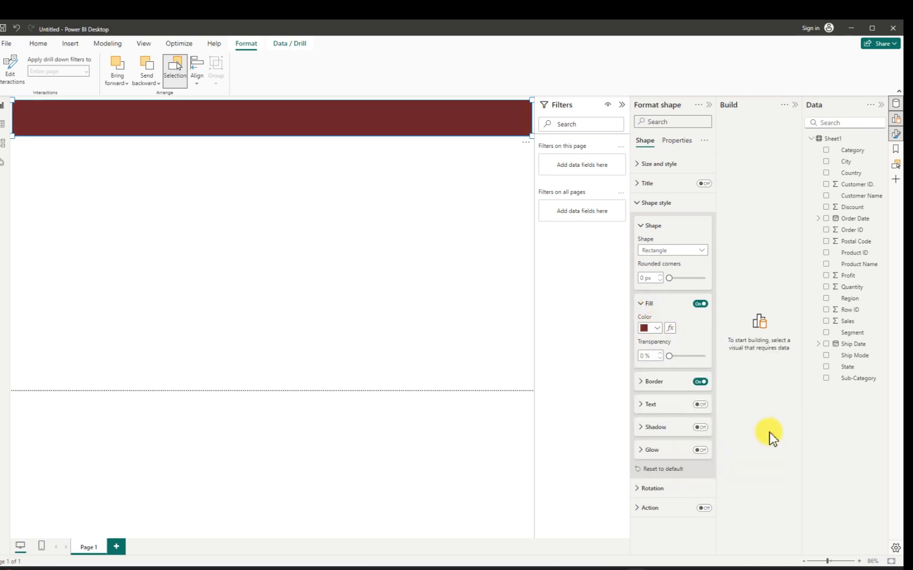
{"action": "left_click", "coordinate": [657, 329]}
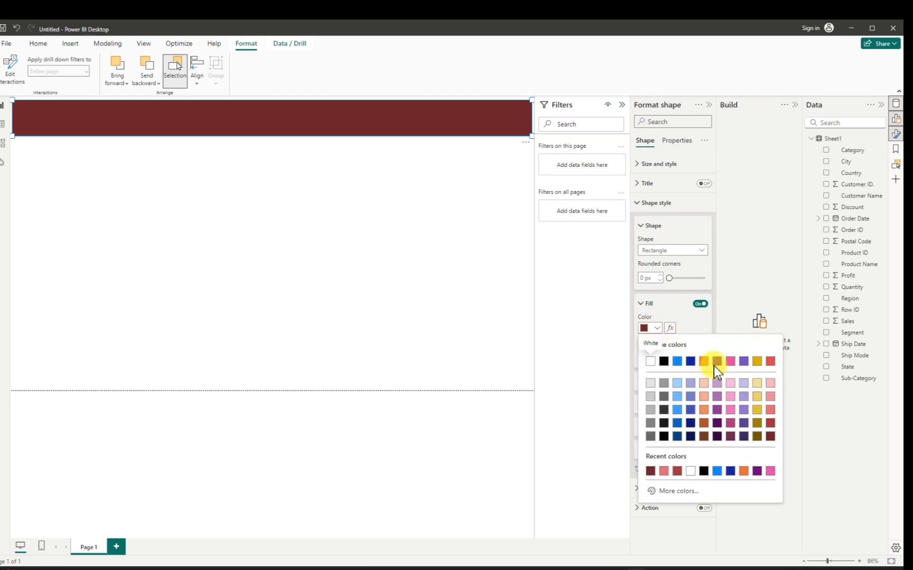
{"action": "left_click", "coordinate": [770, 423]}
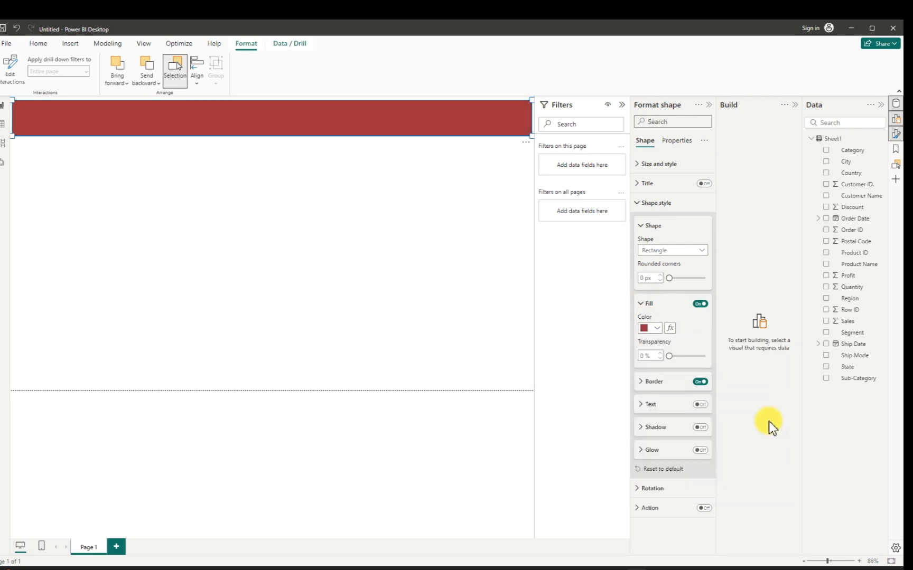
{"action": "left_click", "coordinate": [657, 328]}
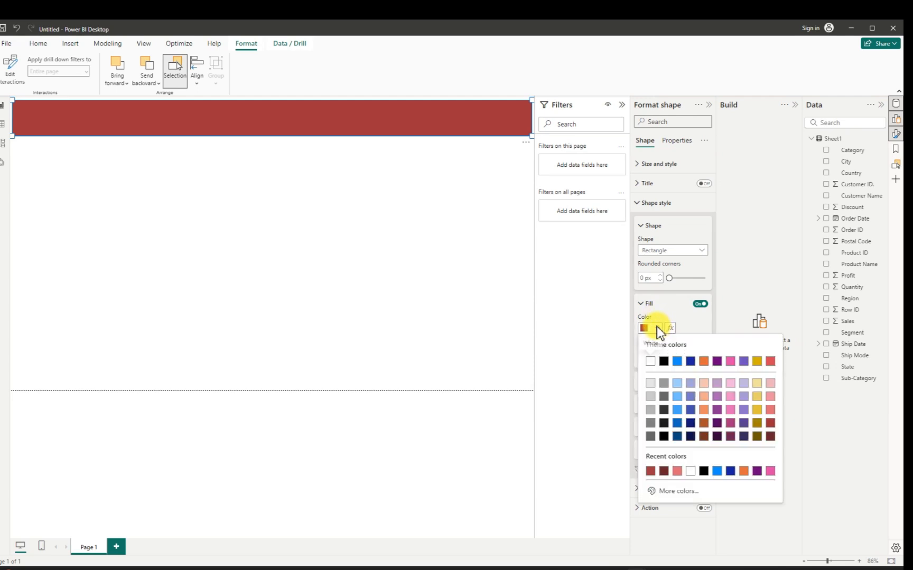
{"action": "left_click", "coordinate": [704, 423]}
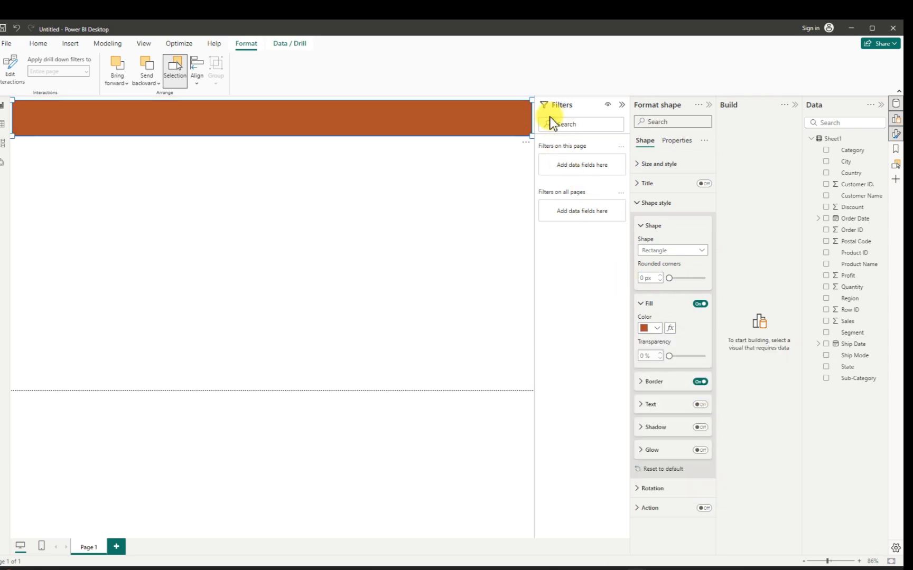
- Set the banner's fill to the base red theme colour, Theme color 8
{"action": "left_click", "coordinate": [656, 327]}
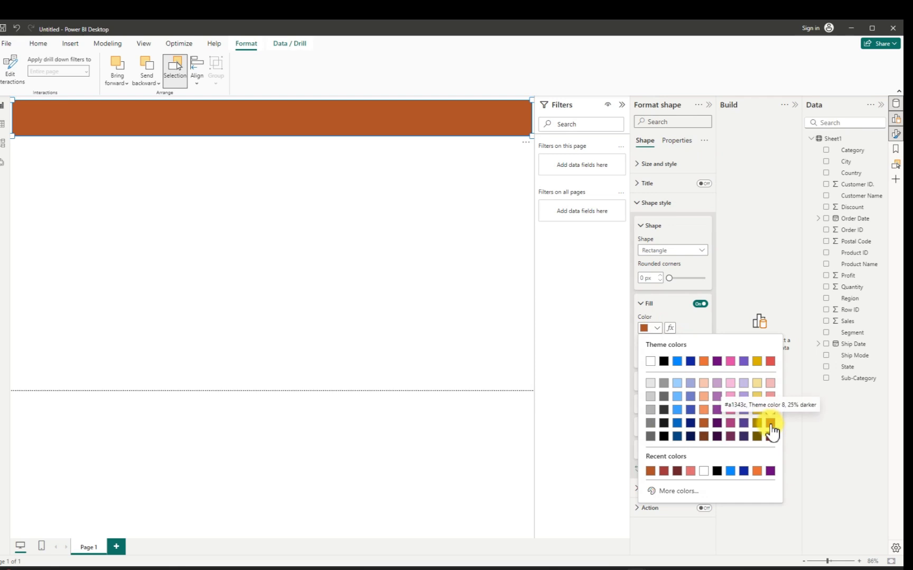
{"action": "left_click", "coordinate": [770, 362]}
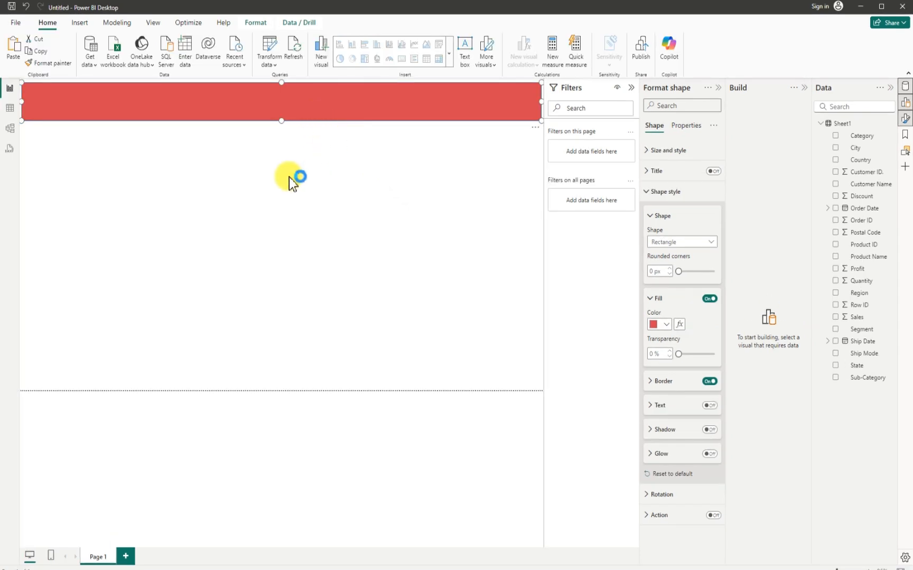
- Duplicate the red banner, shorten the copy's width and place it just beneath the original
{"action": "left_click", "coordinate": [326, 117]}
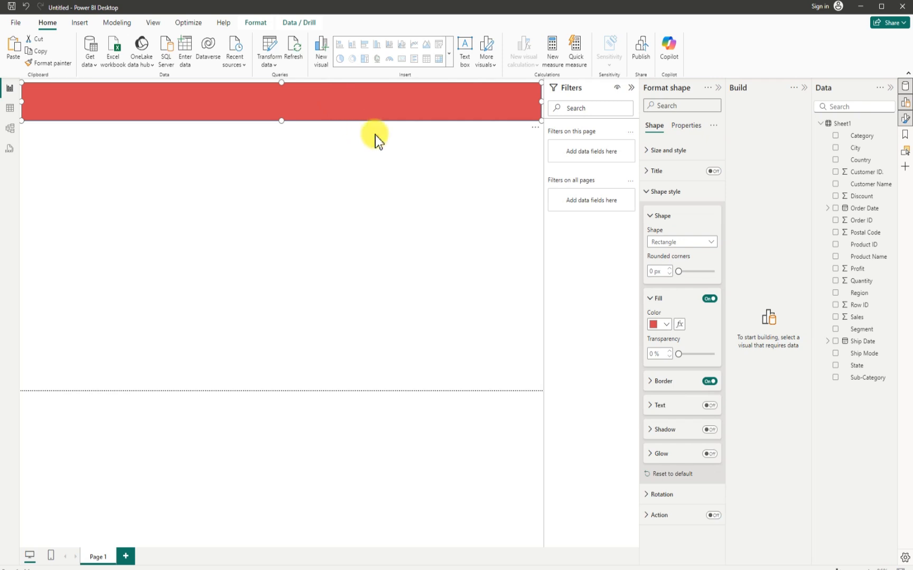
{"action": "key", "text": "ctrl+c"}
{"action": "key", "text": "ctrl+v"}
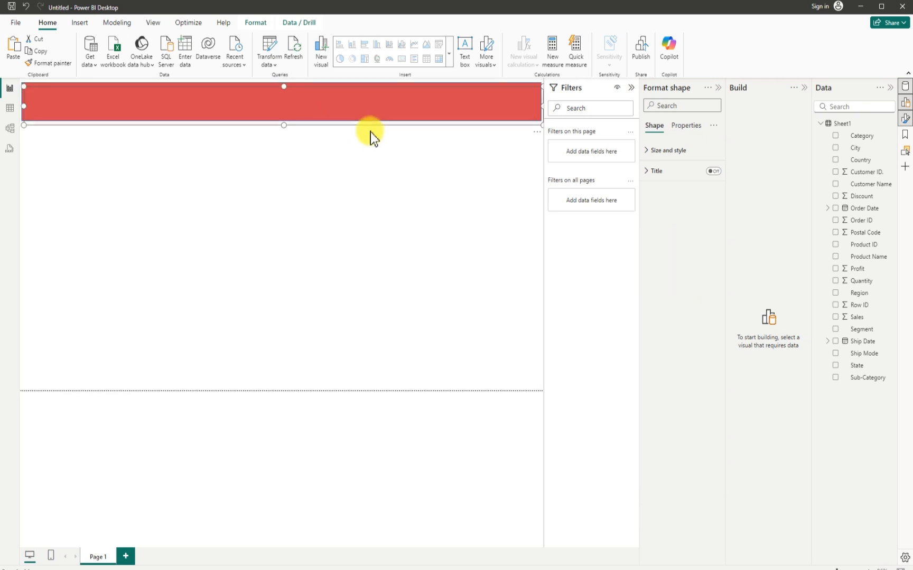
{"action": "left_click_drag", "start_coordinate": [364, 114], "coordinate": [344, 212]}
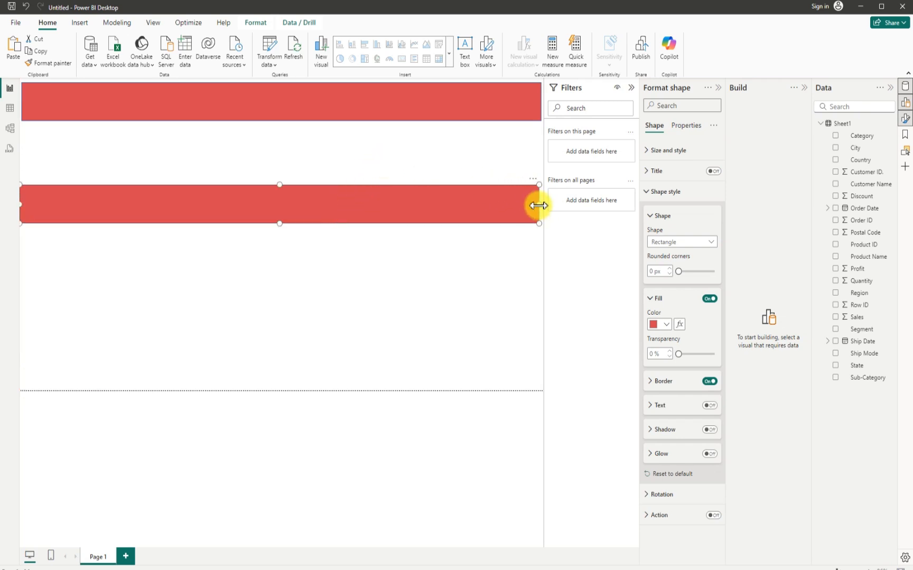
{"action": "left_click_drag", "start_coordinate": [538, 205], "coordinate": [452, 204]}
{"action": "left_click_drag", "start_coordinate": [347, 211], "coordinate": [373, 158]}
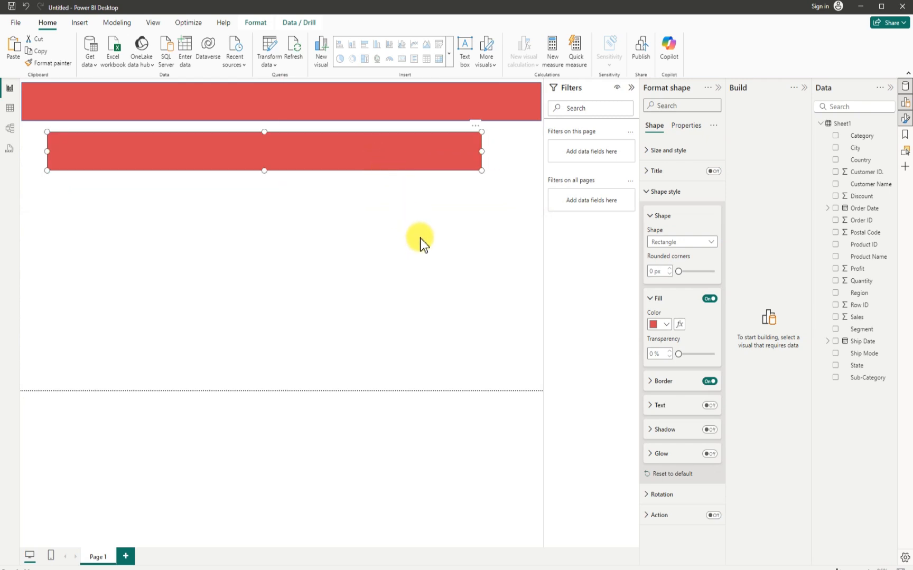
- Collapse the Filters pane and set the page's canvas background to near-black with 1% transparency
{"action": "left_click", "coordinate": [629, 91]}
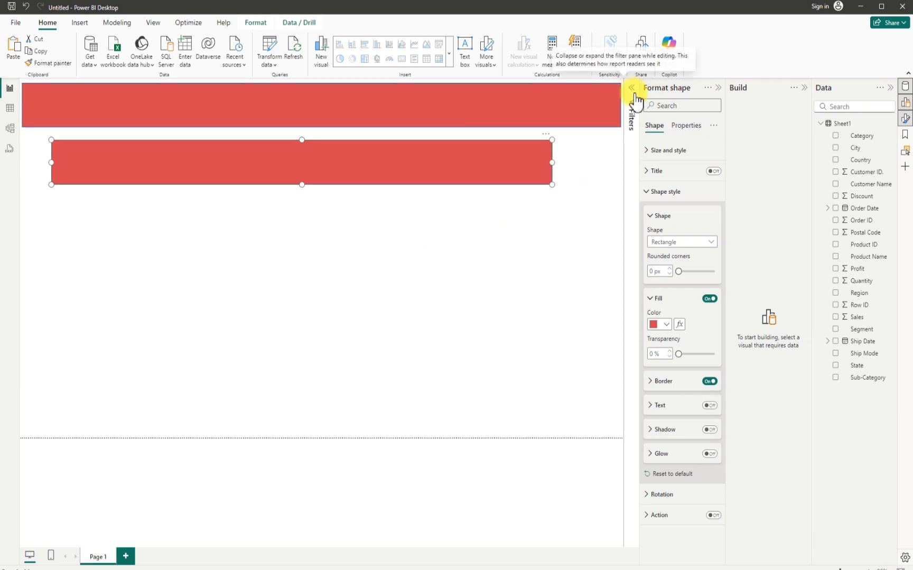
{"action": "left_click", "coordinate": [719, 90]}
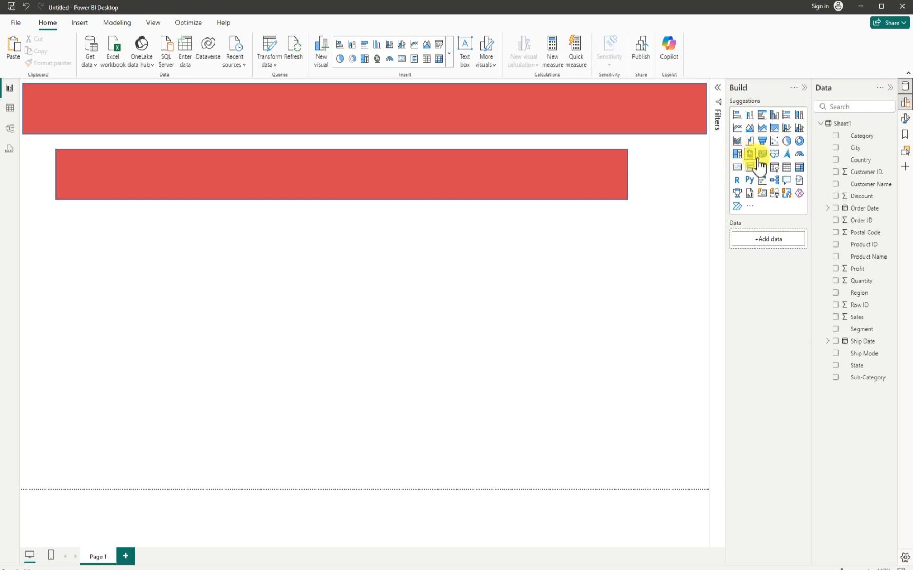
{"action": "left_click", "coordinate": [905, 119]}
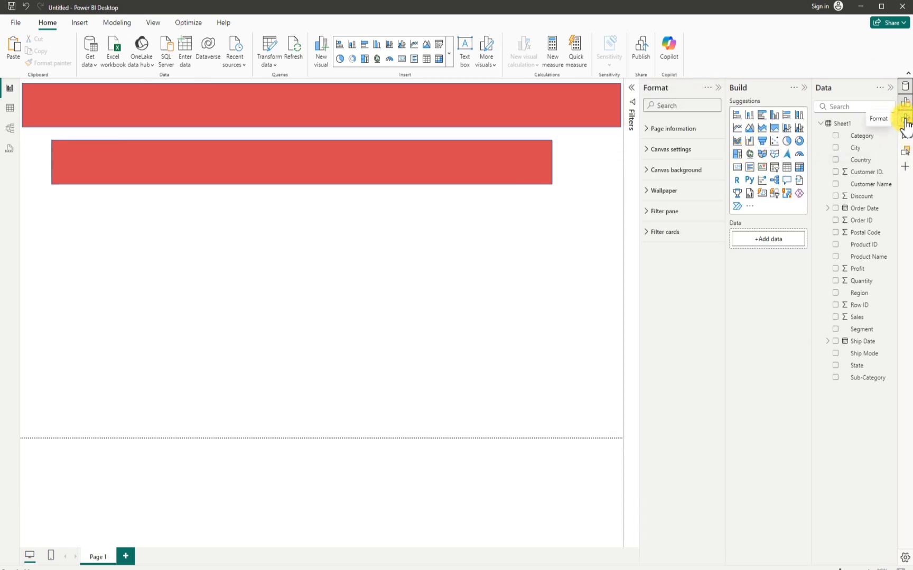
{"action": "left_click", "coordinate": [647, 171]}
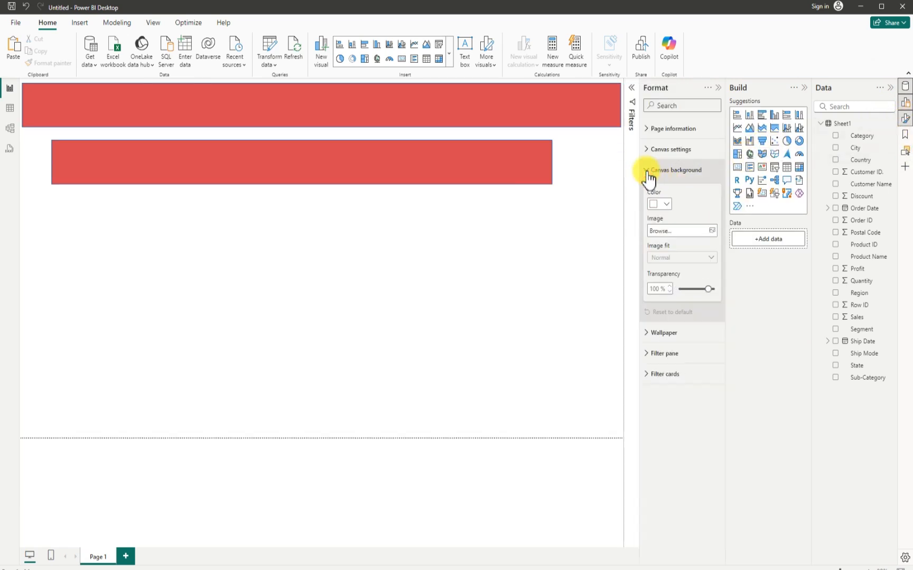
{"action": "left_click", "coordinate": [667, 205]}
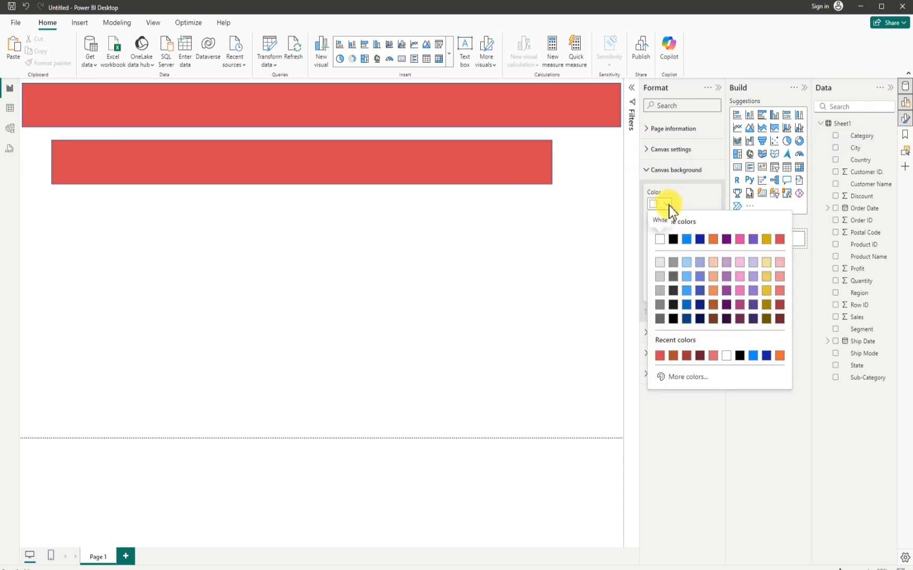
{"action": "left_click", "coordinate": [673, 305]}
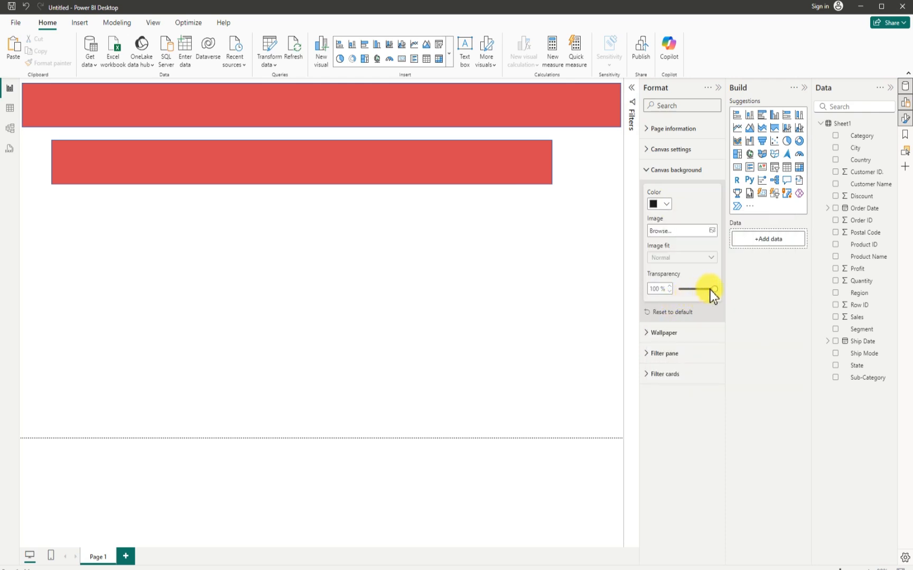
{"action": "left_click_drag", "start_coordinate": [711, 288], "coordinate": [678, 287]}
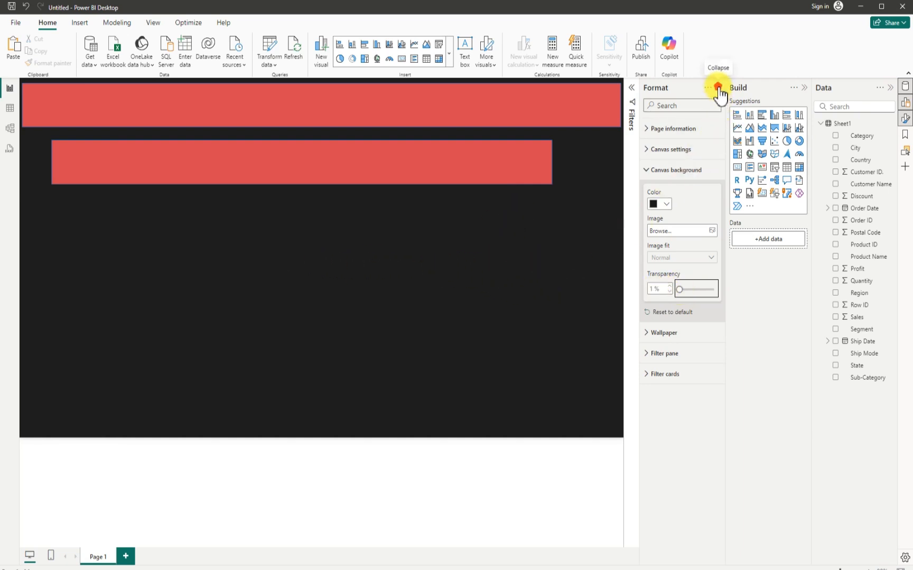
{"action": "left_click", "coordinate": [718, 89]}
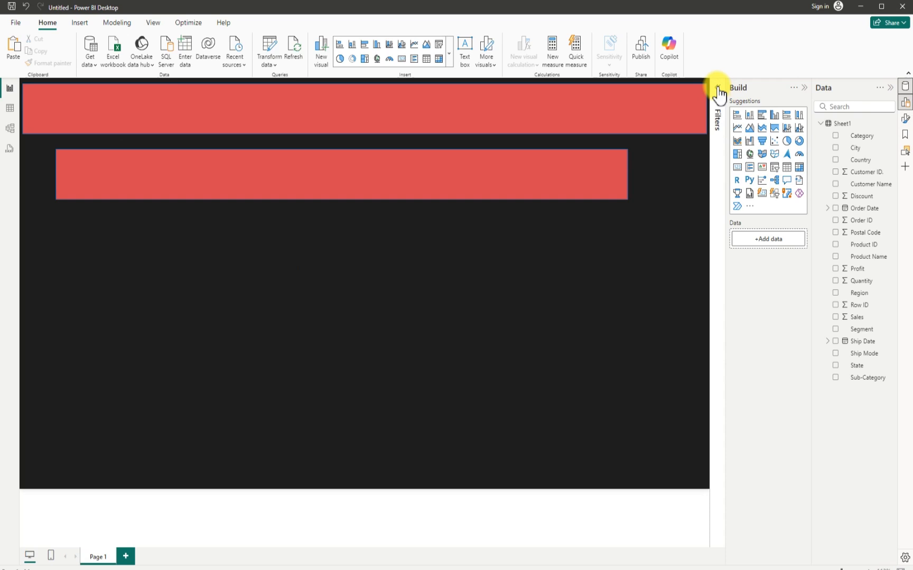
- Show the shorter banner's format settings and move it close beneath the full-width banner, near the page's right edge
{"action": "left_click", "coordinate": [479, 190]}
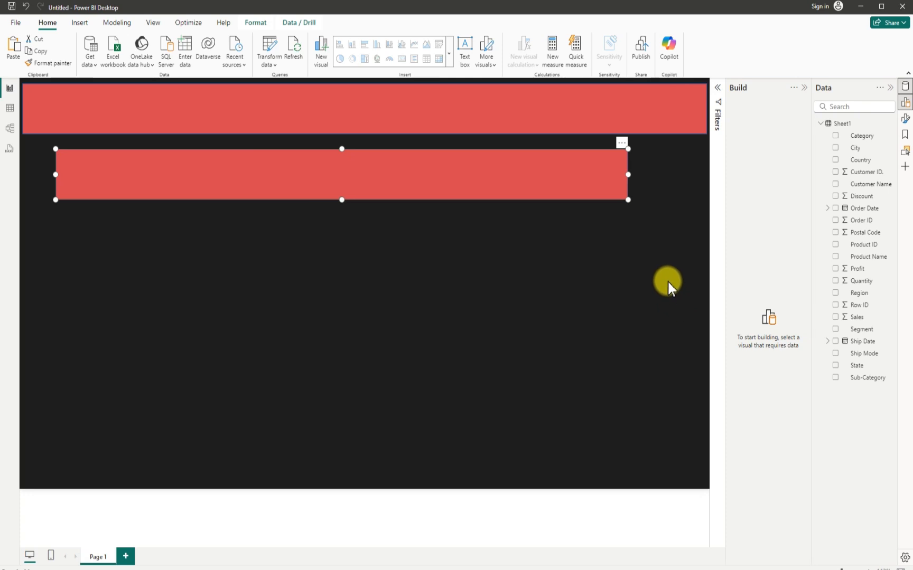
{"action": "left_click", "coordinate": [622, 142]}
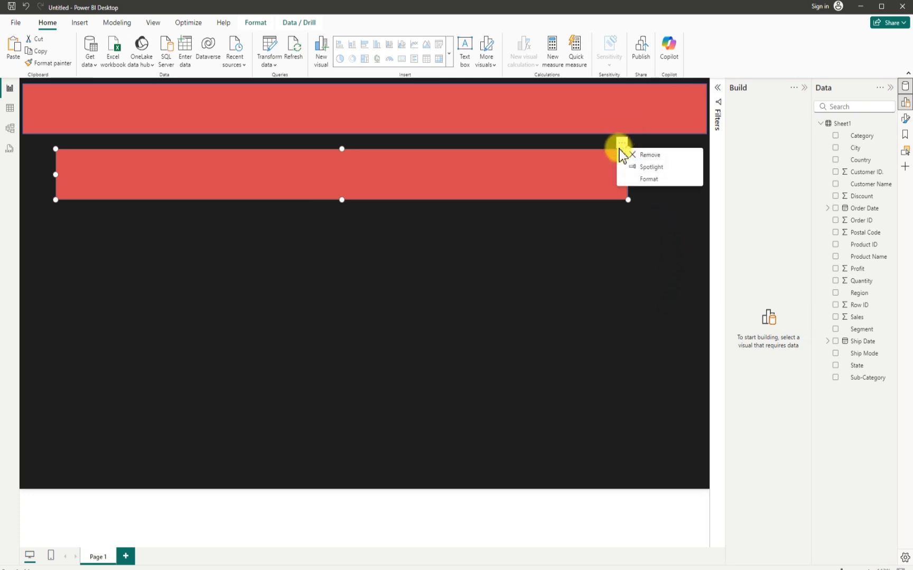
{"action": "left_click", "coordinate": [646, 179]}
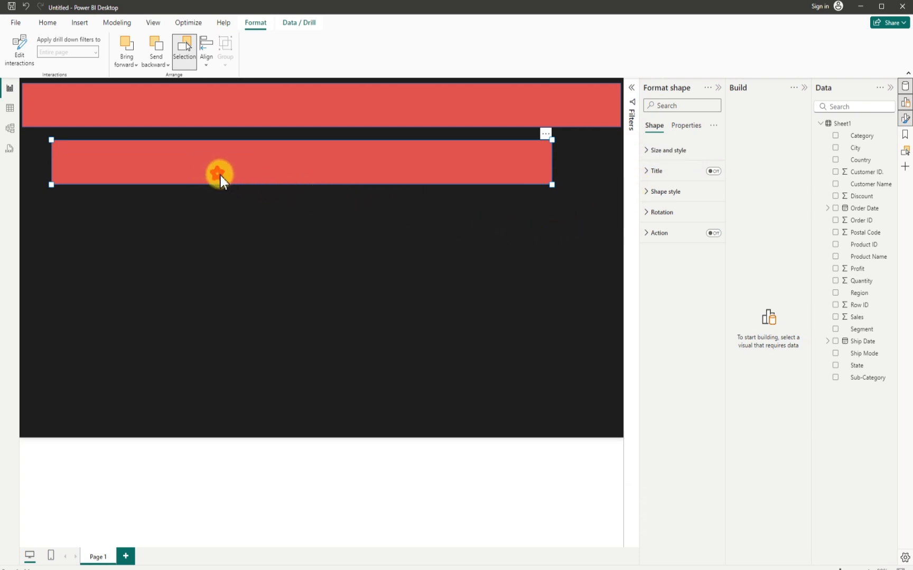
{"action": "left_click_drag", "start_coordinate": [221, 176], "coordinate": [282, 167]}
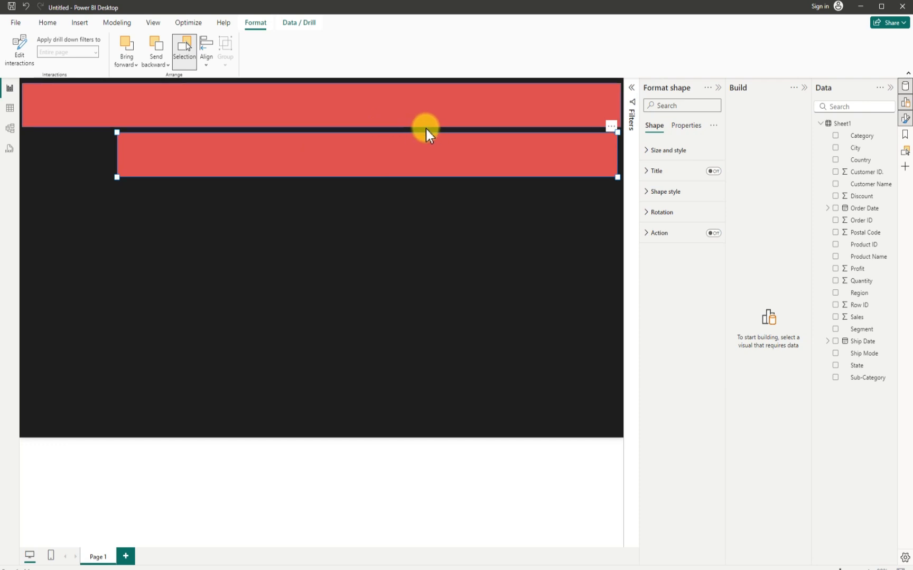
- Trim the full-width banner to align its right edge with the shorter banner, and nudge the shorter banner closer beneath it
{"action": "left_click", "coordinate": [570, 114]}
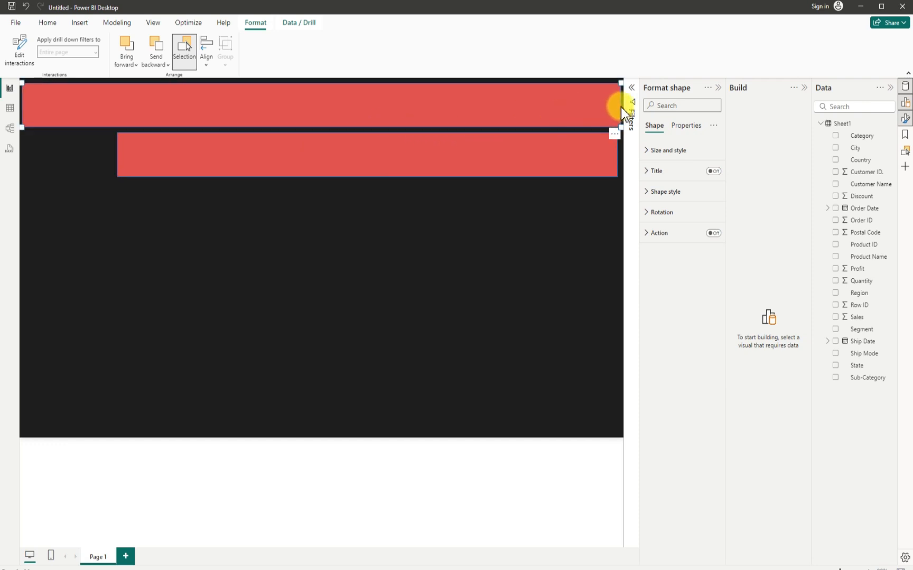
{"action": "left_click", "coordinate": [615, 129]}
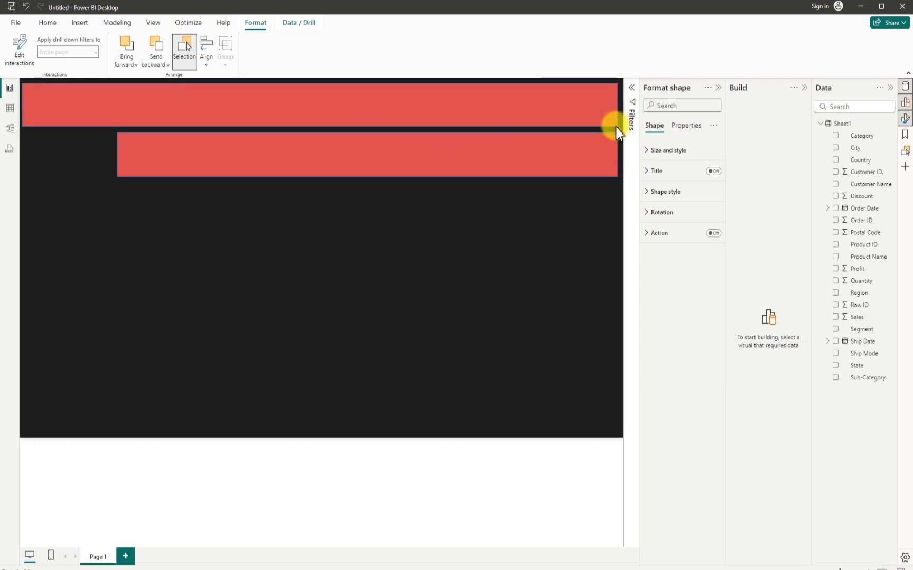
{"action": "left_click", "coordinate": [615, 126]}
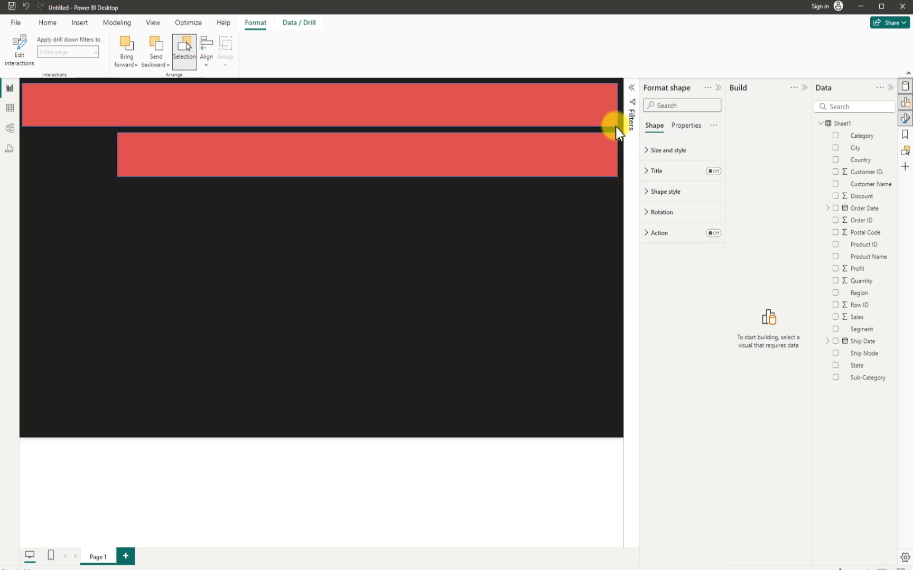
{"action": "left_click", "coordinate": [576, 172]}
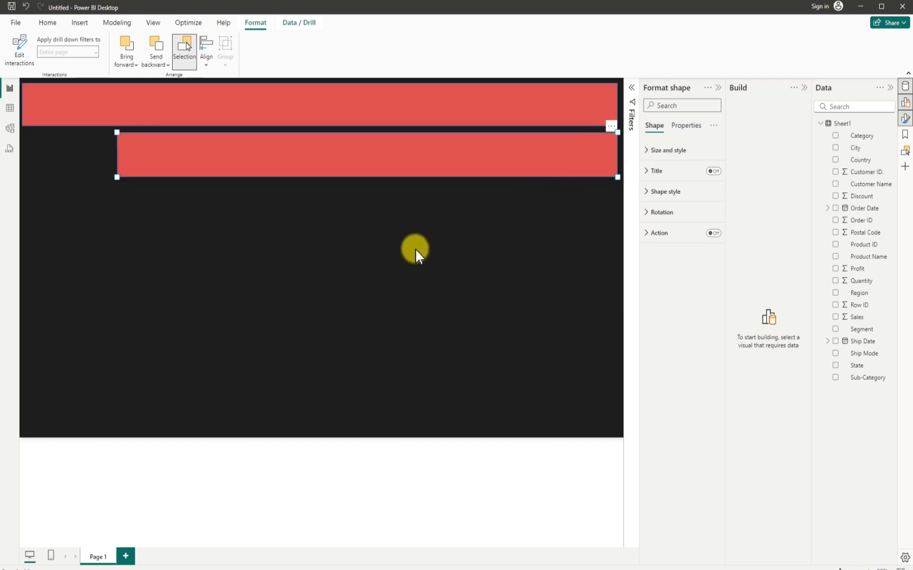
{"action": "left_click", "coordinate": [401, 251]}
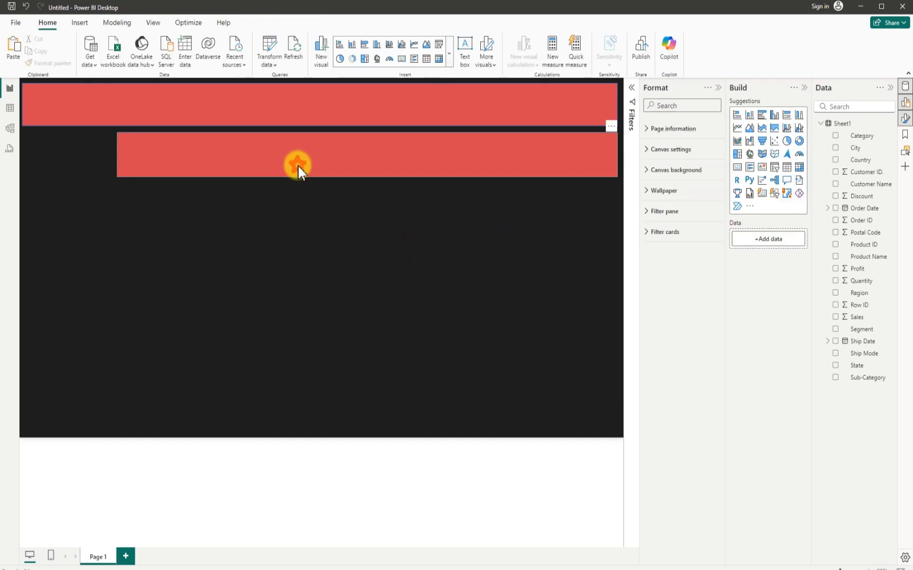
{"action": "left_click_drag", "start_coordinate": [299, 161], "coordinate": [299, 164]}
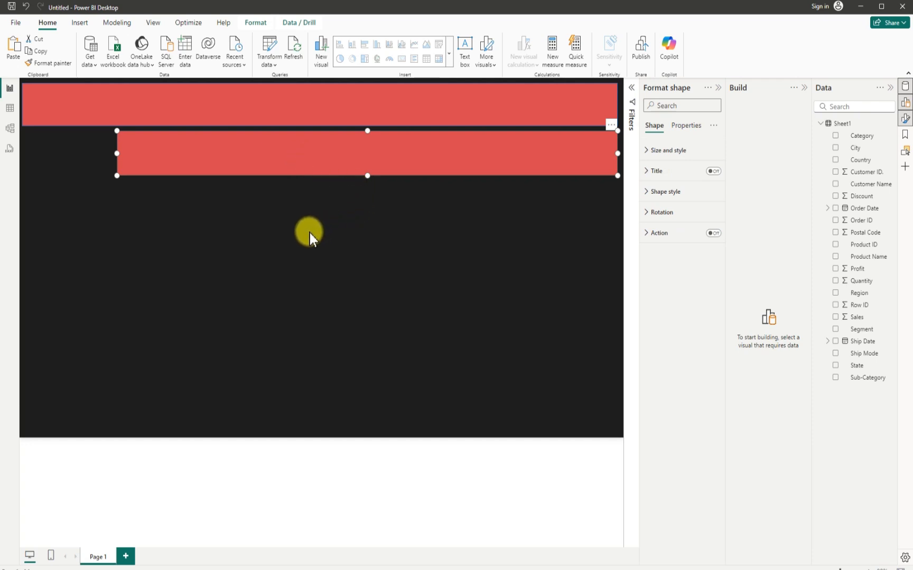
- Paste two copies of the shorter banner and move the topmost copy down into the empty canvas area
{"action": "key", "text": "ctrl+v"}
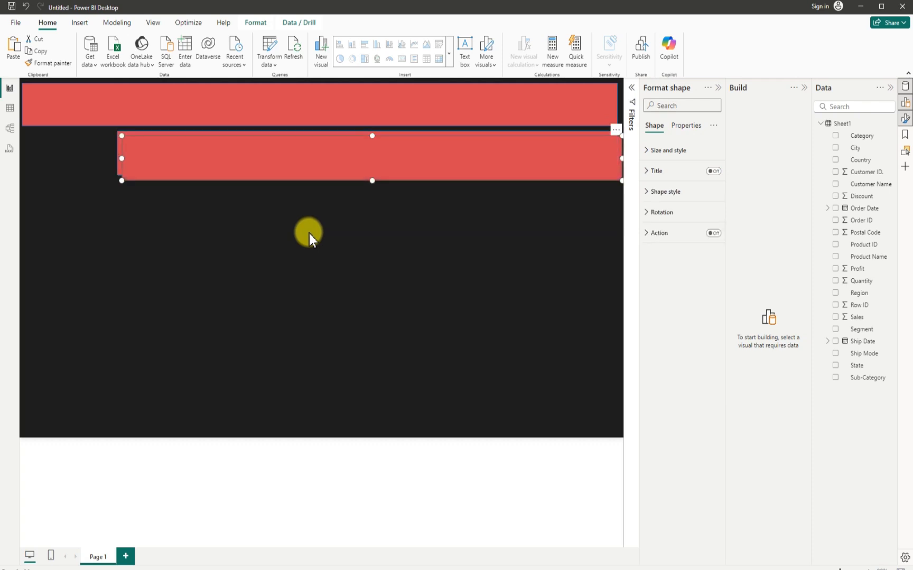
{"action": "key", "text": "ctrl+v"}
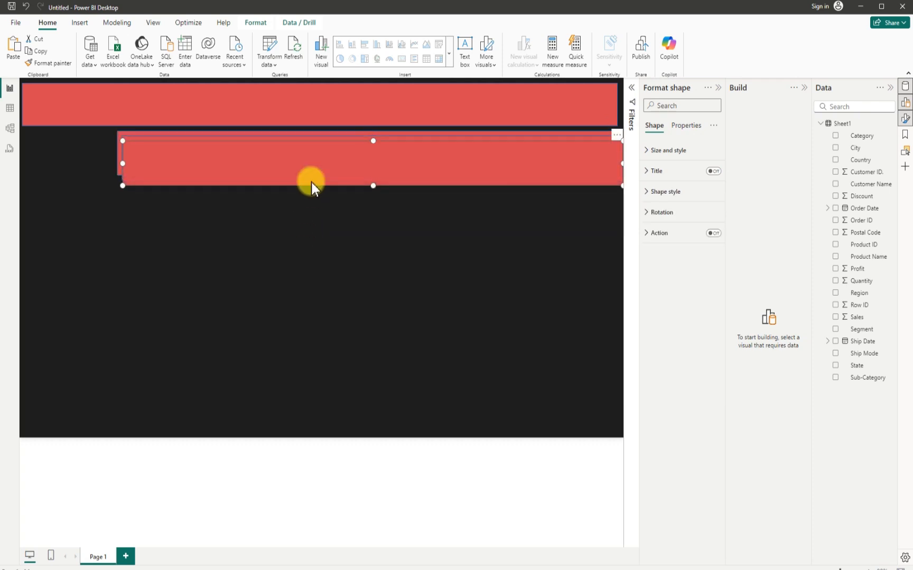
{"action": "left_click_drag", "start_coordinate": [309, 182], "coordinate": [234, 268]}
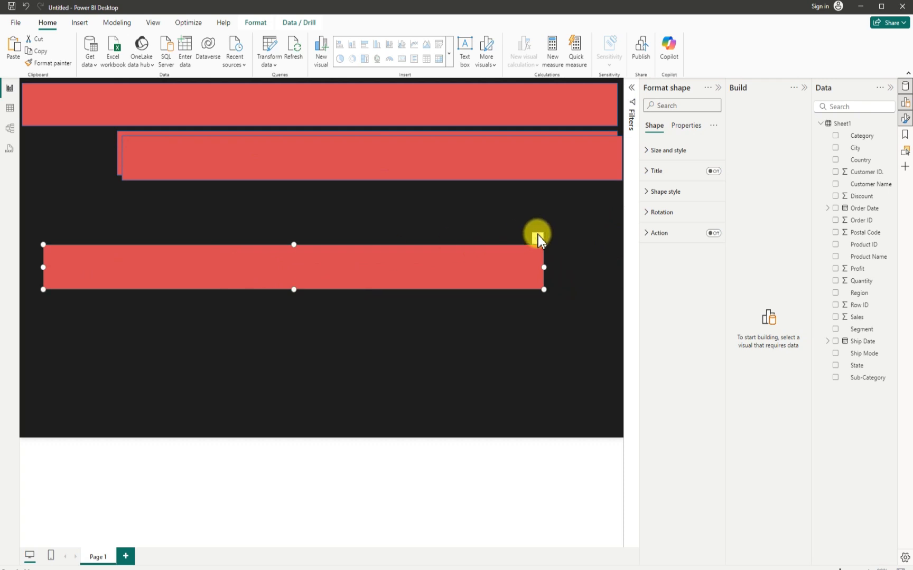
- Reshape the moved copy into a narrow vertical sidebar along the page's left edge, from beneath the full-width banner nearly to the page bottom
{"action": "left_click", "coordinate": [545, 267]}
{"action": "left_click_drag", "start_coordinate": [516, 269], "coordinate": [328, 269]}
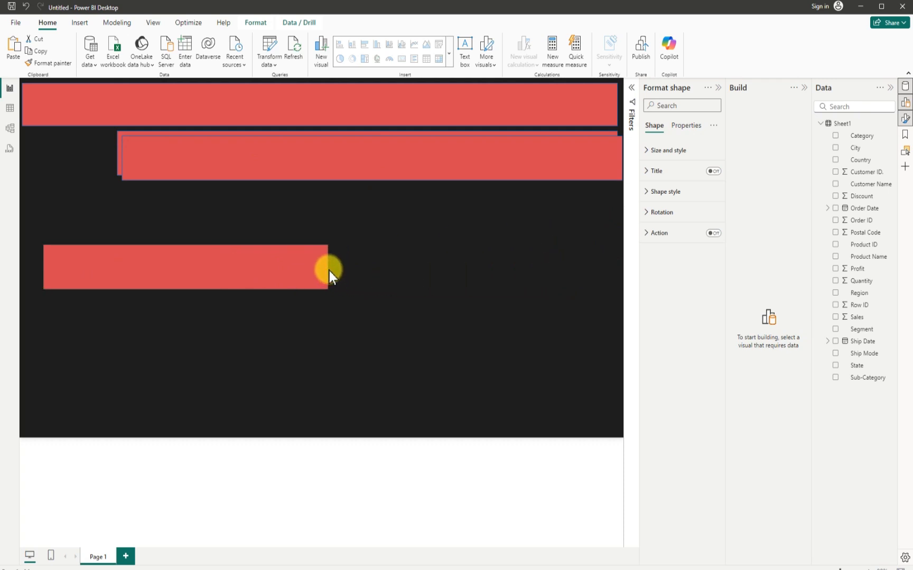
{"action": "left_click_drag", "start_coordinate": [187, 290], "coordinate": [190, 297]}
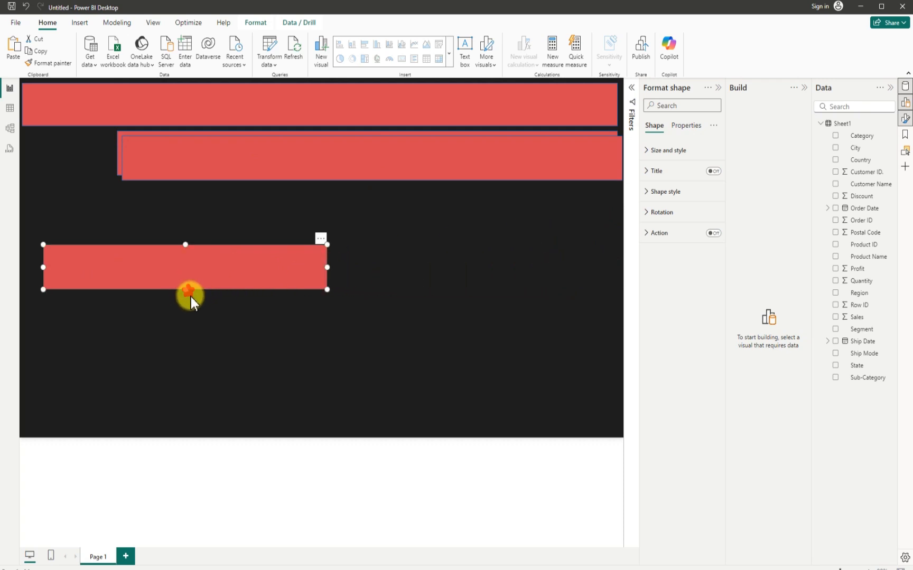
{"action": "left_click", "coordinate": [183, 292]}
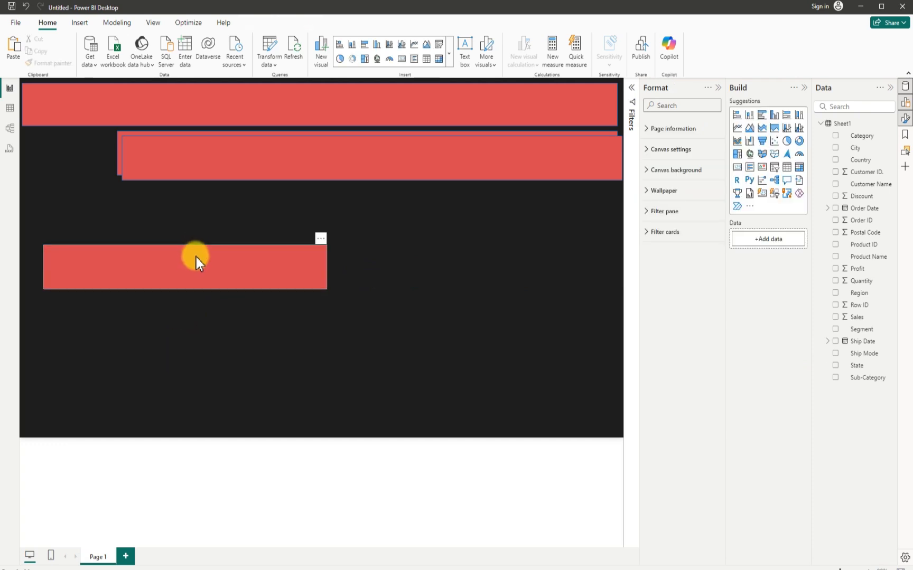
{"action": "left_click", "coordinate": [183, 289]}
{"action": "left_click_drag", "start_coordinate": [184, 290], "coordinate": [179, 385]}
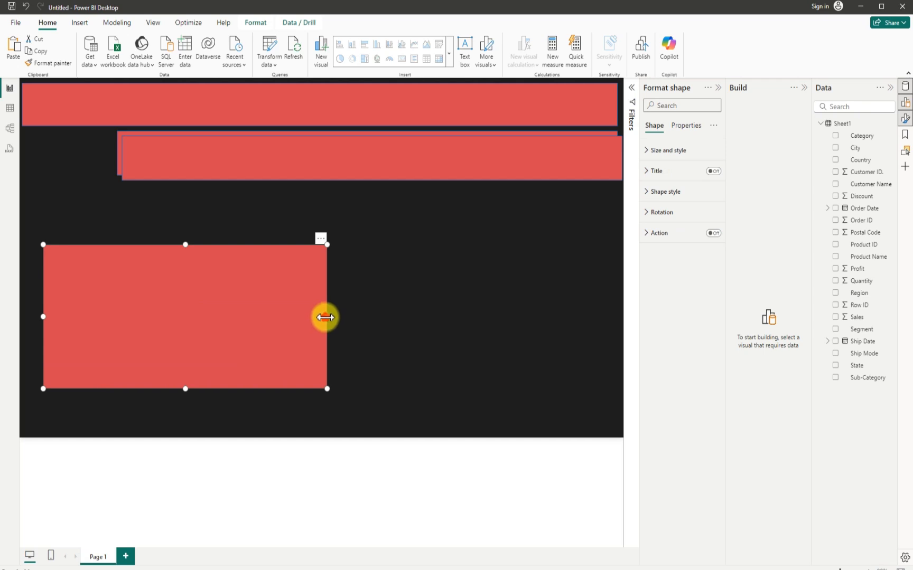
{"action": "left_click_drag", "start_coordinate": [323, 317], "coordinate": [111, 305]}
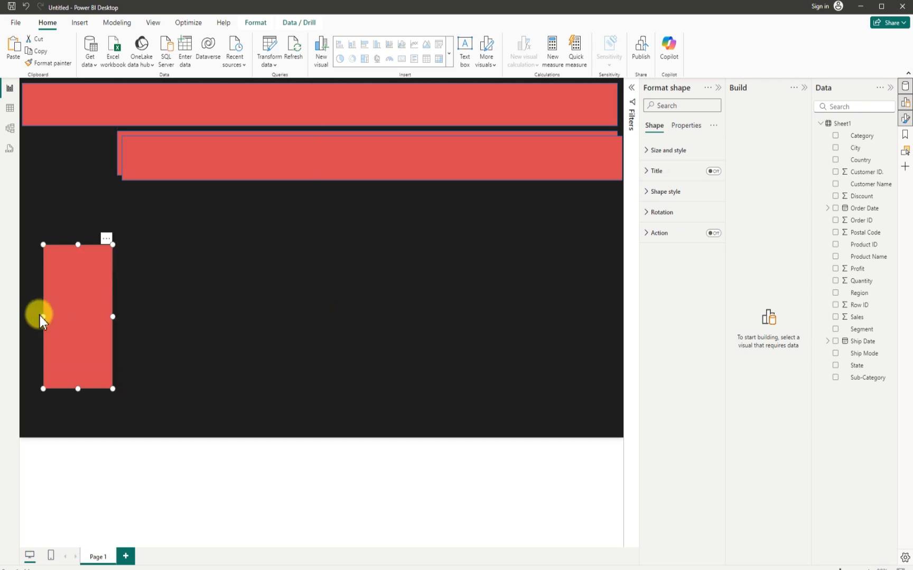
{"action": "left_click_drag", "start_coordinate": [43, 317], "coordinate": [88, 207]}
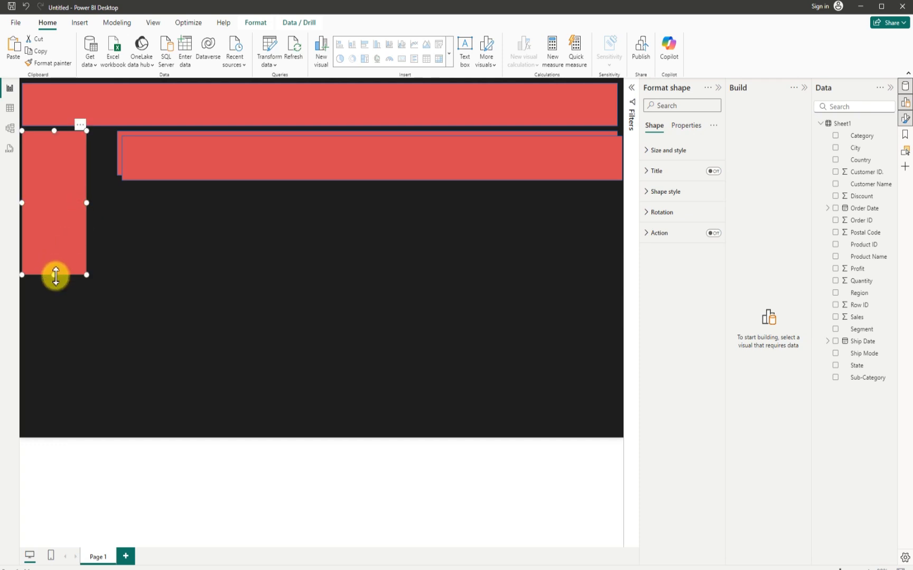
{"action": "left_click_drag", "start_coordinate": [54, 280], "coordinate": [54, 427]}
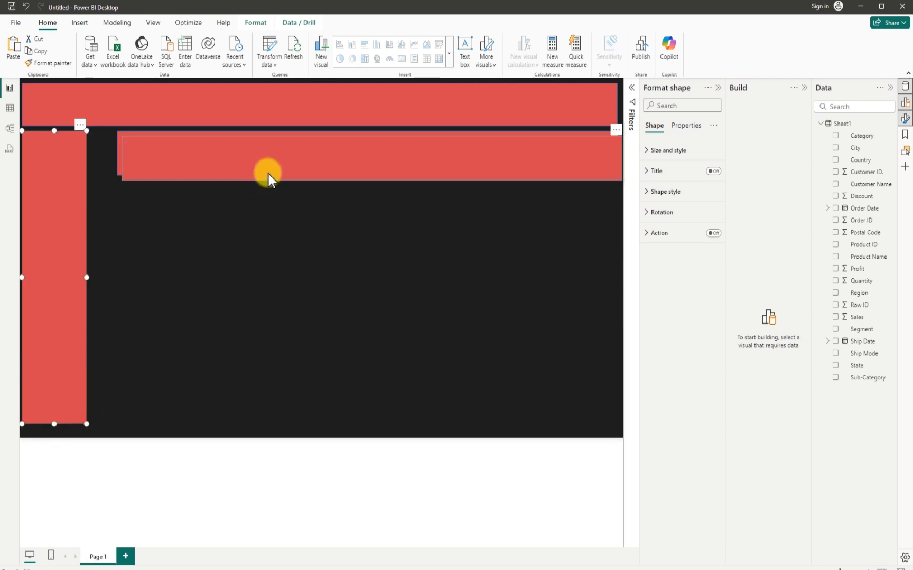
- Move the remaining banner copy down into the open canvas and extend the second banner's left edge to just beside the sidebar
{"action": "left_click_drag", "start_coordinate": [267, 177], "coordinate": [260, 294]}
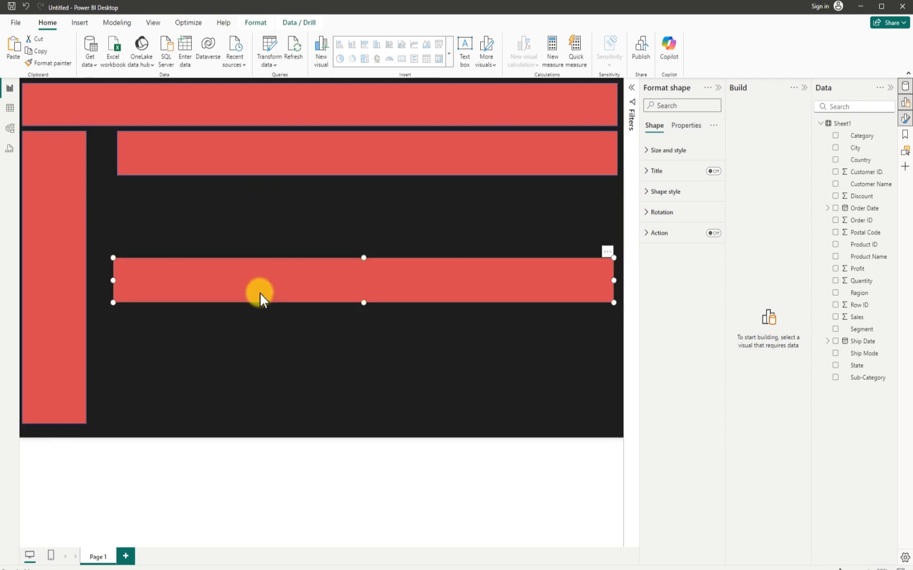
{"action": "left_click", "coordinate": [208, 158]}
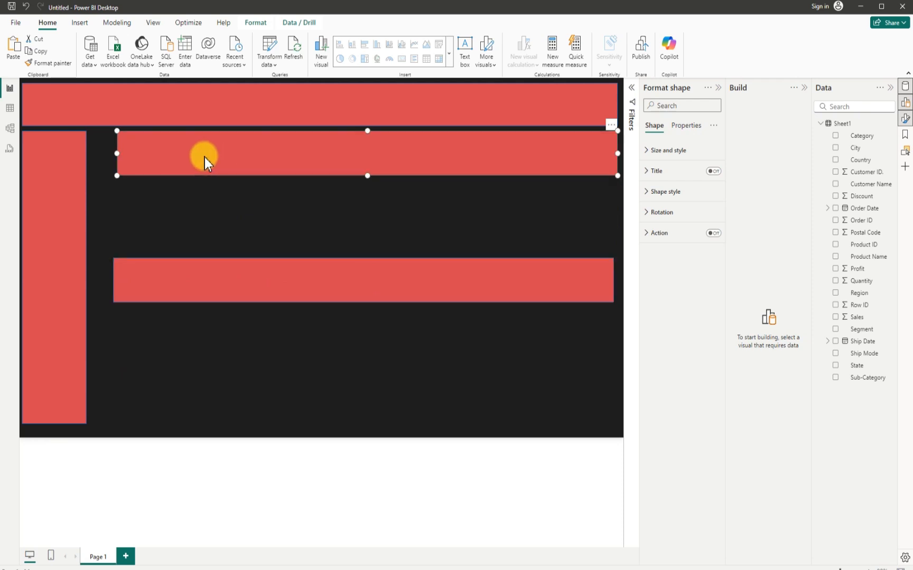
{"action": "left_click_drag", "start_coordinate": [119, 155], "coordinate": [104, 155]}
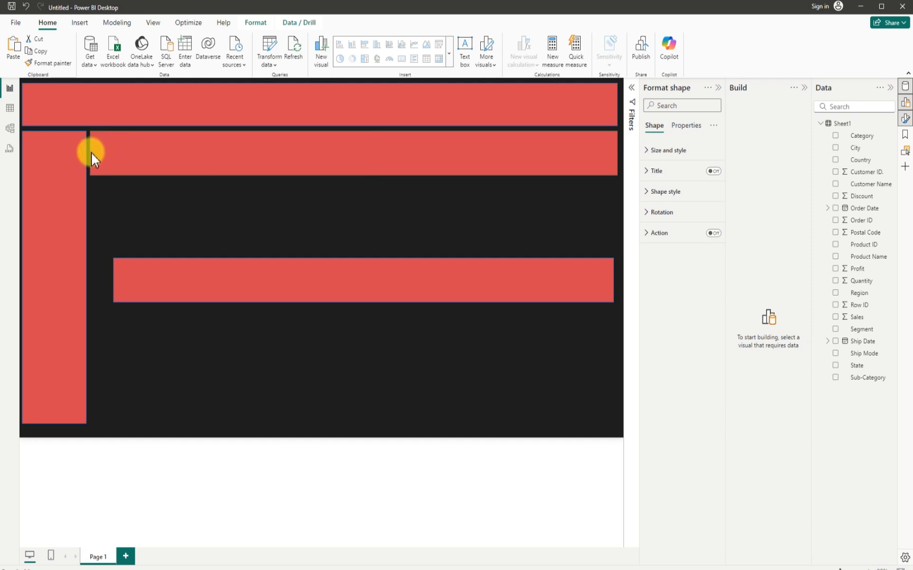
{"action": "left_click_drag", "start_coordinate": [91, 153], "coordinate": [92, 153]}
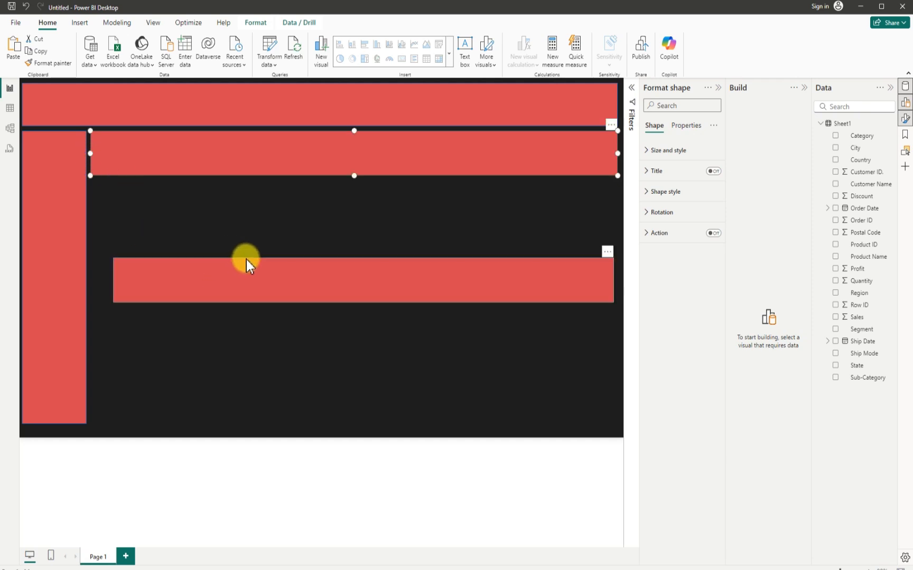
- Shorten and heighten the loose banner copy into a card-sized rectangle below the second banner
{"action": "left_click", "coordinate": [259, 277]}
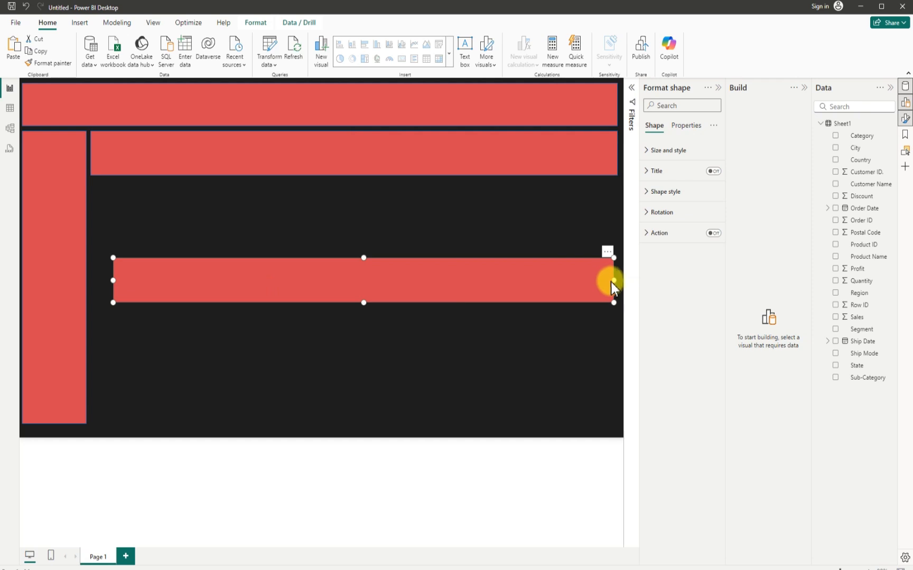
{"action": "left_click_drag", "start_coordinate": [610, 282], "coordinate": [262, 275]}
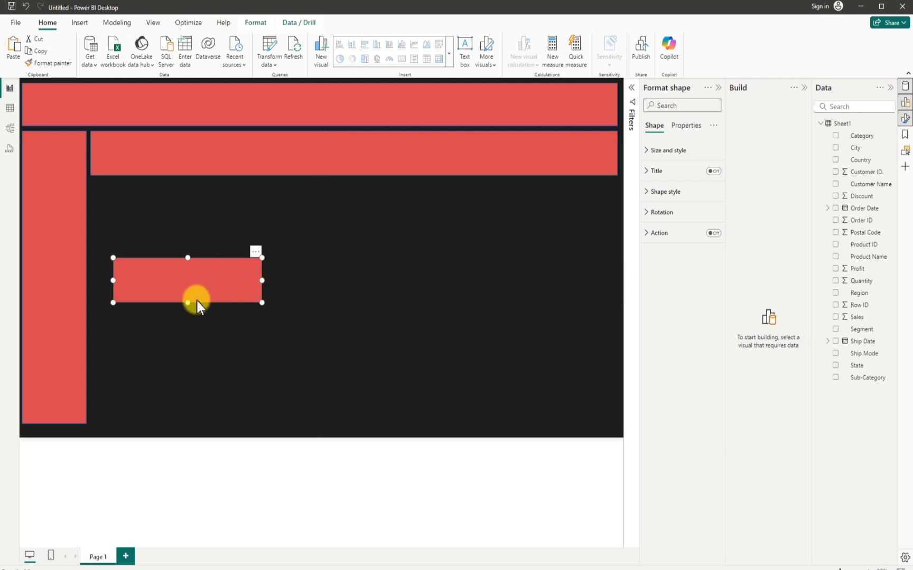
{"action": "left_click_drag", "start_coordinate": [188, 302], "coordinate": [175, 340]}
{"action": "left_click_drag", "start_coordinate": [260, 299], "coordinate": [272, 299]}
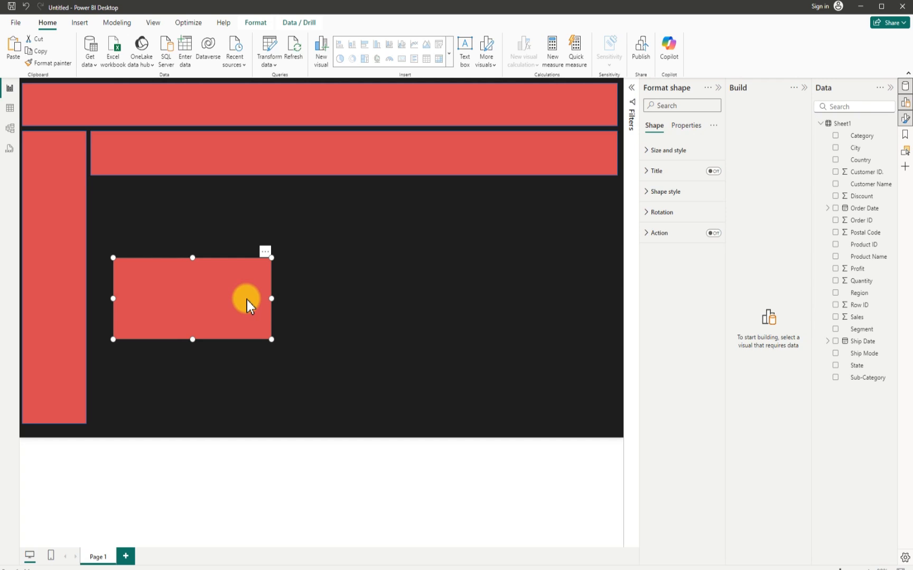
- Duplicate the card rectangle three times, arrange three cards in a row beneath the second banner and leave the fourth below them
{"action": "key", "text": "ctrl+v"}
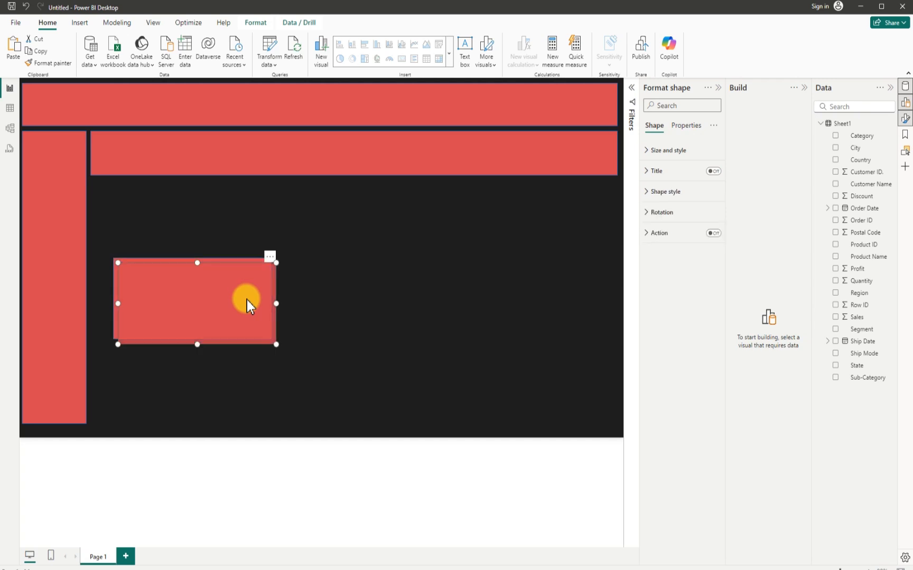
{"action": "key", "text": "ctrl+v"}
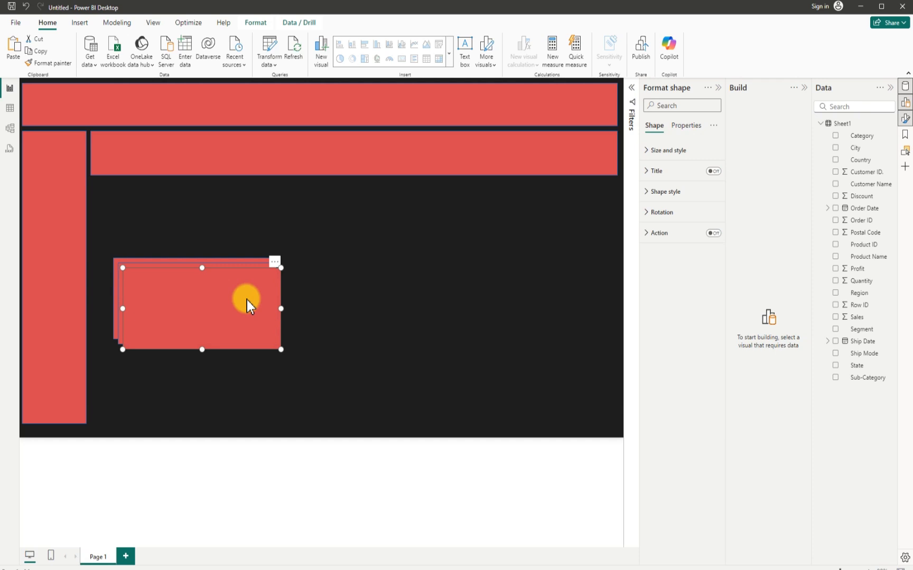
{"action": "left_click_drag", "start_coordinate": [248, 300], "coordinate": [582, 214]}
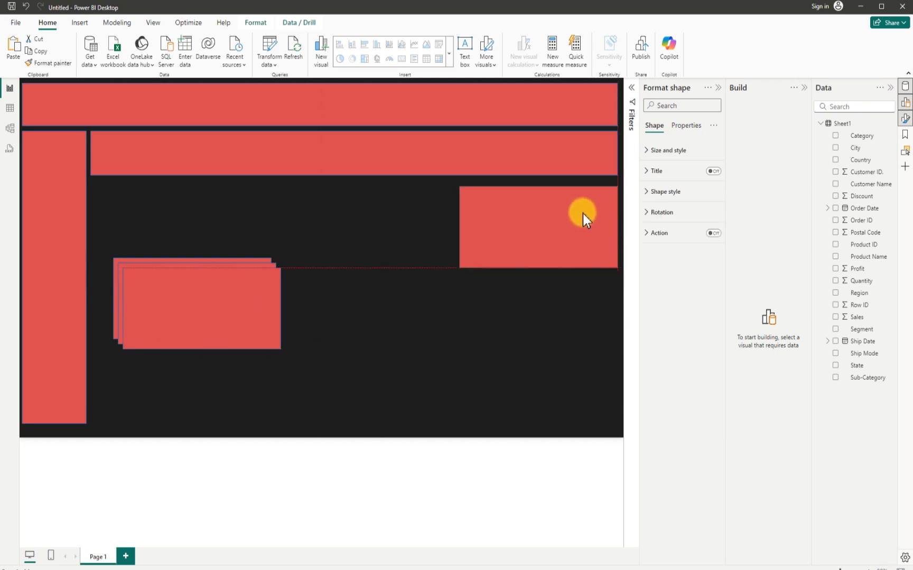
{"action": "left_click_drag", "start_coordinate": [242, 312], "coordinate": [404, 236]}
{"action": "left_click_drag", "start_coordinate": [227, 294], "coordinate": [207, 356]}
{"action": "left_click_drag", "start_coordinate": [162, 237], "coordinate": [145, 243]}
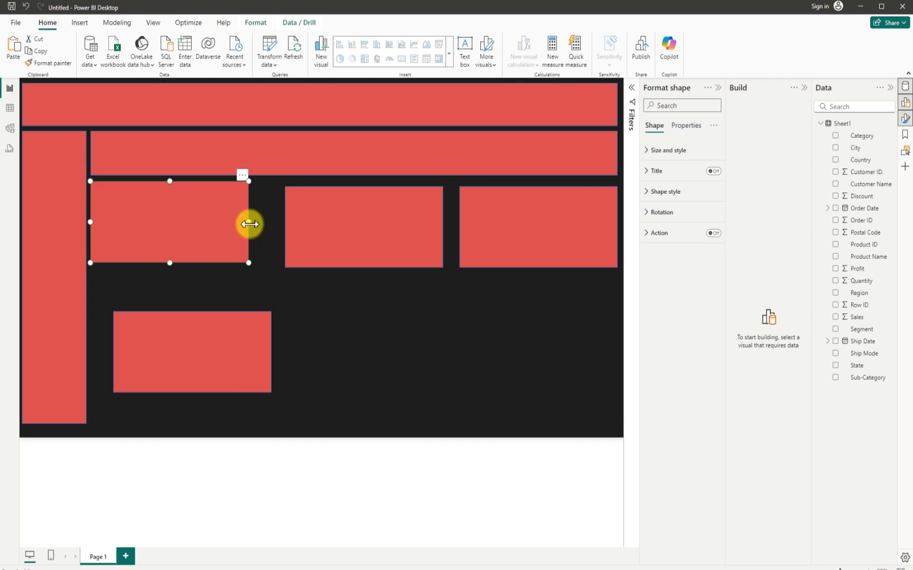
- Widen the three cards to fill the row and align their top edges just beneath the second banner
{"action": "left_click_drag", "start_coordinate": [249, 224], "coordinate": [269, 224]}
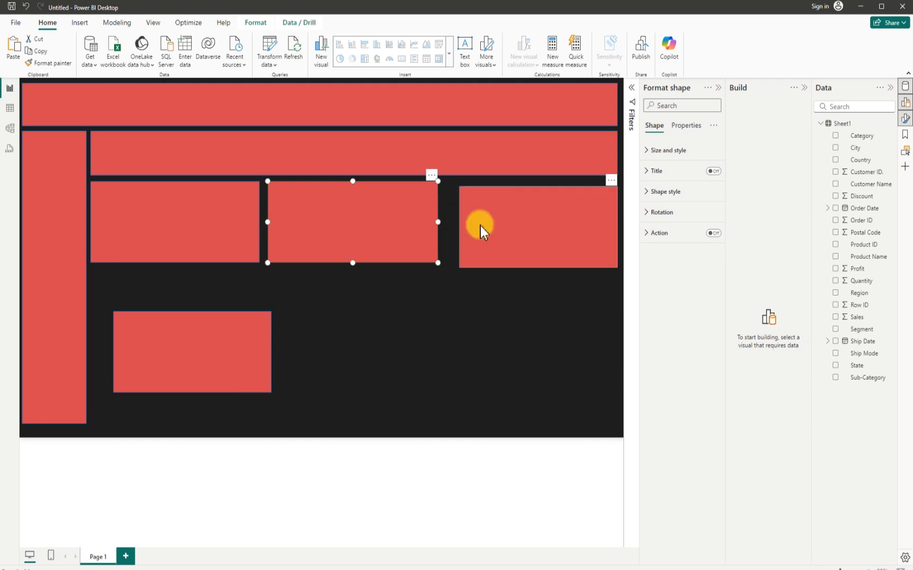
{"action": "left_click_drag", "start_coordinate": [493, 229], "coordinate": [444, 223]}
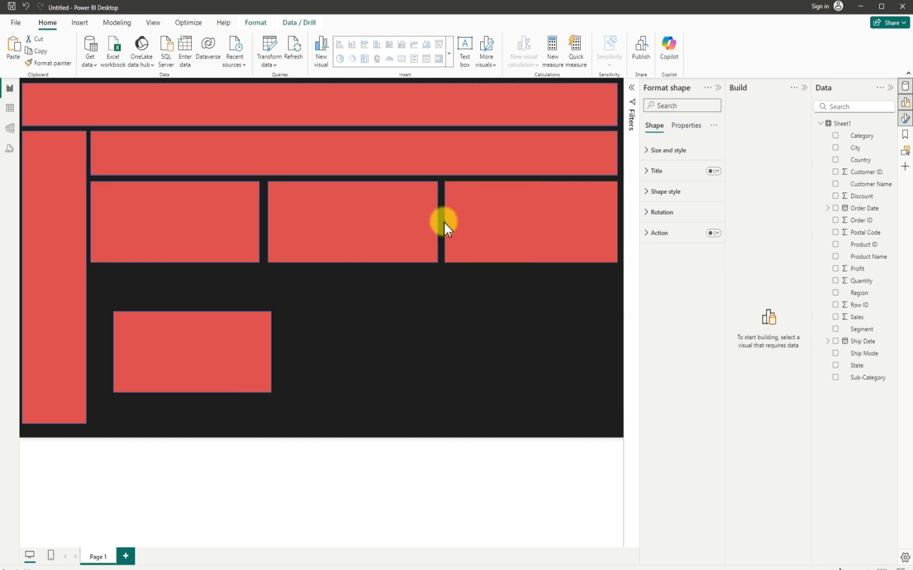
{"action": "left_click_drag", "start_coordinate": [444, 223], "coordinate": [444, 224]}
- Tighten the gaps by extending the first card's right edge and the left edges of the middle and last cards
{"action": "left_click", "coordinate": [242, 218]}
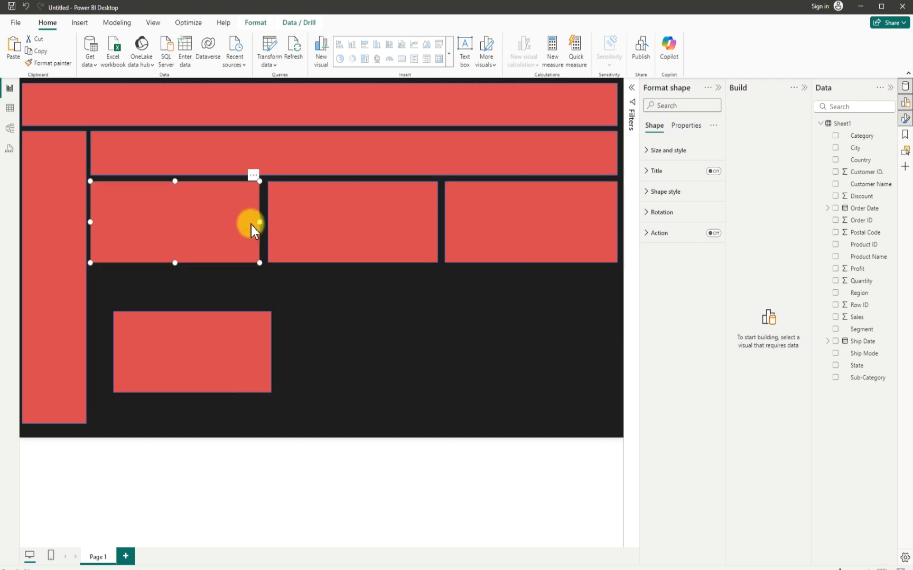
{"action": "left_click_drag", "start_coordinate": [260, 222], "coordinate": [262, 223]}
{"action": "left_click", "coordinate": [303, 231]}
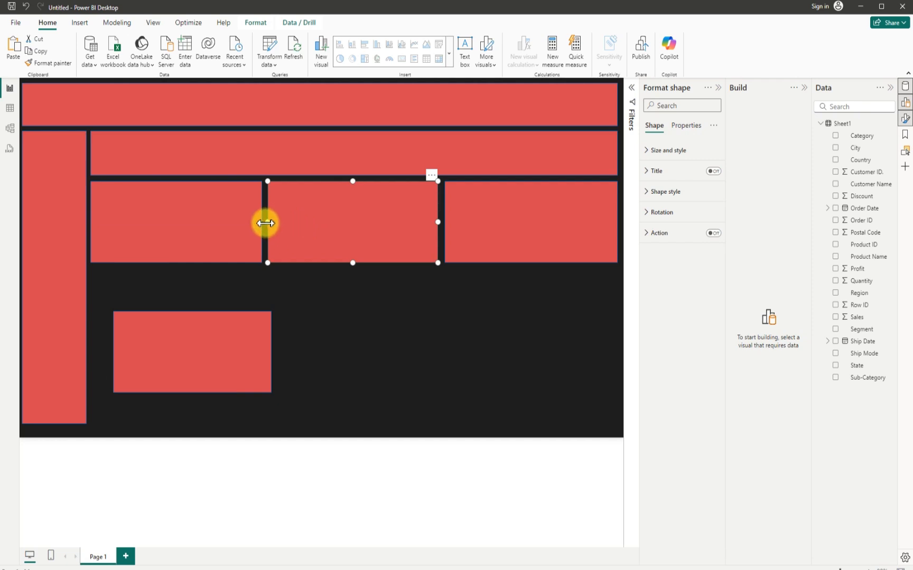
{"action": "left_click_drag", "start_coordinate": [265, 223], "coordinate": [265, 223]}
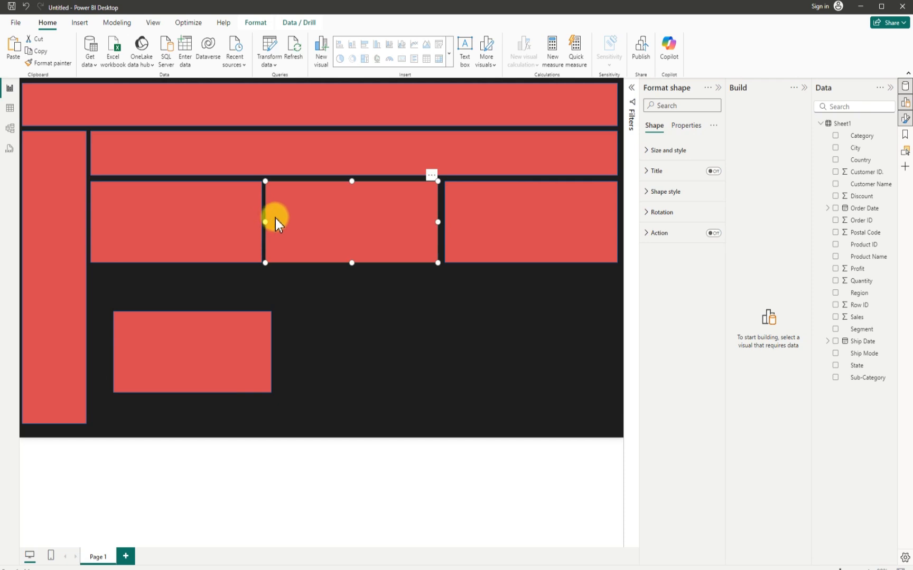
{"action": "left_click", "coordinate": [463, 232]}
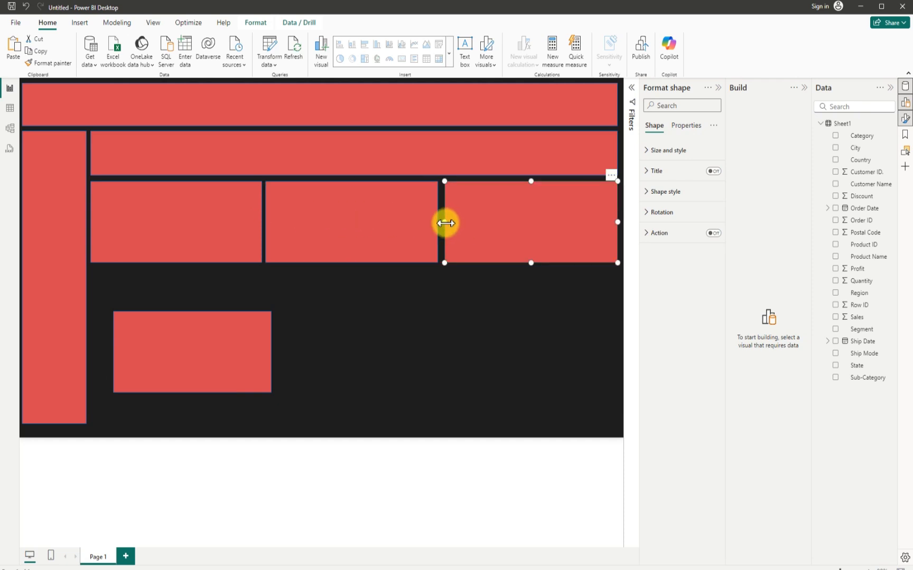
{"action": "left_click_drag", "start_coordinate": [445, 223], "coordinate": [442, 226]}
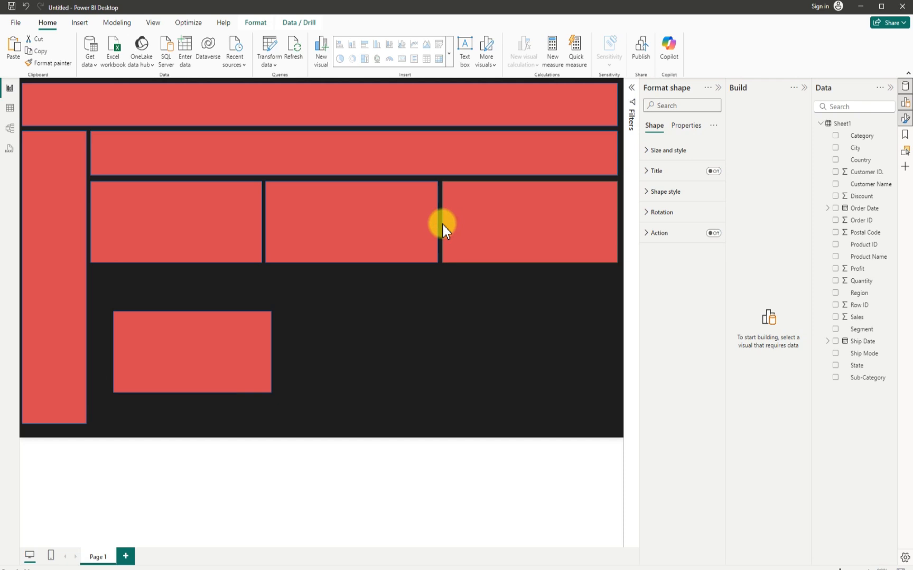
{"action": "left_click", "coordinate": [443, 226]}
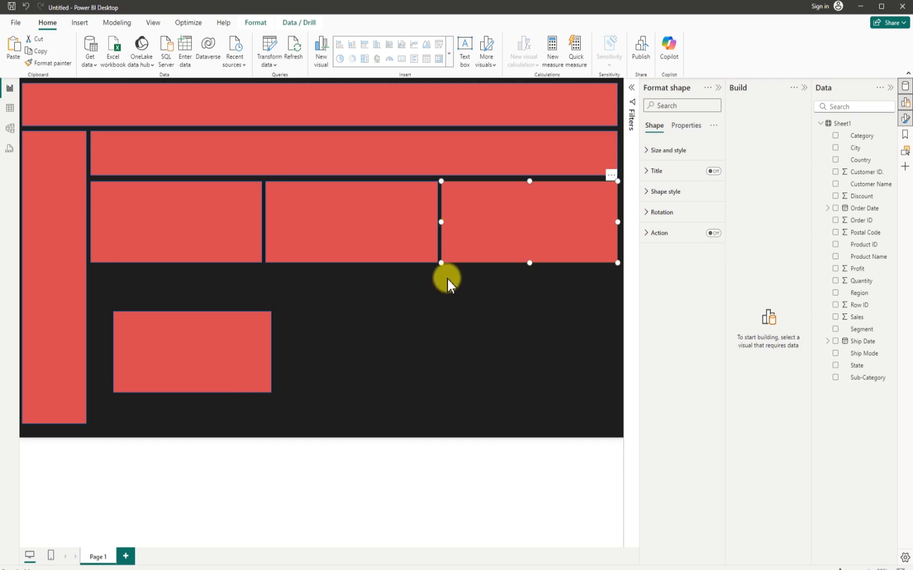
- Move the loose card up beneath the first row of cards and place two duplicates of it to its right
{"action": "left_click_drag", "start_coordinate": [499, 233], "coordinate": [501, 234]}
{"action": "left_click", "coordinate": [419, 320]}
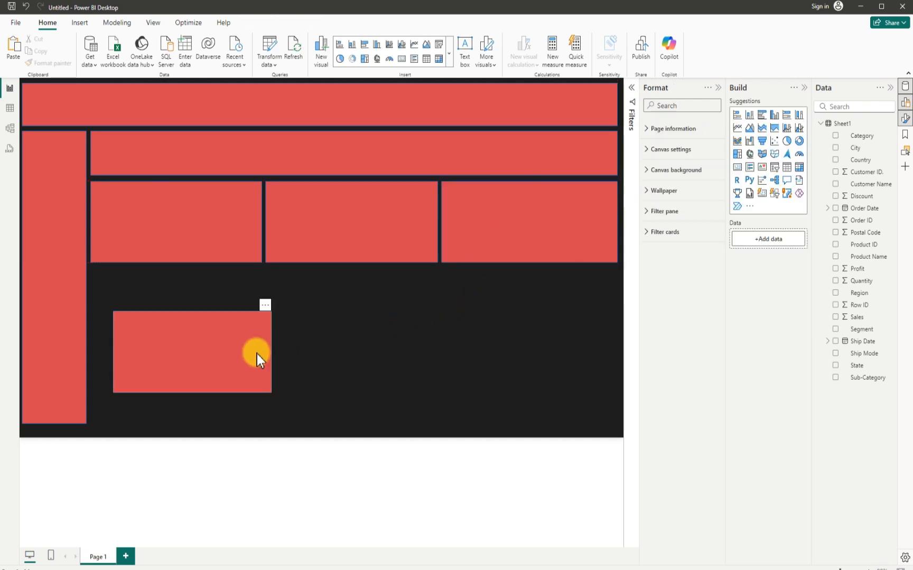
{"action": "left_click_drag", "start_coordinate": [207, 355], "coordinate": [191, 316]}
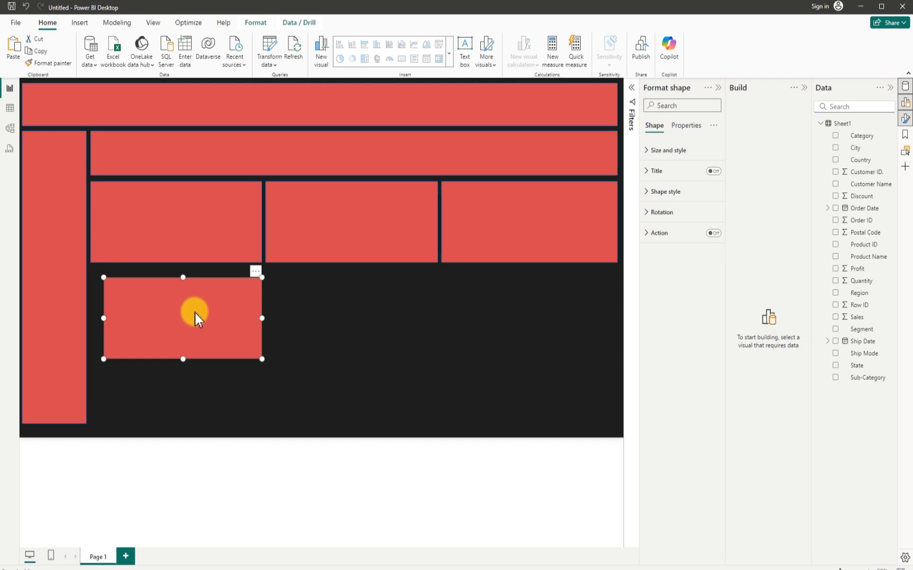
{"action": "key", "text": "ctrl+v"}
{"action": "key", "text": "ctrl+v"}
{"action": "left_click_drag", "start_coordinate": [199, 312], "coordinate": [510, 294]}
{"action": "left_click_drag", "start_coordinate": [220, 297], "coordinate": [422, 295]}
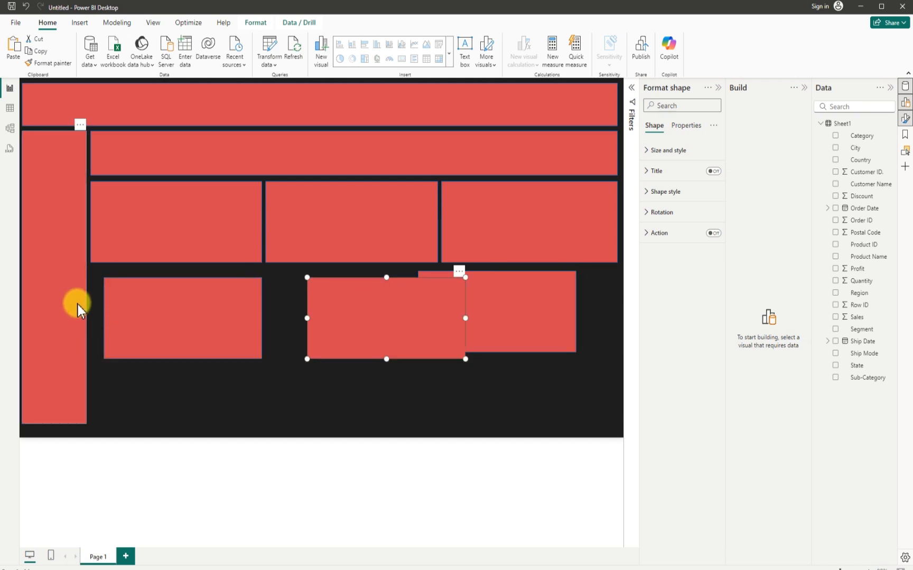
- Align the first lower card with the row above, stretch it down to the sidebar's bottom edge and narrow it into a tall card
{"action": "mouse_move", "coordinate": [130, 339]}
{"action": "left_mouse_down"}
{"action": "mouse_move", "coordinate": [152, 331]}
{"action": "mouse_move", "coordinate": [145, 332]}
{"action": "left_mouse_up"}
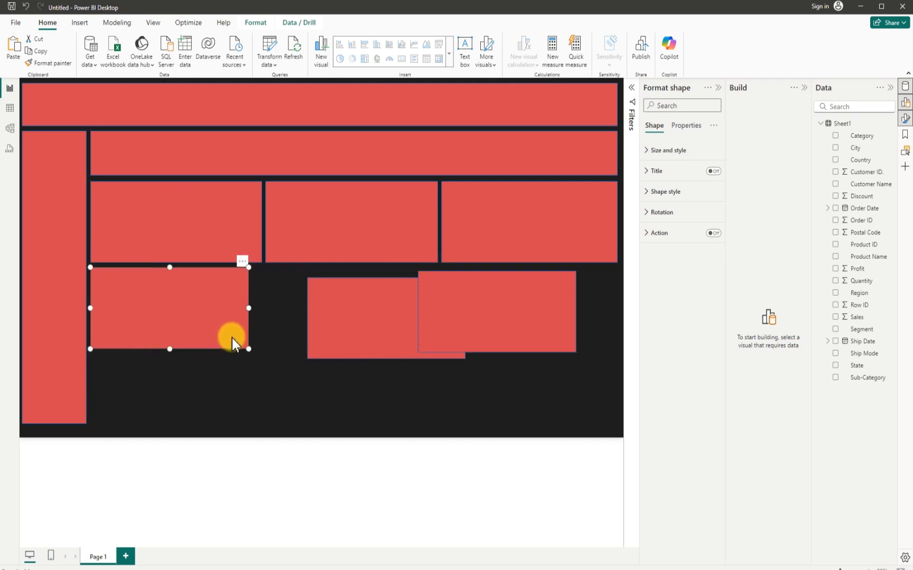
{"action": "left_click_drag", "start_coordinate": [245, 308], "coordinate": [243, 309]}
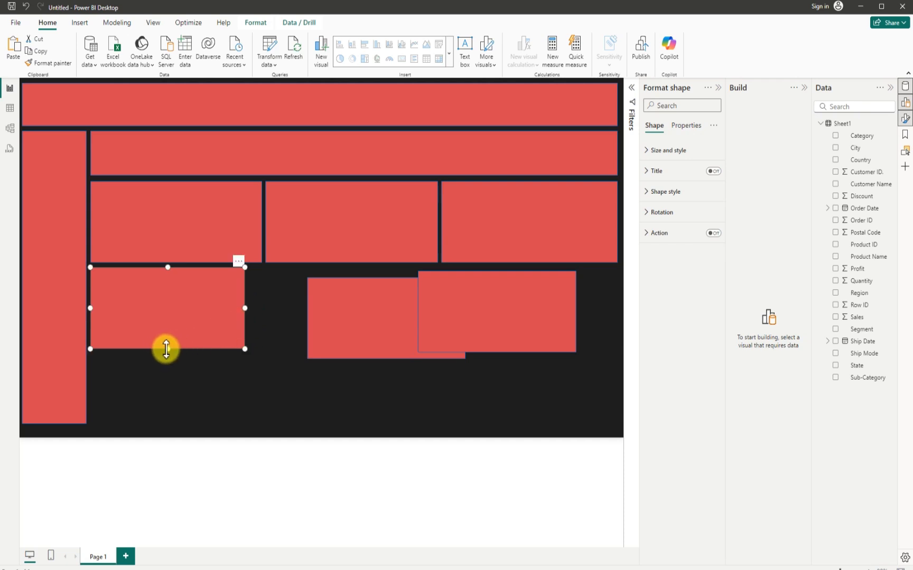
{"action": "left_click_drag", "start_coordinate": [167, 349], "coordinate": [150, 423]}
{"action": "left_click_drag", "start_coordinate": [243, 346], "coordinate": [229, 346]}
- Line up the two duplicates beside the tall card and widen them, with the last one reaching the right edge of the cards above
{"action": "left_click_drag", "start_coordinate": [328, 338], "coordinate": [256, 326]}
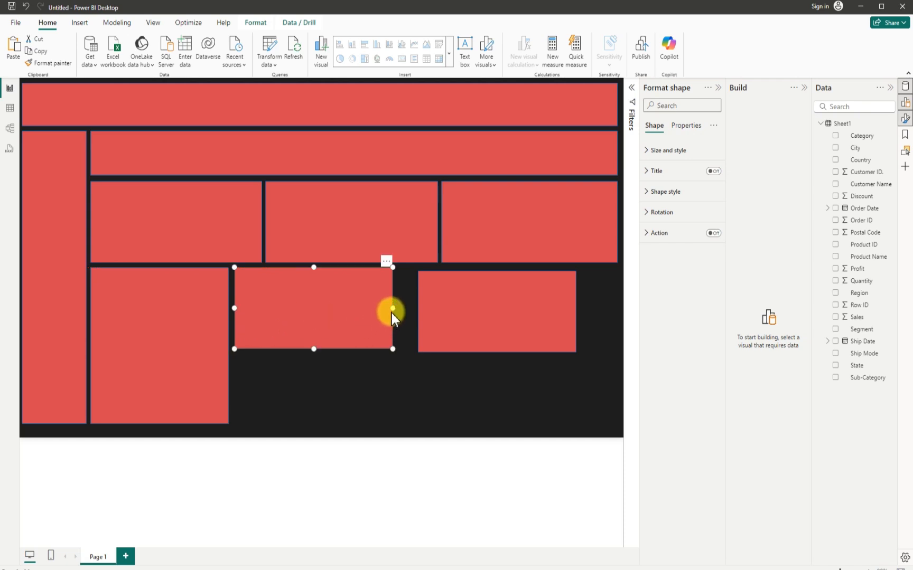
{"action": "left_click_drag", "start_coordinate": [392, 311], "coordinate": [399, 309]}
{"action": "left_click_drag", "start_coordinate": [254, 311], "coordinate": [254, 311]}
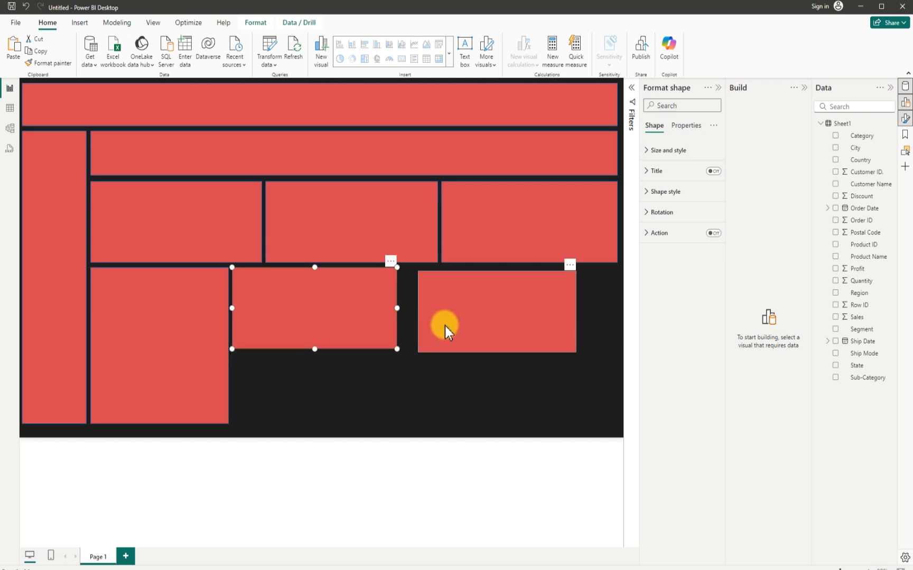
{"action": "left_click_drag", "start_coordinate": [446, 325], "coordinate": [404, 309]}
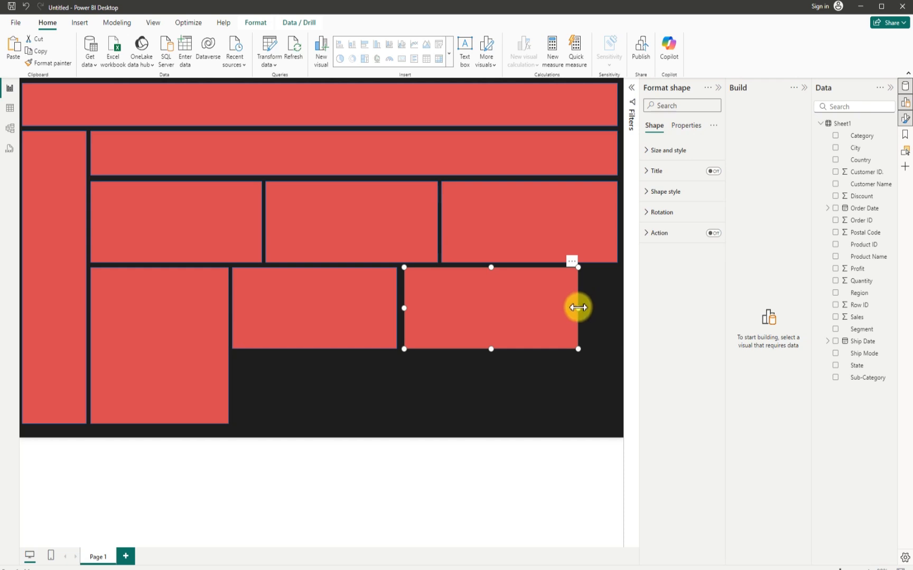
{"action": "left_click_drag", "start_coordinate": [582, 308], "coordinate": [588, 310]}
{"action": "left_click_drag", "start_coordinate": [531, 309], "coordinate": [559, 312]}
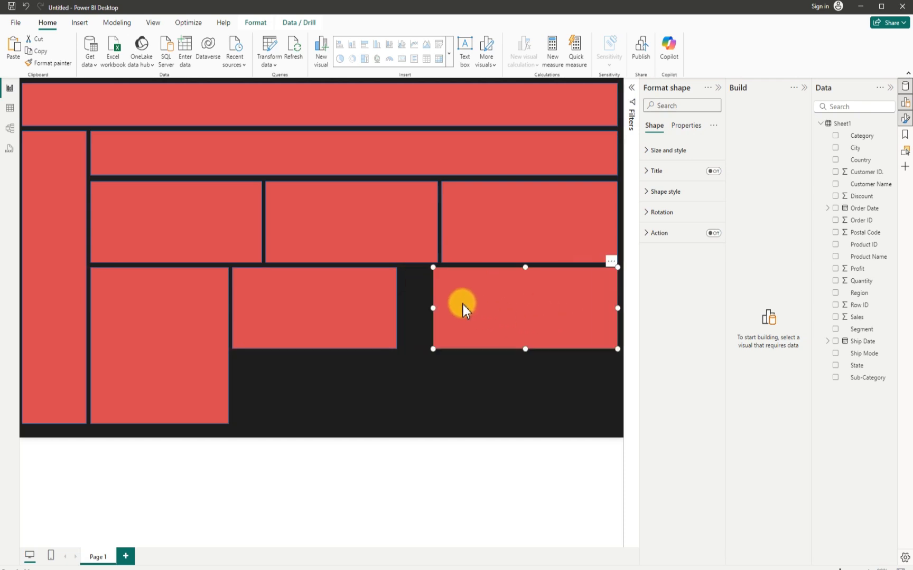
{"action": "left_click_drag", "start_coordinate": [432, 305], "coordinate": [412, 303]}
- Tighten the gap between the two lower cards by adjusting the middle card's right edge and the last card's left edge
{"action": "left_click", "coordinate": [362, 309]}
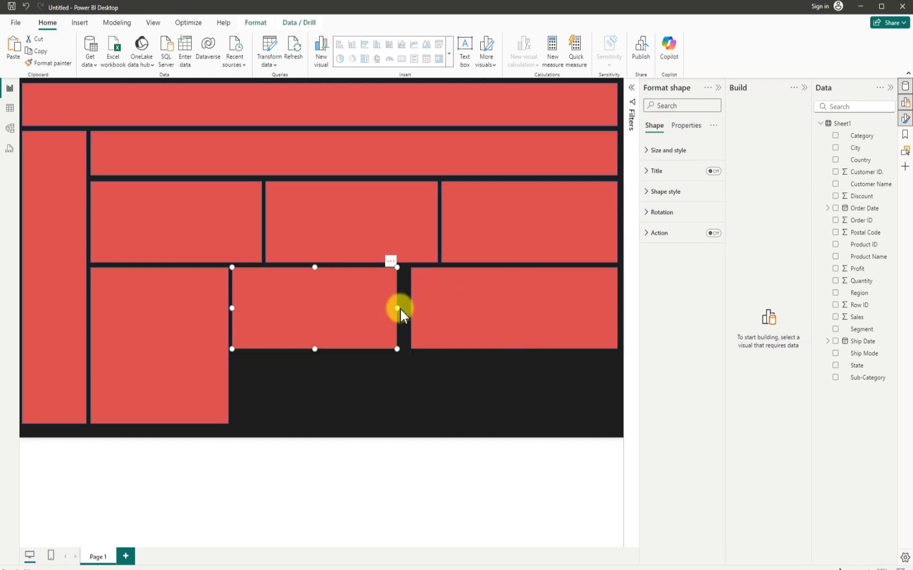
{"action": "left_click_drag", "start_coordinate": [396, 308], "coordinate": [407, 308]}
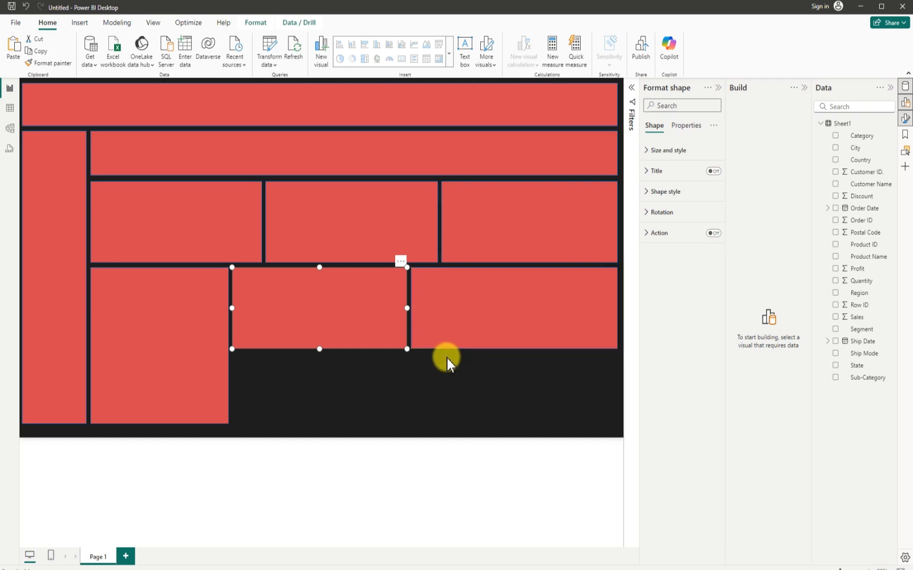
{"action": "left_click", "coordinate": [426, 307]}
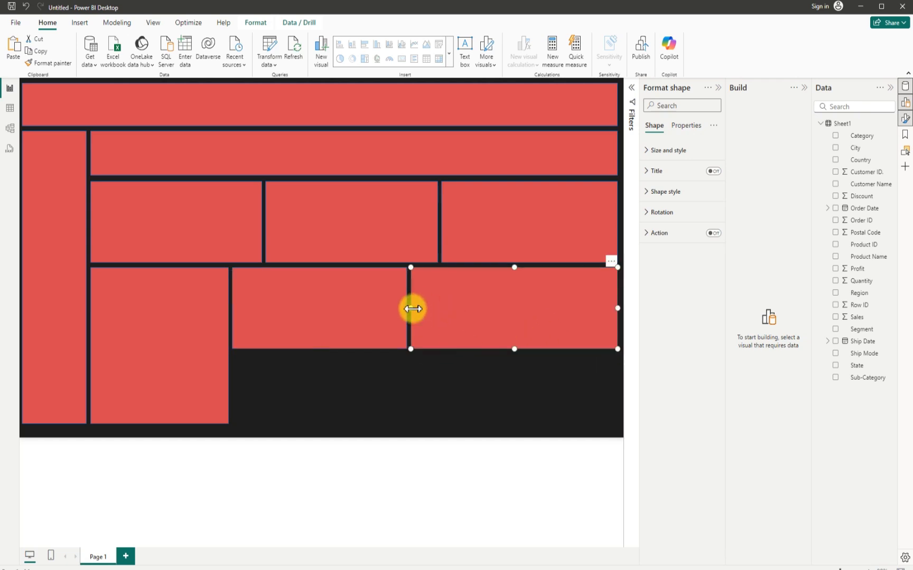
{"action": "left_click_drag", "start_coordinate": [415, 310], "coordinate": [411, 310]}
{"action": "left_click", "coordinate": [398, 309]}
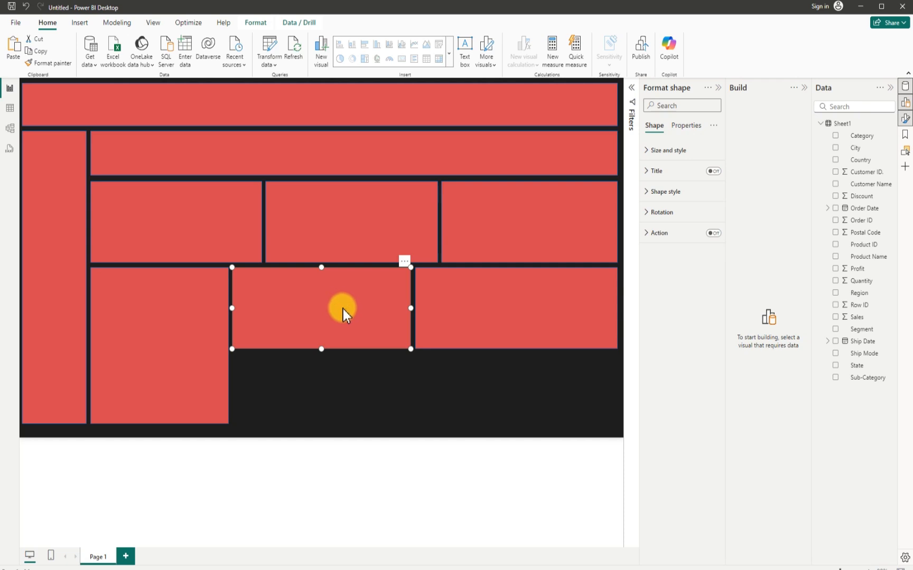
- Duplicate the middle lower card and stretch the copy into a wide rectangle beneath the two lower cards
{"action": "key", "text": "ctrl+v"}
{"action": "left_click_drag", "start_coordinate": [343, 307], "coordinate": [343, 387]}
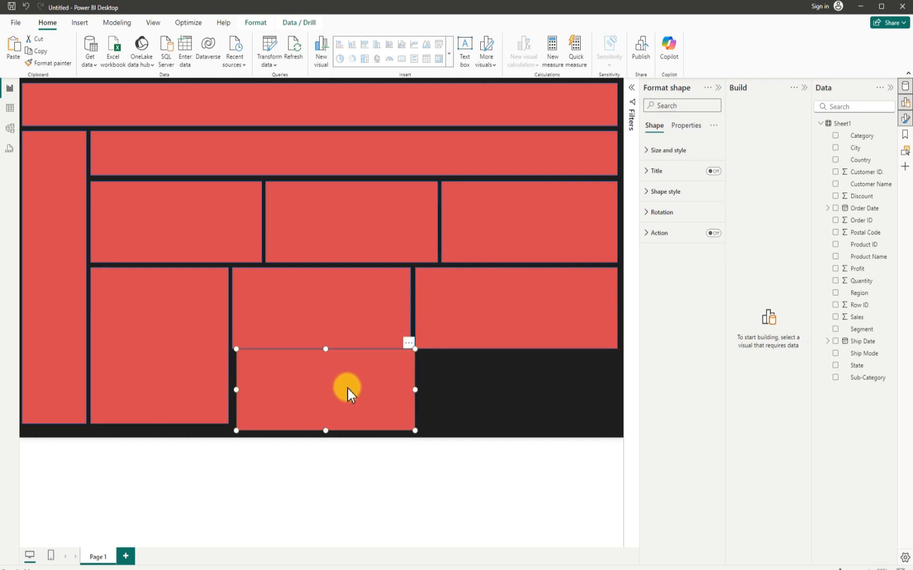
{"action": "left_click_drag", "start_coordinate": [412, 390], "coordinate": [614, 419]}
{"action": "left_click_drag", "start_coordinate": [427, 350], "coordinate": [411, 375]}
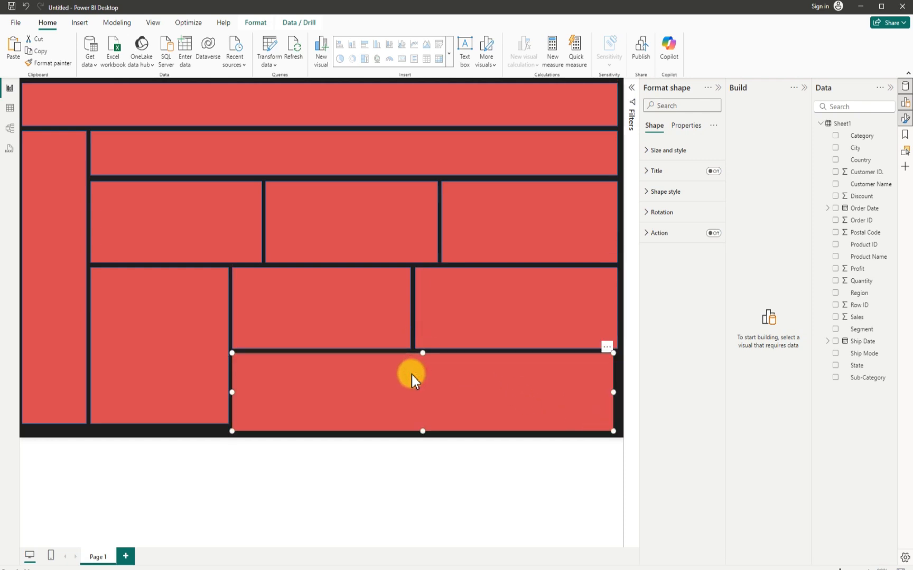
- Extend the tall card and sidebar down to the wide rectangle's bottom edge, and widen that rectangle to the cards' right edge
{"action": "left_click", "coordinate": [146, 399]}
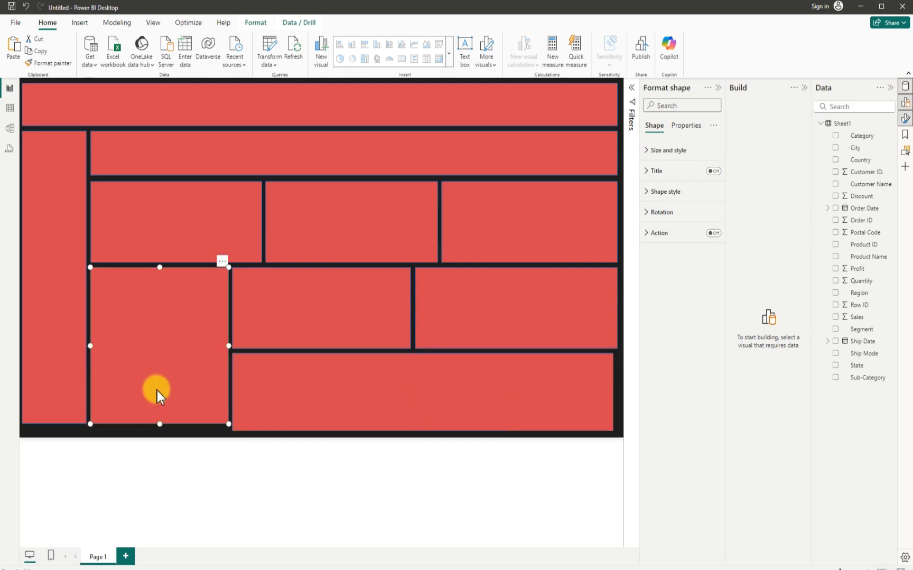
{"action": "left_click_drag", "start_coordinate": [159, 423], "coordinate": [159, 430]}
{"action": "left_click", "coordinate": [63, 418]}
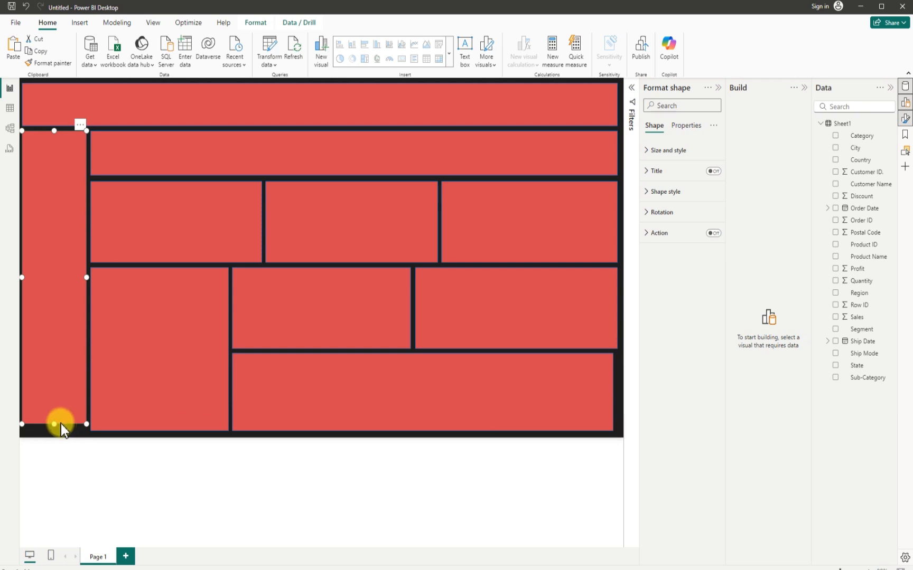
{"action": "left_click_drag", "start_coordinate": [55, 424], "coordinate": [57, 430]}
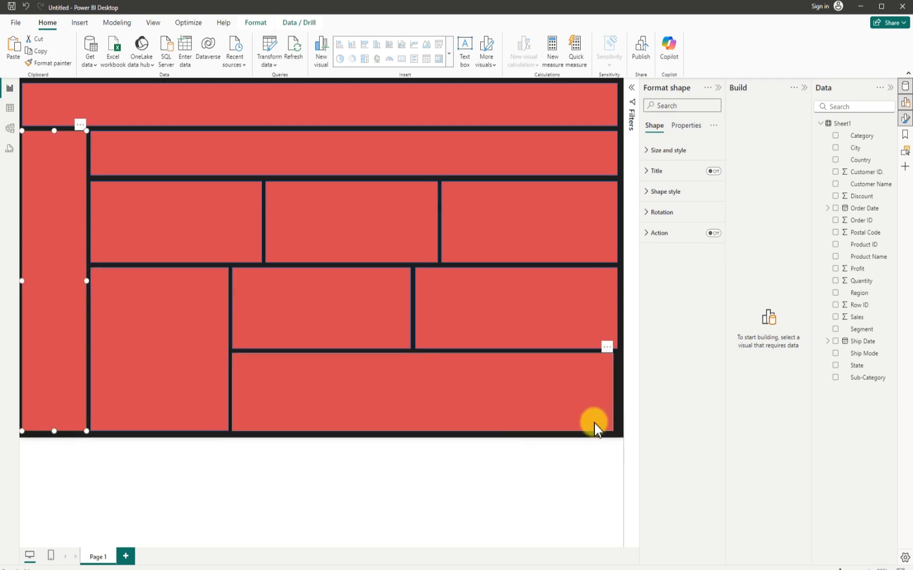
{"action": "left_click", "coordinate": [563, 402]}
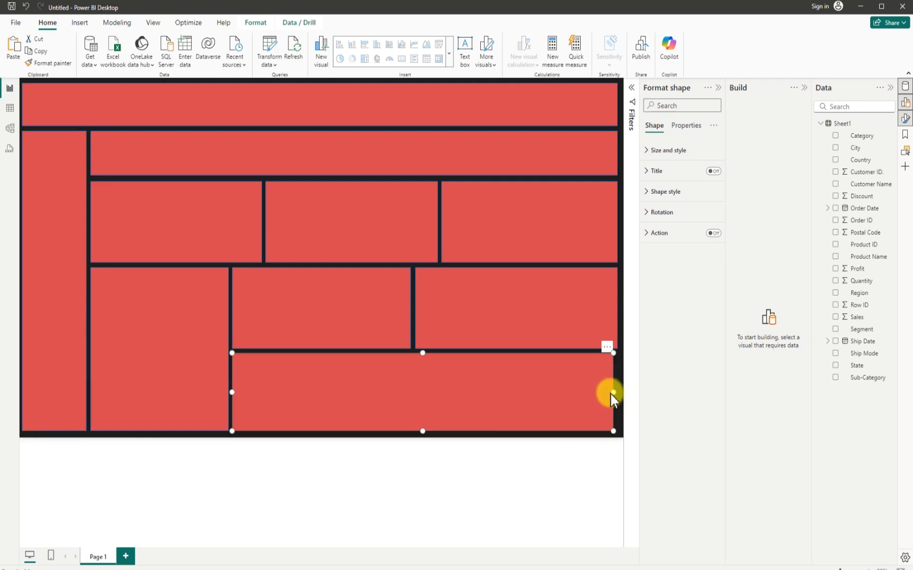
{"action": "left_click_drag", "start_coordinate": [611, 394], "coordinate": [618, 395]}
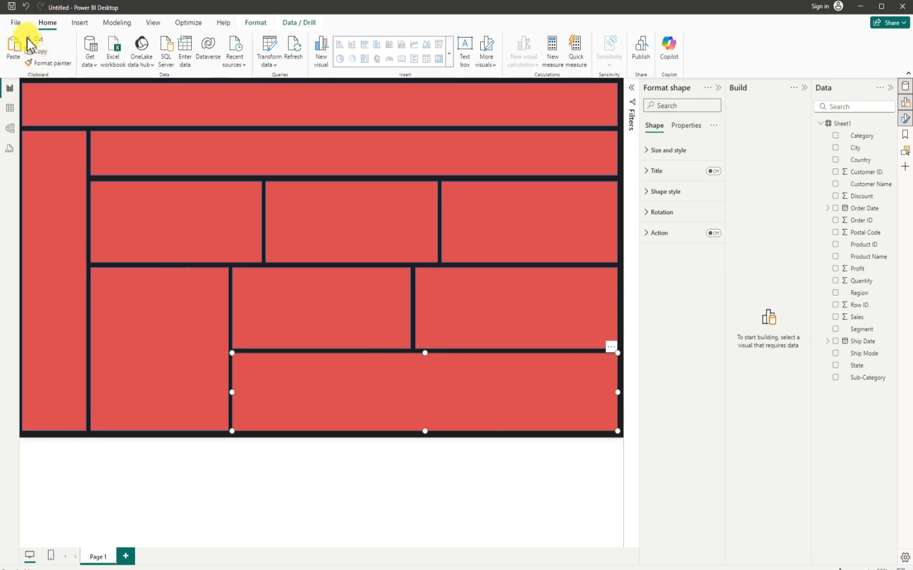
- Save the report as Order Dashboard in the Downloads folder
{"action": "left_click", "coordinate": [18, 22]}
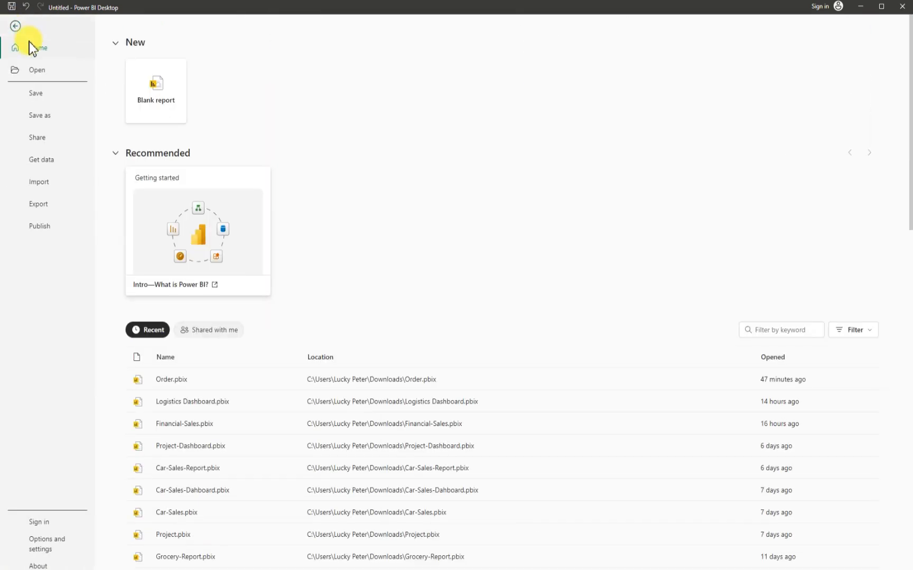
{"action": "left_click", "coordinate": [44, 115]}
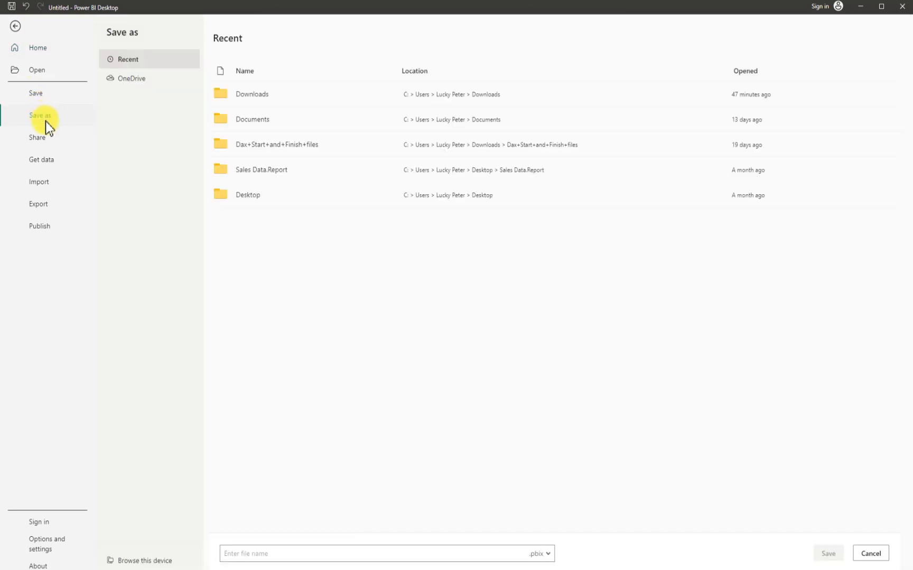
{"action": "left_click", "coordinate": [143, 559]}
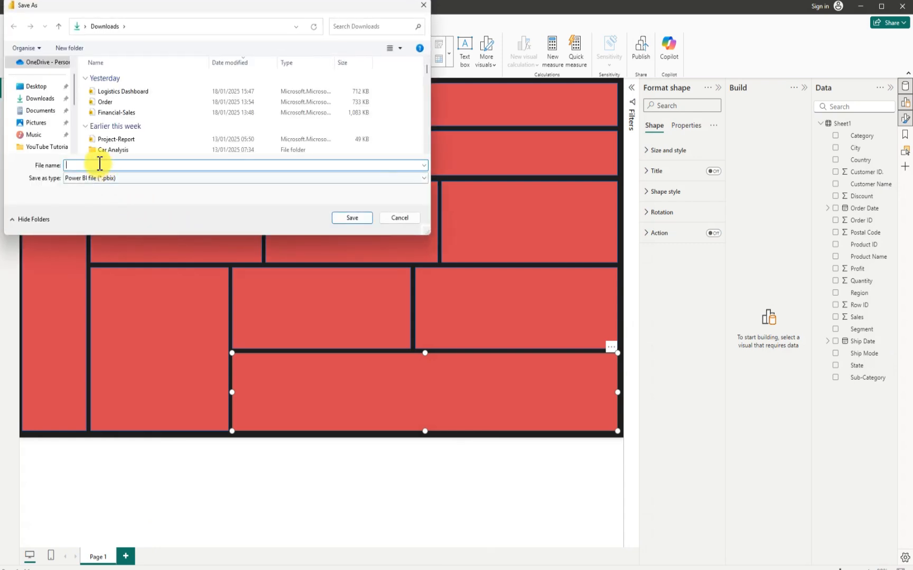
{"action": "left_click", "coordinate": [42, 98]}
{"action": "left_click", "coordinate": [83, 166]}
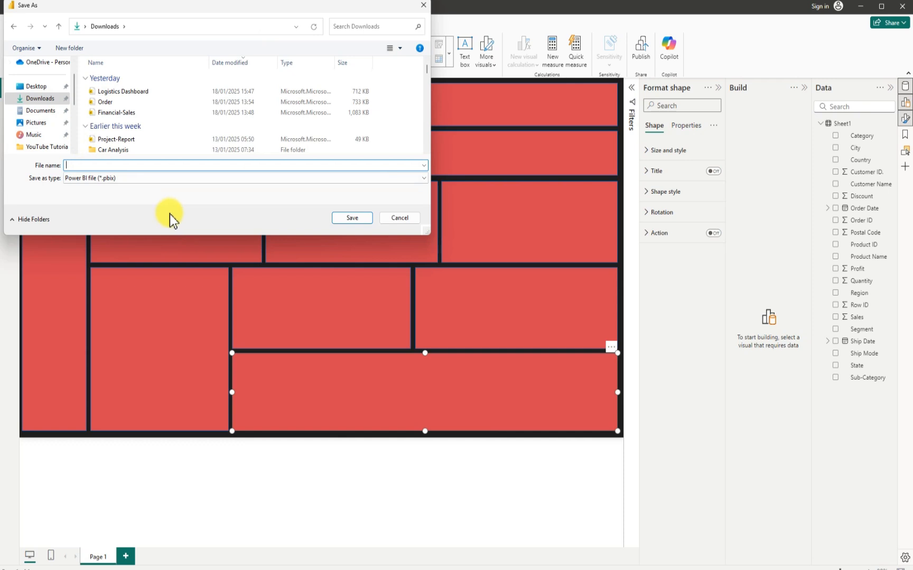
{"action": "type", "text": "Or"}
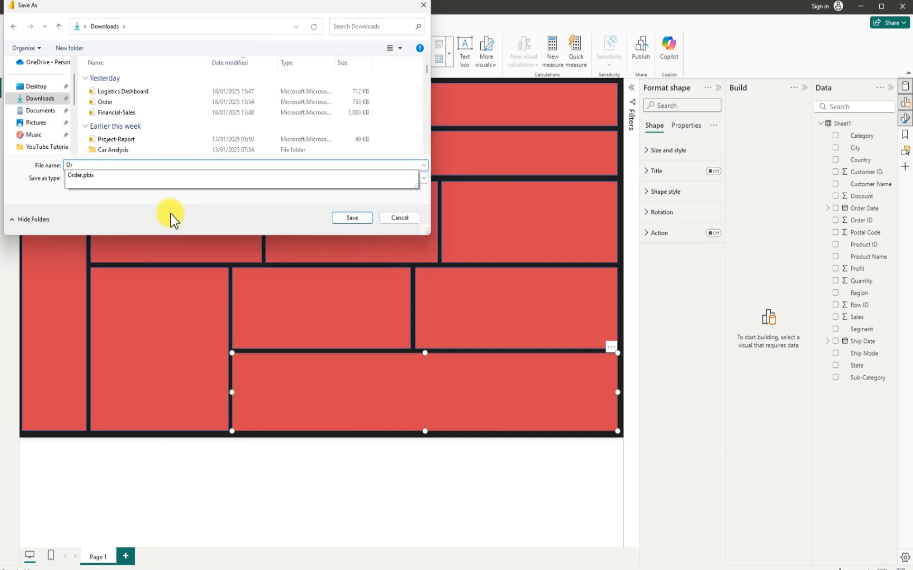
{"action": "type", "text": "der Dash"}
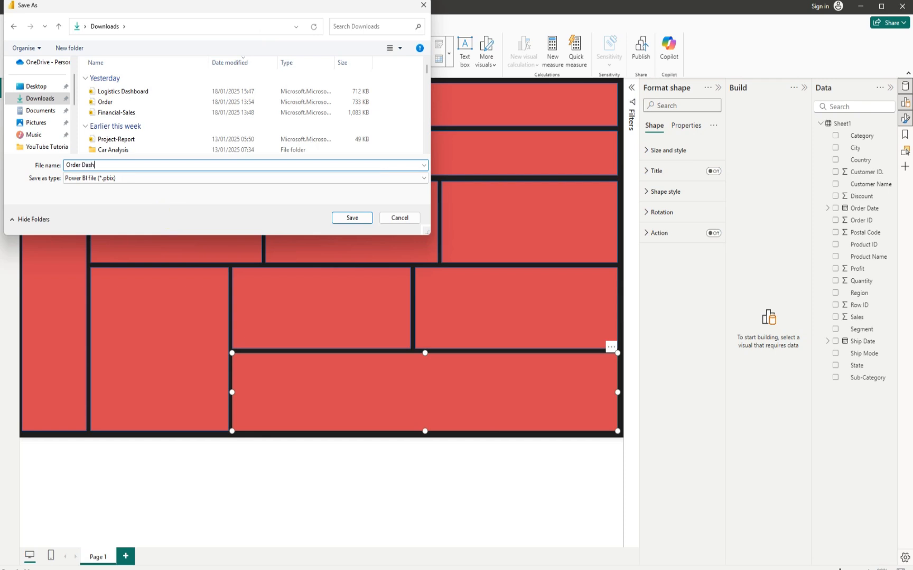
{"action": "type", "text": "board"}
{"action": "left_click", "coordinate": [364, 221]}
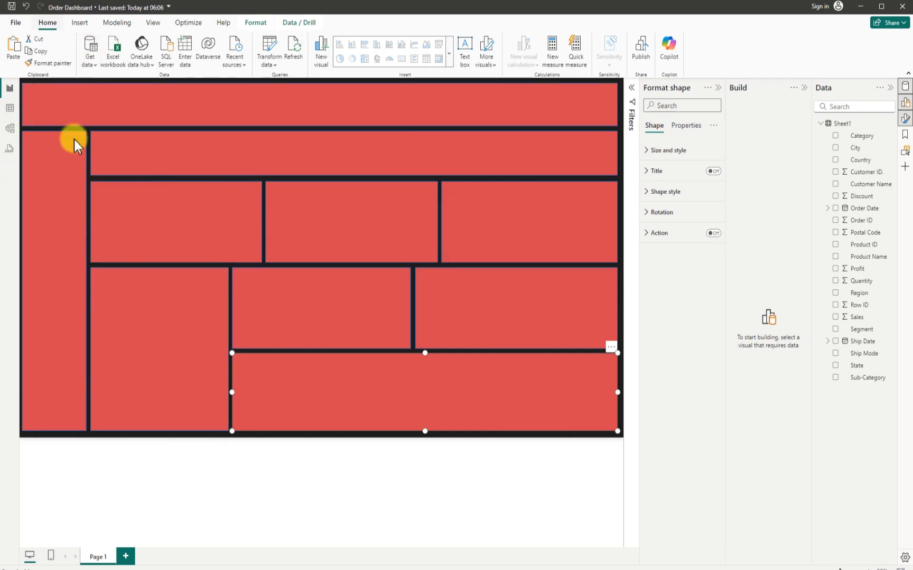
- Rename the report page as Report
{"action": "left_click", "coordinate": [104, 558]}
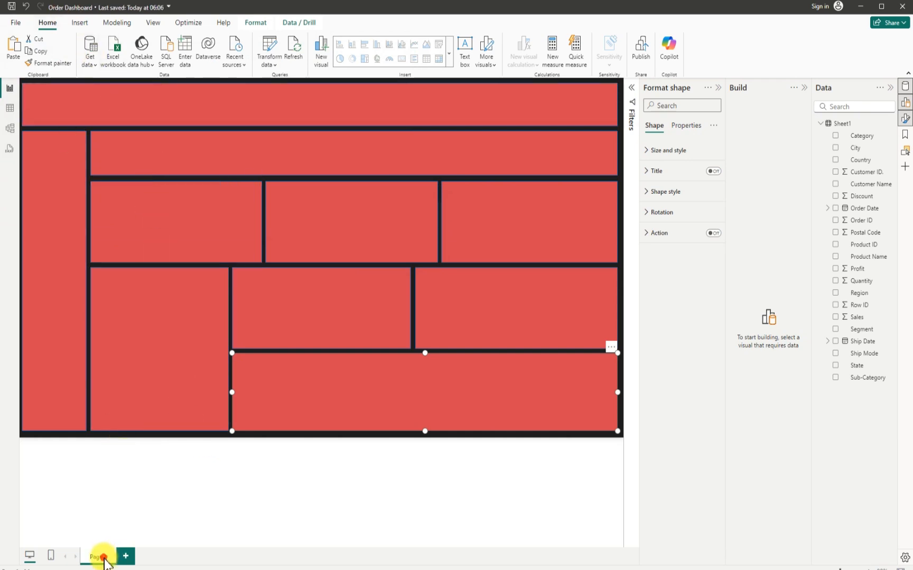
{"action": "double_click", "coordinate": [104, 559]}
{"action": "left_click", "coordinate": [110, 559]}
{"action": "key", "text": "BackSpace"}
{"action": "key", "text": "BackSpace"}
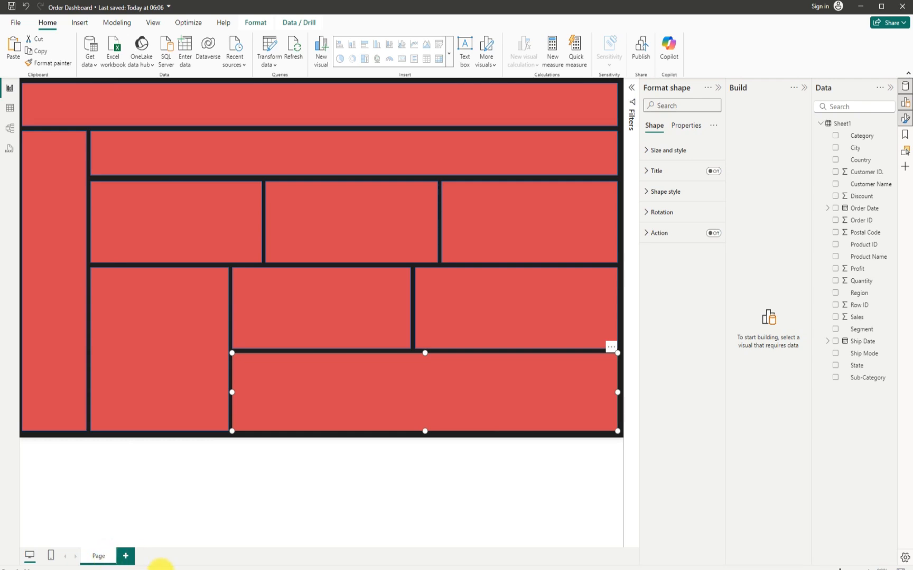
{"action": "key", "text": "BackSpace"}
{"action": "key", "text": "BackSpace"}
{"action": "key", "text": "BackSpace"}
{"action": "key", "text": "BackSpace"}
{"action": "type", "text": "Report"}
{"action": "key", "text": "Return"}
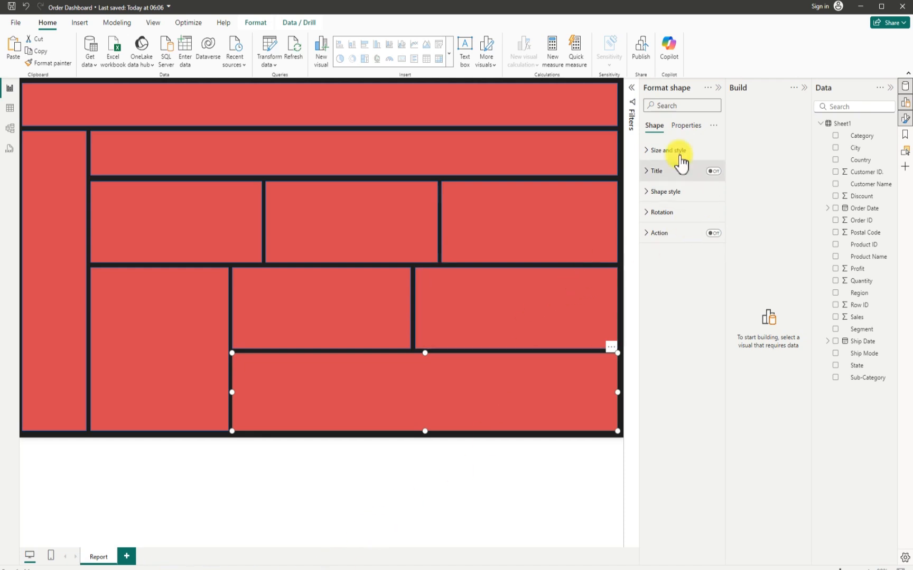
- Hide the formatting pane, insert a small Card visual at the left end of the second banner and assign it the Sales field
{"action": "left_click", "coordinate": [719, 89]}
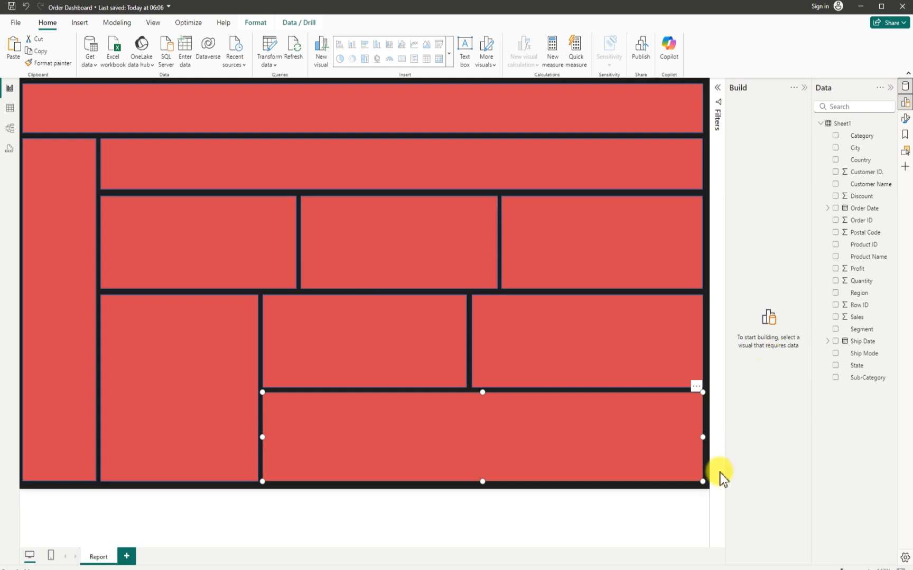
{"action": "left_click", "coordinate": [647, 485]}
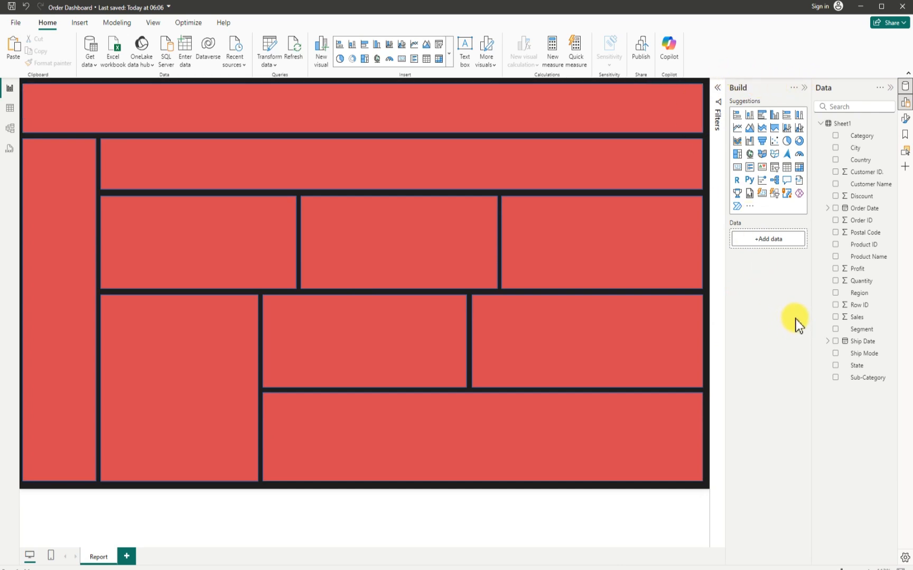
{"action": "left_click", "coordinate": [740, 169]}
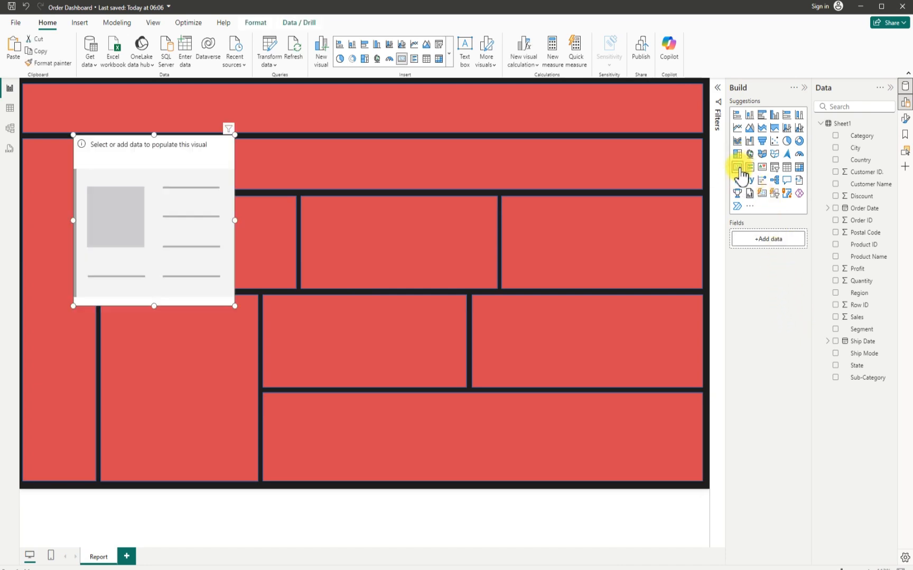
{"action": "left_click_drag", "start_coordinate": [156, 305], "coordinate": [153, 206]}
{"action": "left_click_drag", "start_coordinate": [234, 171], "coordinate": [138, 162]}
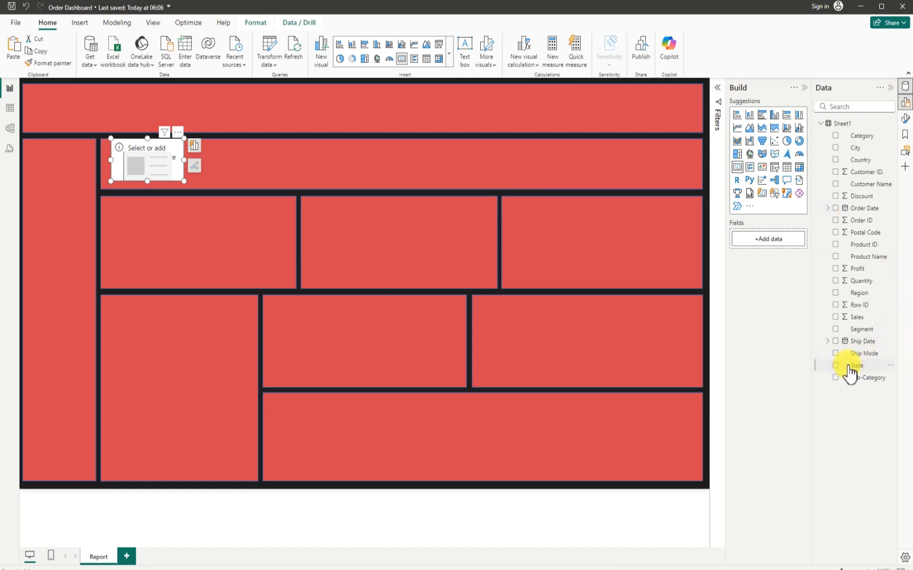
{"action": "left_click", "coordinate": [835, 317]}
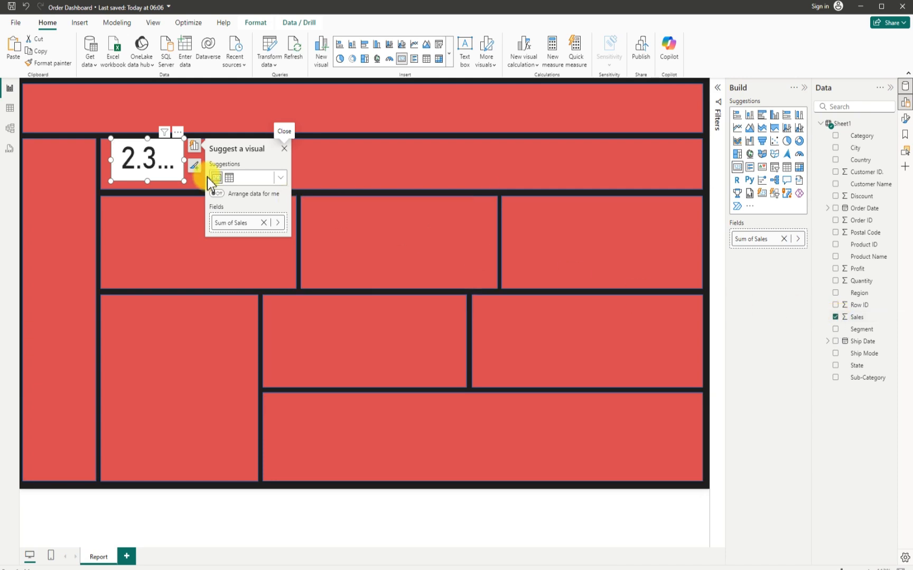
- Enlarge the Sales card to about 150 wide and 81 high, and turn off its background
{"action": "left_click", "coordinate": [190, 161]}
{"action": "left_click_drag", "start_coordinate": [190, 161], "coordinate": [153, 185]}
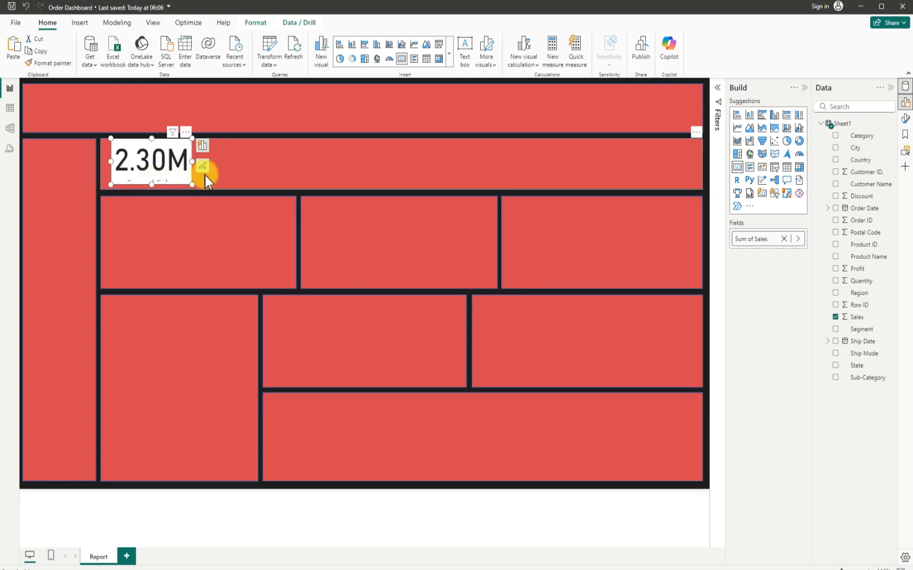
{"action": "left_click", "coordinate": [185, 133]}
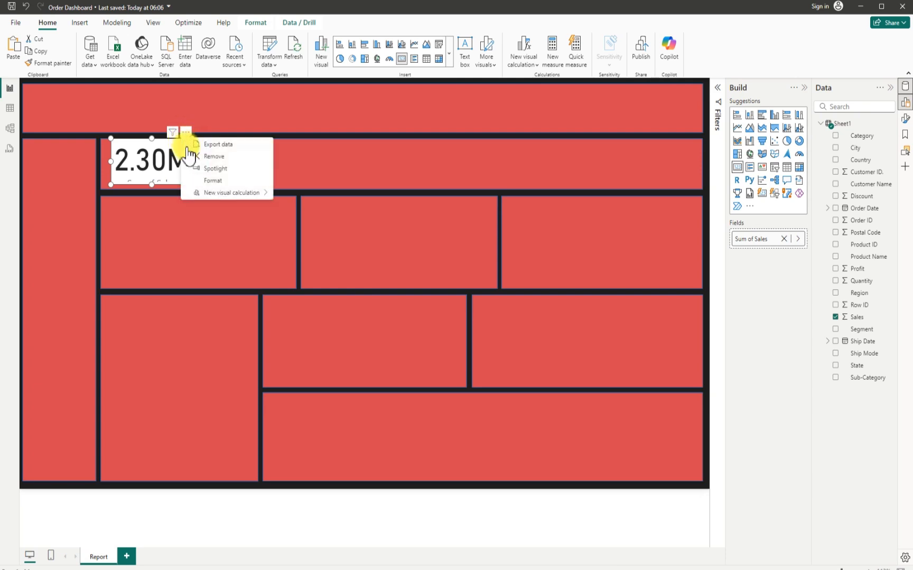
{"action": "left_click", "coordinate": [216, 181]}
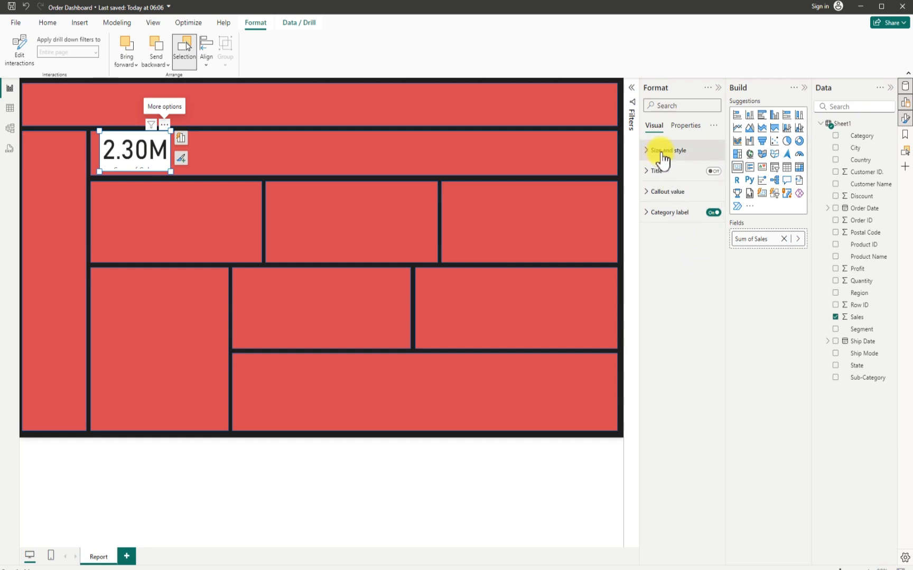
{"action": "left_click", "coordinate": [645, 156]}
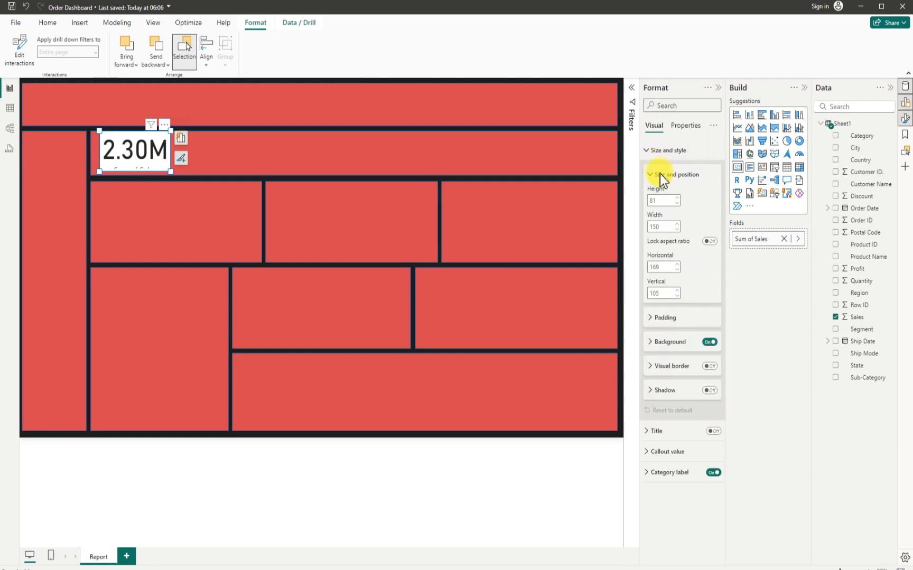
{"action": "left_click", "coordinate": [710, 341]}
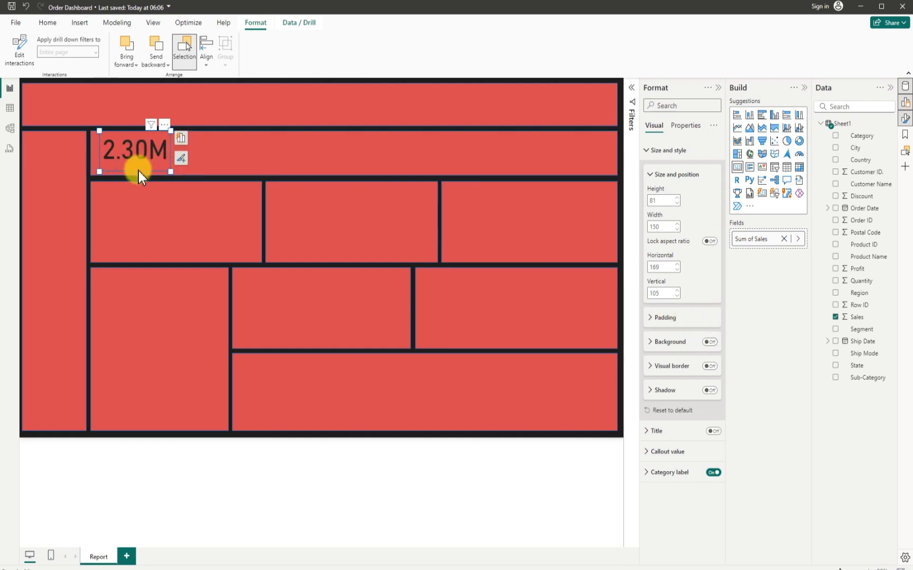
- Enlarge the Sales card further and move it into the first red rectangle below the second banner
{"action": "mouse_move", "coordinate": [171, 172]}
{"action": "left_mouse_down"}
{"action": "mouse_move", "coordinate": [169, 181]}
{"action": "mouse_move", "coordinate": [184, 174]}
{"action": "left_mouse_up"}
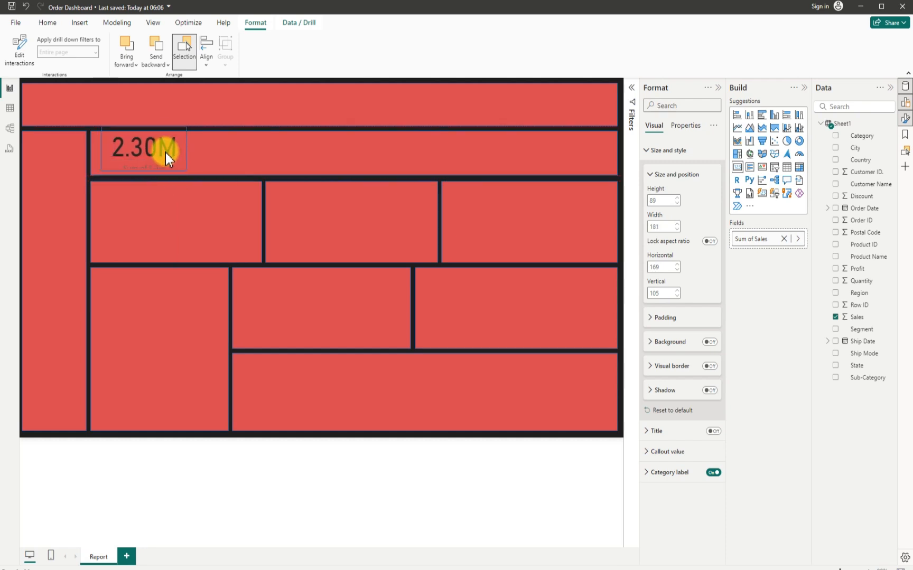
{"action": "left_click", "coordinate": [172, 160]}
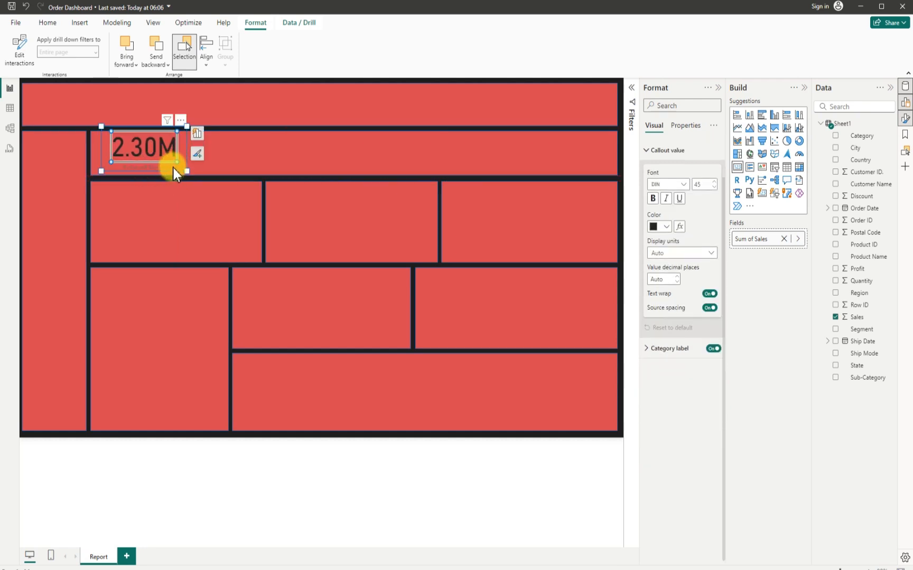
{"action": "left_click", "coordinate": [173, 167]}
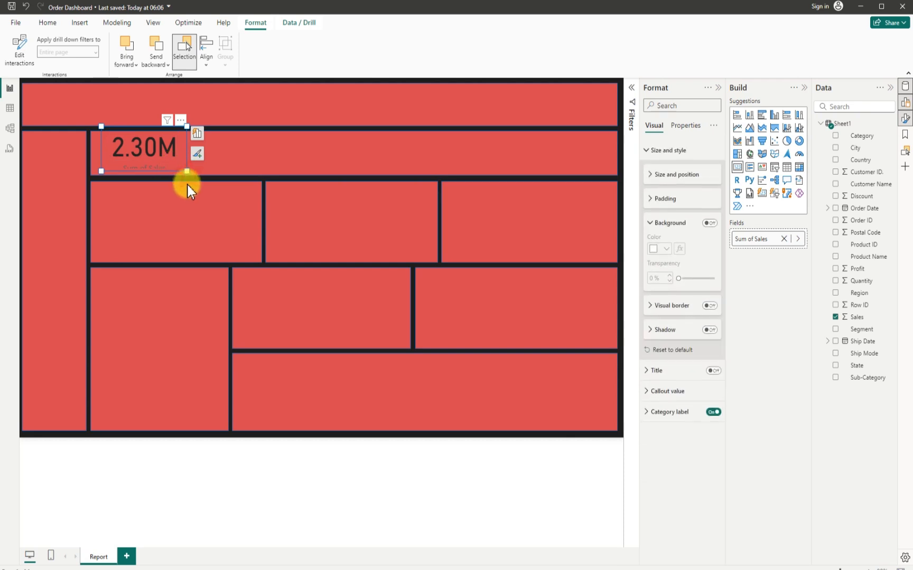
{"action": "left_click_drag", "start_coordinate": [187, 172], "coordinate": [176, 226]}
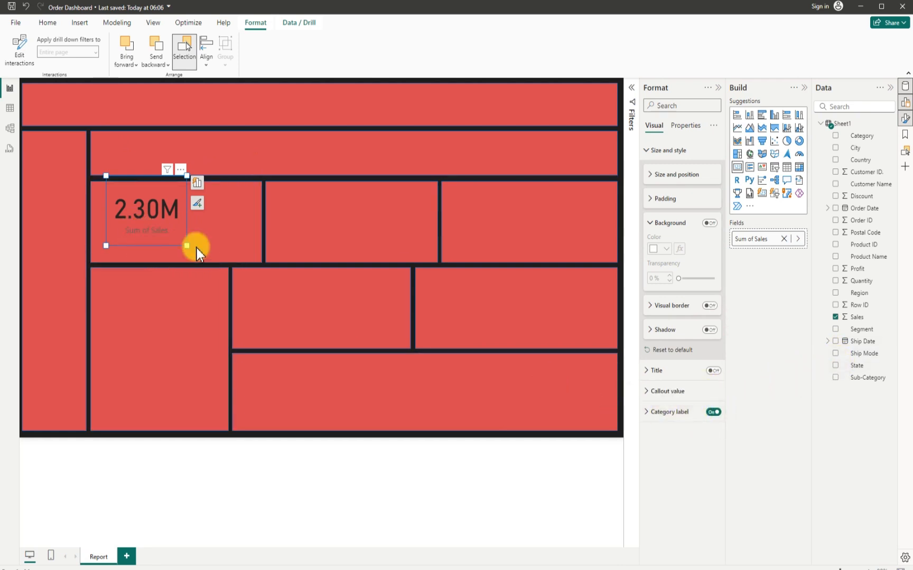
- Turn off the Sales card's category label and give the card the title Total Sales
{"action": "left_click", "coordinate": [713, 412]}
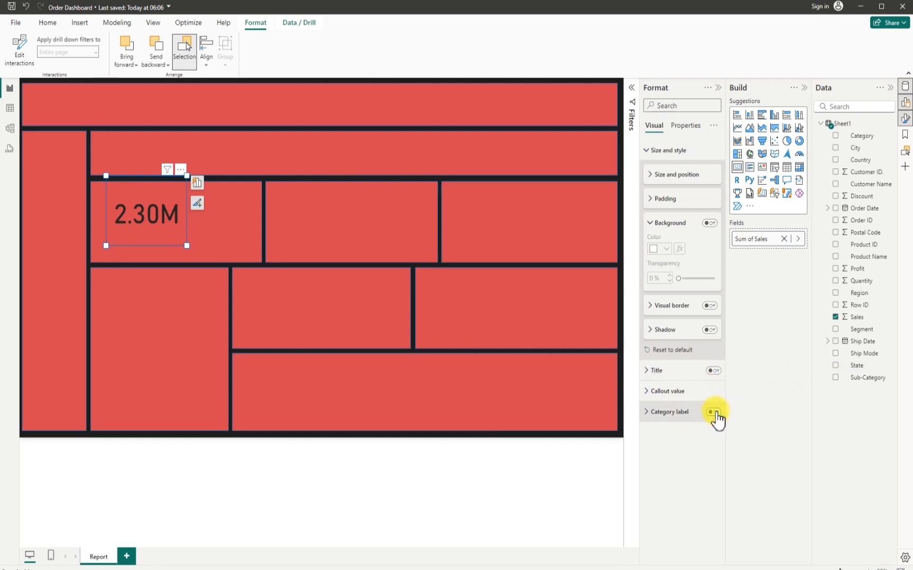
{"action": "left_click", "coordinate": [714, 370]}
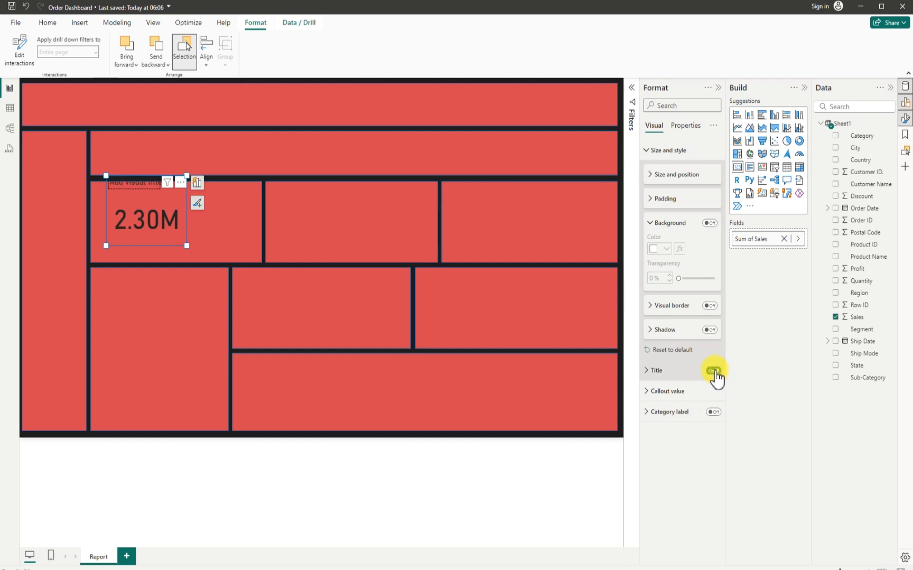
{"action": "left_click", "coordinate": [648, 373]}
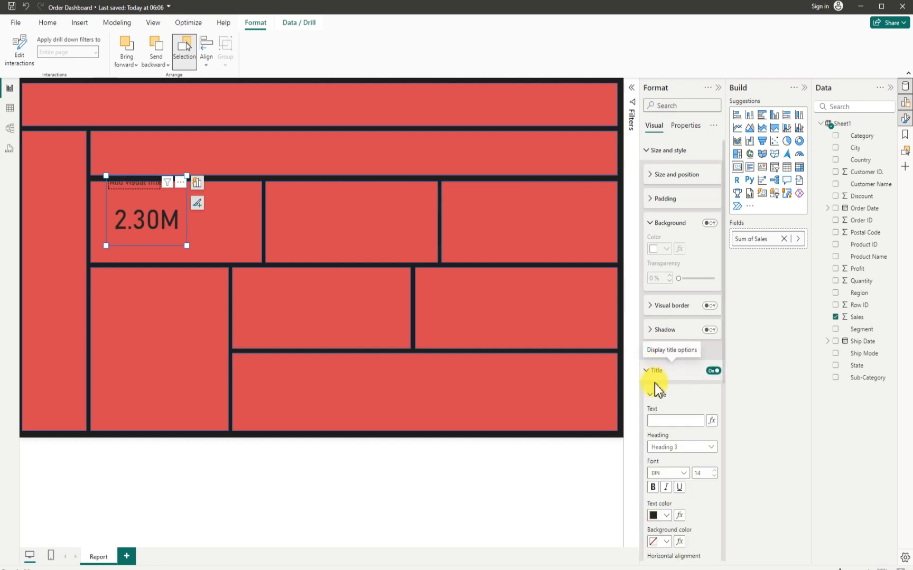
{"action": "left_click", "coordinate": [668, 420]}
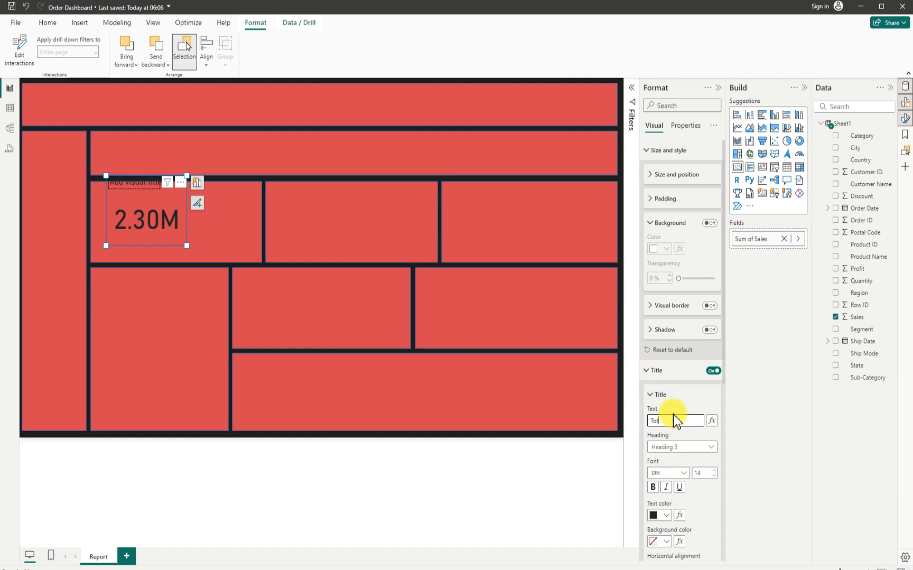
{"action": "type", "text": "Totals Sales"}
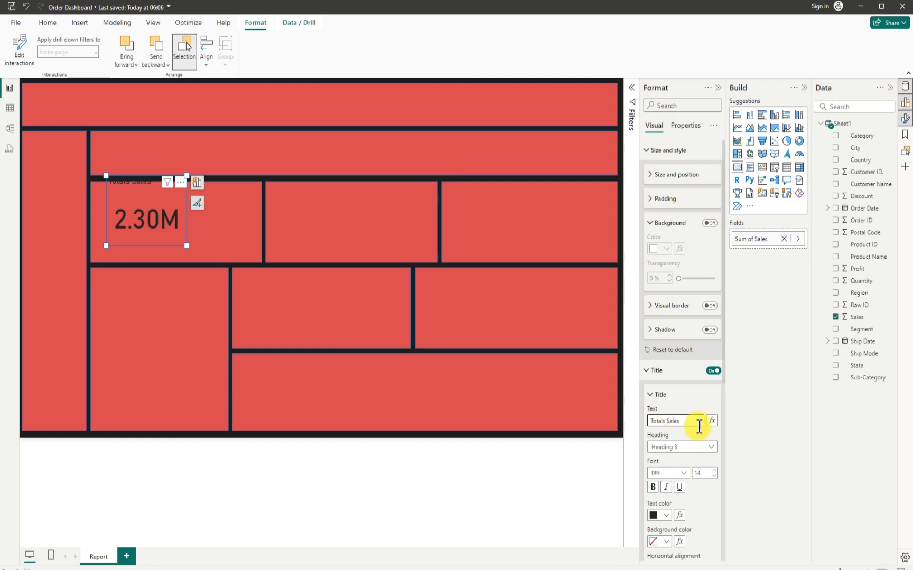
{"action": "left_click", "coordinate": [667, 421]}
{"action": "key", "text": "BackSpace"}
{"action": "key", "text": "BackSpace"}
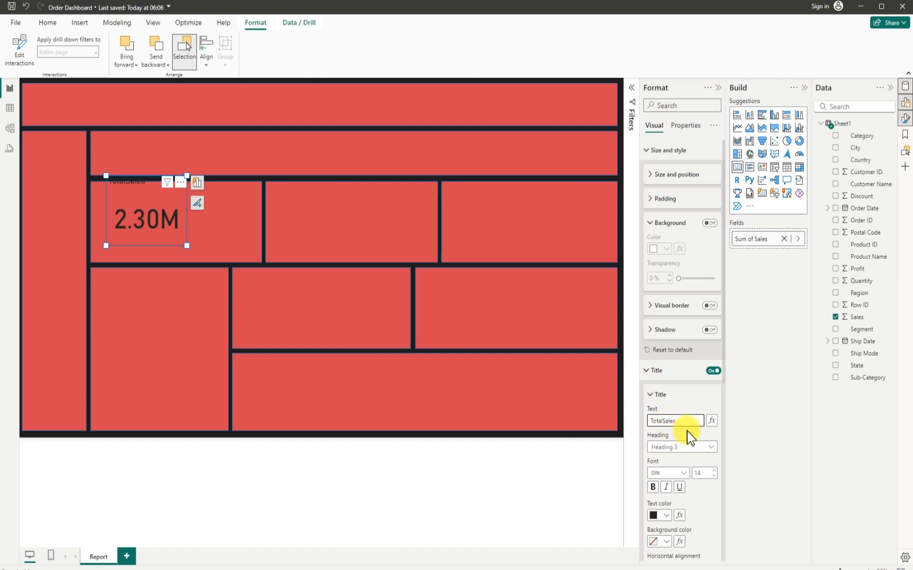
- Format the Total Sales title in white Segoe UI Bold at size 13
{"action": "left_click", "coordinate": [666, 515]}
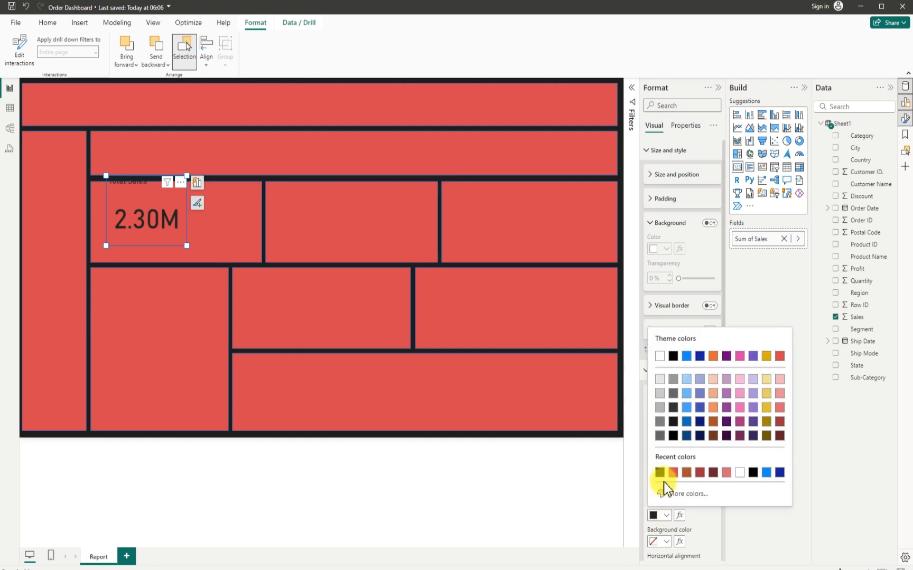
{"action": "left_click", "coordinate": [661, 356]}
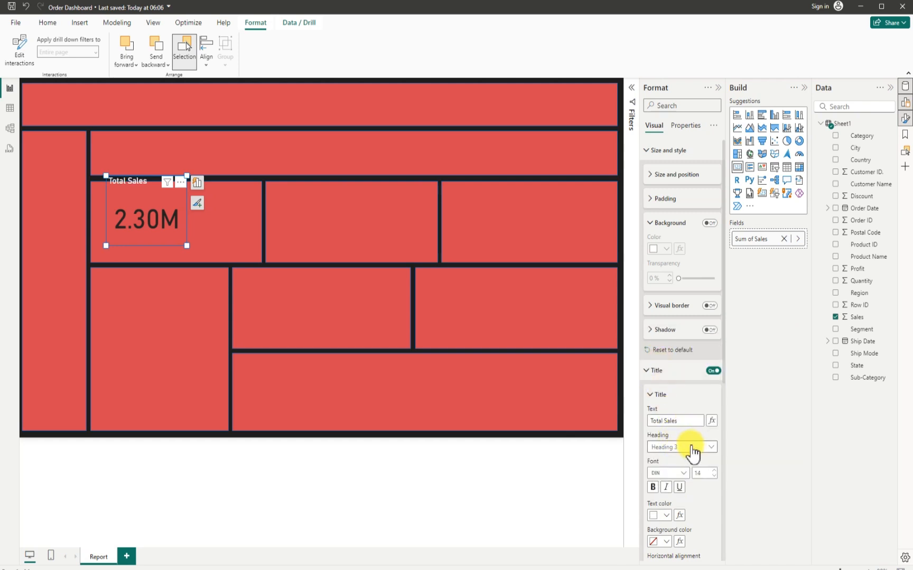
{"action": "left_click", "coordinate": [678, 473]}
{"action": "scroll", "coordinate": [672, 389], "scroll_direction": "down", "scroll_amount": 3}
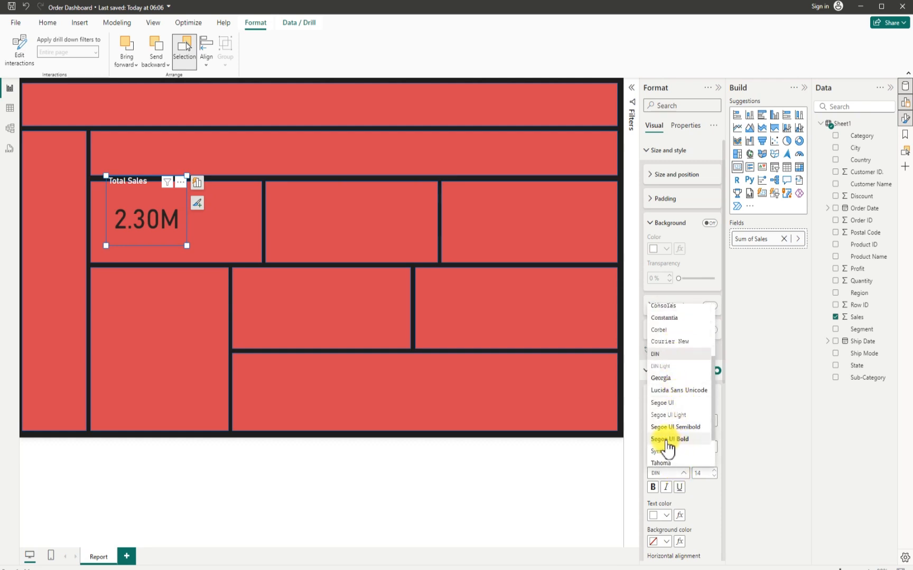
{"action": "left_click", "coordinate": [670, 440]}
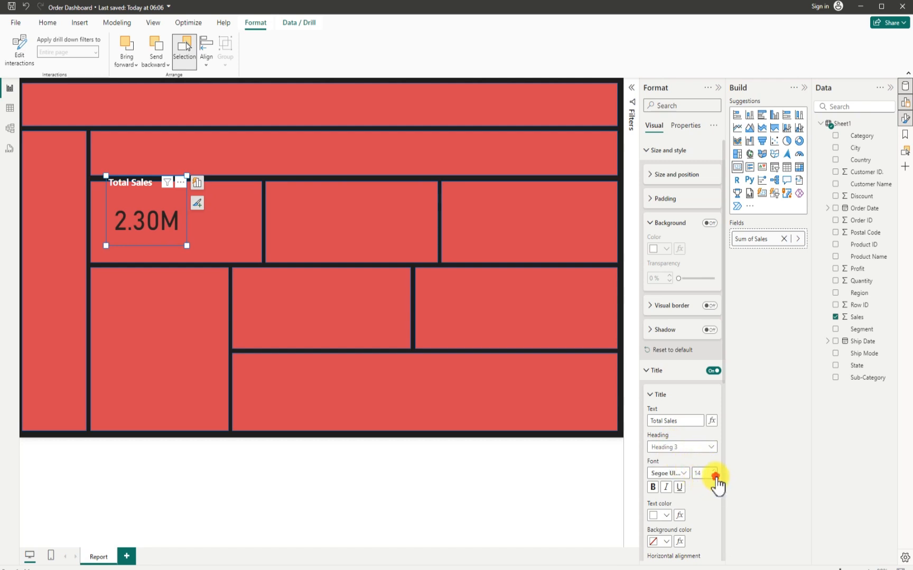
{"action": "left_click", "coordinate": [715, 477]}
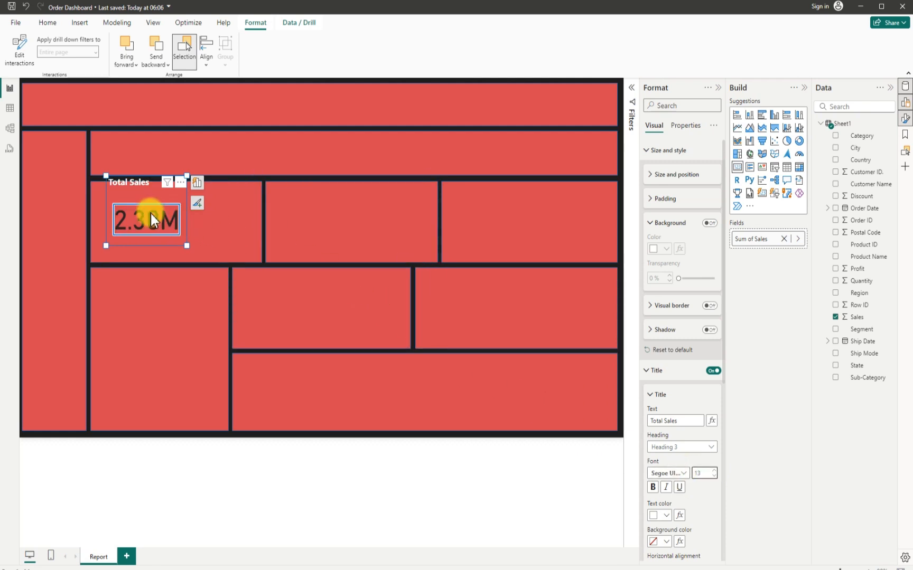
- Move the card further inside its red rectangle and set its callout value to a bold Segoe UI font at size 25
{"action": "left_click_drag", "start_coordinate": [151, 214], "coordinate": [178, 223]}
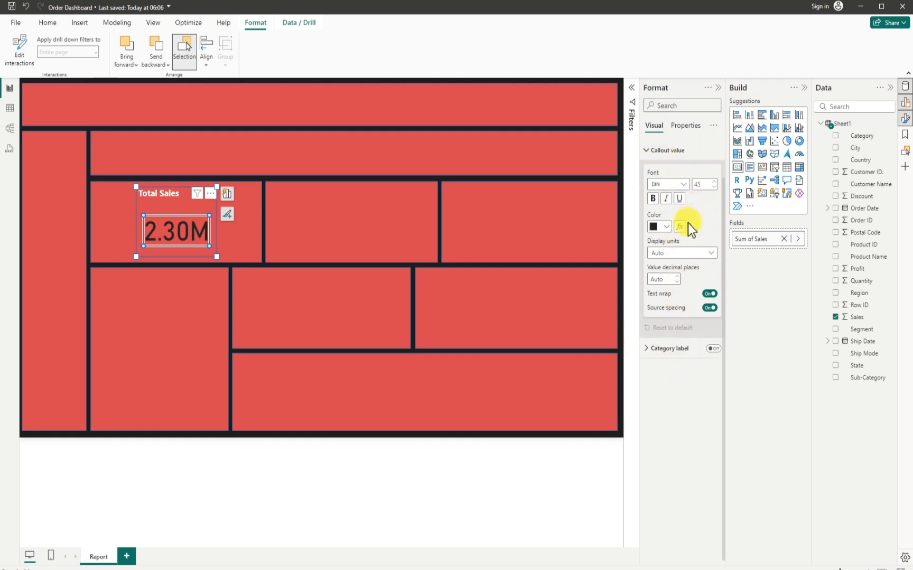
{"action": "left_click", "coordinate": [683, 185]}
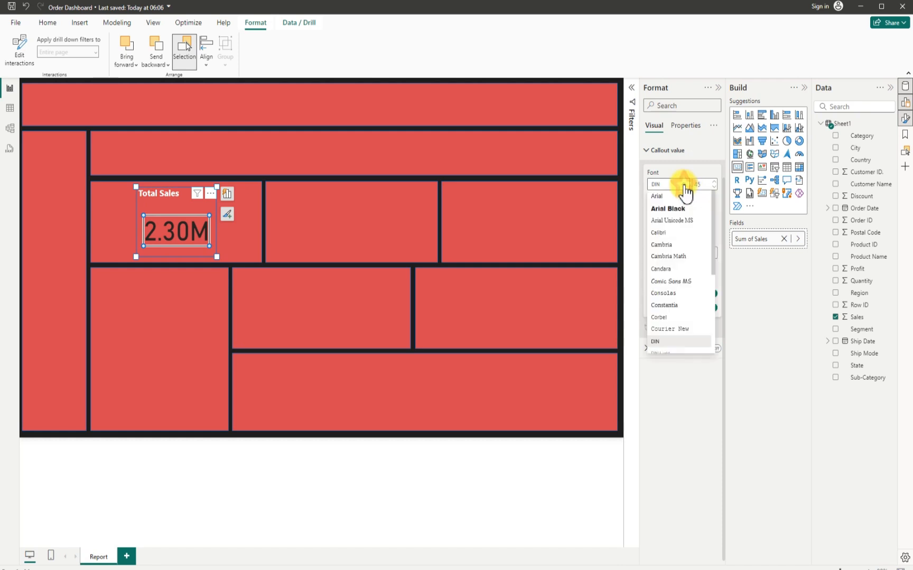
{"action": "scroll", "coordinate": [683, 285], "scroll_direction": "down", "scroll_amount": 5}
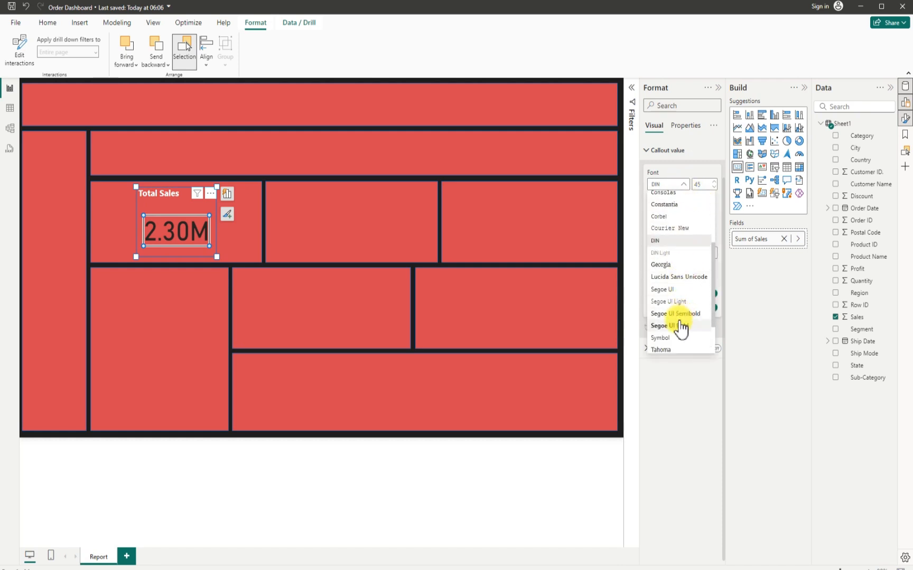
{"action": "scroll", "coordinate": [681, 306], "scroll_direction": "down", "scroll_amount": 3}
{"action": "left_click", "coordinate": [675, 276]}
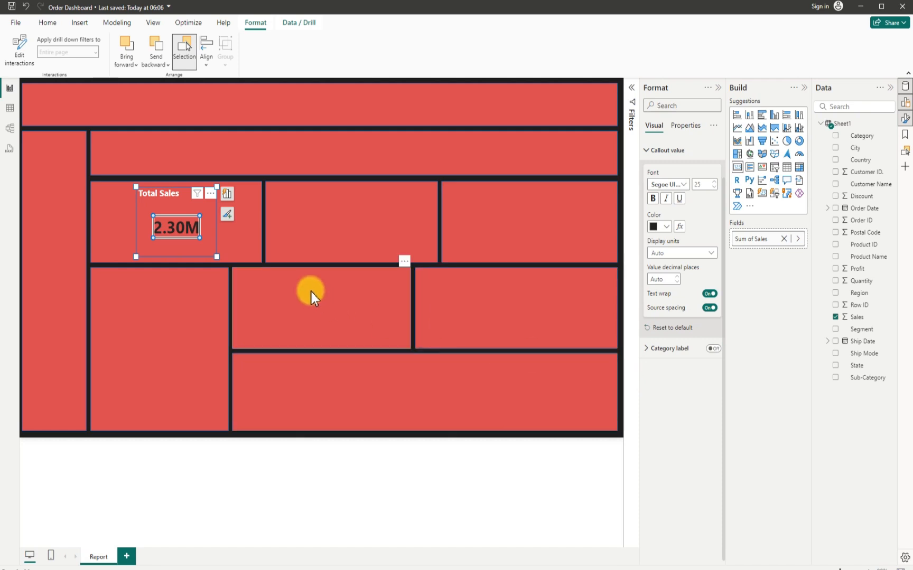
- Center the Total Sales title and reduce the card's height to bring its value closer to the title
{"action": "left_click", "coordinate": [263, 266]}
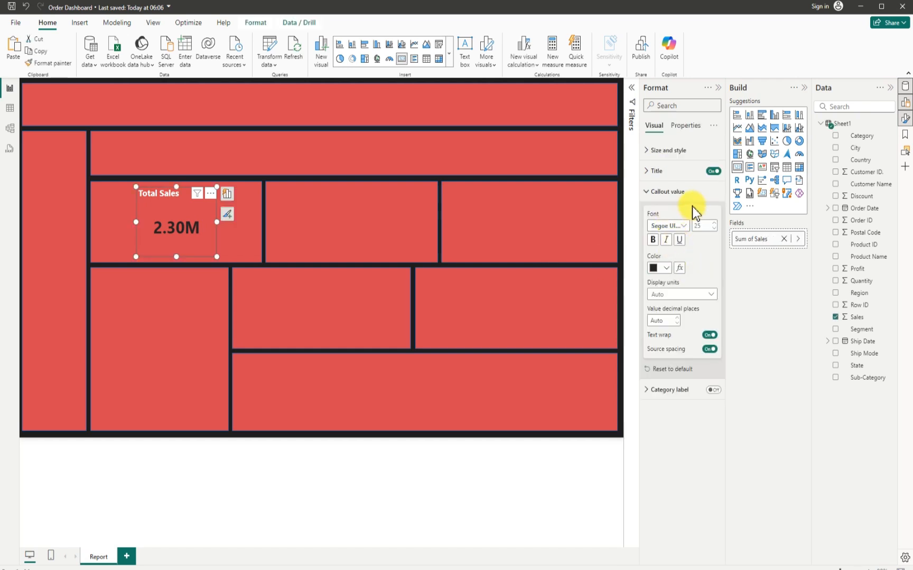
{"action": "left_click", "coordinate": [645, 175]}
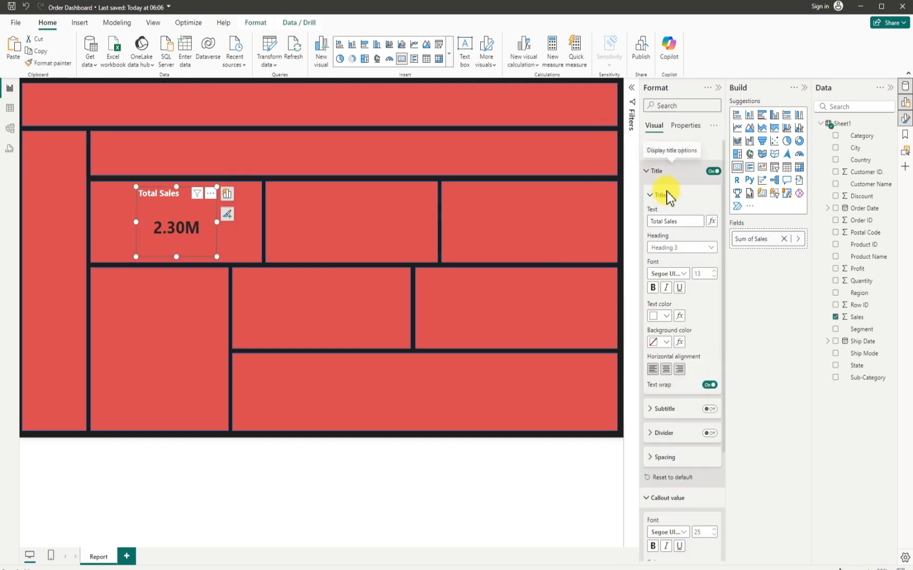
{"action": "left_click", "coordinate": [668, 371]}
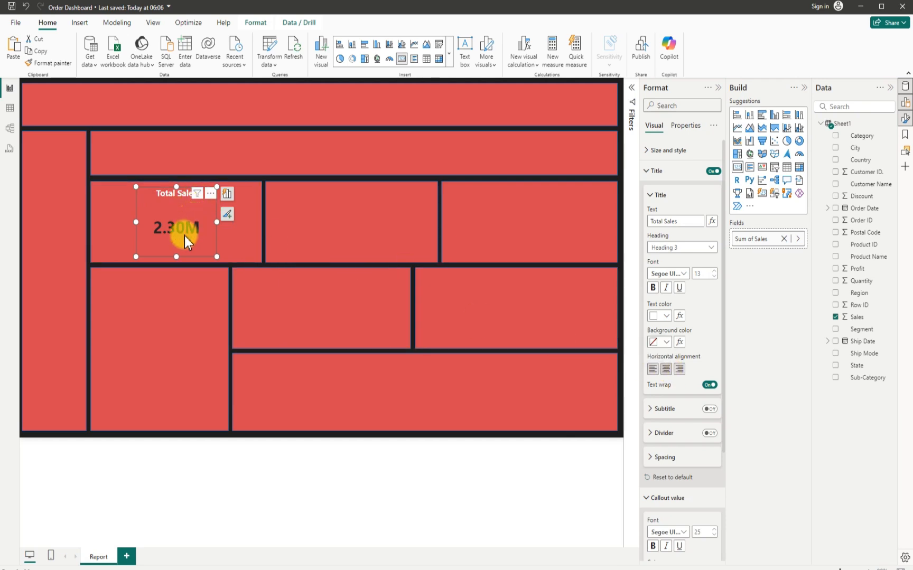
{"action": "left_click_drag", "start_coordinate": [176, 255], "coordinate": [179, 248]}
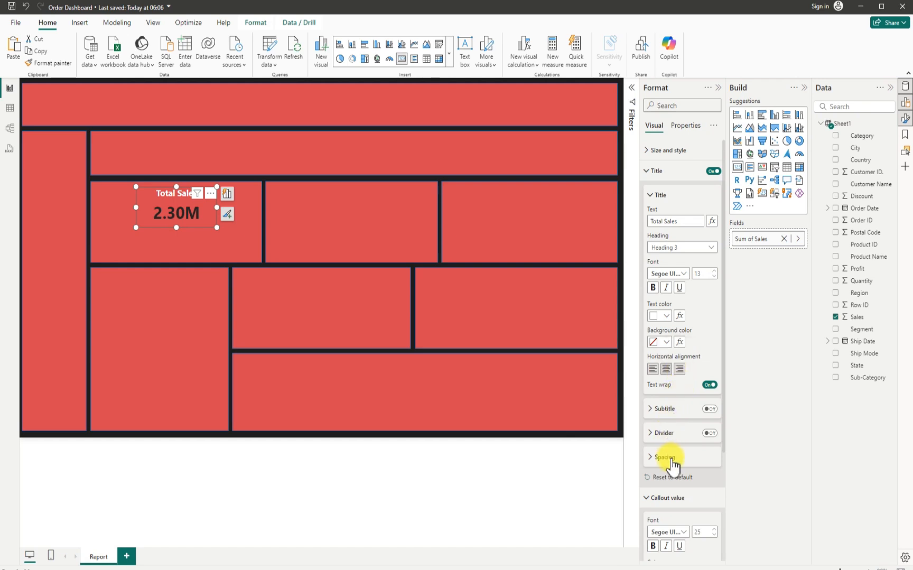
- Set the Total Sales card's callout value color to white
{"action": "scroll", "coordinate": [672, 466], "scroll_direction": "down", "scroll_amount": 5}
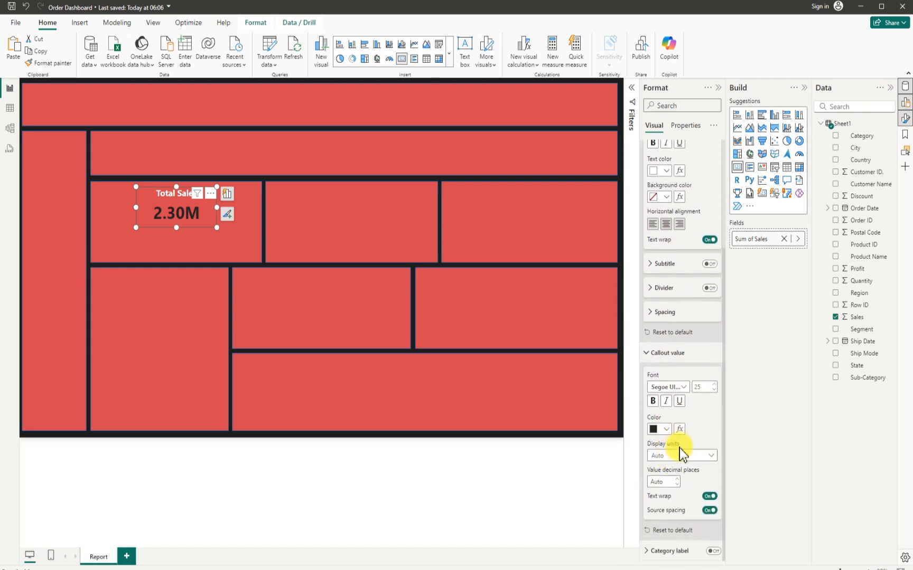
{"action": "left_click", "coordinate": [667, 432]}
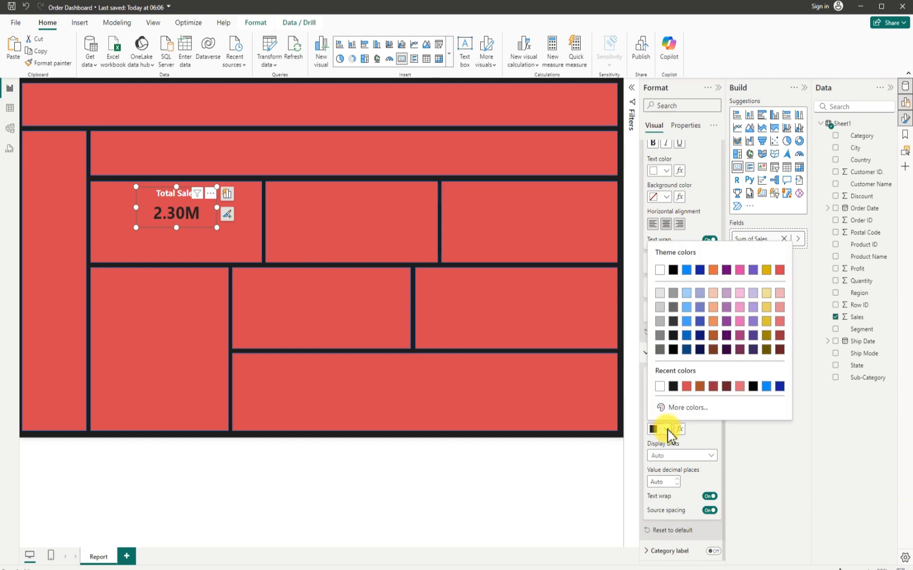
{"action": "left_click", "coordinate": [660, 269]}
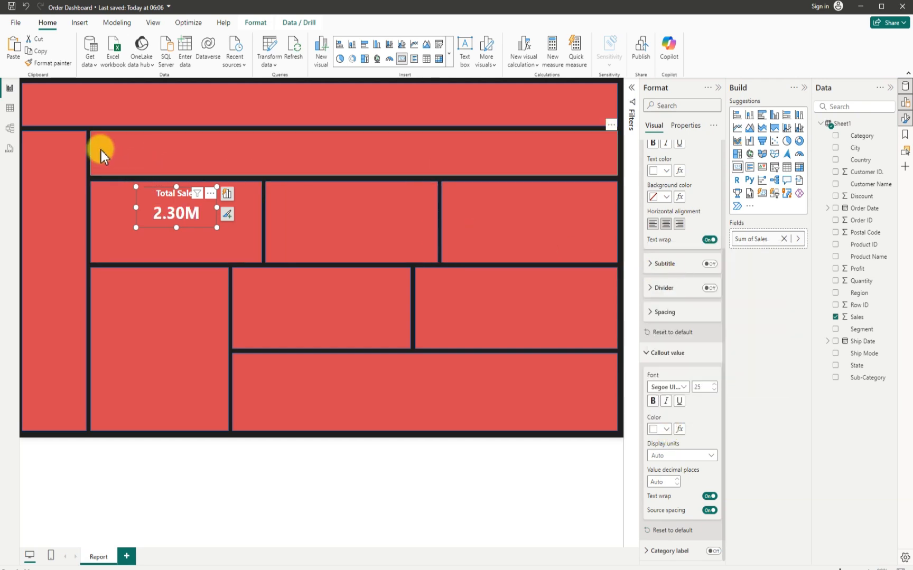
- Format the Sales column of the Sheet1 data table as currency with the € Euro (€ 123) format
{"action": "left_click", "coordinate": [10, 108]}
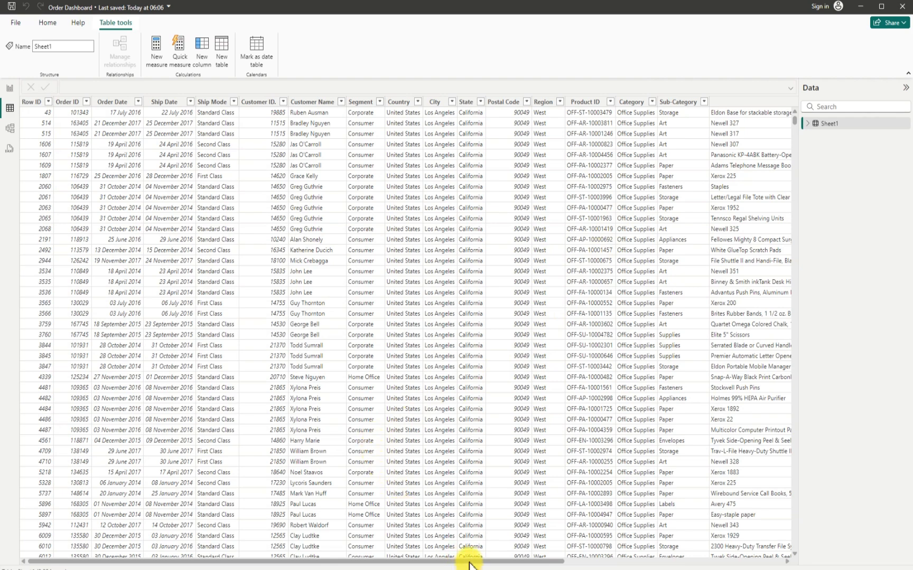
{"action": "left_click_drag", "start_coordinate": [469, 564], "coordinate": [713, 563]}
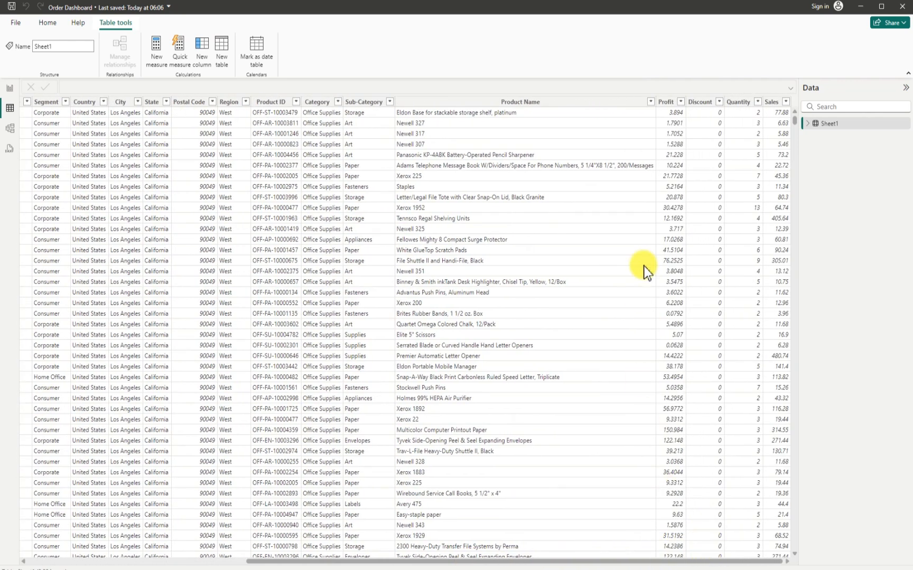
{"action": "left_click", "coordinate": [772, 103]}
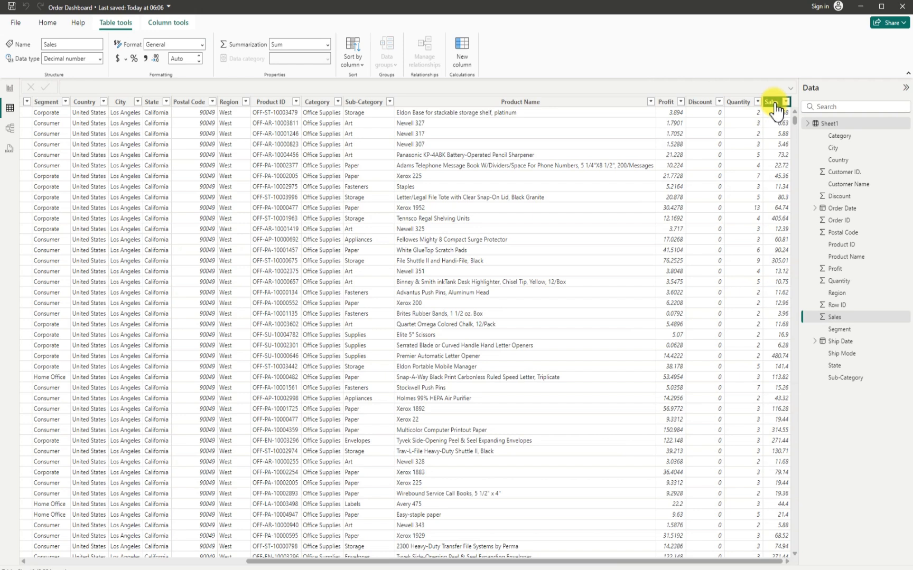
{"action": "left_click", "coordinate": [125, 59]}
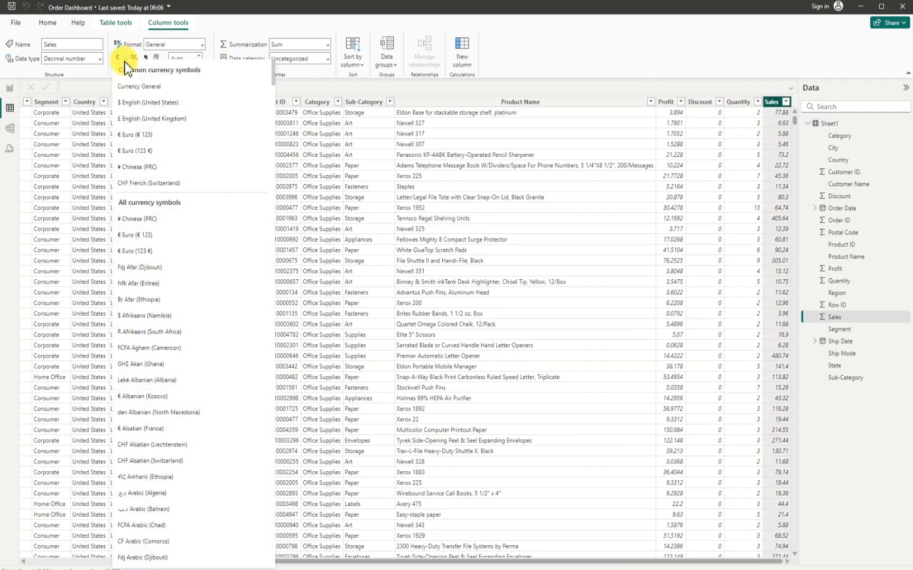
{"action": "left_click", "coordinate": [144, 240]}
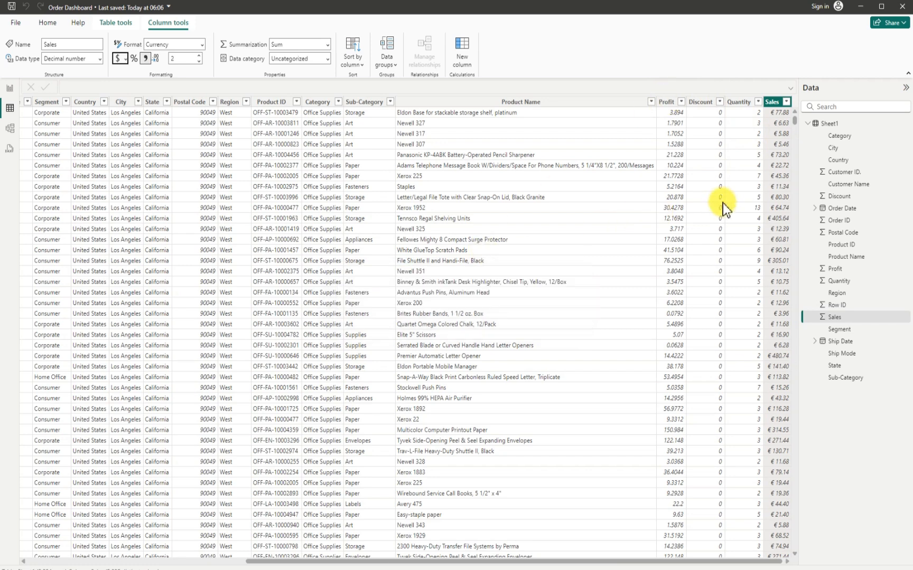
- Apply the € Euro (€ 123) currency format to the Profit column and return to the report
{"action": "left_click", "coordinate": [666, 102]}
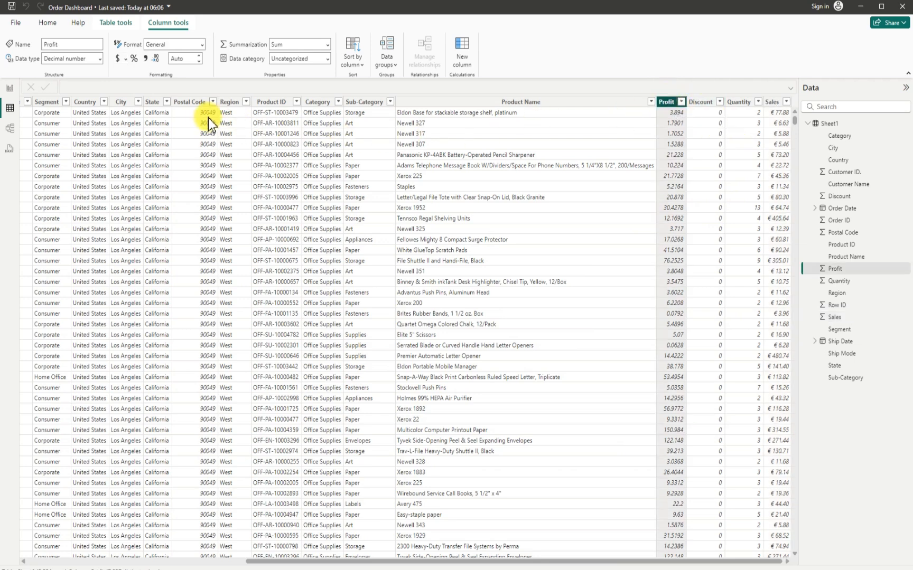
{"action": "left_click", "coordinate": [126, 61]}
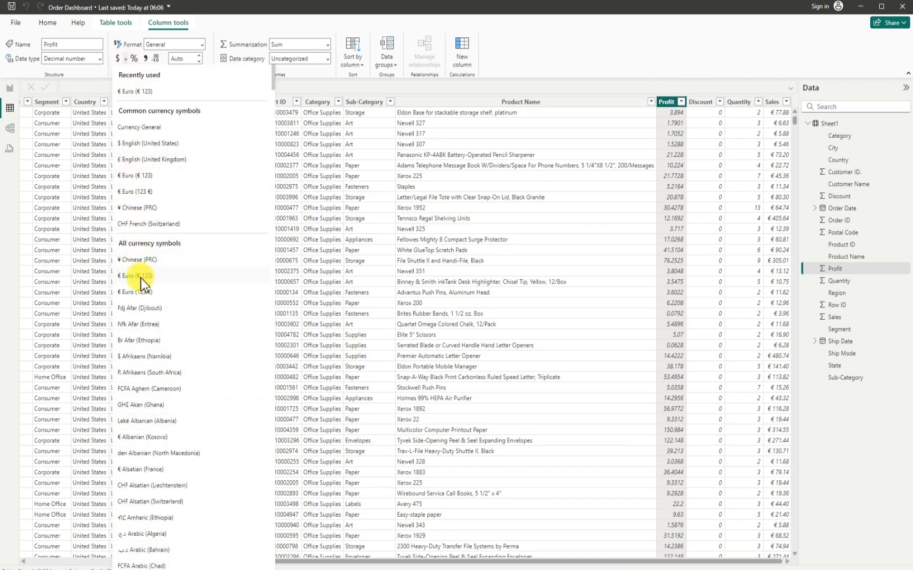
{"action": "left_click", "coordinate": [141, 177]}
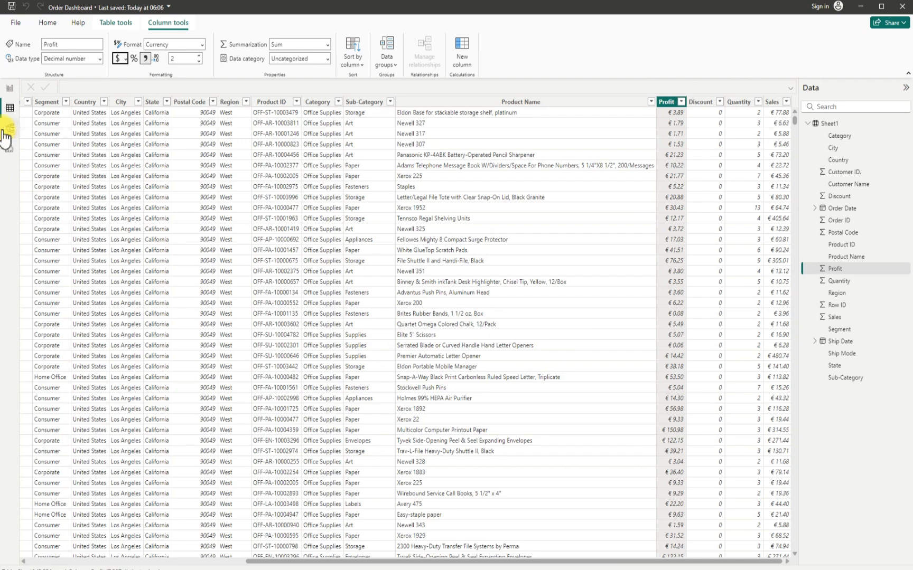
{"action": "left_click", "coordinate": [9, 95]}
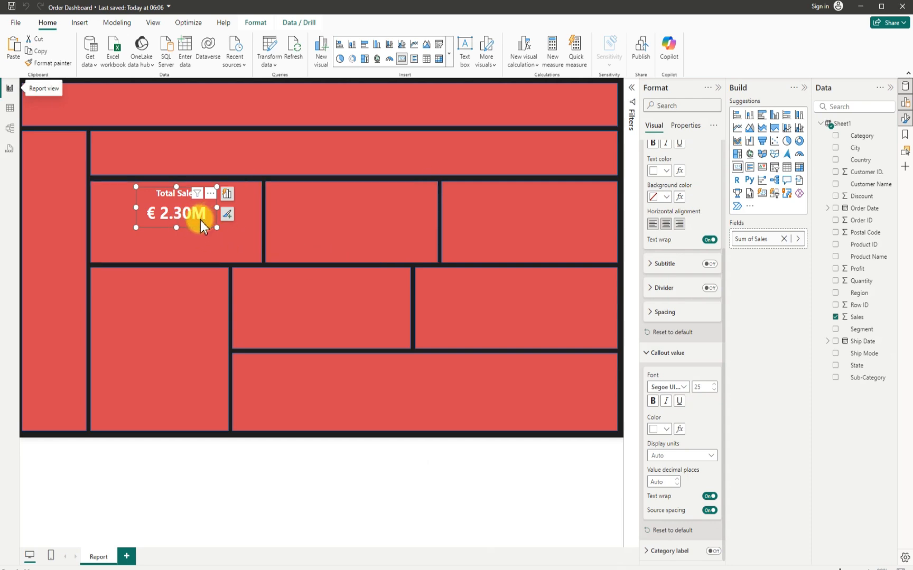
- Move the Total Sales card to the start of the wide strip below the header and shrink it to fit
{"action": "left_click_drag", "start_coordinate": [196, 218], "coordinate": [148, 158]}
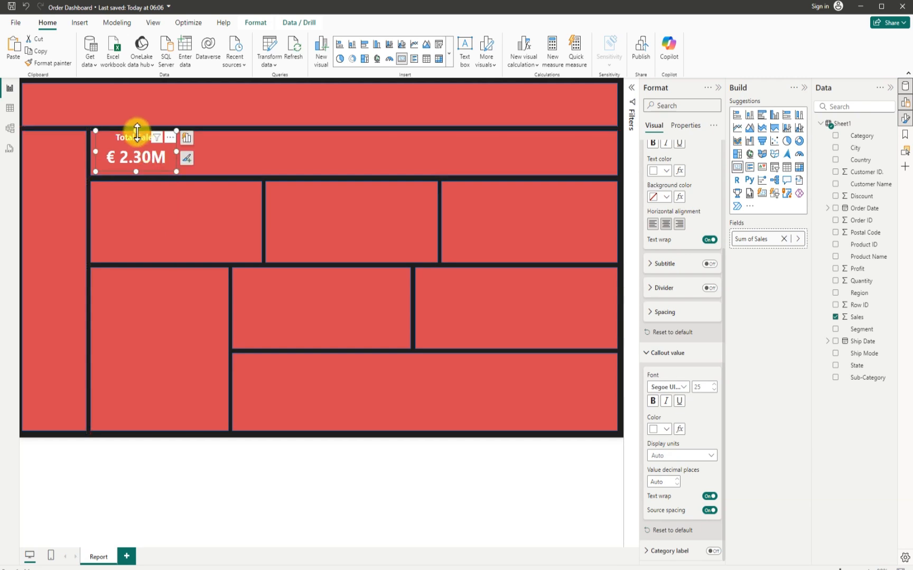
{"action": "left_click", "coordinate": [137, 158]}
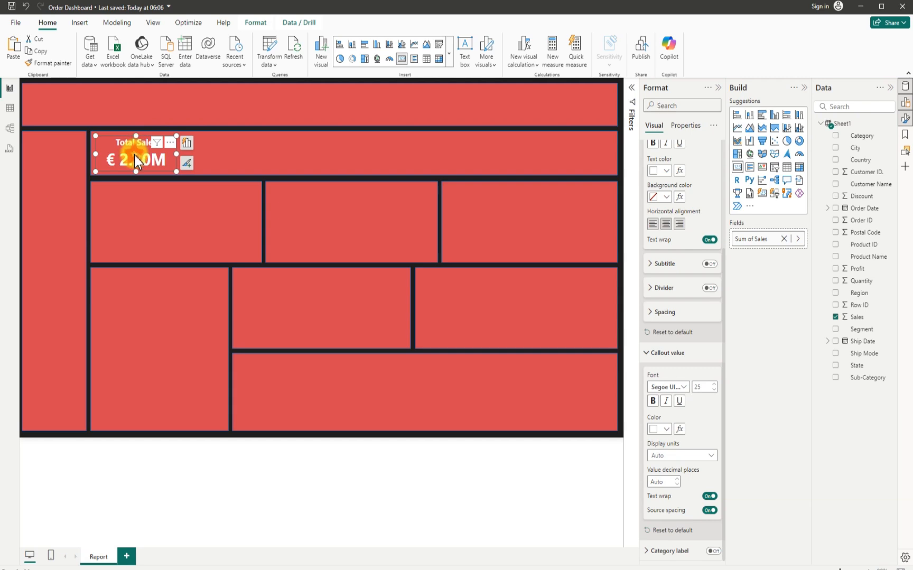
{"action": "mouse_move", "coordinate": [135, 155]}
{"action": "left_mouse_down"}
{"action": "mouse_move", "coordinate": [163, 154]}
{"action": "mouse_move", "coordinate": [147, 156]}
{"action": "left_mouse_up"}
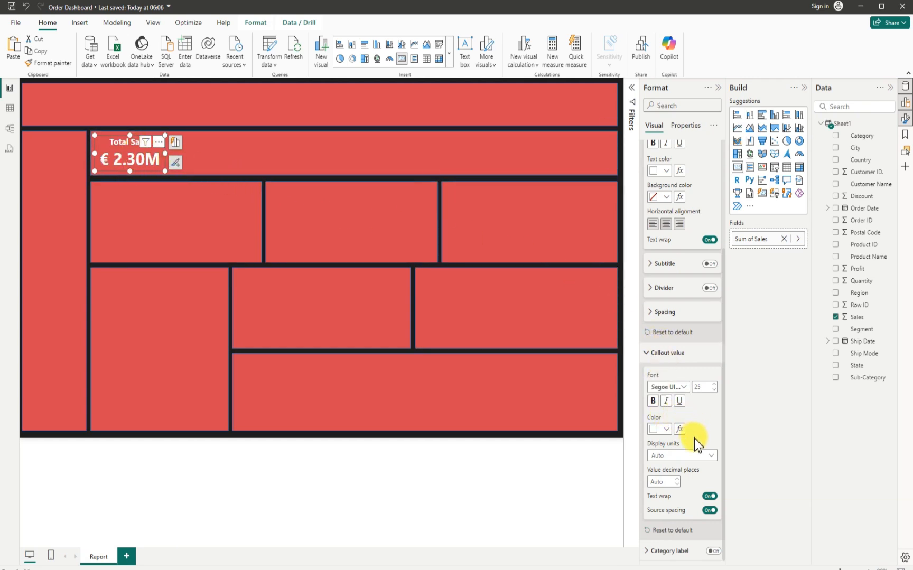
- Reduce the Total Sales card's callout value font size to 17
{"action": "left_click", "coordinate": [714, 391]}
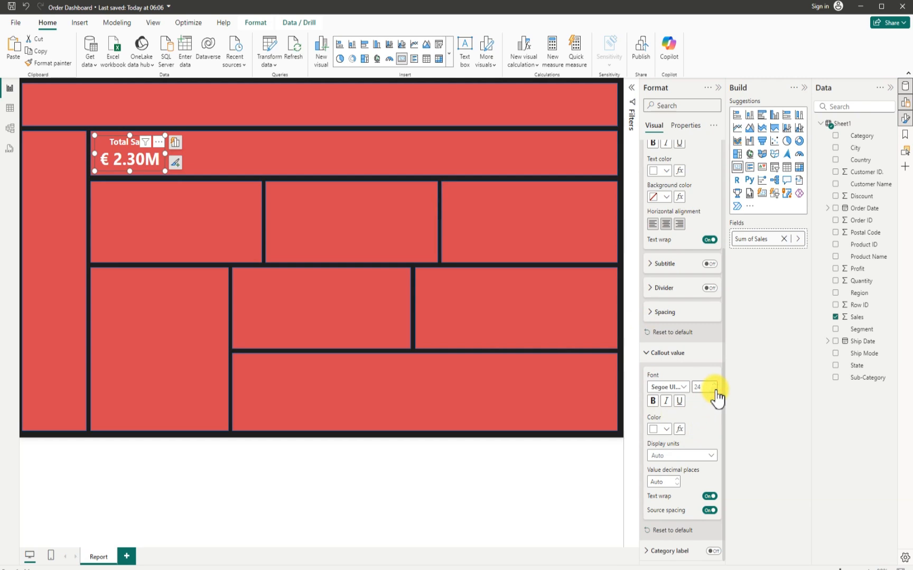
{"action": "left_click", "coordinate": [716, 392]}
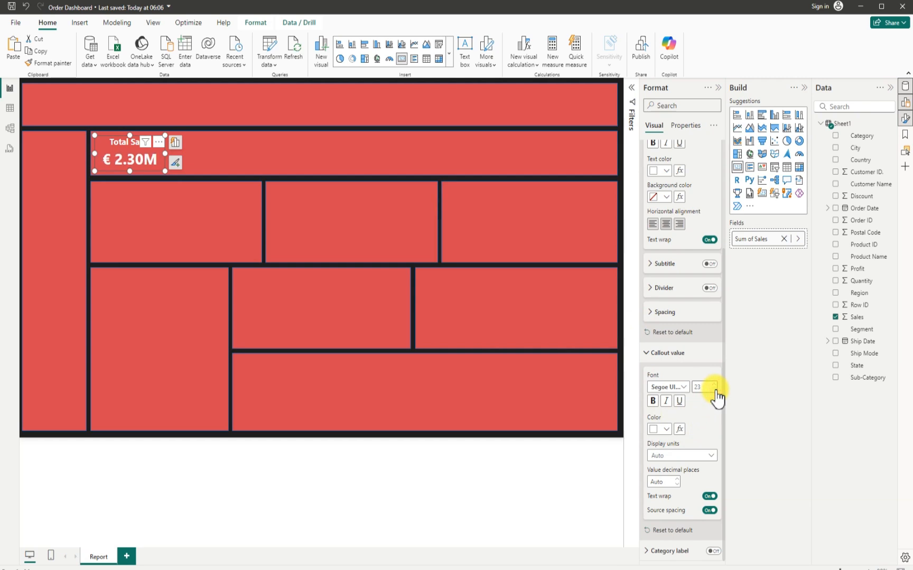
{"action": "left_click", "coordinate": [716, 392]}
{"action": "left_click", "coordinate": [716, 392]}
{"action": "left_click", "coordinate": [716, 392]}
{"action": "left_click", "coordinate": [716, 392]}
{"action": "left_click", "coordinate": [715, 392]}
{"action": "left_click", "coordinate": [715, 392]}
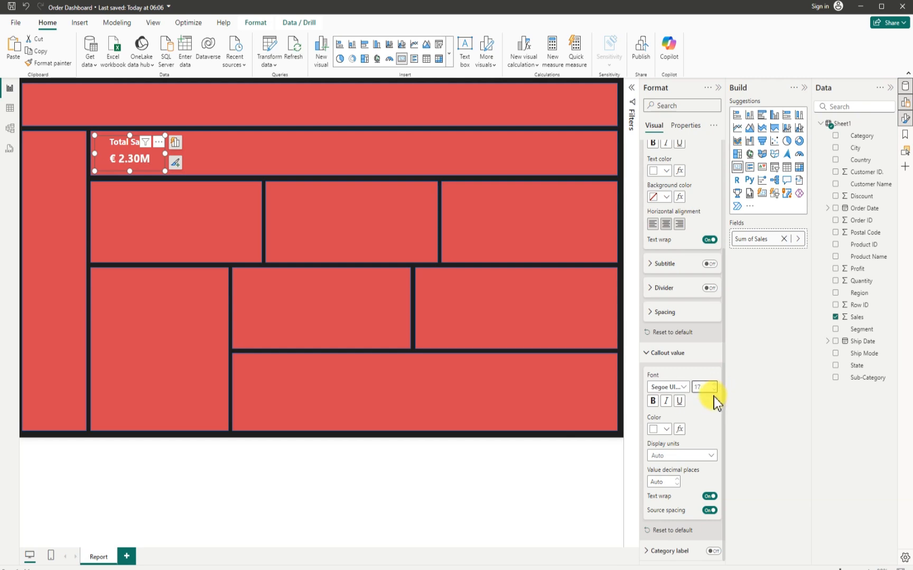
{"action": "left_click", "coordinate": [211, 220]}
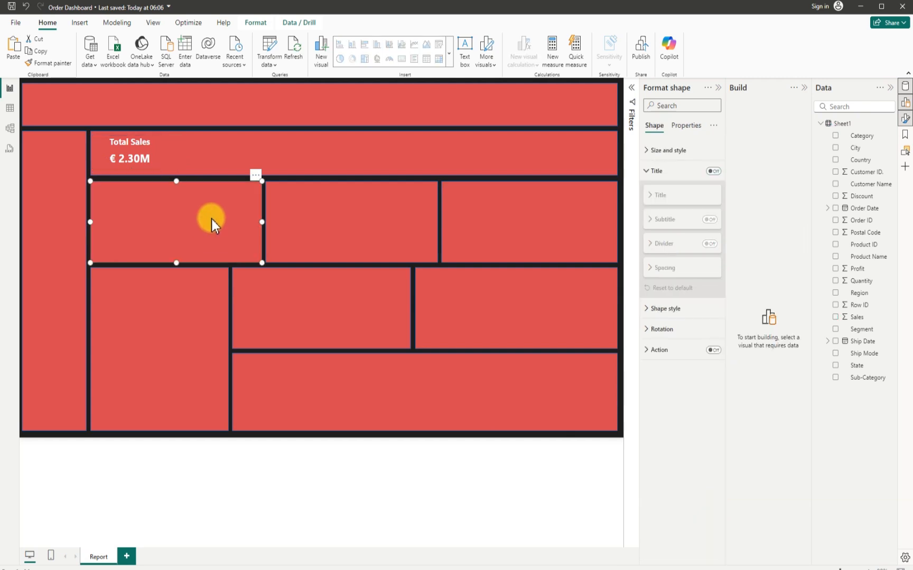
- Nudge the Total Sales card up in its strip and make five copies, placing one at the strip's right end
{"action": "left_click", "coordinate": [127, 146]}
{"action": "left_click_drag", "start_coordinate": [132, 148], "coordinate": [133, 146]}
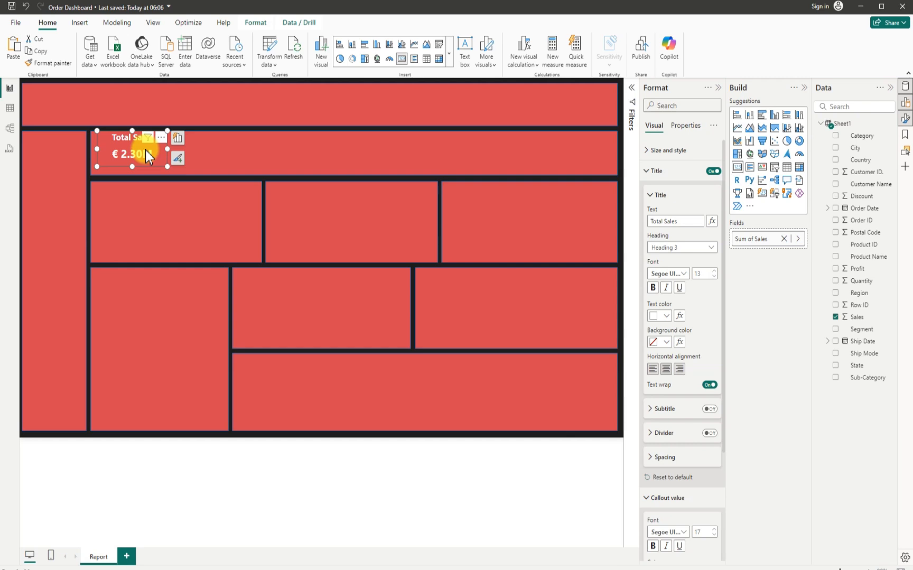
{"action": "key", "text": "ctrl+v"}
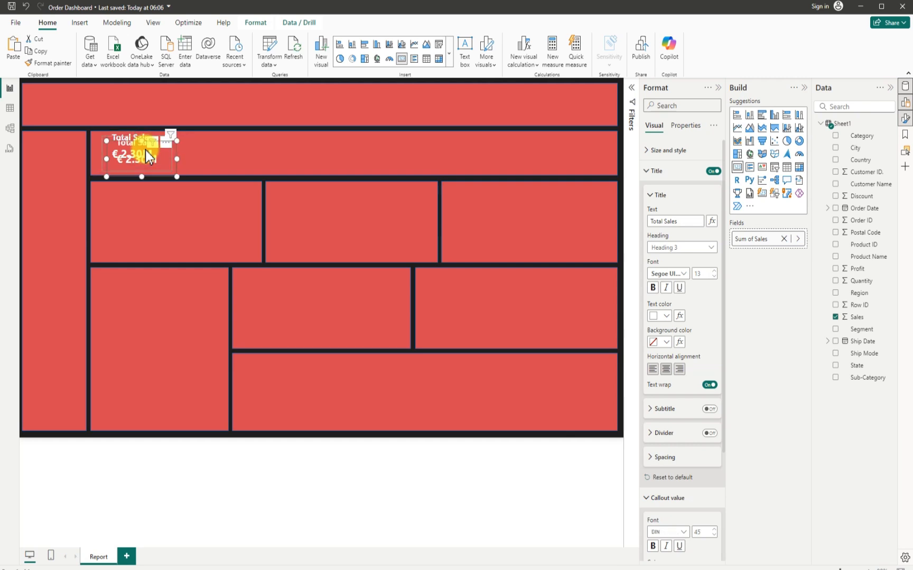
{"action": "left_click_drag", "start_coordinate": [145, 150], "coordinate": [155, 160]}
{"action": "key", "text": "ctrl+v"}
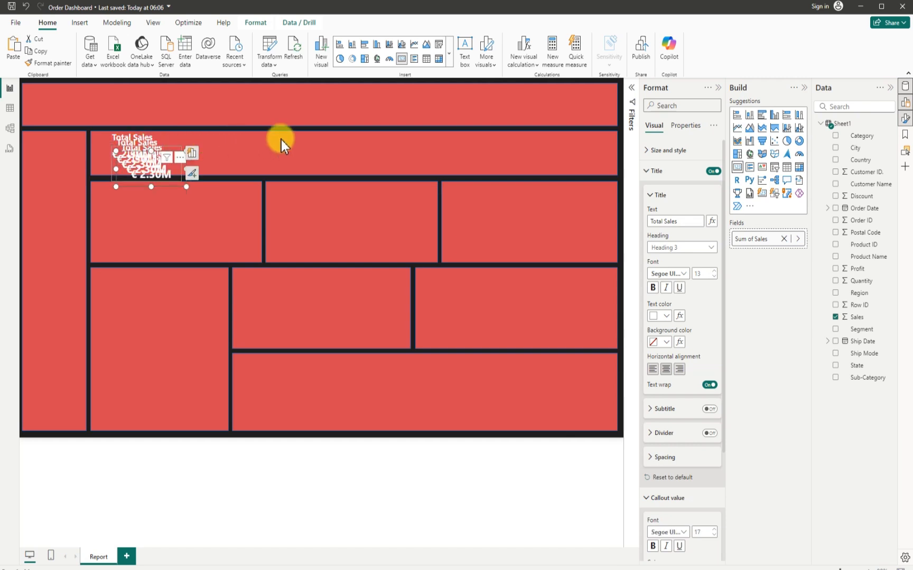
{"action": "left_click_drag", "start_coordinate": [496, 119], "coordinate": [568, 137]}
{"action": "key", "text": "ctrl+v"}
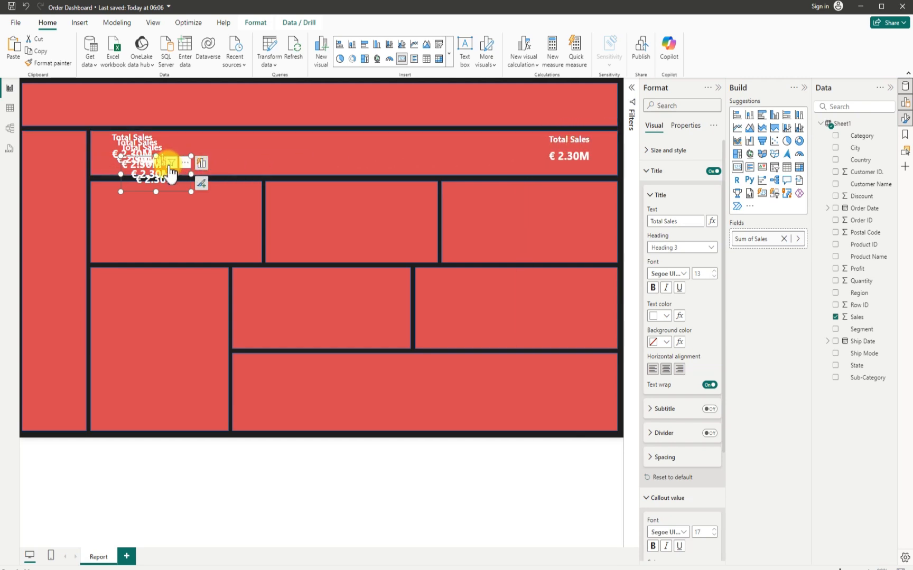
- Spread the four remaining copies of the Total Sales card in a row along the strip
{"action": "left_click_drag", "start_coordinate": [167, 157], "coordinate": [487, 144]}
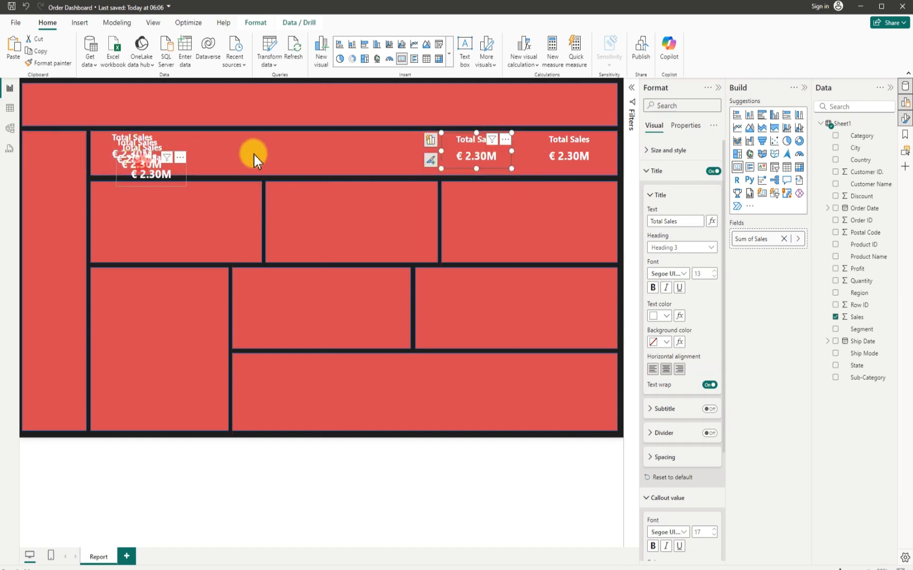
{"action": "left_click_drag", "start_coordinate": [254, 154], "coordinate": [385, 145]}
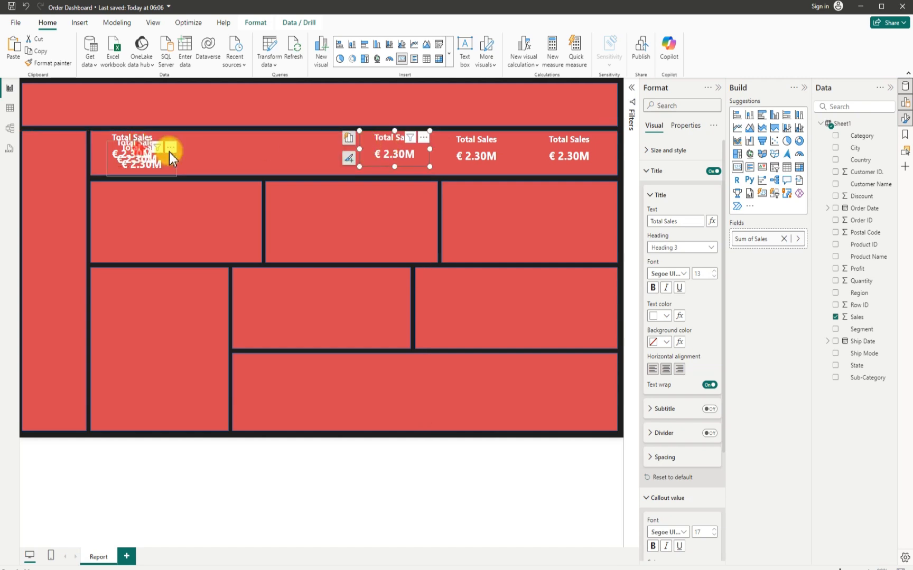
{"action": "left_click_drag", "start_coordinate": [169, 153], "coordinate": [314, 143]}
{"action": "left_click_drag", "start_coordinate": [138, 156], "coordinate": [229, 154]}
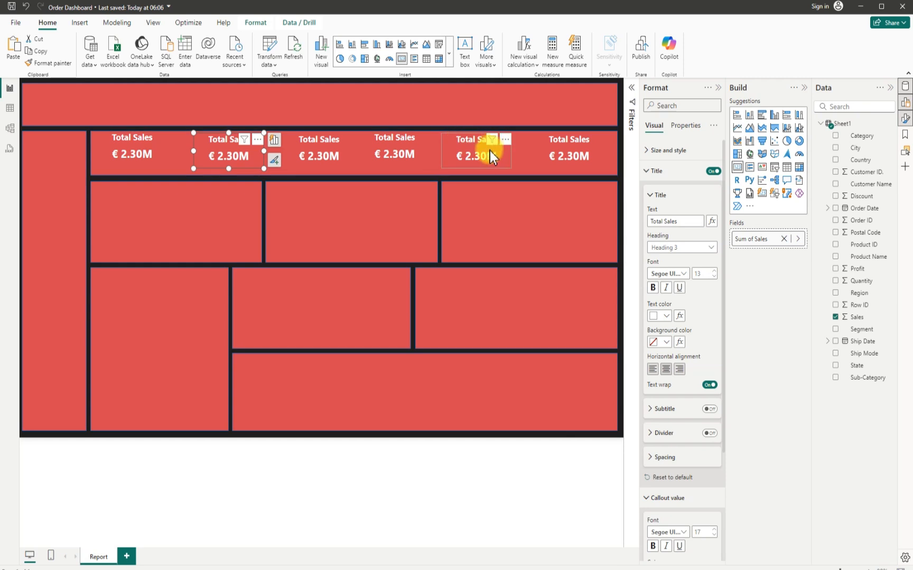
- Adjust the positions of the five copied cards so all six cards are spaced roughly evenly across the strip
{"action": "left_click_drag", "start_coordinate": [482, 155], "coordinate": [493, 155]}
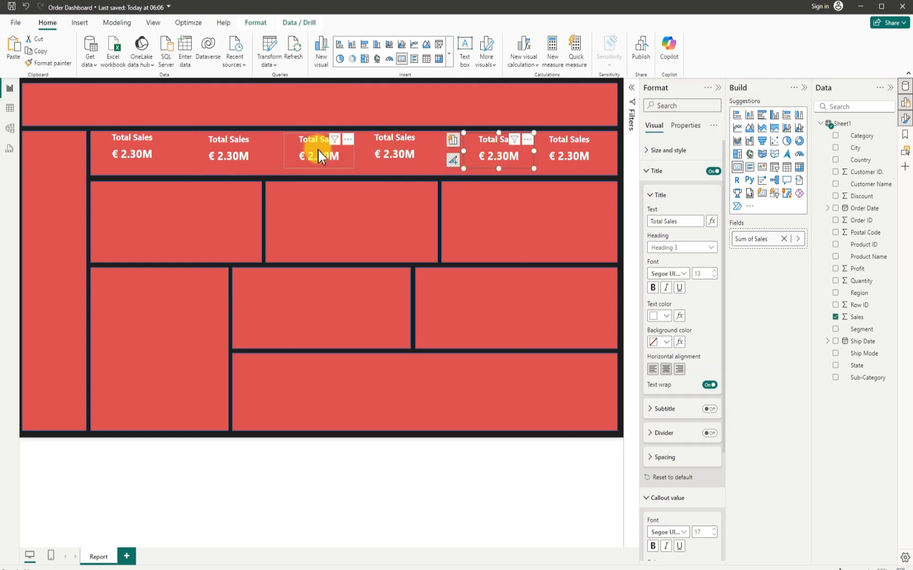
{"action": "left_click_drag", "start_coordinate": [320, 150], "coordinate": [316, 151]}
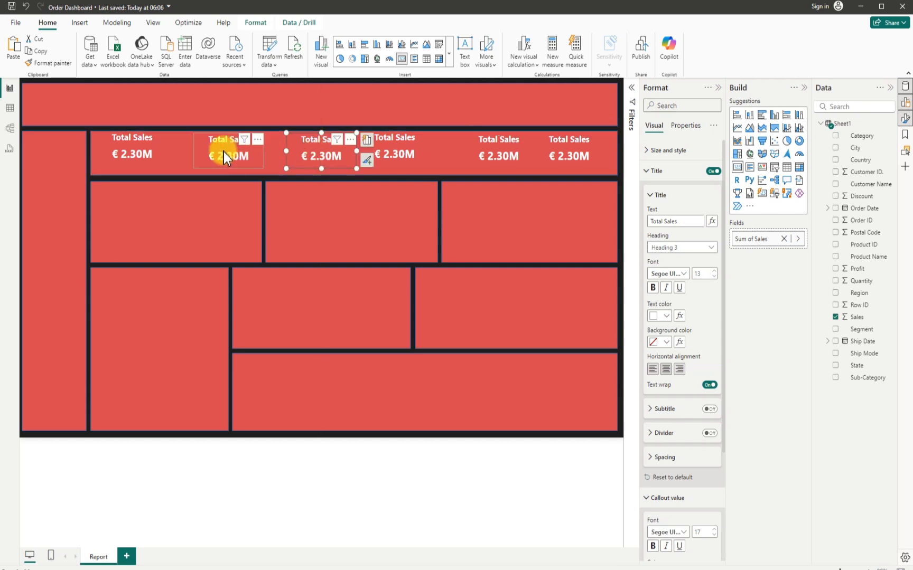
{"action": "left_click_drag", "start_coordinate": [223, 152], "coordinate": [225, 156]}
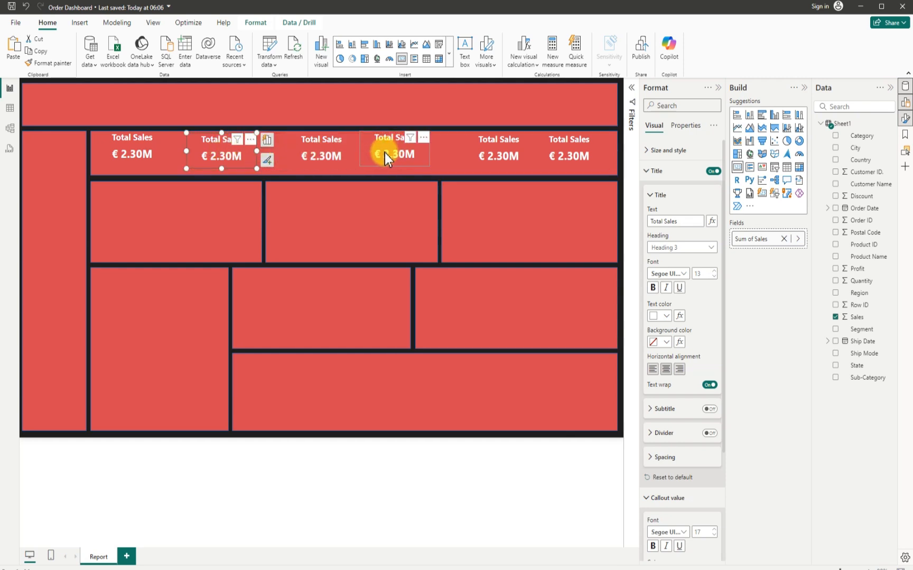
{"action": "left_click_drag", "start_coordinate": [391, 152], "coordinate": [394, 155]}
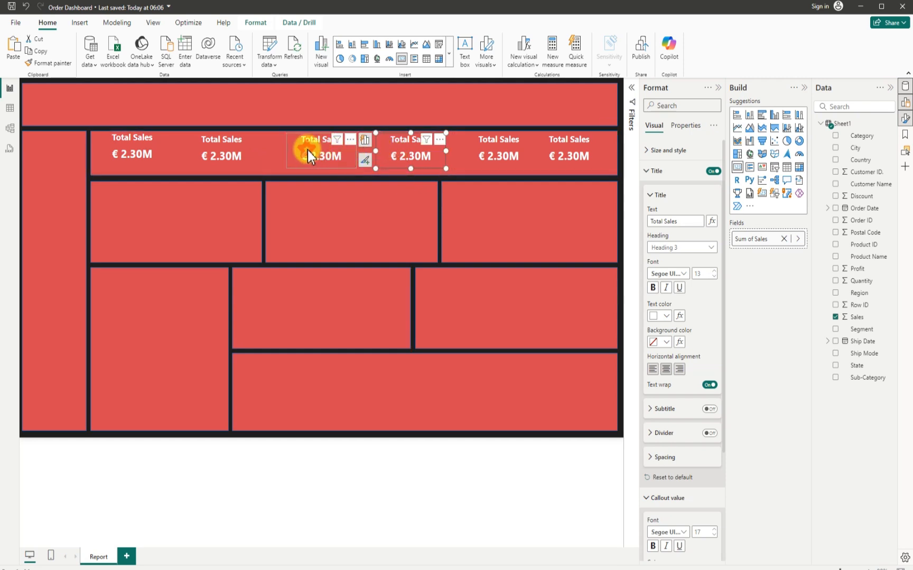
{"action": "left_click_drag", "start_coordinate": [301, 150], "coordinate": [296, 150]}
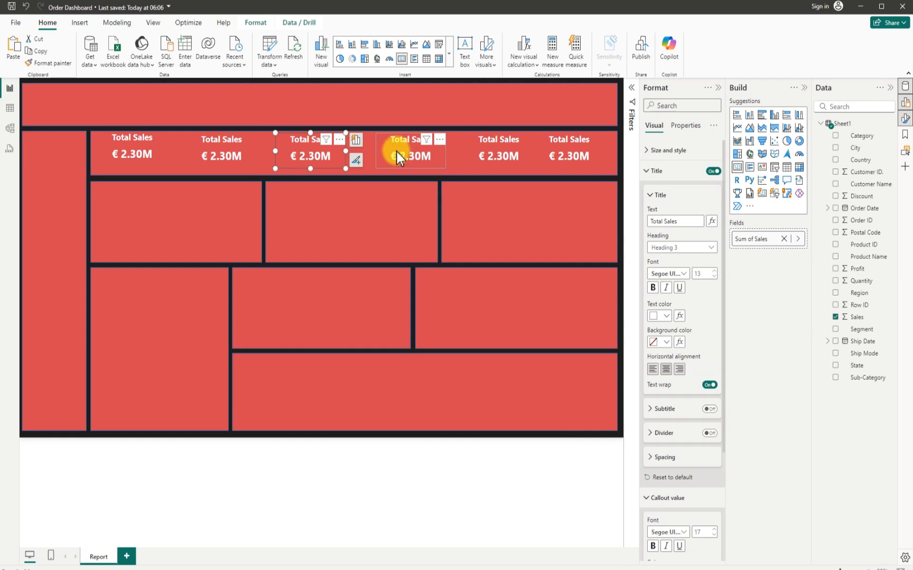
{"action": "left_click_drag", "start_coordinate": [397, 152], "coordinate": [397, 152]}
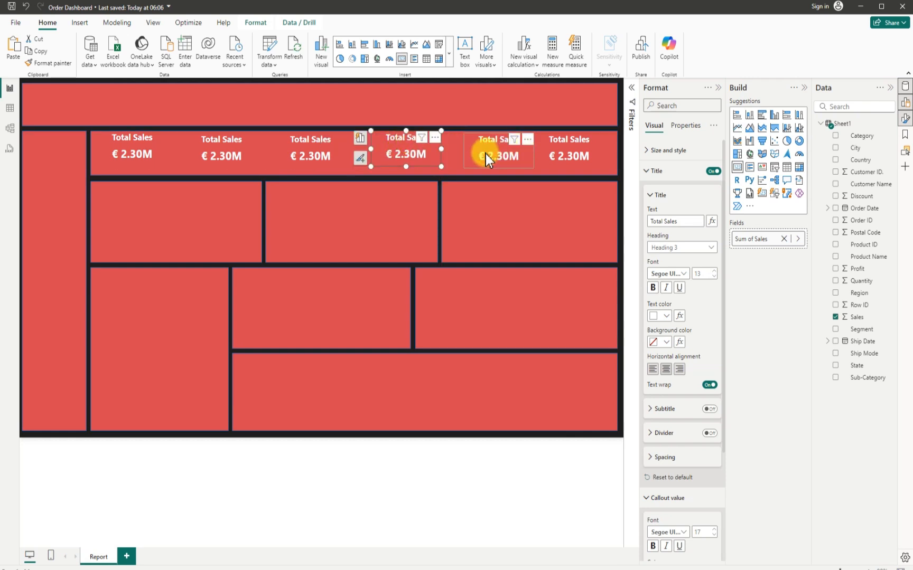
{"action": "left_click_drag", "start_coordinate": [484, 155], "coordinate": [482, 154]}
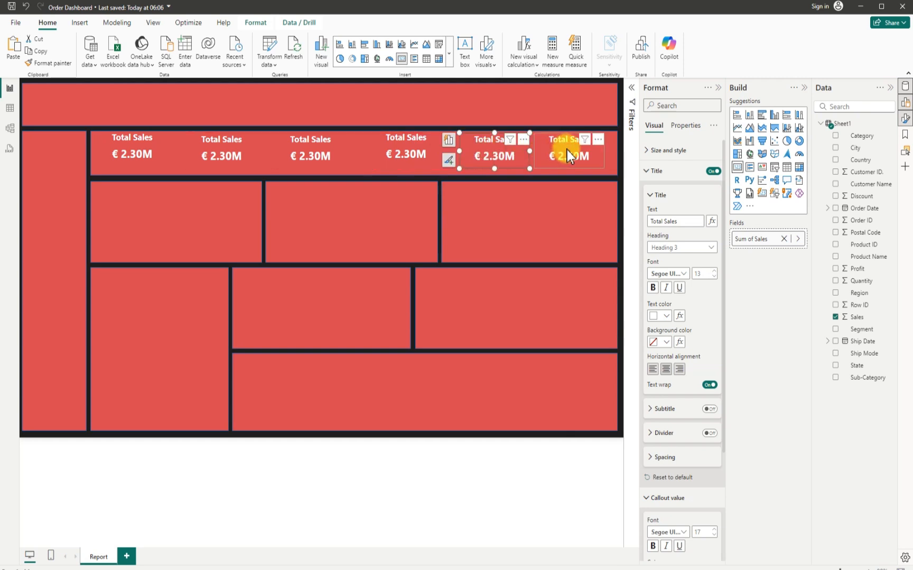
{"action": "left_click_drag", "start_coordinate": [567, 150], "coordinate": [569, 150]}
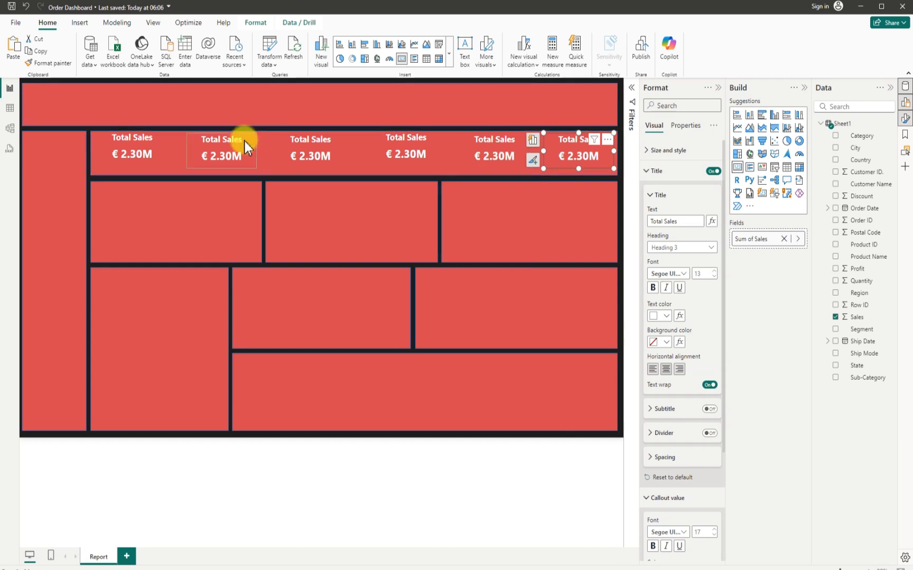
{"action": "left_click_drag", "start_coordinate": [227, 147], "coordinate": [226, 147]}
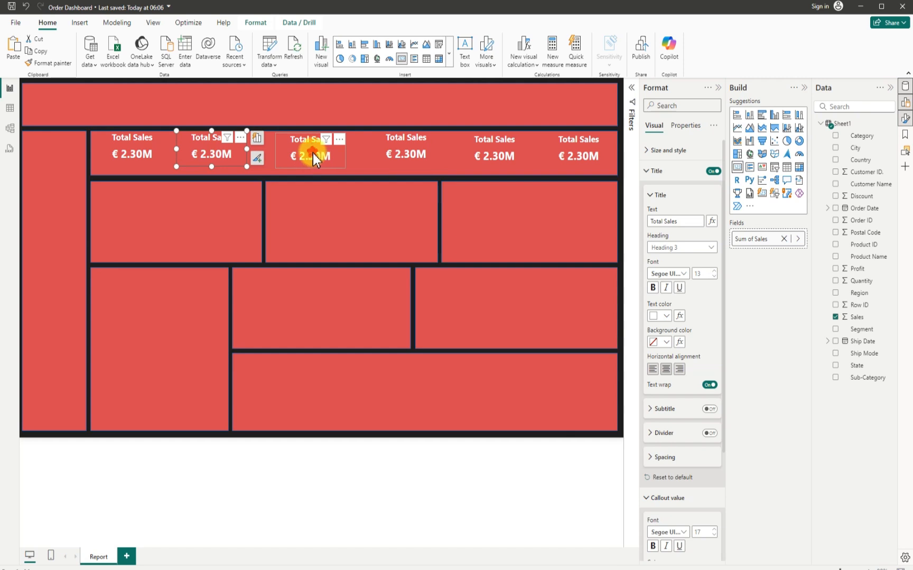
{"action": "left_click_drag", "start_coordinate": [313, 156], "coordinate": [314, 157]}
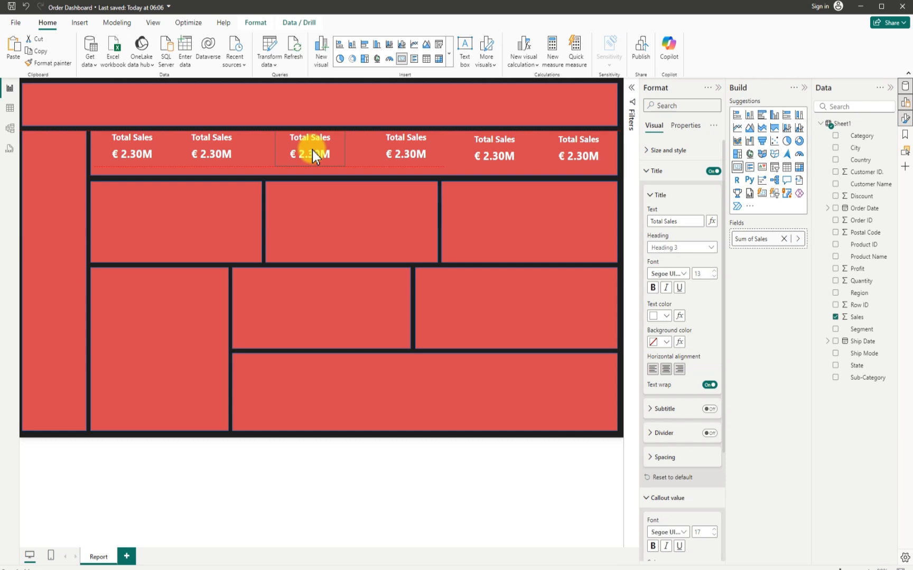
{"action": "left_click_drag", "start_coordinate": [314, 157], "coordinate": [314, 157]}
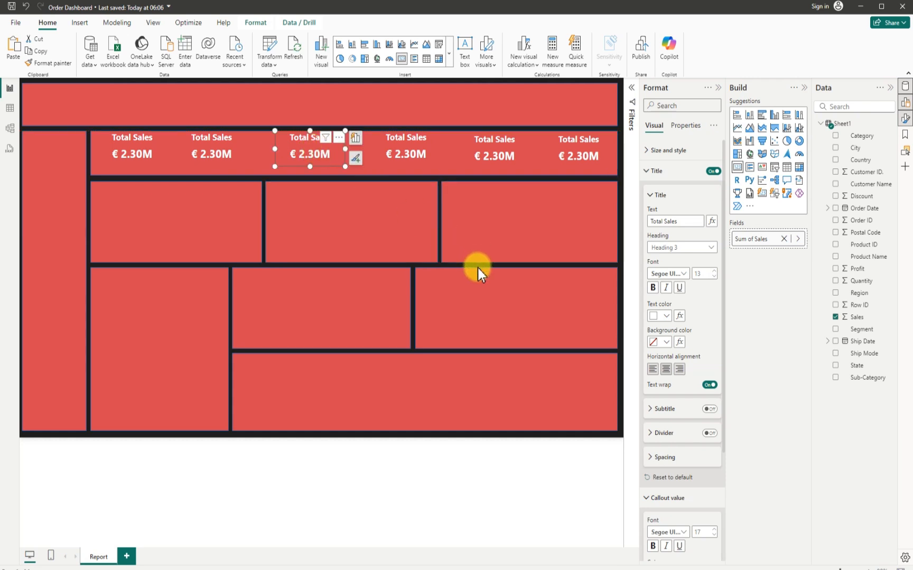
- Replace the Sales field with Profit in the second card of the KPI row
{"action": "left_click", "coordinate": [200, 150]}
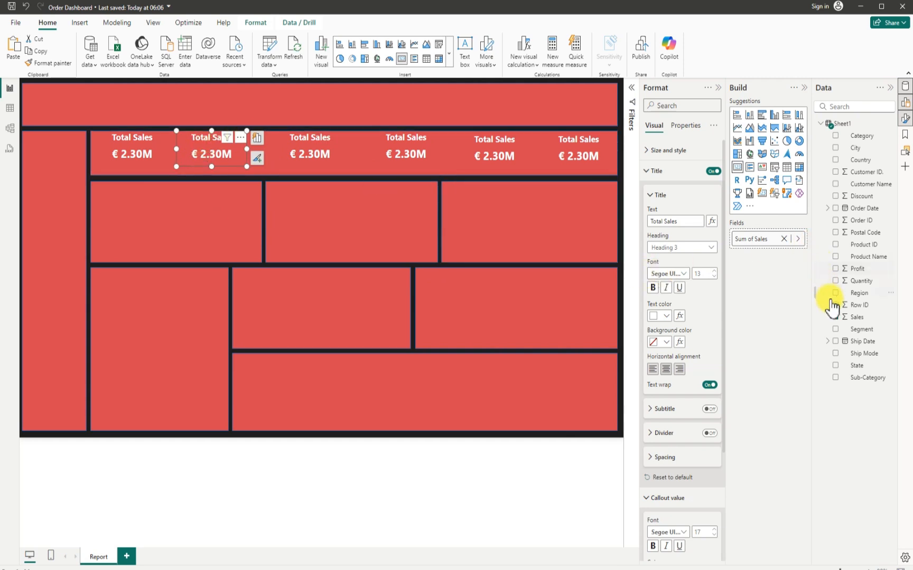
{"action": "left_click", "coordinate": [836, 317]}
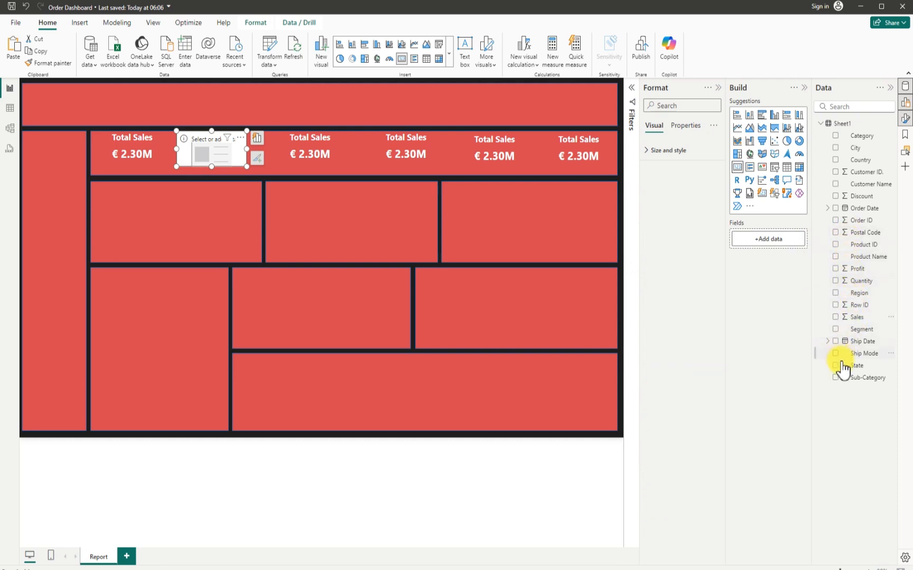
{"action": "left_click", "coordinate": [835, 269]}
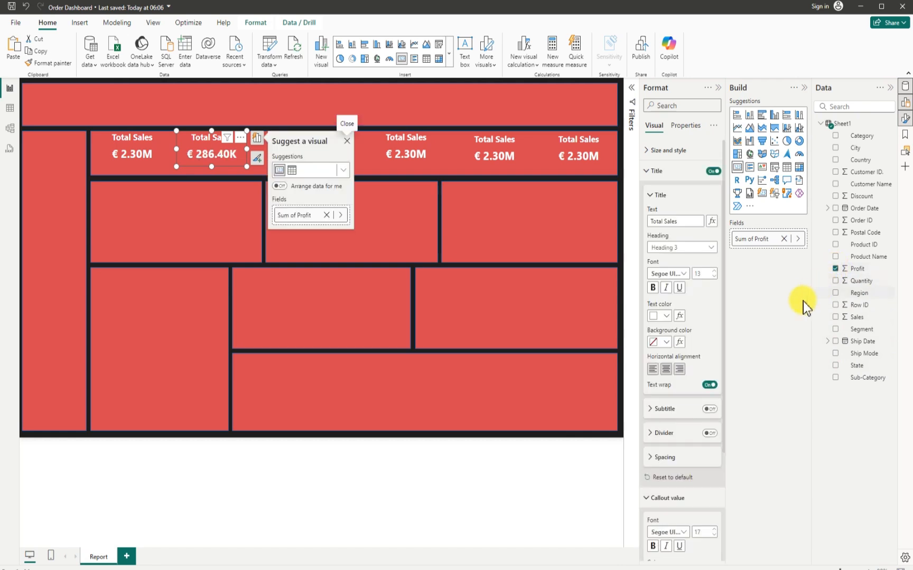
- Change the second card's title to "Total Profit"
{"action": "left_click", "coordinate": [681, 223]}
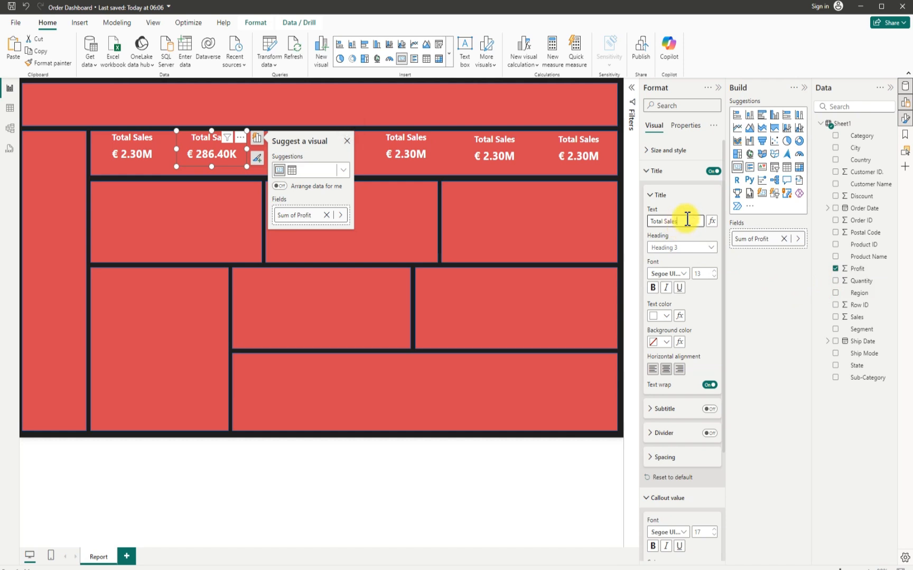
{"action": "key", "text": "BackSpace"}
{"action": "key", "text": "BackSpace"}
{"action": "key", "text": "BackSpace"}
{"action": "key", "text": "BackSpace"}
{"action": "type", "text": "Profit"}
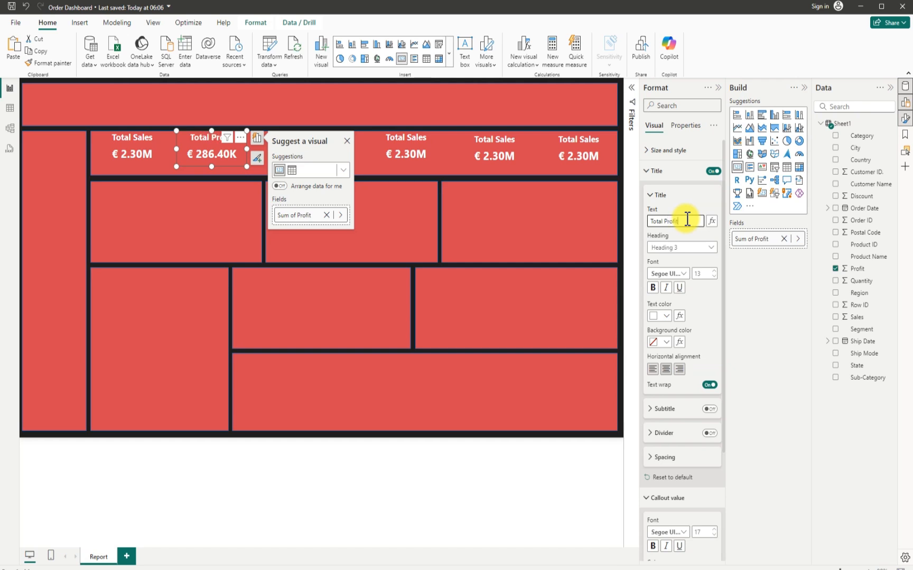
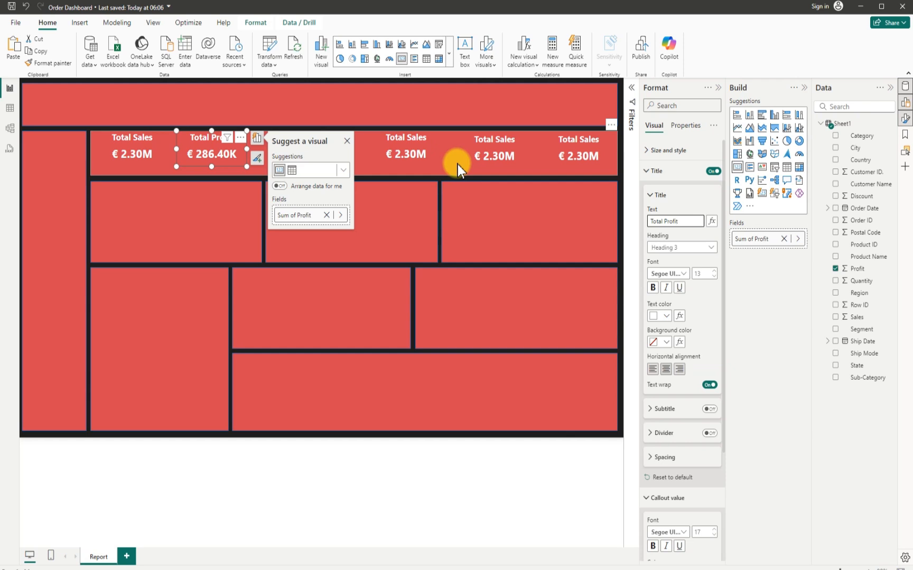
{"action": "left_click", "coordinate": [397, 205]}
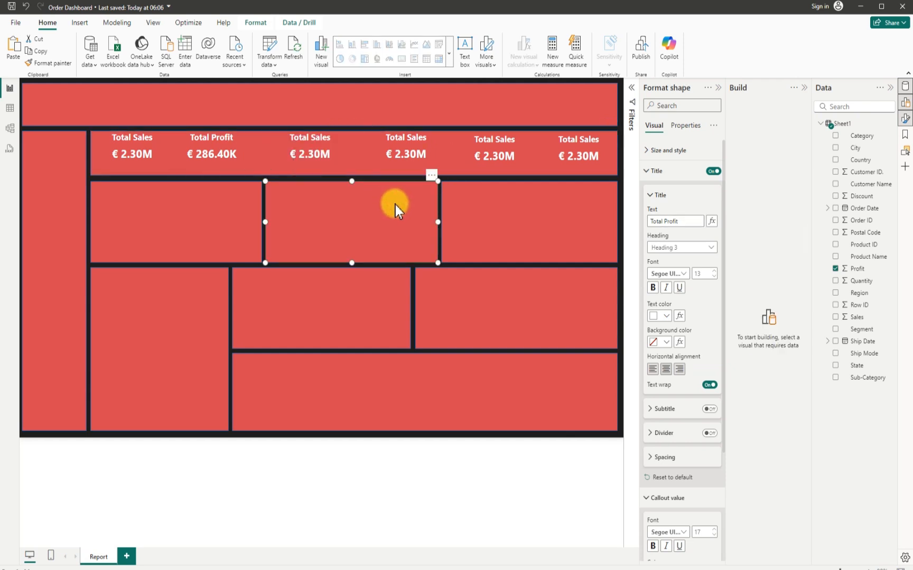
- Replace the Sales field with Quantity in the third card of the KPI row
{"action": "left_click", "coordinate": [313, 156]}
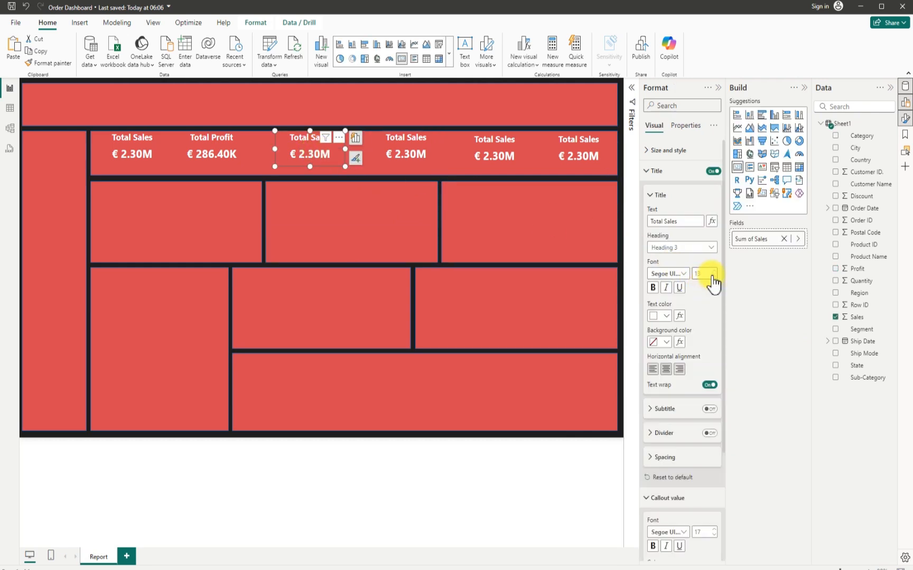
{"action": "left_click", "coordinate": [835, 318]}
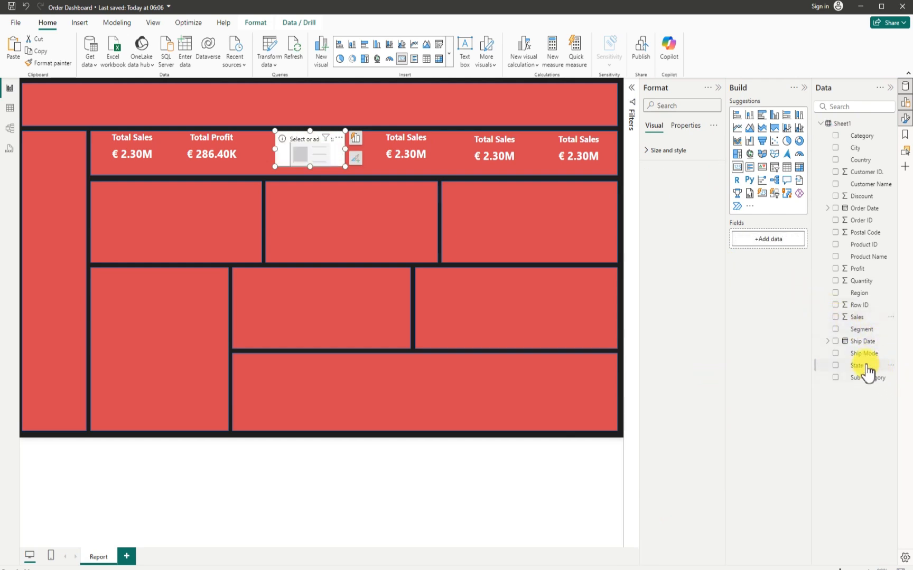
{"action": "left_click", "coordinate": [835, 281]}
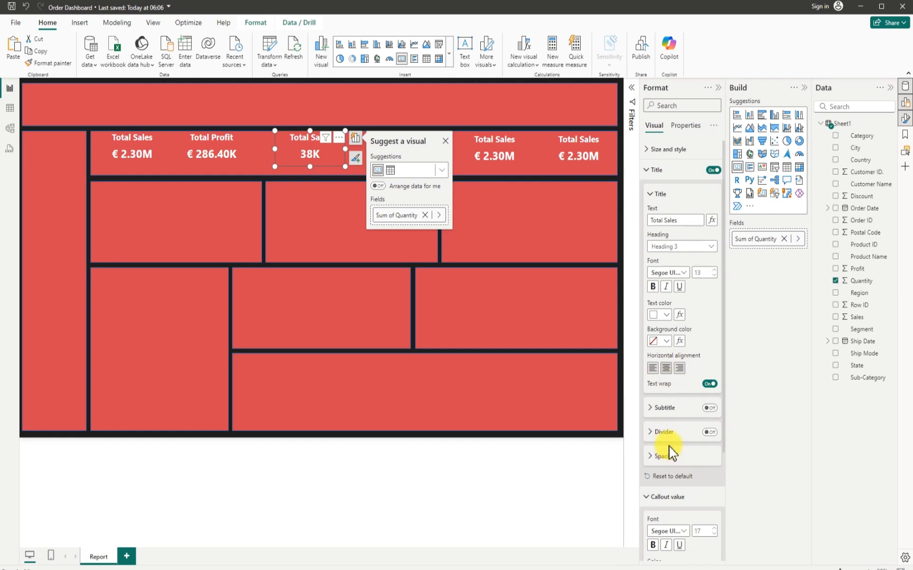
- Set the Quantity card's callout display units to None and its aggregation to Count
{"action": "scroll", "coordinate": [668, 446], "scroll_direction": "down", "scroll_amount": 3}
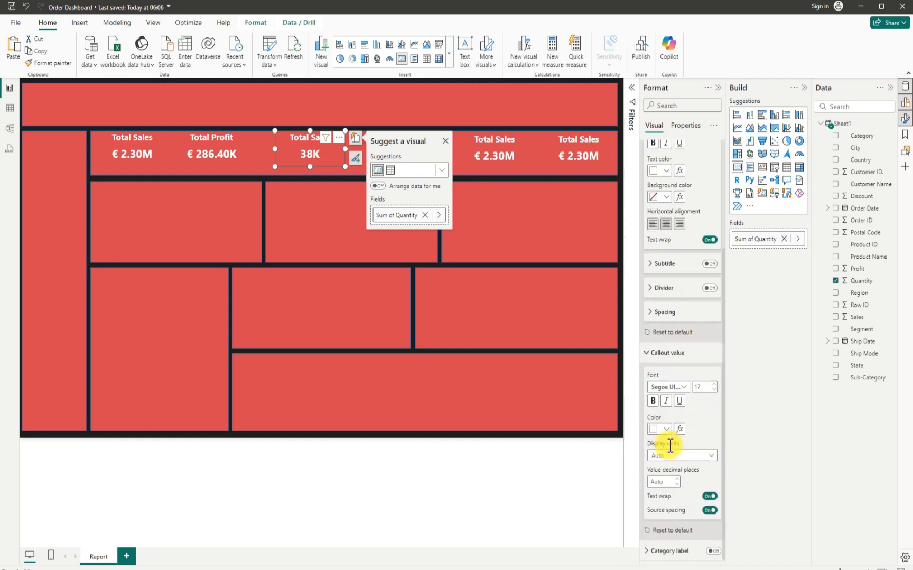
{"action": "left_click", "coordinate": [698, 455]}
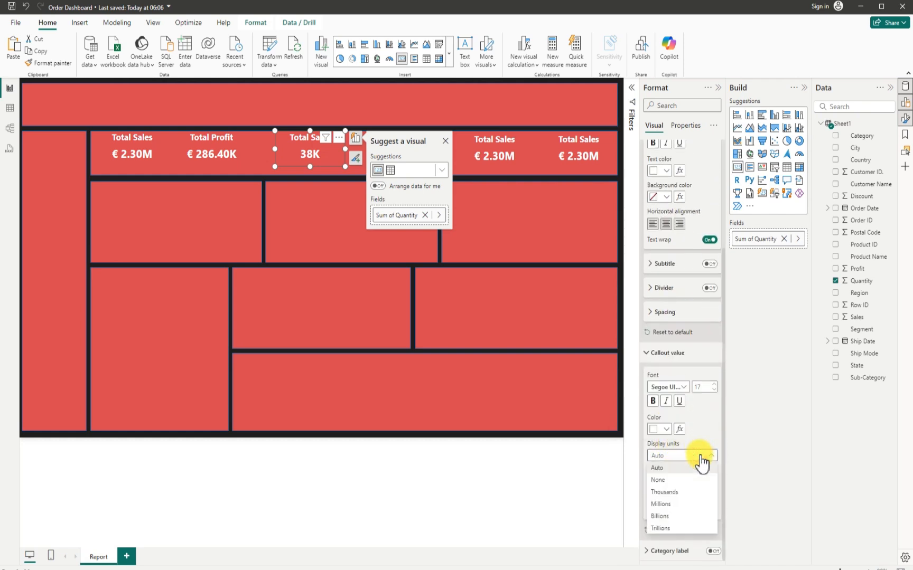
{"action": "left_click", "coordinate": [660, 480]}
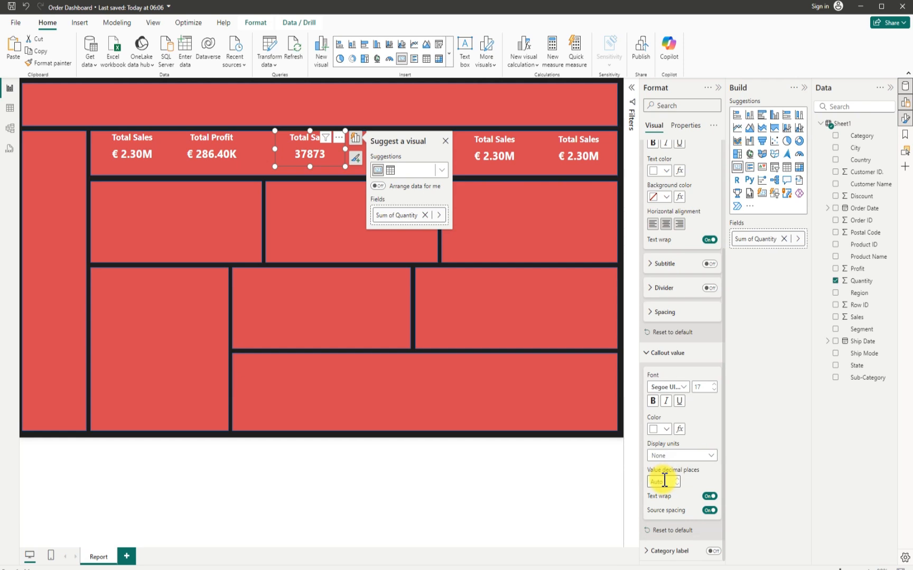
{"action": "right_click", "coordinate": [758, 241]}
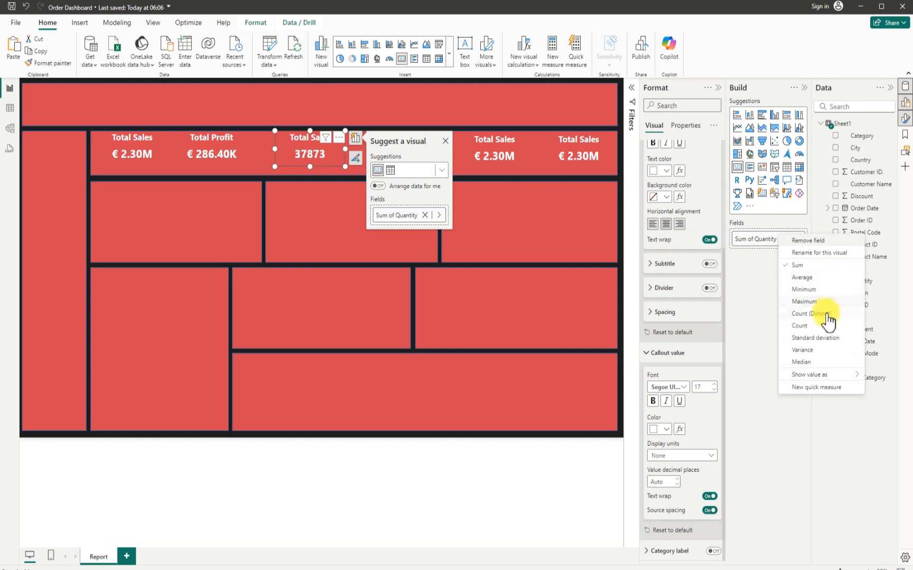
{"action": "left_click", "coordinate": [806, 325]}
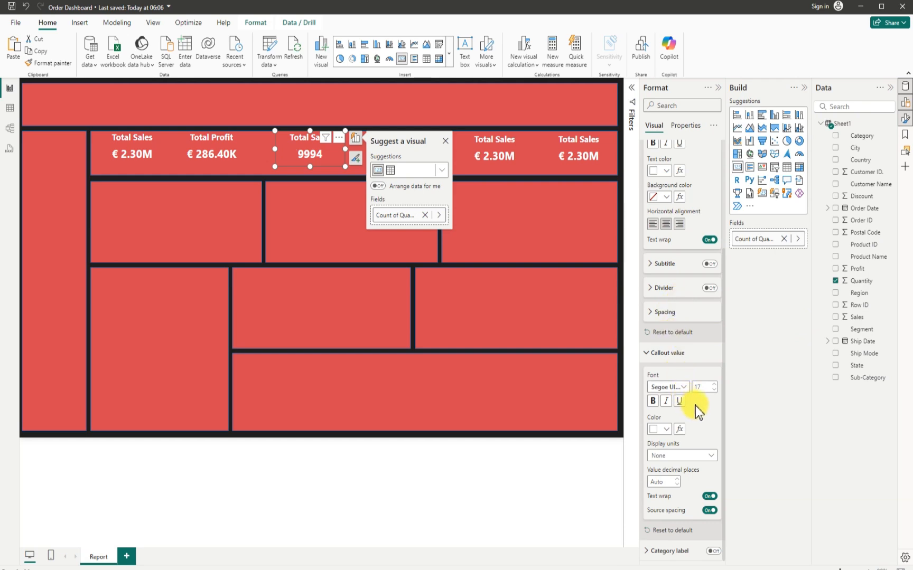
- Change the Quantity card's title to "# Order"
{"action": "scroll", "coordinate": [687, 405], "scroll_direction": "up", "scroll_amount": 5}
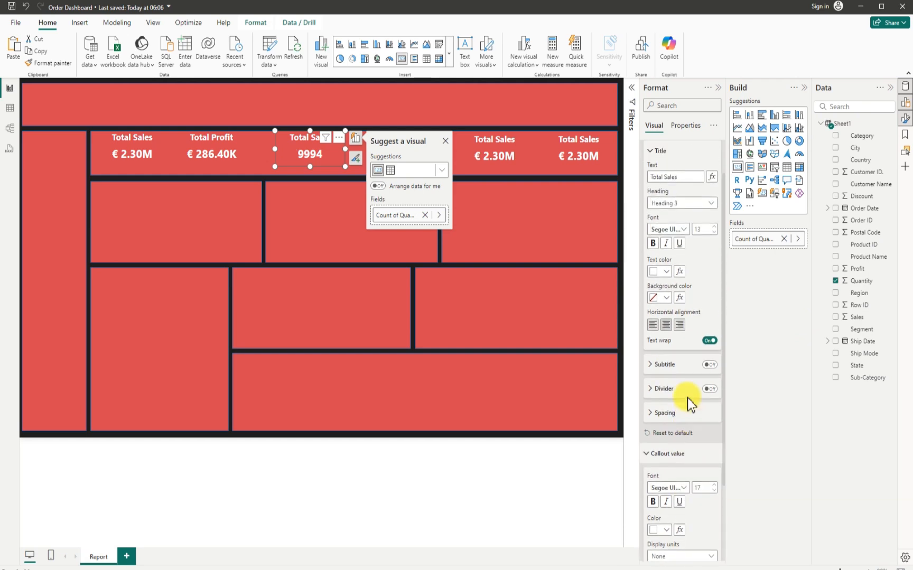
{"action": "left_click_drag", "start_coordinate": [677, 221], "coordinate": [650, 220]}
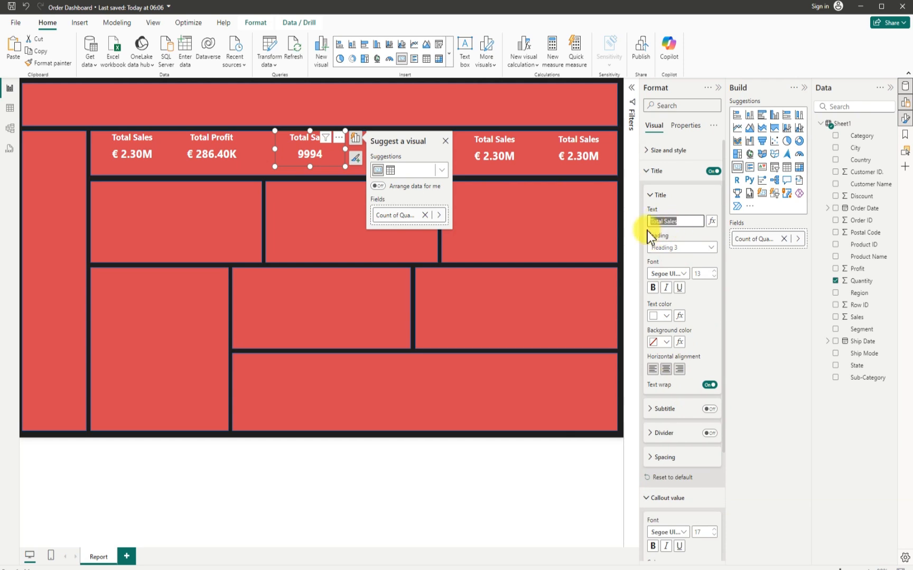
{"action": "key", "text": "BackSpace"}
{"action": "type", "text": "# Order"}
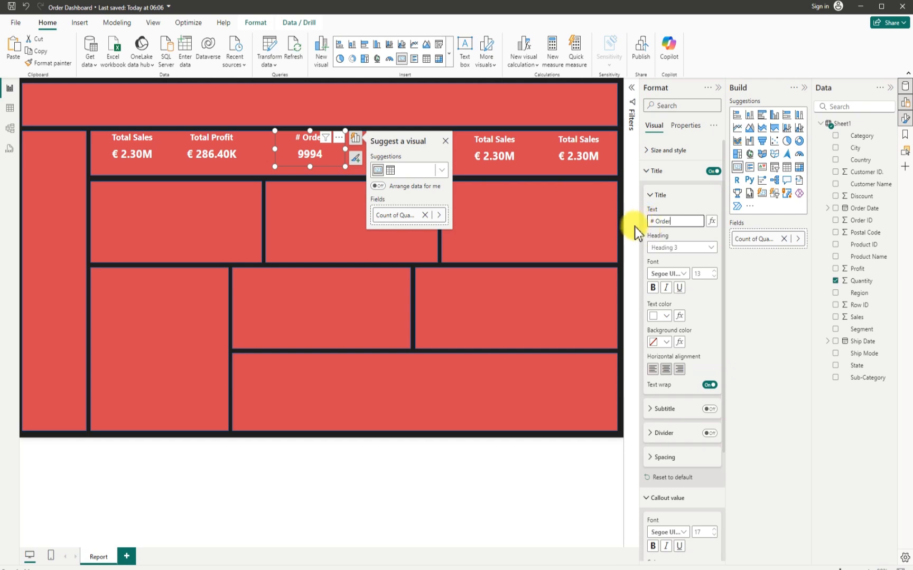
{"action": "left_click", "coordinate": [620, 295]}
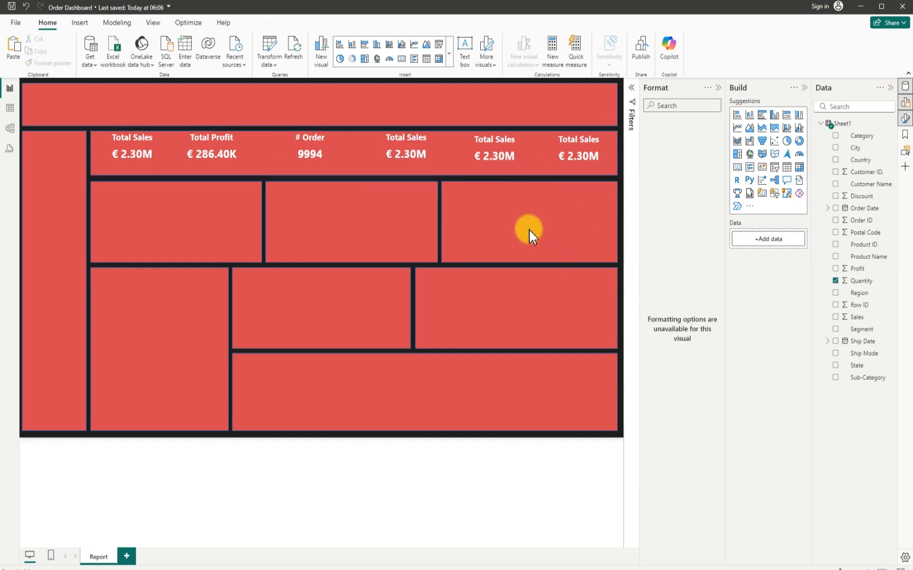
- Shift the Total Profit and # Order cards slightly to the right to even out the spacing in the KPI row
{"action": "left_click", "coordinate": [398, 150]}
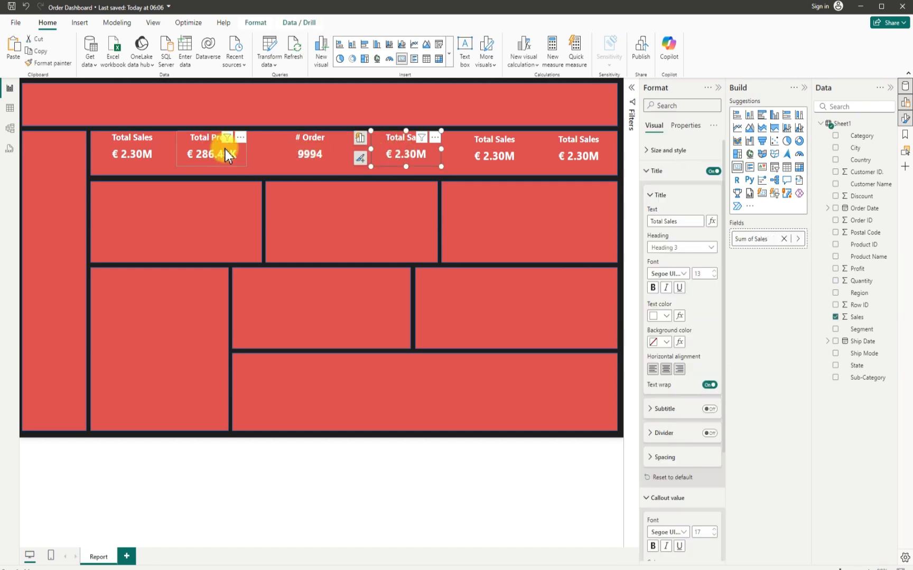
{"action": "mouse_move", "coordinate": [226, 150]}
{"action": "left_mouse_down"}
{"action": "mouse_move", "coordinate": [237, 157]}
{"action": "mouse_move", "coordinate": [237, 148]}
{"action": "left_mouse_up"}
{"action": "left_click_drag", "start_coordinate": [309, 147], "coordinate": [313, 148]}
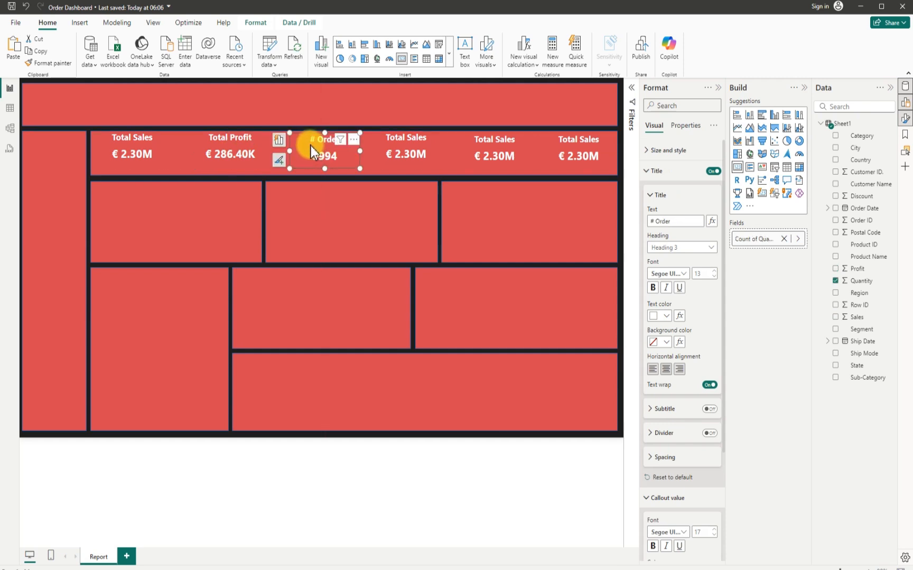
- Replace the Sales field with Customer Name in the fourth card and aggregate it as Count (Distinct)
{"action": "left_click", "coordinate": [391, 148]}
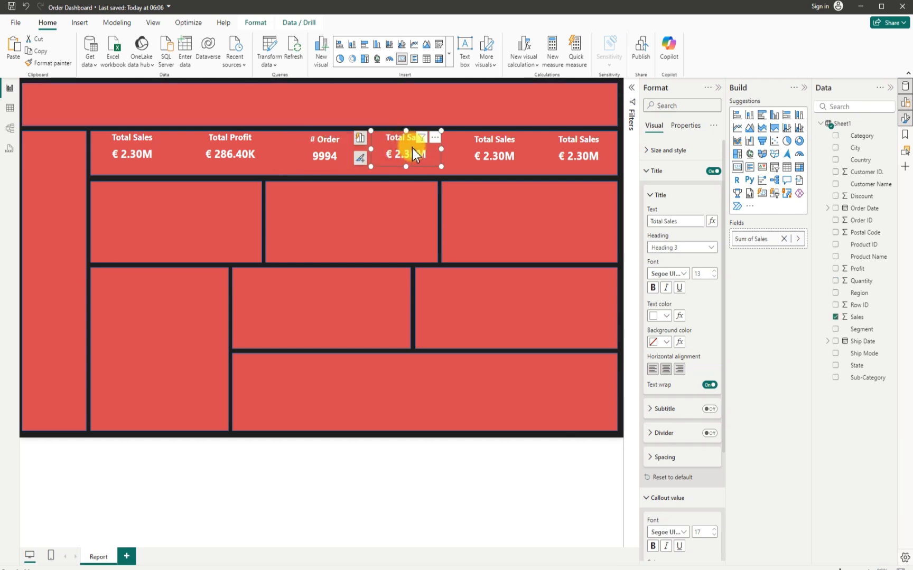
{"action": "left_click_drag", "start_coordinate": [742, 251], "coordinate": [849, 290]}
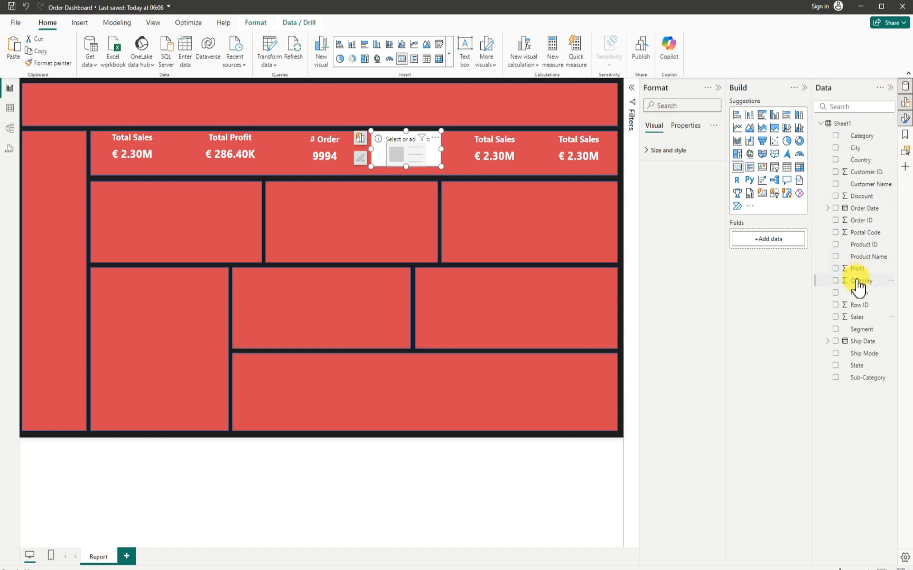
{"action": "left_click", "coordinate": [836, 184]}
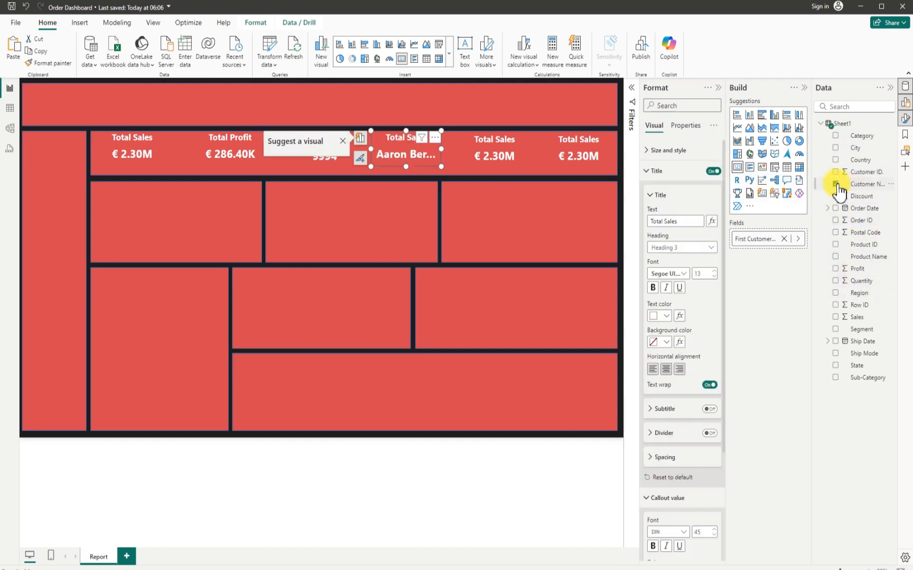
{"action": "right_click", "coordinate": [753, 243]}
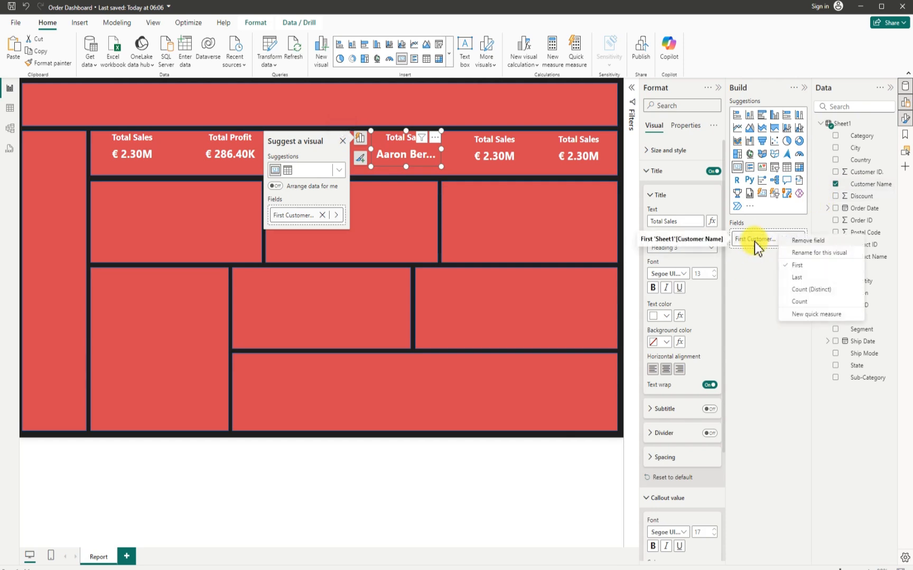
{"action": "left_click", "coordinate": [800, 302]}
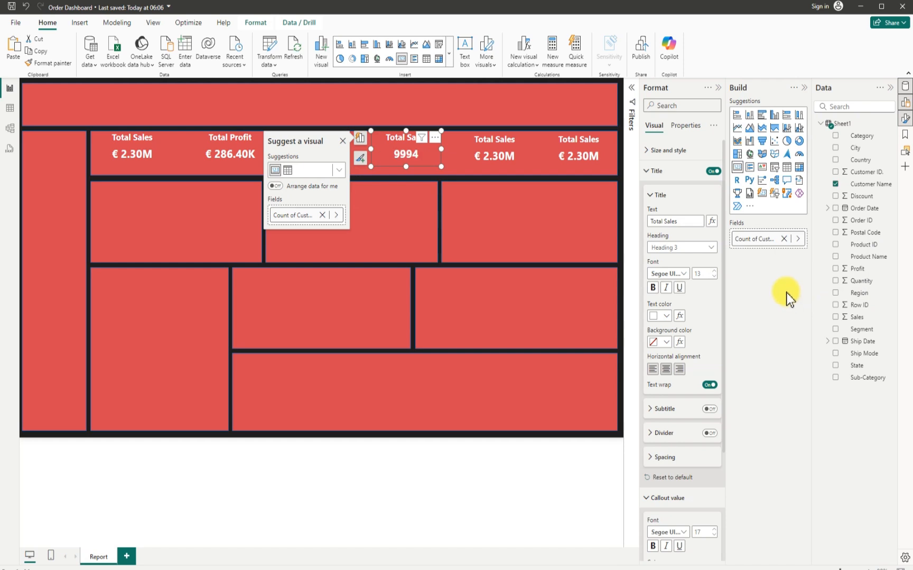
{"action": "right_click", "coordinate": [766, 241]}
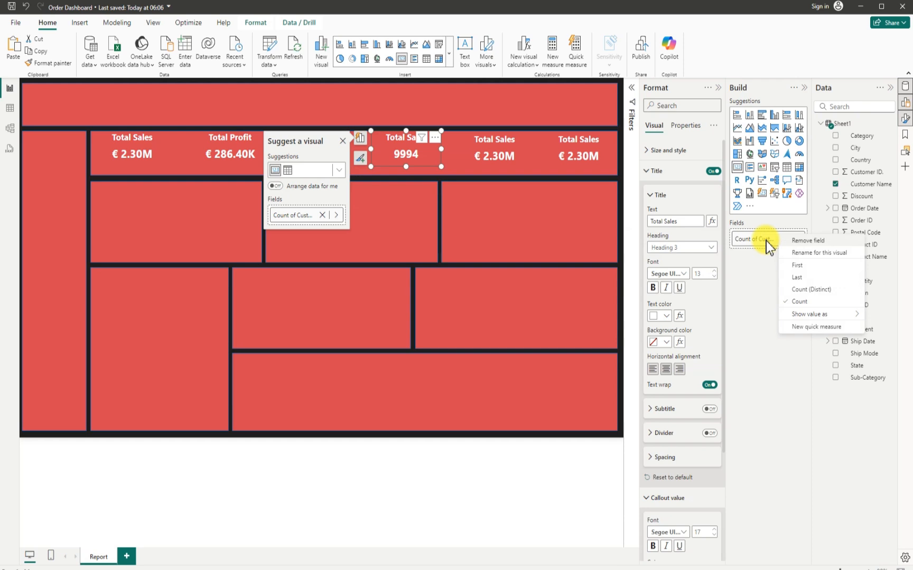
{"action": "left_click", "coordinate": [817, 290]}
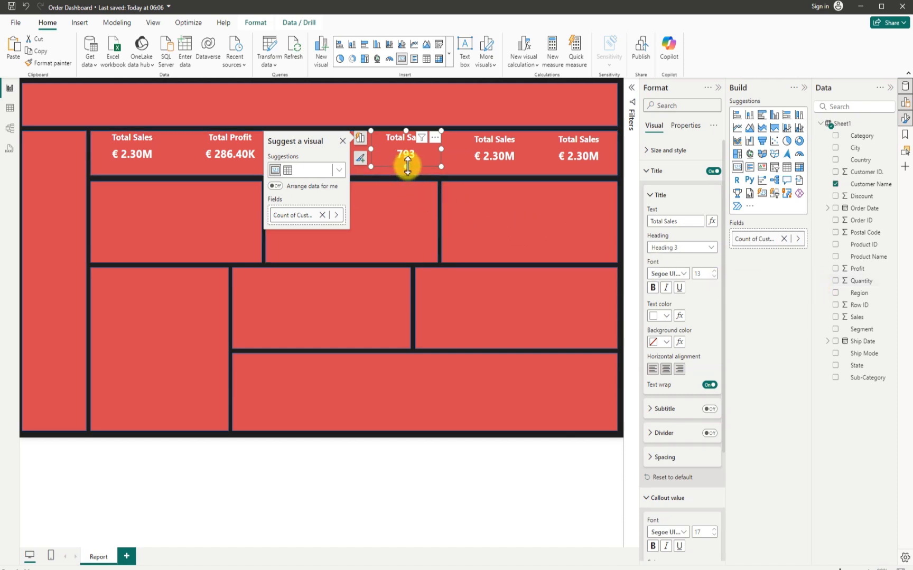
- Change the fourth card's title to "Customer"
{"action": "left_click", "coordinate": [692, 223]}
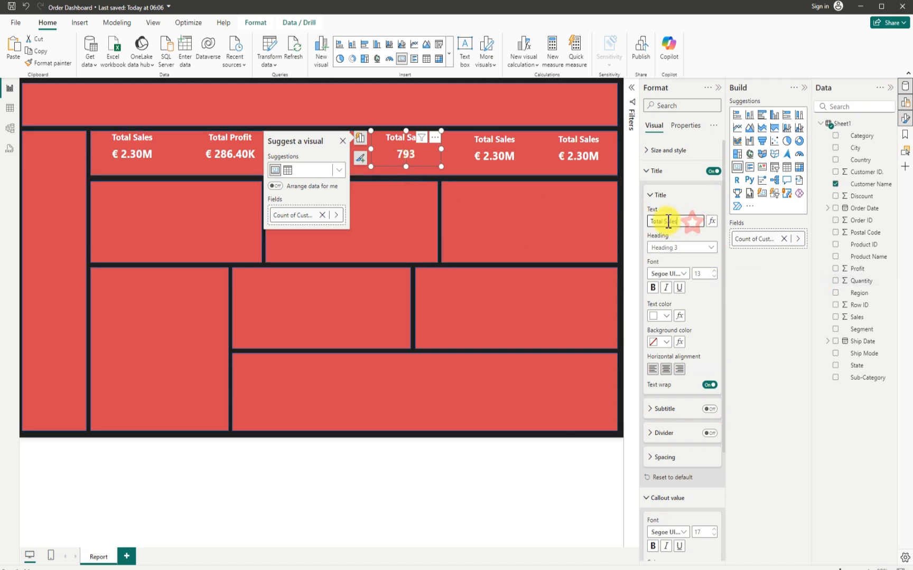
{"action": "left_click_drag", "start_coordinate": [668, 221], "coordinate": [652, 224]}
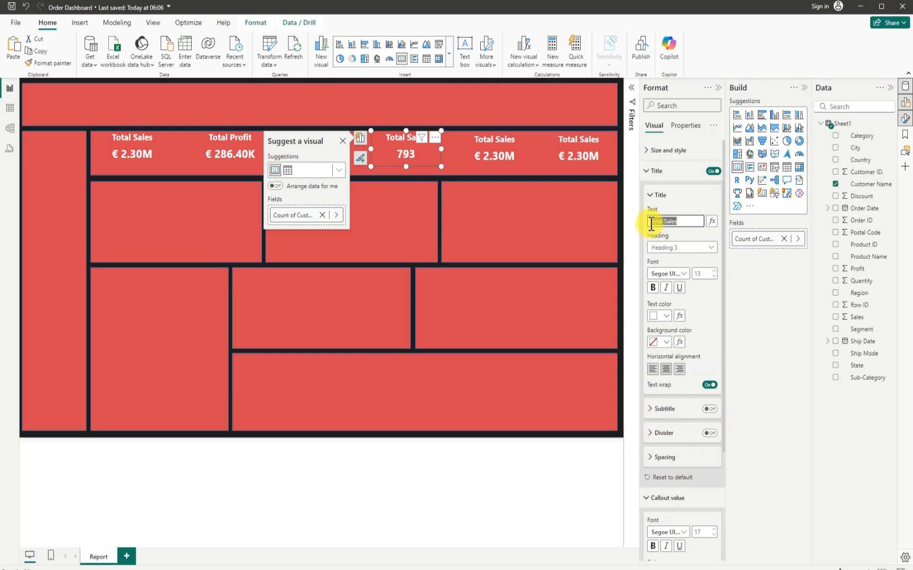
{"action": "key", "text": "BackSpace"}
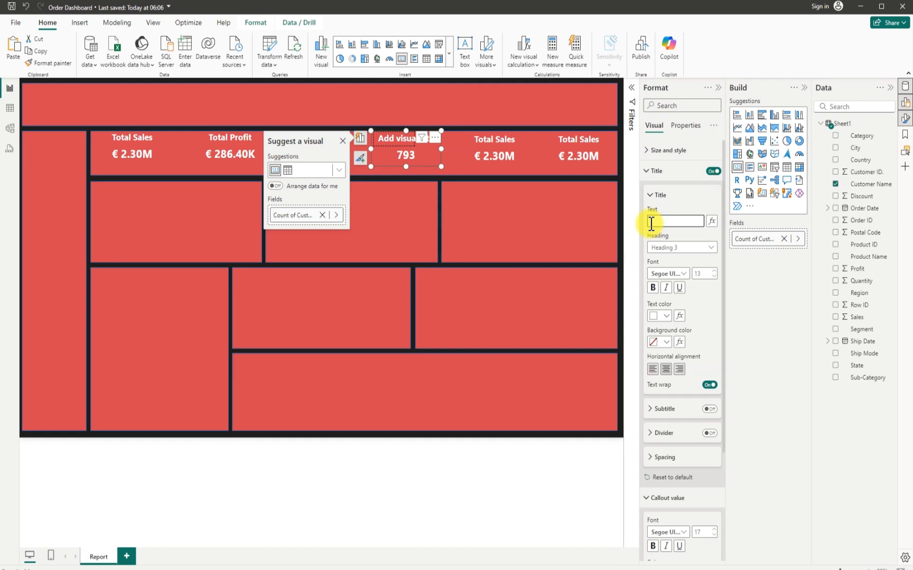
{"action": "type", "text": "Customer"}
- Replace Sales with State in the fifth KPI card, aggregated as Count (Distinct), and change the card's title to "State"
{"action": "left_click", "coordinate": [494, 152]}
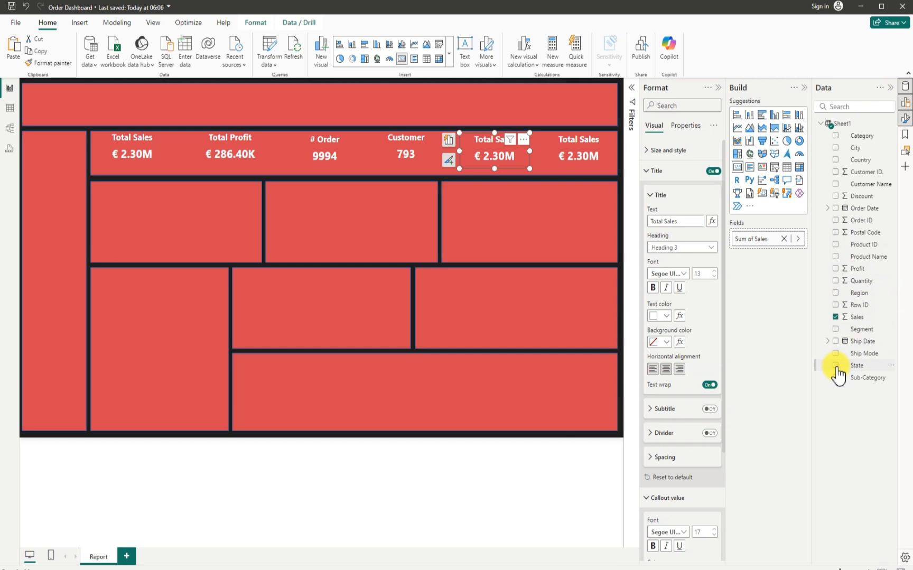
{"action": "left_click", "coordinate": [835, 317]}
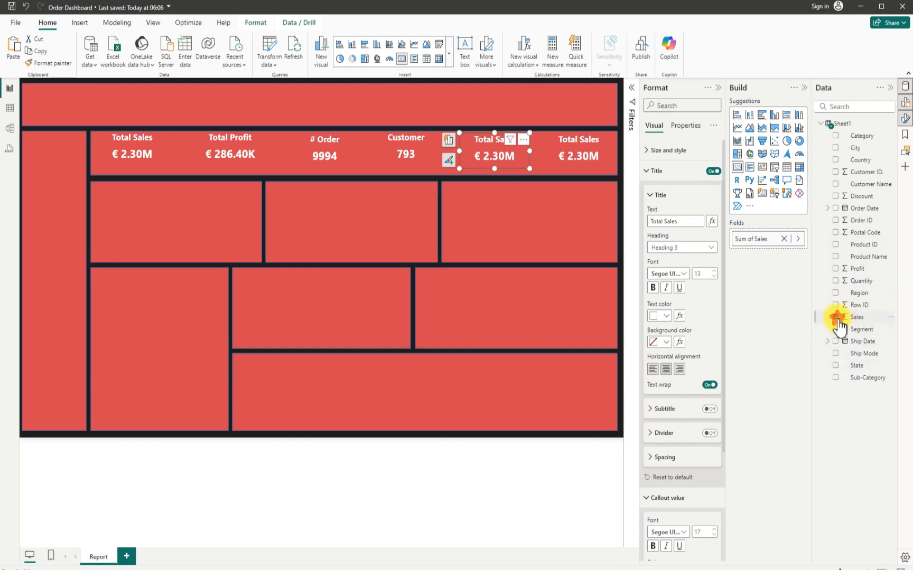
{"action": "left_click", "coordinate": [835, 365]}
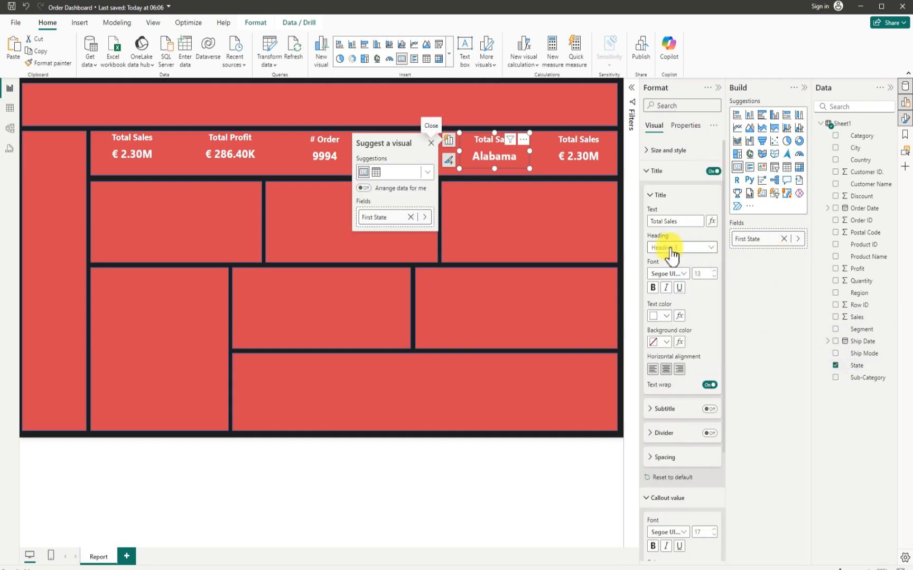
{"action": "right_click", "coordinate": [749, 240]}
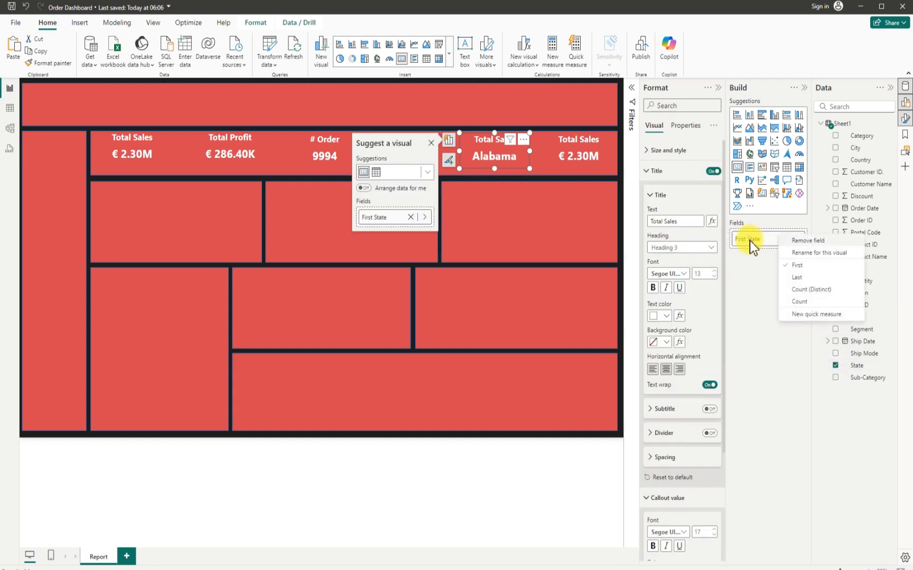
{"action": "left_click", "coordinate": [808, 302]}
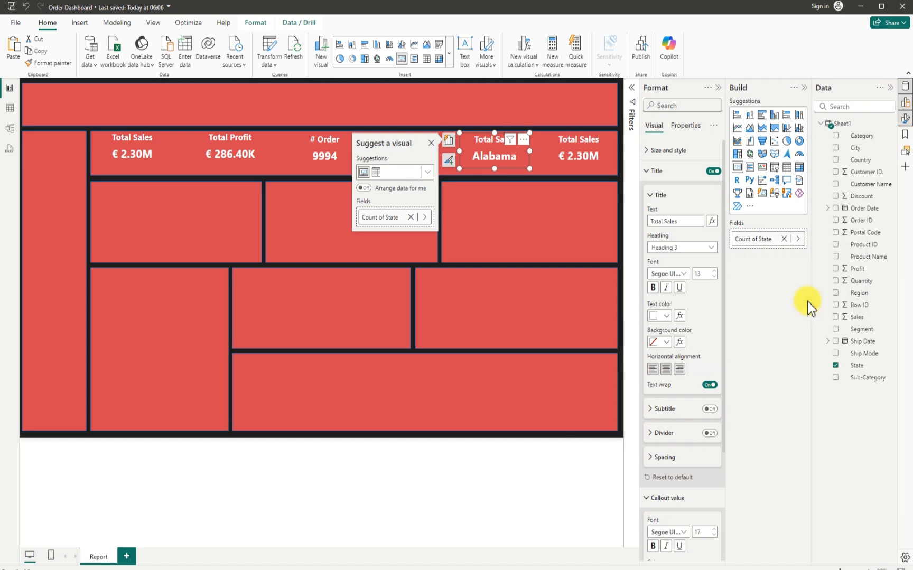
{"action": "right_click", "coordinate": [765, 242]}
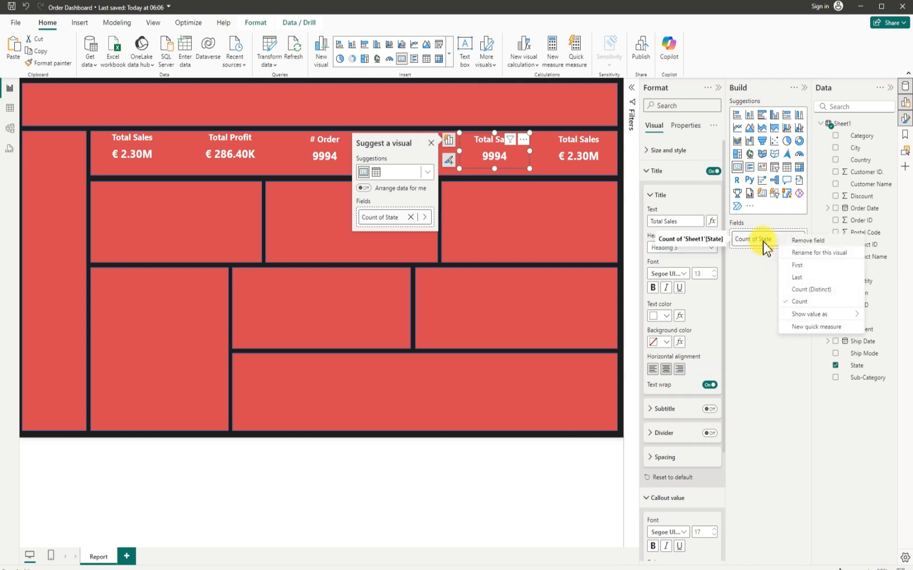
{"action": "left_click", "coordinate": [811, 292]}
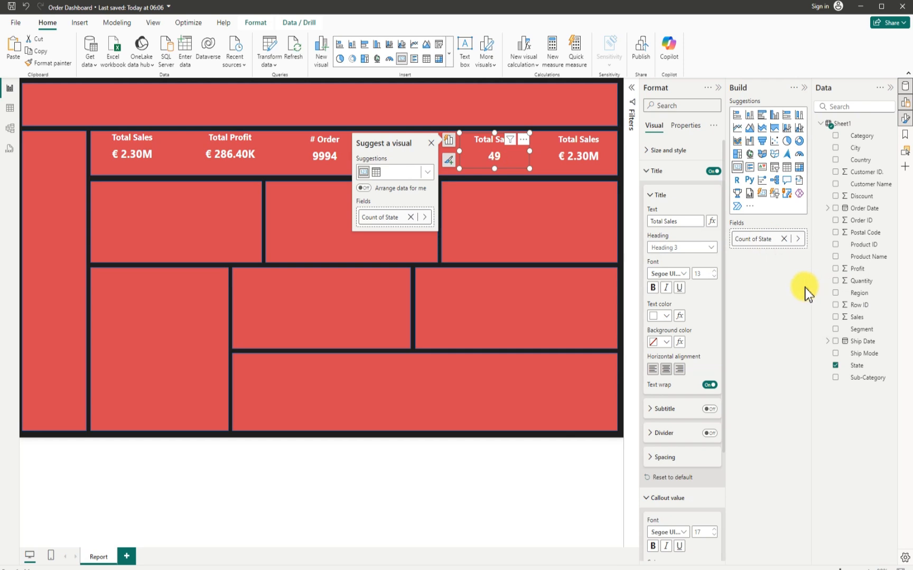
{"action": "left_click_drag", "start_coordinate": [686, 221], "coordinate": [648, 223]}
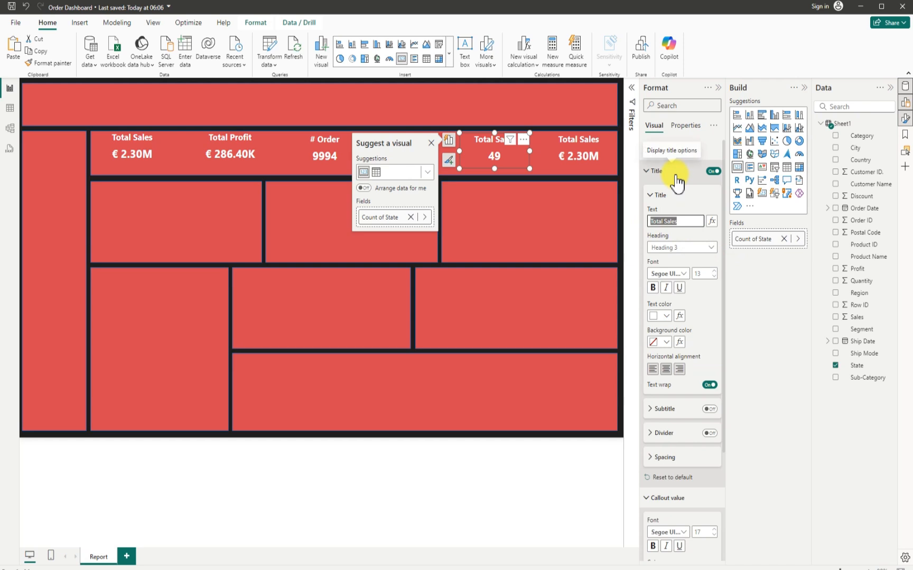
{"action": "type", "text": "State"}
- Replace Sales with Segment in the last KPI card, aggregated as Count (Distinct), and change its title to "Segment"
{"action": "left_click", "coordinate": [572, 153]}
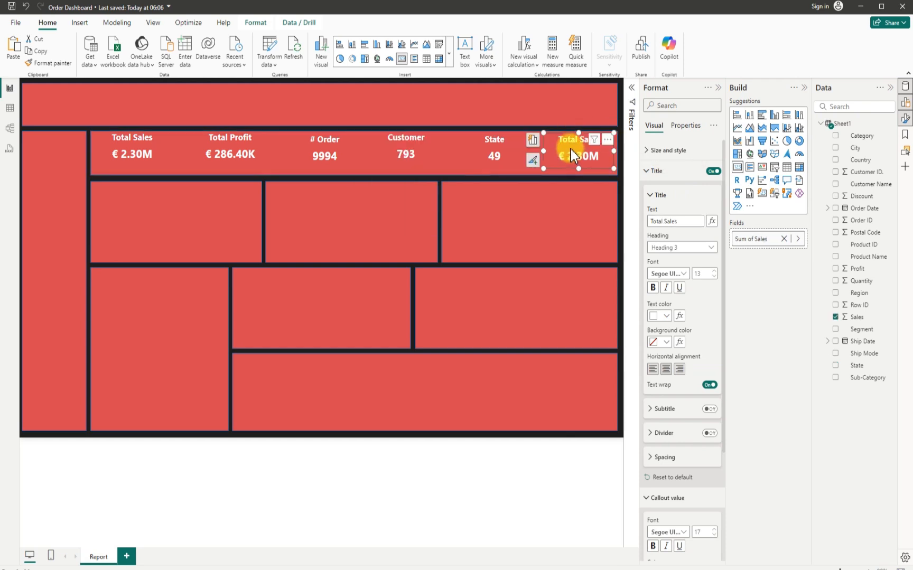
{"action": "left_click", "coordinate": [834, 318]}
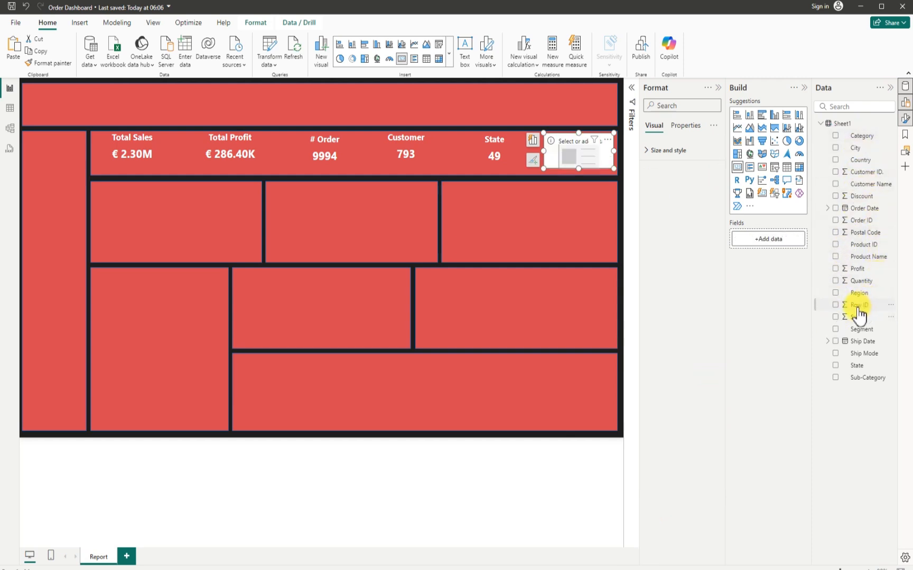
{"action": "left_click", "coordinate": [836, 329]}
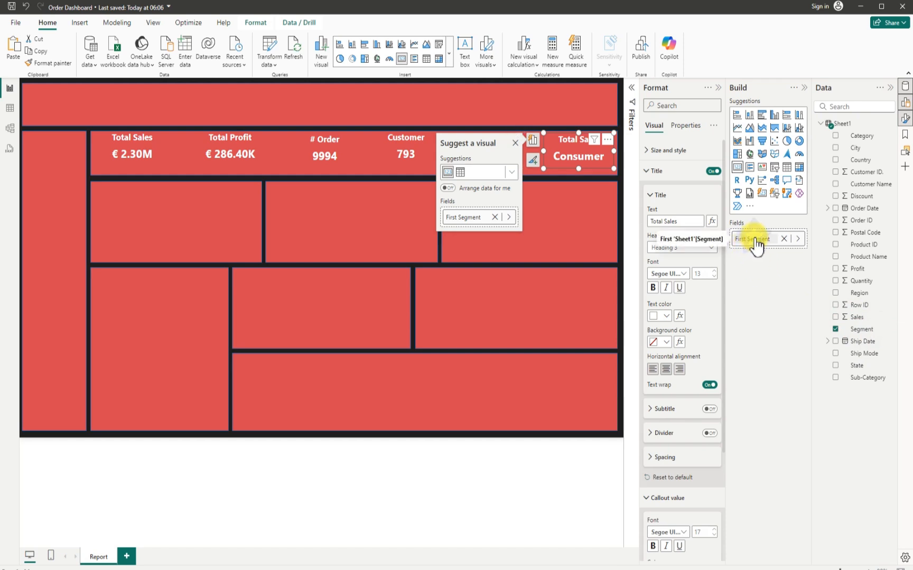
{"action": "right_click", "coordinate": [756, 240]}
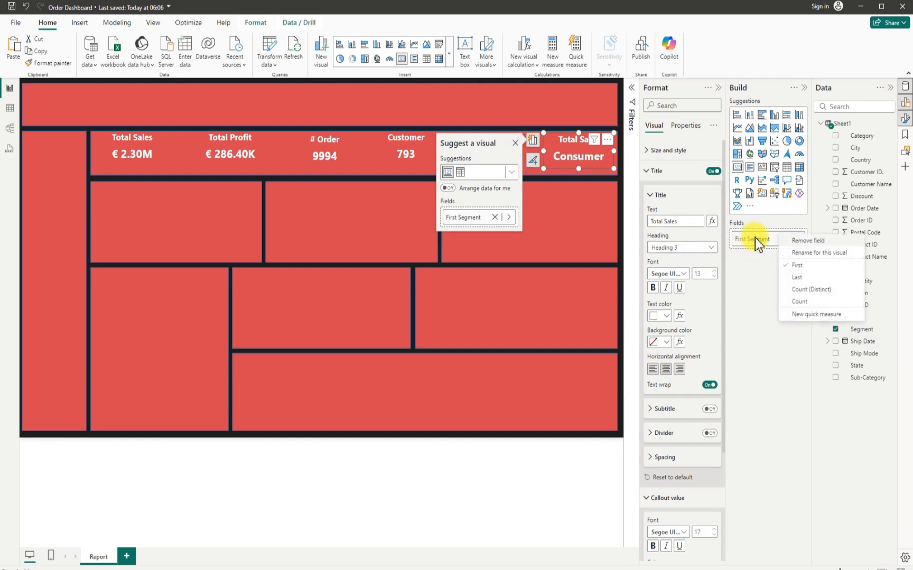
{"action": "left_click", "coordinate": [810, 289]}
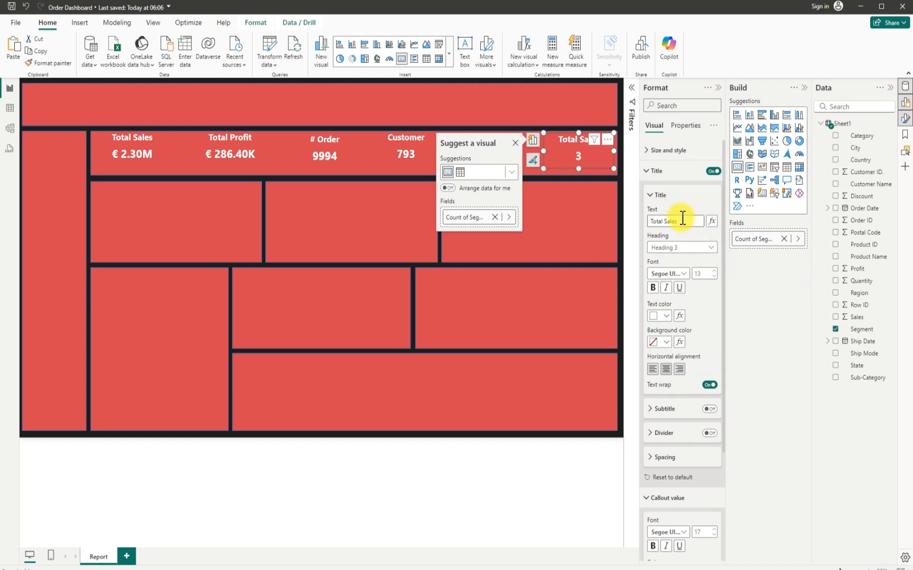
{"action": "left_click_drag", "start_coordinate": [683, 217], "coordinate": [646, 219]}
{"action": "type", "text": "Segment"}
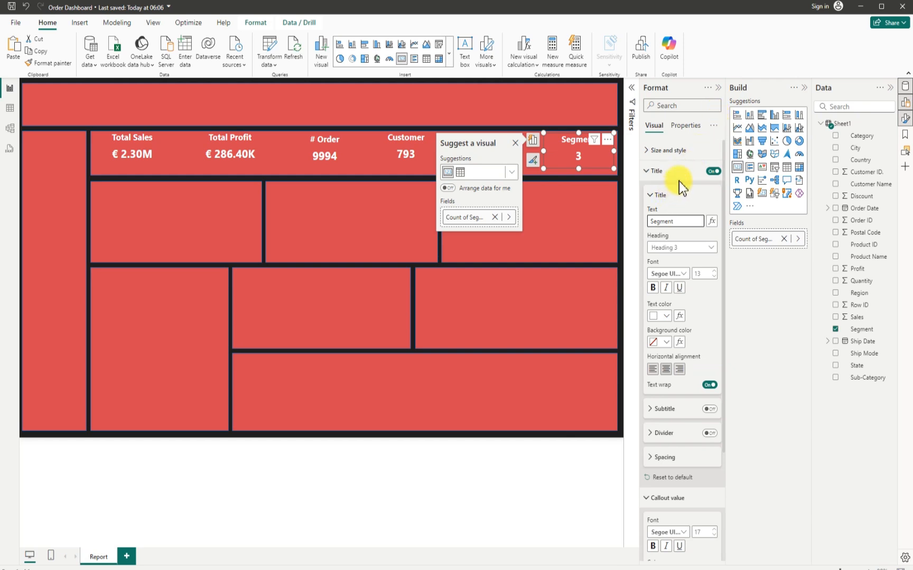
{"action": "left_click", "coordinate": [565, 229]}
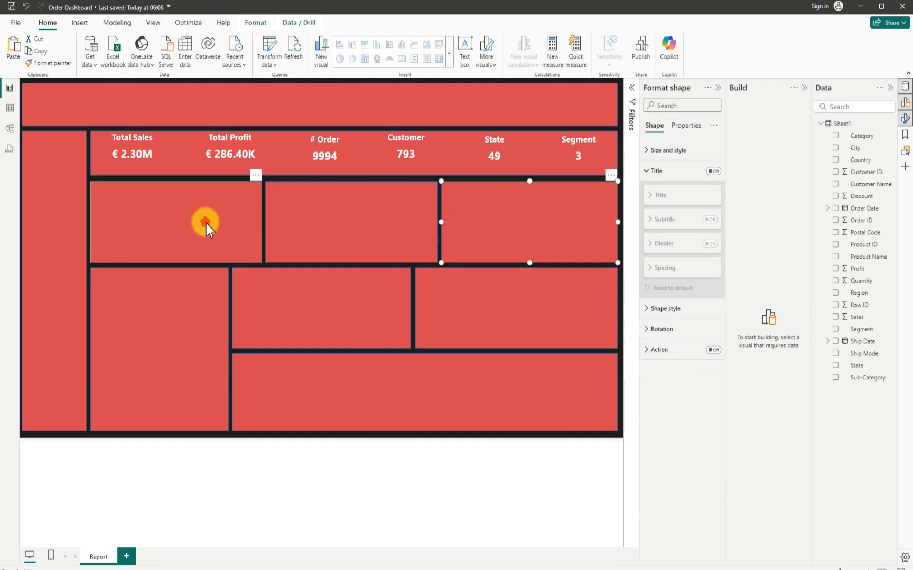
- Hide the Format and Data panes, keep the Build pane open, and clear the selection on the report canvas
{"action": "left_click", "coordinate": [206, 223]}
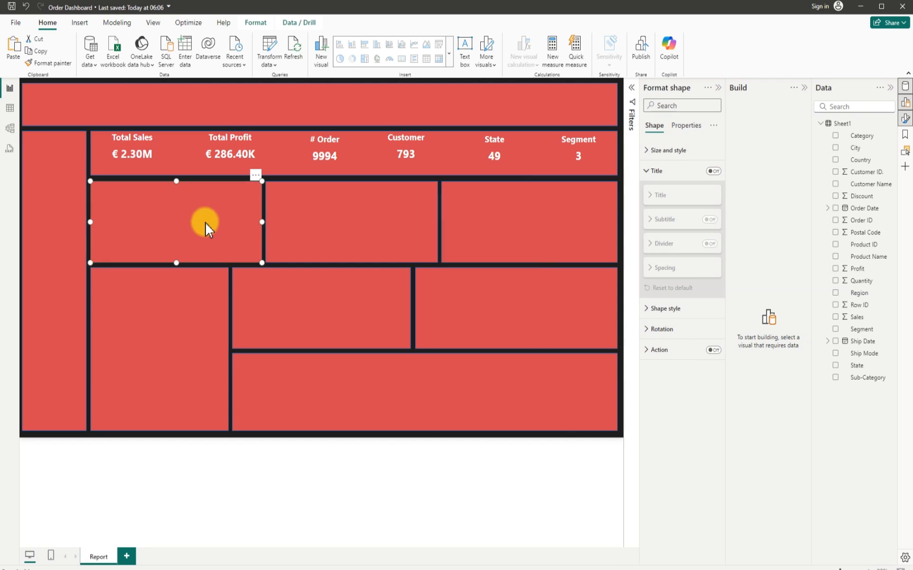
{"action": "left_click", "coordinate": [718, 88]}
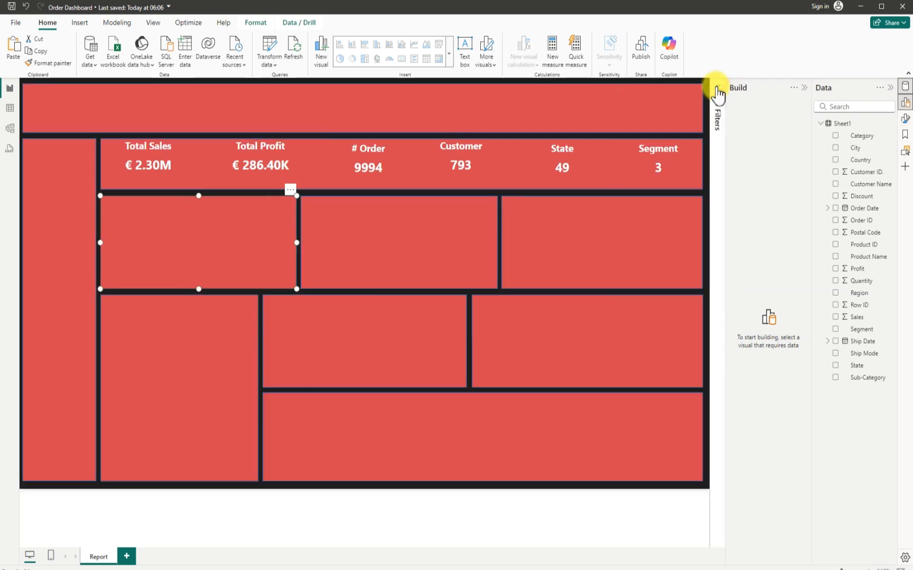
{"action": "left_click", "coordinate": [804, 89]}
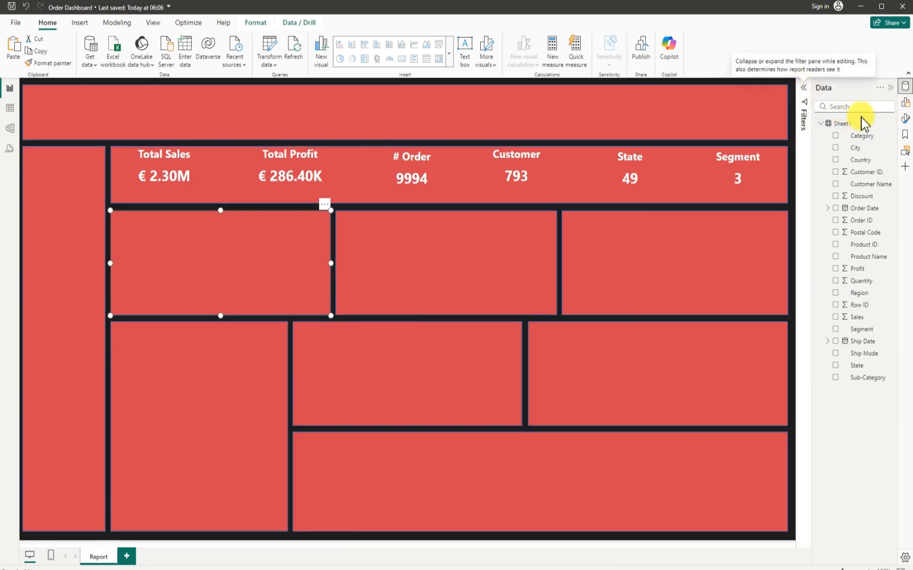
{"action": "left_click", "coordinate": [904, 102]}
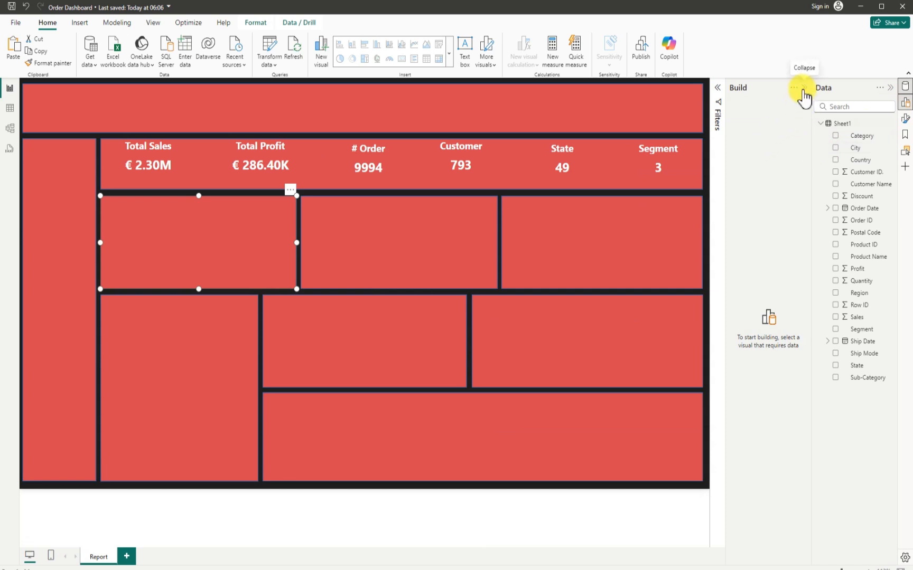
{"action": "left_click", "coordinate": [905, 86]}
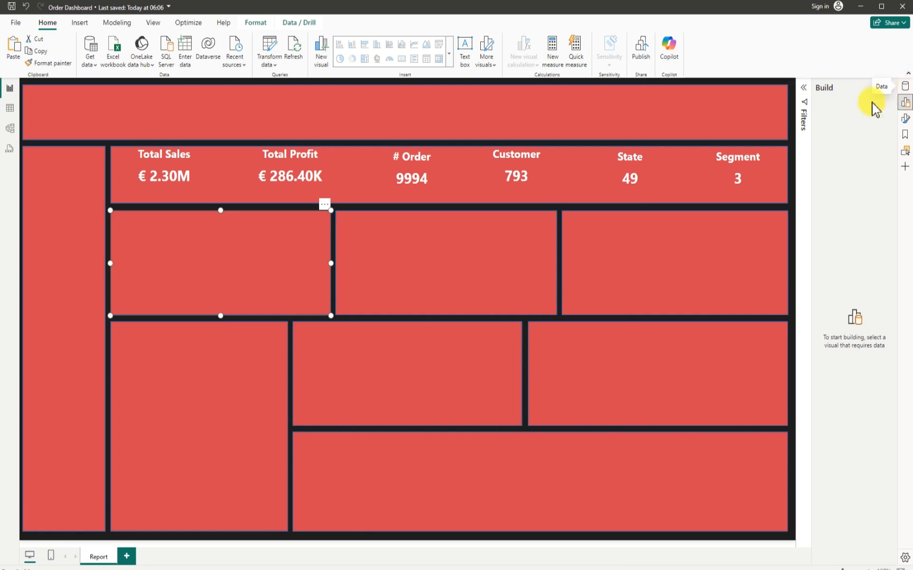
{"action": "left_click", "coordinate": [396, 180]}
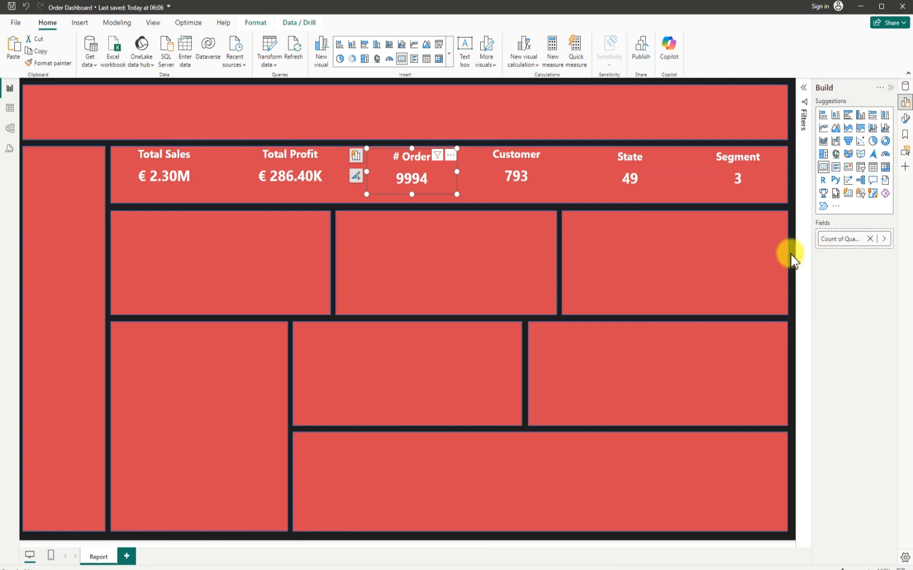
{"action": "left_click", "coordinate": [546, 209]}
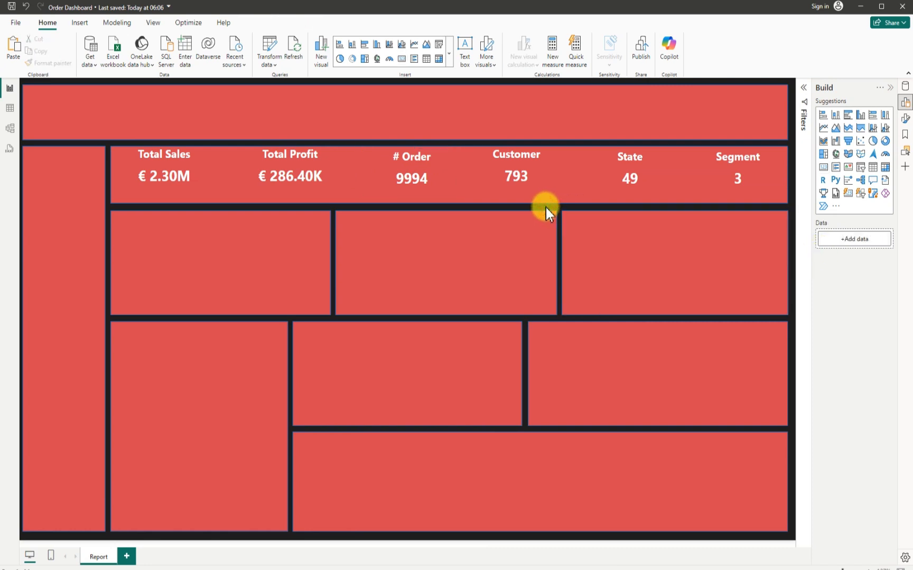
- Insert an empty donut chart and resize it to fill the first red box below the KPI row
{"action": "left_click", "coordinate": [885, 141]}
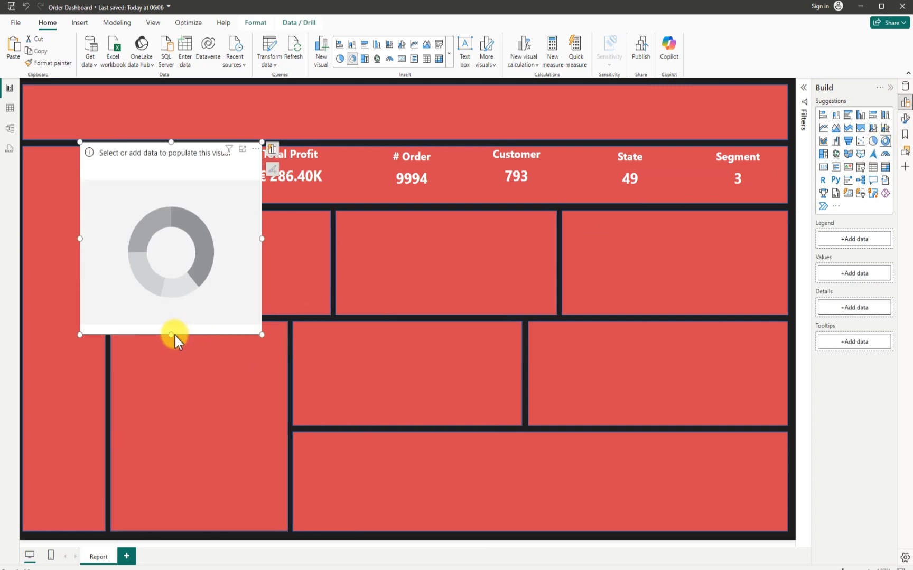
{"action": "left_click_drag", "start_coordinate": [172, 336], "coordinate": [230, 288]}
{"action": "left_click_drag", "start_coordinate": [214, 194], "coordinate": [201, 234]}
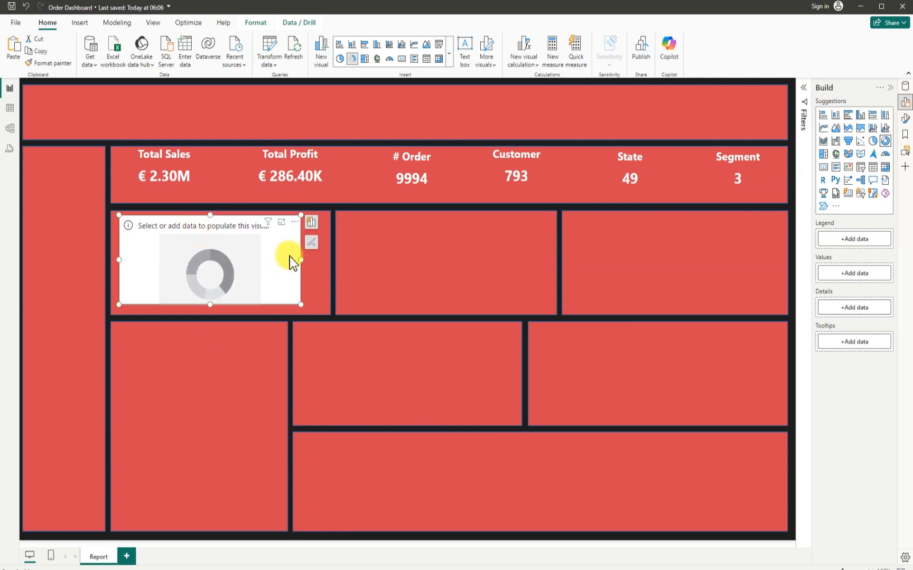
{"action": "left_click_drag", "start_coordinate": [300, 260], "coordinate": [321, 260]}
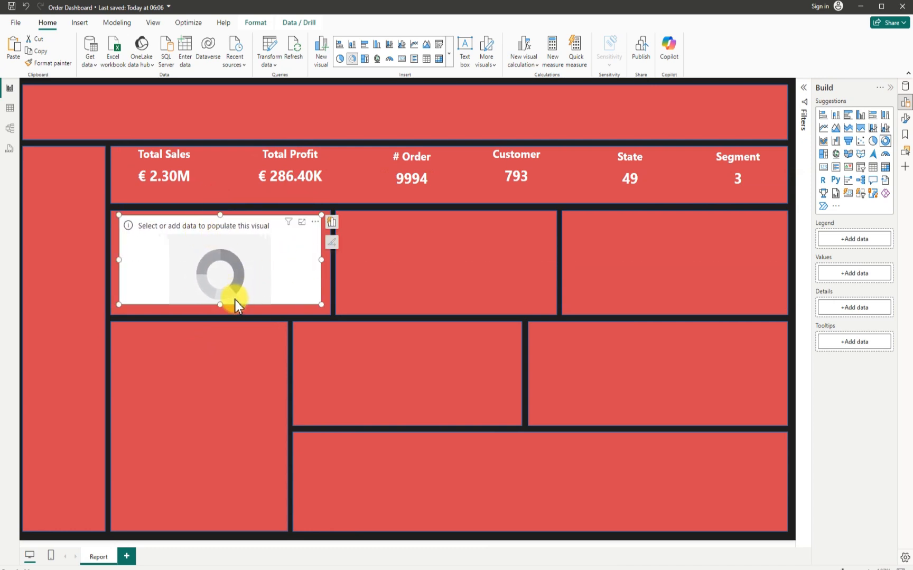
{"action": "left_click_drag", "start_coordinate": [220, 305], "coordinate": [206, 285]}
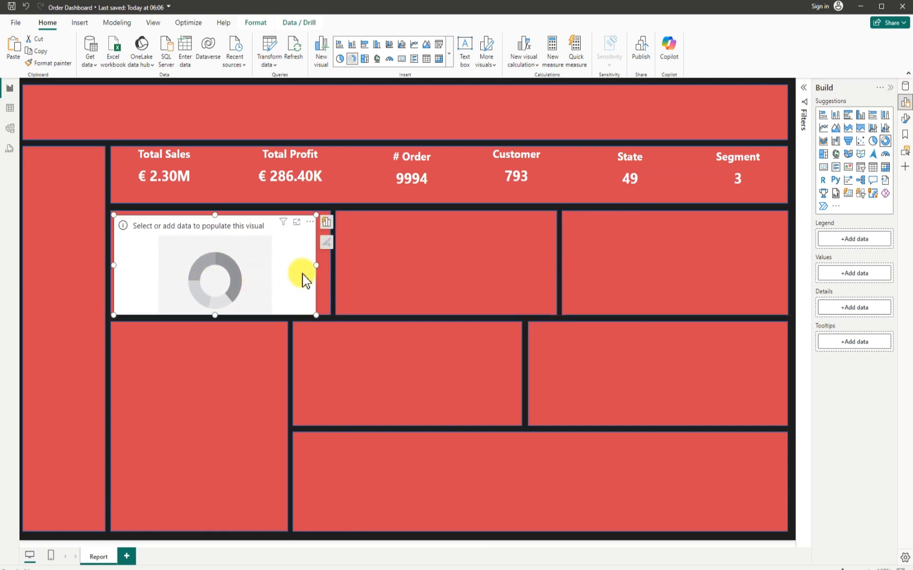
{"action": "left_click_drag", "start_coordinate": [315, 265], "coordinate": [273, 271]}
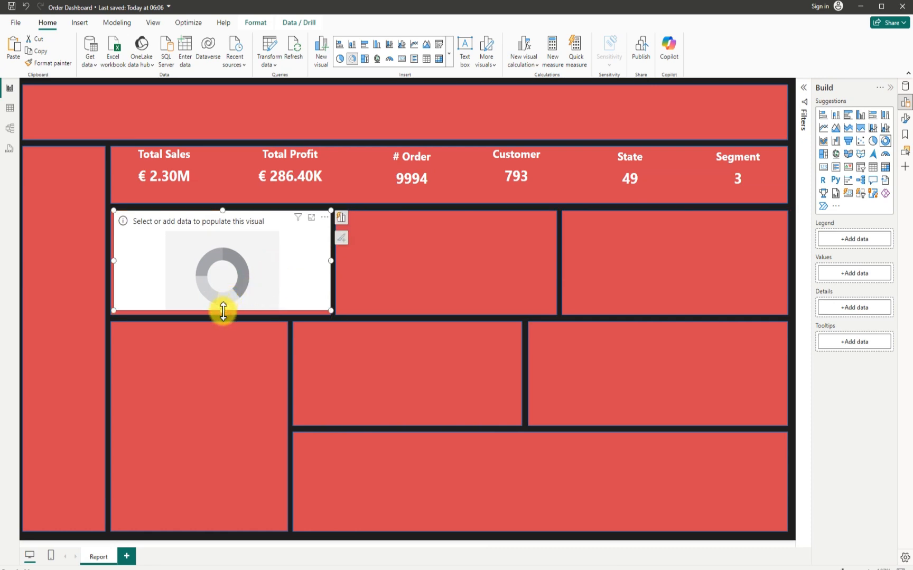
{"action": "left_click_drag", "start_coordinate": [221, 311], "coordinate": [224, 313]}
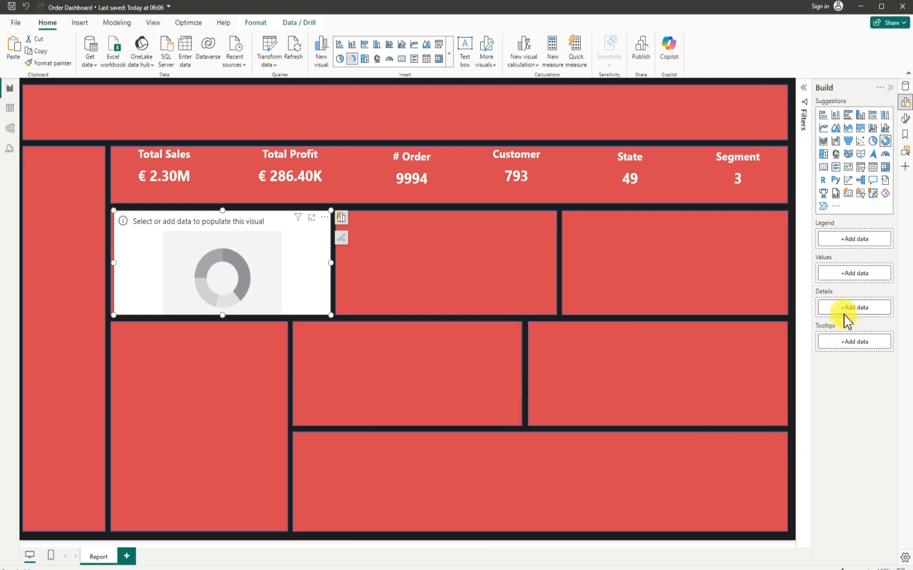
- Set the donut chart's legend to Region and its values to Quantity, and extend the chart slightly downward
{"action": "left_click", "coordinate": [904, 88]}
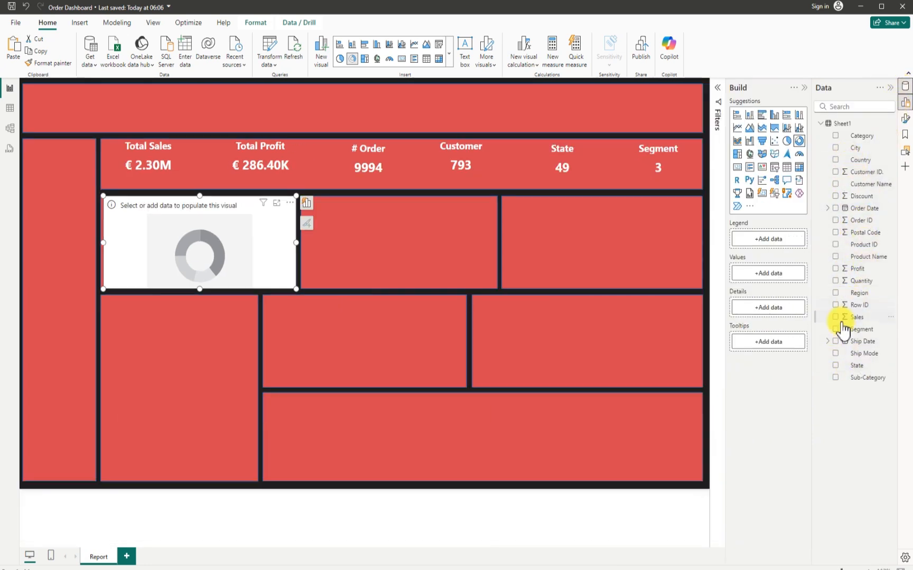
{"action": "left_click", "coordinate": [836, 294]}
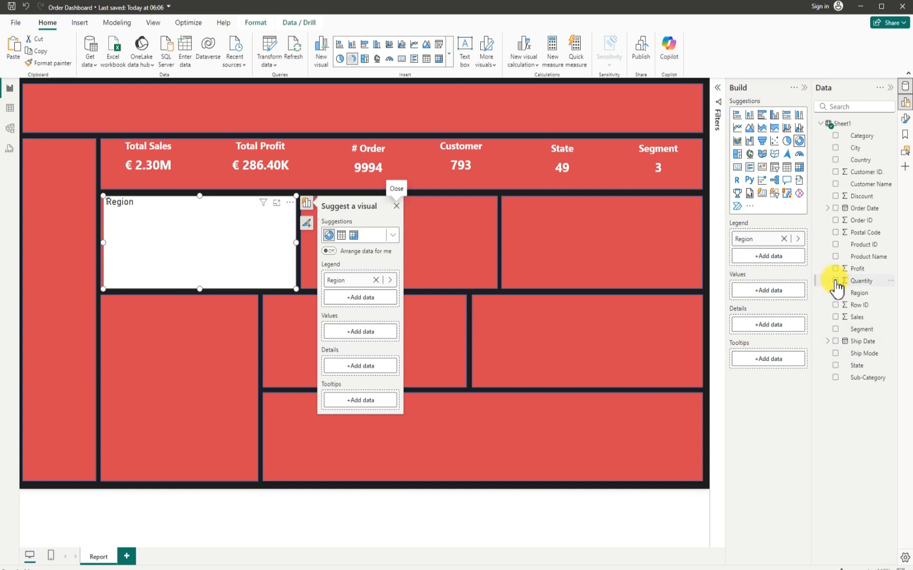
{"action": "left_click", "coordinate": [836, 281]}
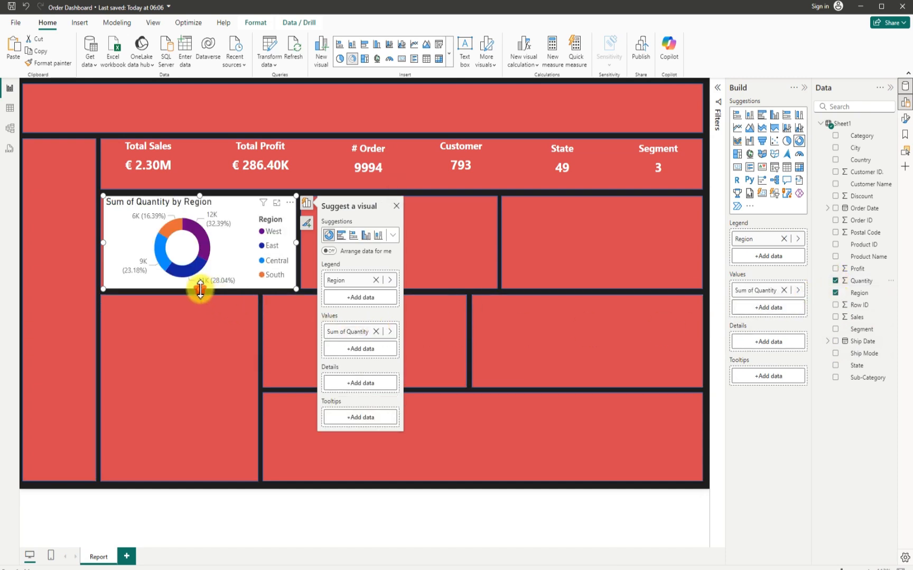
{"action": "left_click_drag", "start_coordinate": [200, 289], "coordinate": [200, 294]}
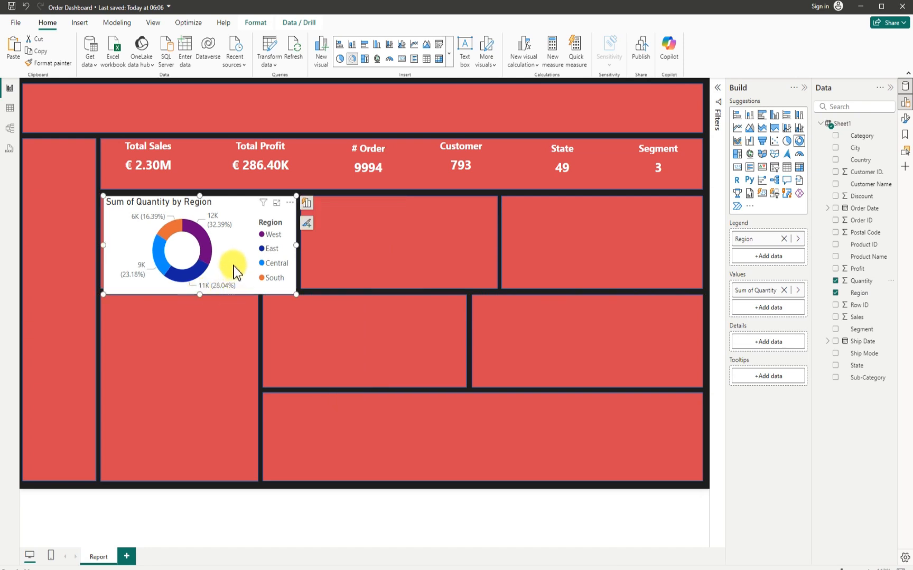
- Set the donut chart's detail label contents to All detail labels
{"action": "left_click", "coordinate": [289, 204]}
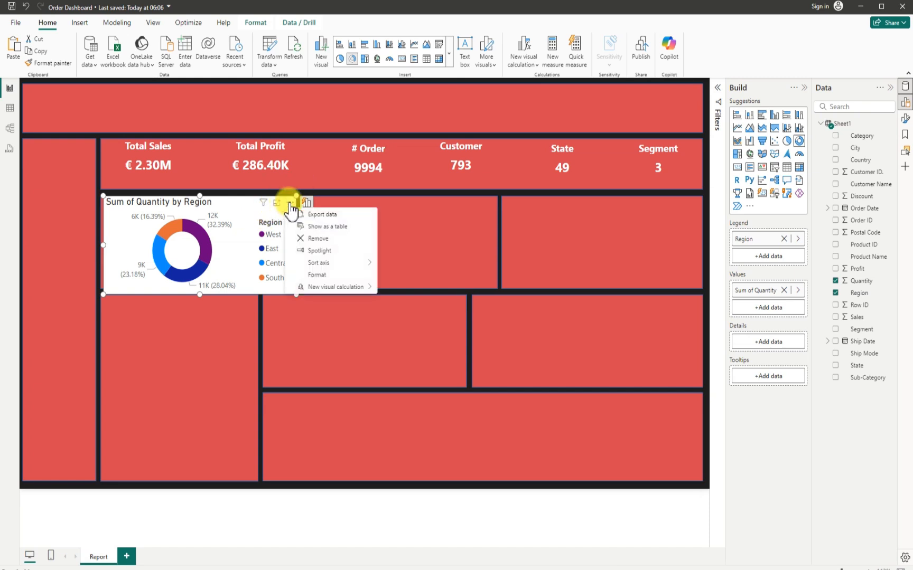
{"action": "left_click", "coordinate": [315, 275]}
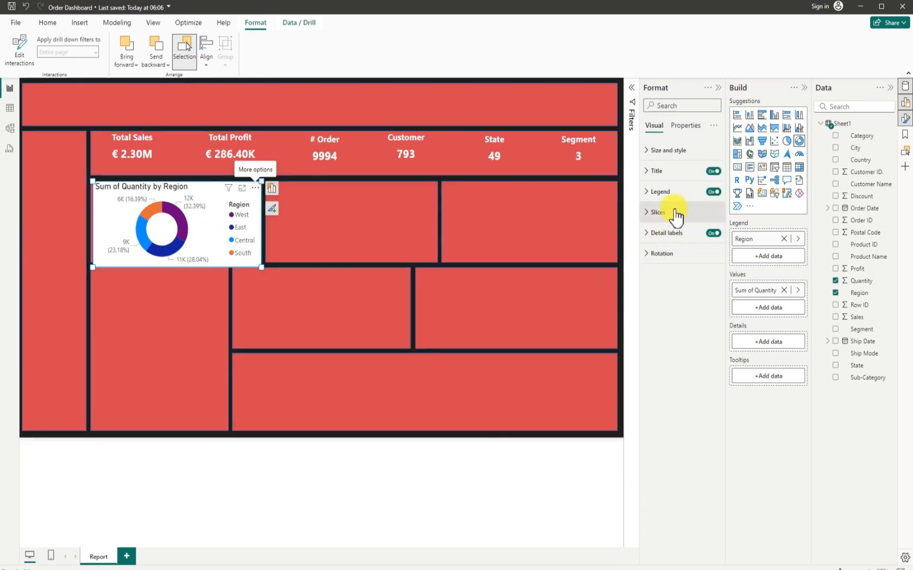
{"action": "left_click", "coordinate": [647, 234]}
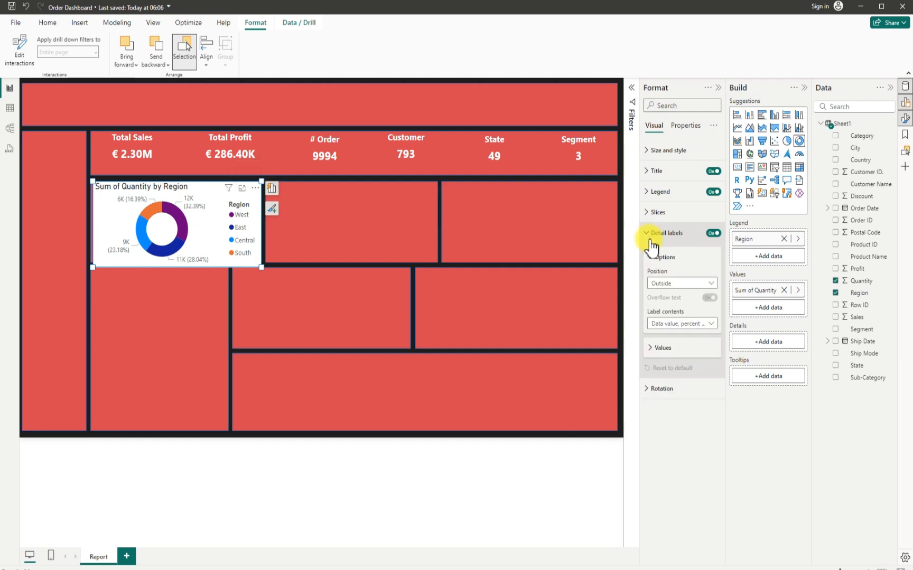
{"action": "left_click", "coordinate": [711, 324]}
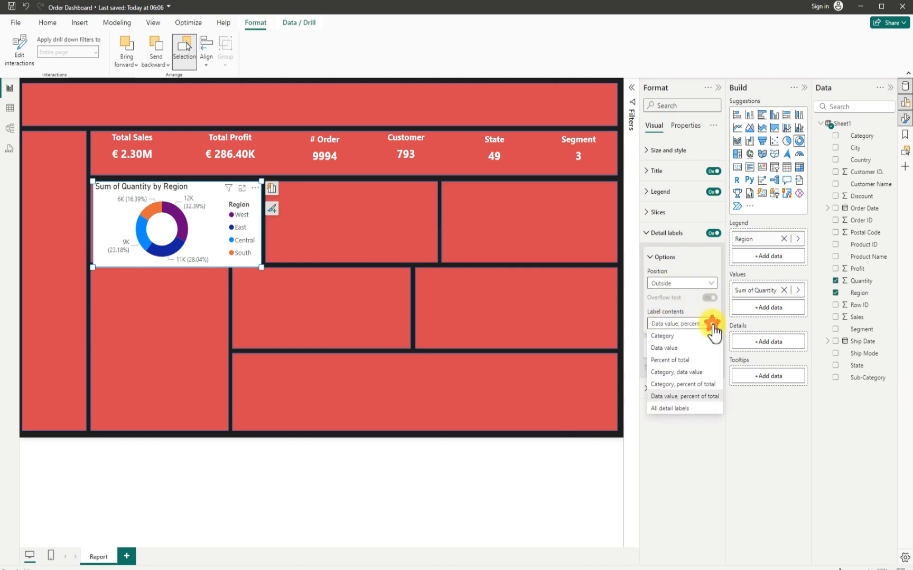
{"action": "left_click", "coordinate": [662, 411]}
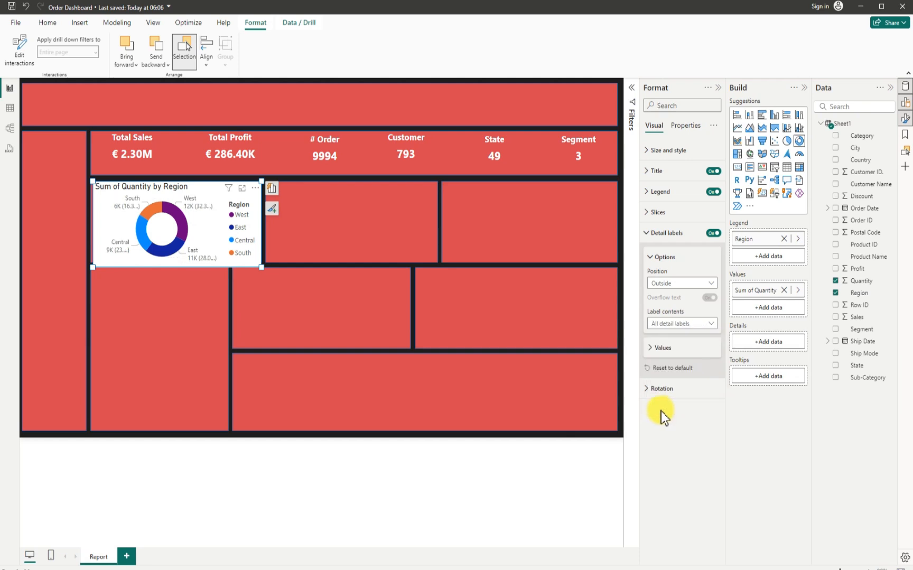
- Widen the donut chart slightly, align it with the first red box below the KPI row, and turn off its legend
{"action": "mouse_move", "coordinate": [262, 267]}
{"action": "left_mouse_down"}
{"action": "mouse_move", "coordinate": [272, 269]}
{"action": "mouse_move", "coordinate": [260, 267]}
{"action": "left_mouse_up"}
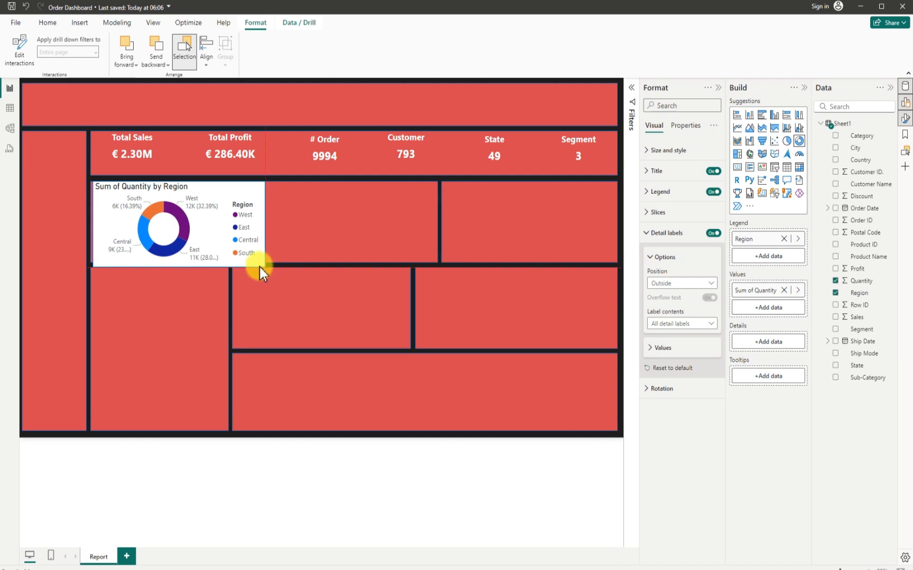
{"action": "left_click_drag", "start_coordinate": [214, 242], "coordinate": [212, 247]}
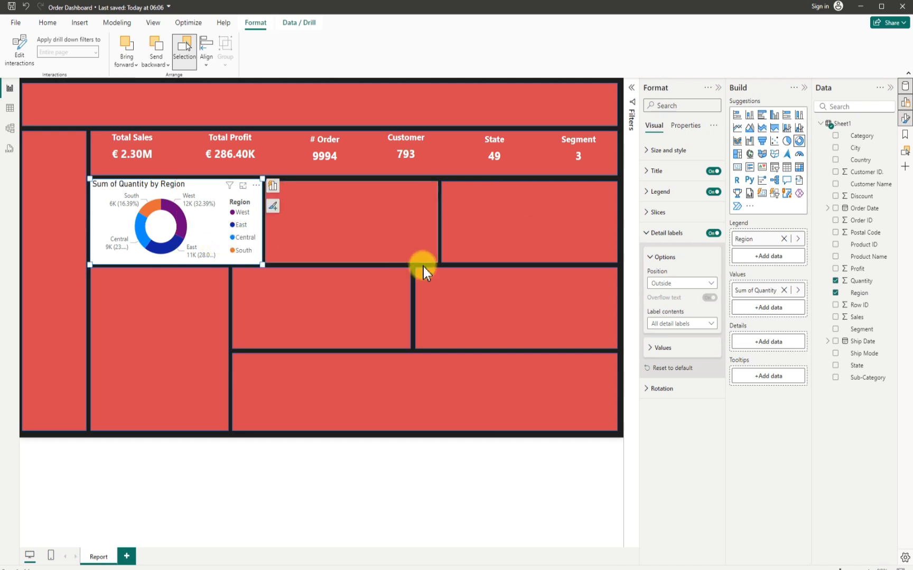
{"action": "left_click", "coordinate": [712, 193]}
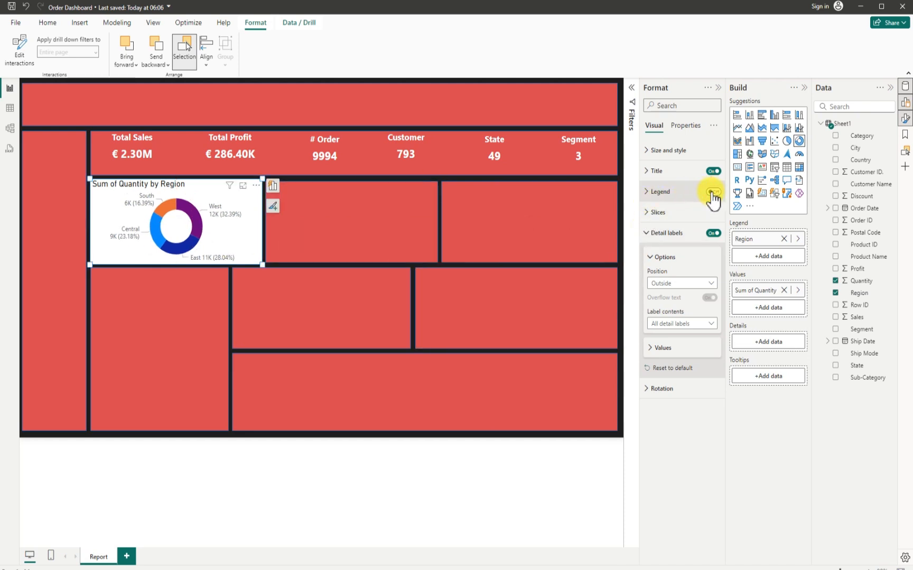
- Change the donut chart's title text to "Order by Region"
{"action": "left_click", "coordinate": [649, 173]}
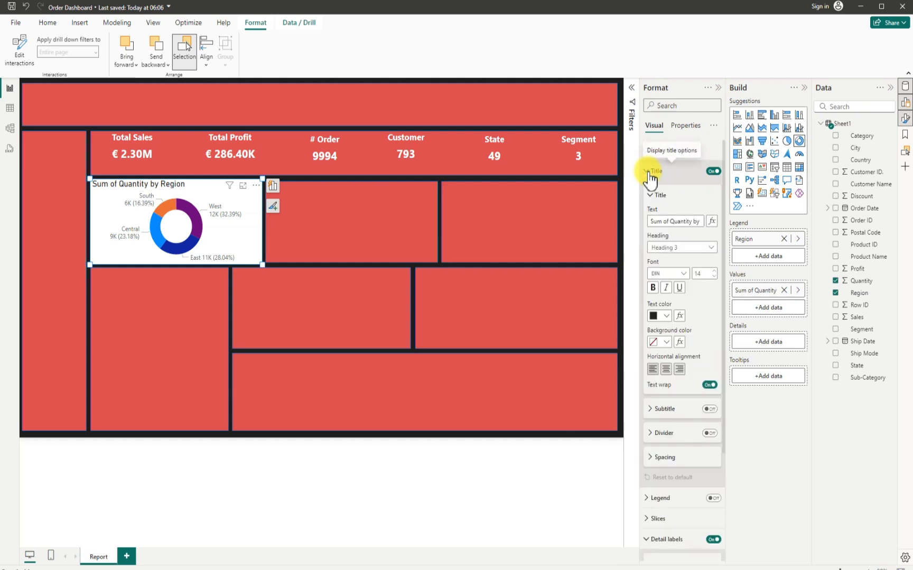
{"action": "left_click_drag", "start_coordinate": [699, 220], "coordinate": [635, 220]}
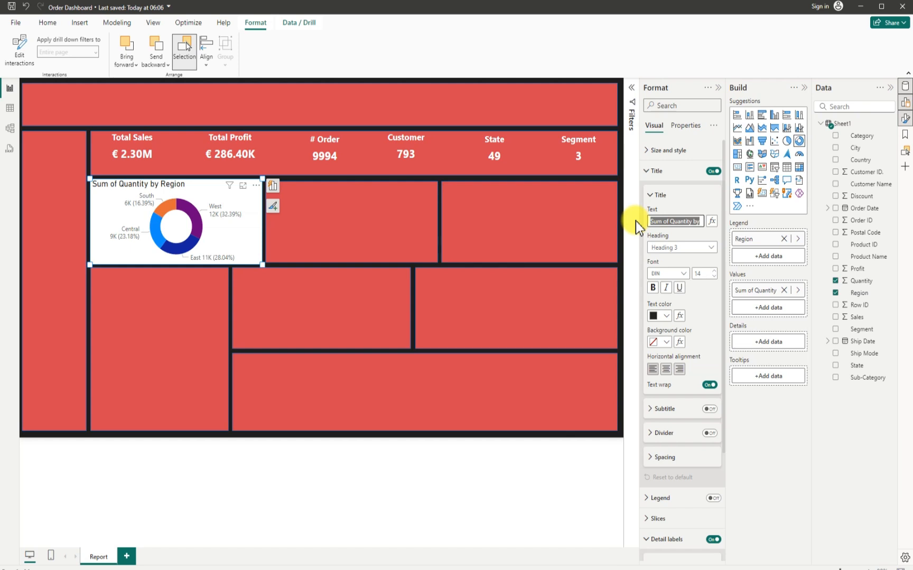
{"action": "left_click", "coordinate": [692, 220]}
{"action": "type", "text": "O"}
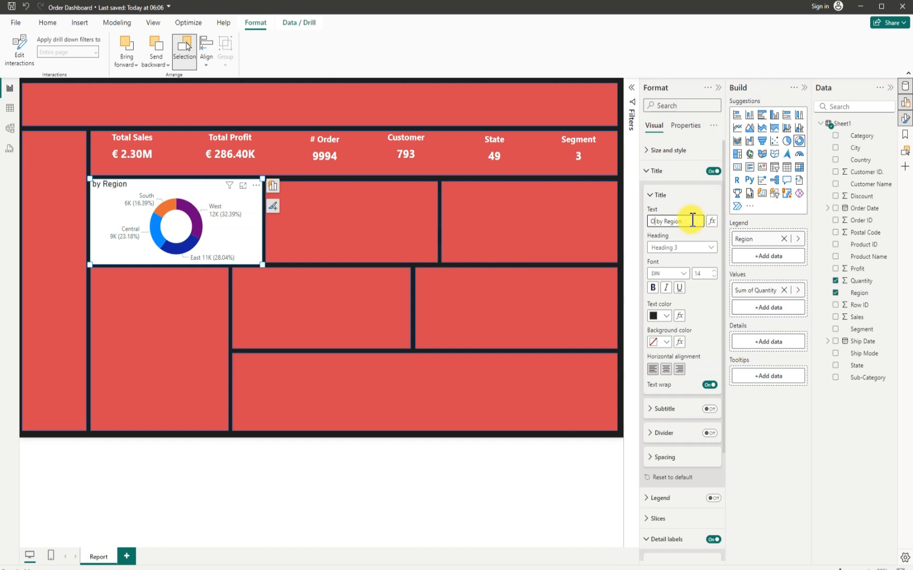
{"action": "type", "text": "rder"}
- Center the donut chart's title and set its text color to white
{"action": "left_click", "coordinate": [667, 369]}
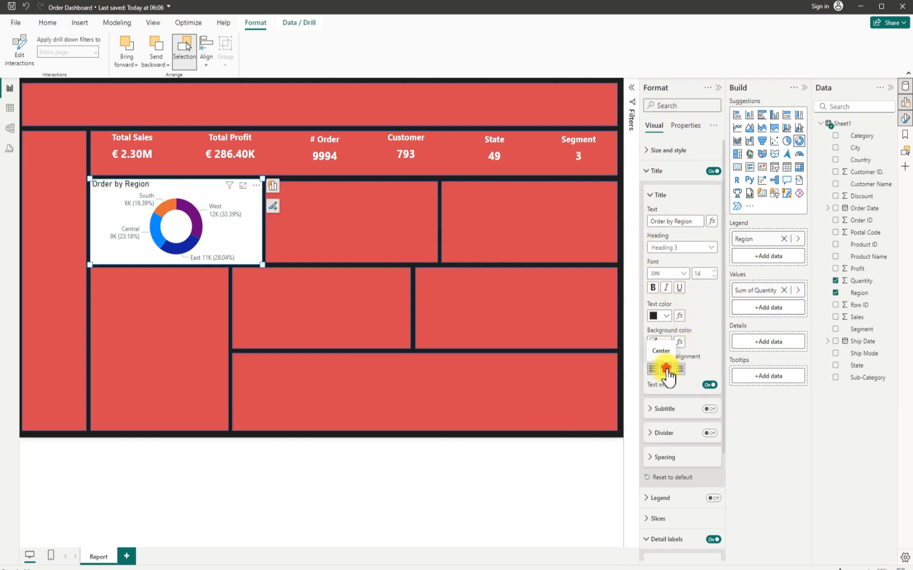
{"action": "left_click", "coordinate": [667, 316]}
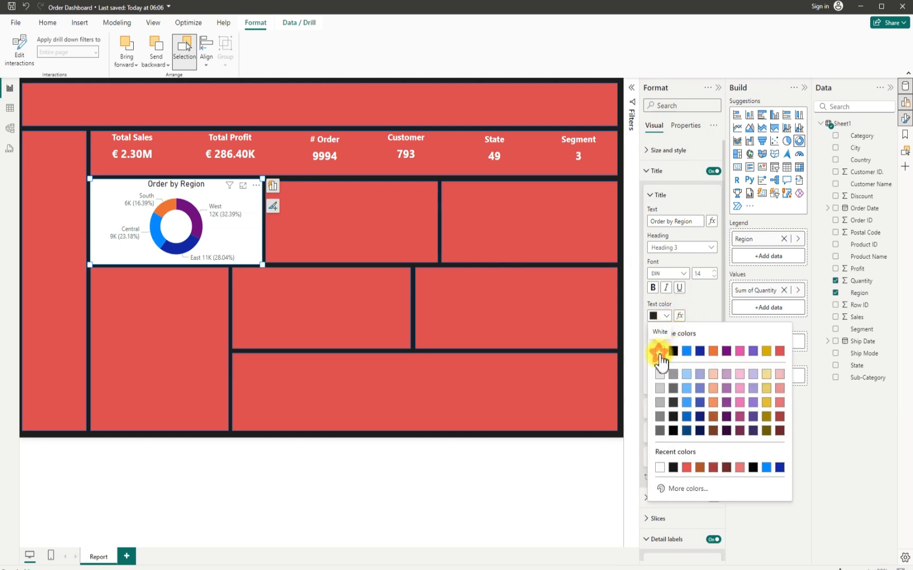
{"action": "left_click", "coordinate": [659, 351]}
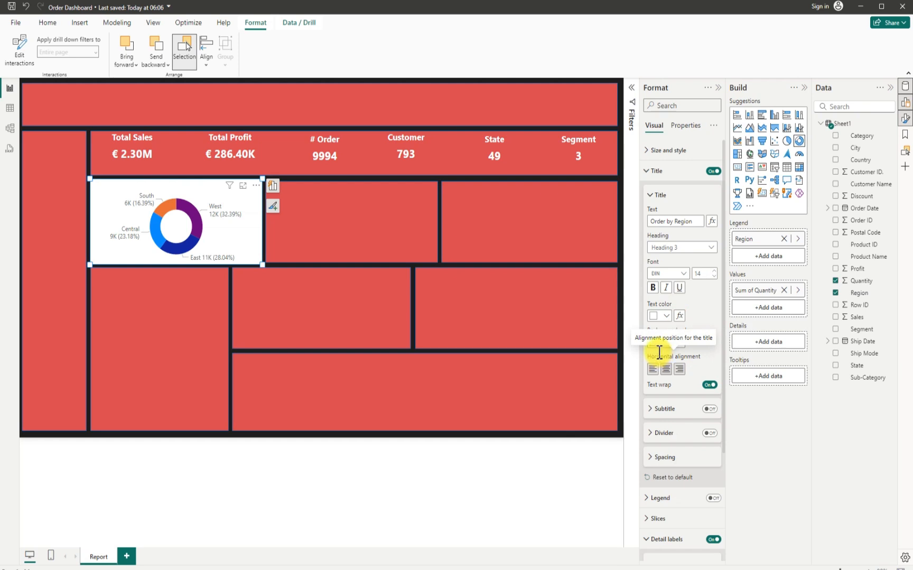
- Set the color of the donut chart's detail label values to white
{"action": "scroll", "coordinate": [682, 470], "scroll_direction": "down", "scroll_amount": 5}
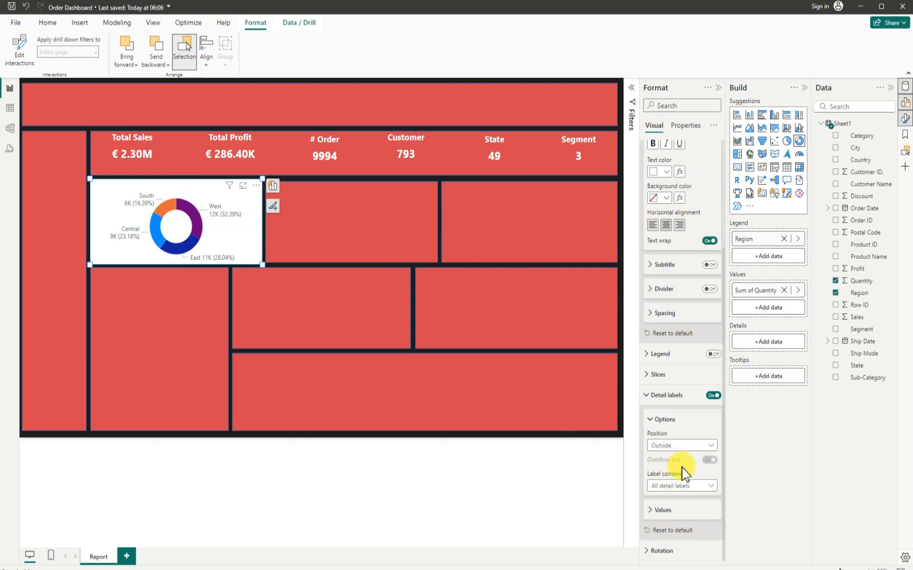
{"action": "left_click", "coordinate": [653, 511]}
{"action": "scroll", "coordinate": [670, 502], "scroll_direction": "down", "scroll_amount": 5}
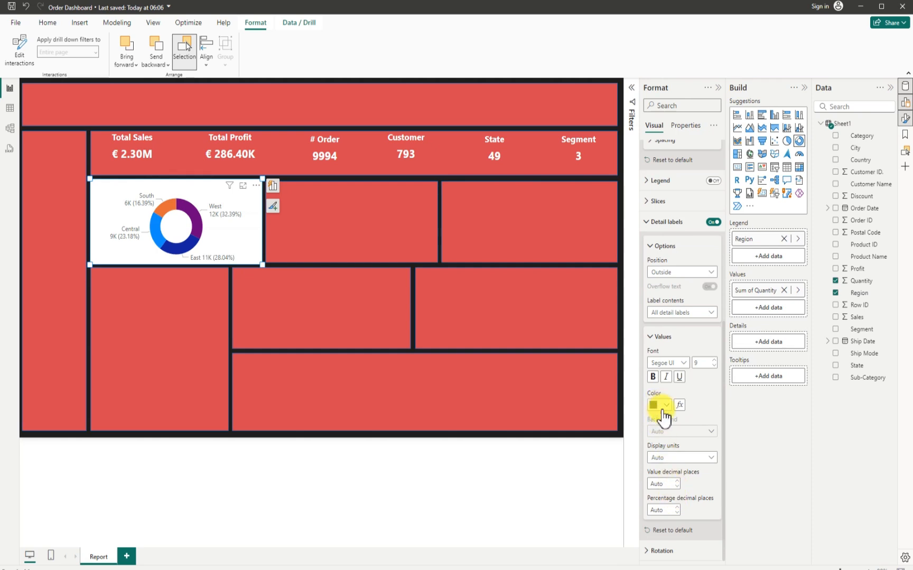
{"action": "left_click", "coordinate": [667, 408]}
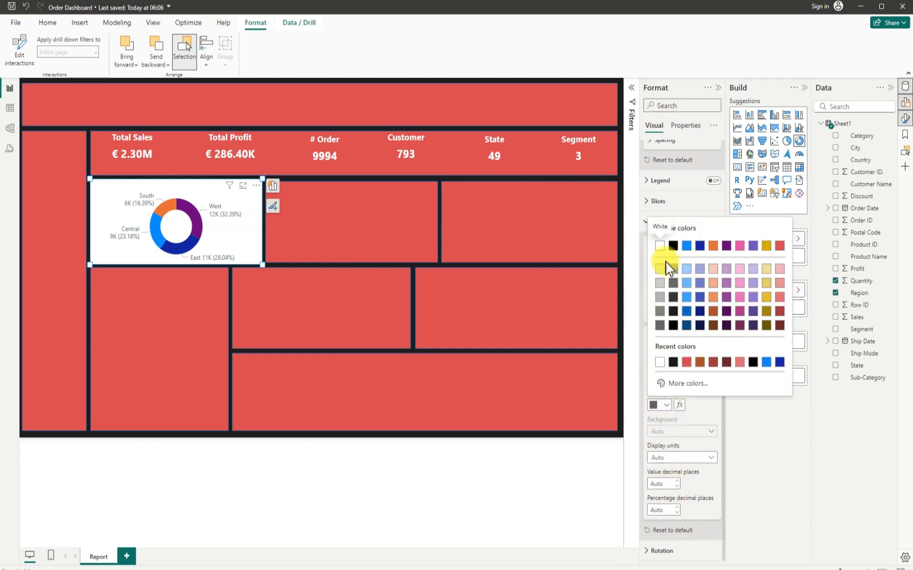
{"action": "left_click", "coordinate": [660, 246]}
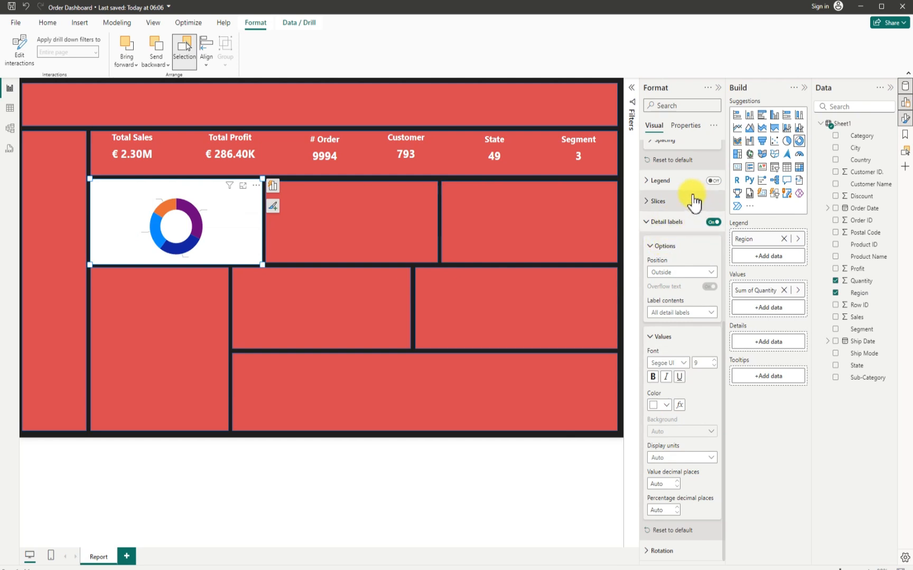
- Turn off the donut chart's background and clear the selection on the report canvas
{"action": "scroll", "coordinate": [696, 195], "scroll_direction": "up", "scroll_amount": 5}
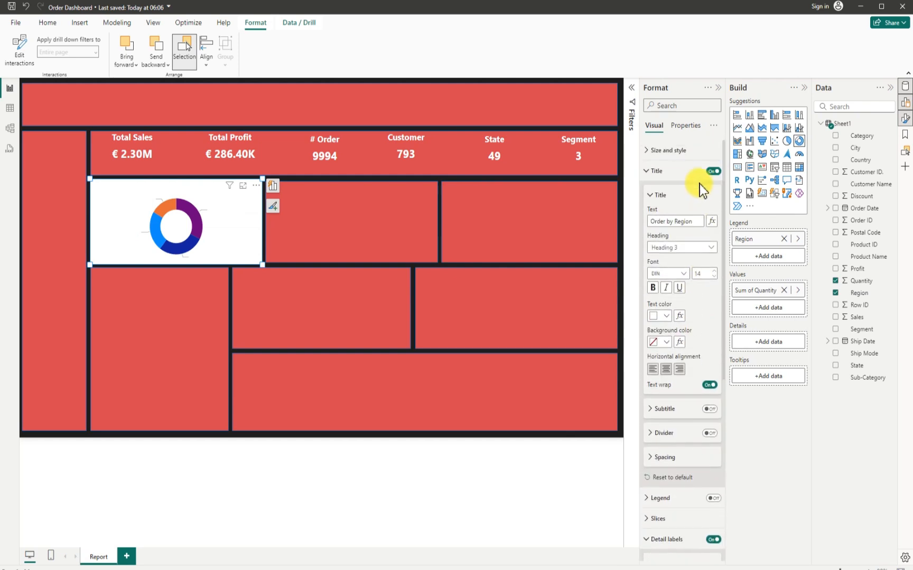
{"action": "left_click", "coordinate": [649, 151]}
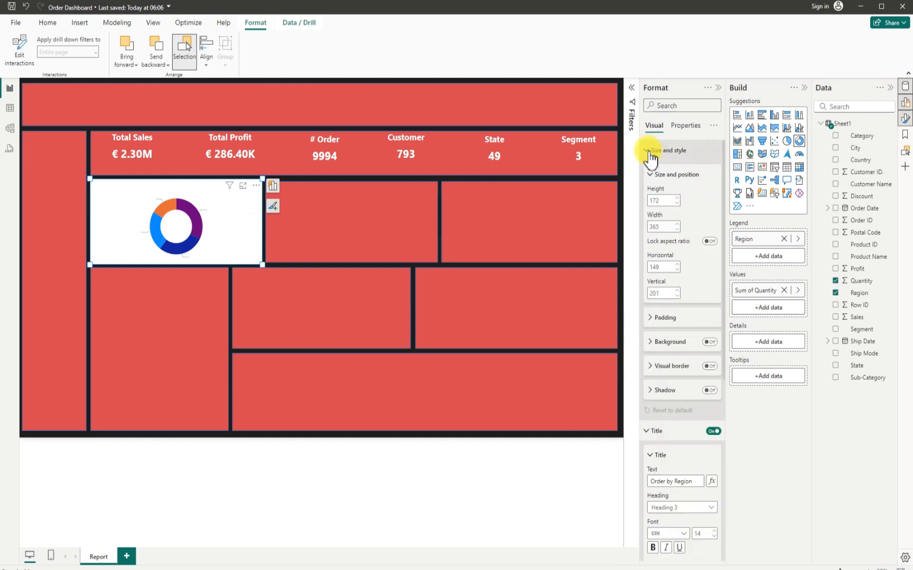
{"action": "left_click", "coordinate": [708, 342]}
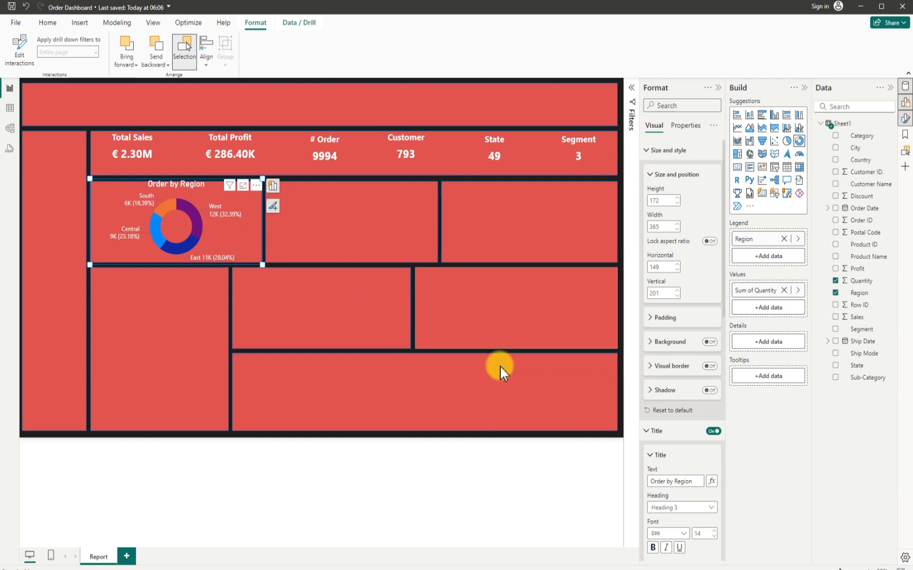
{"action": "left_click", "coordinate": [622, 294]}
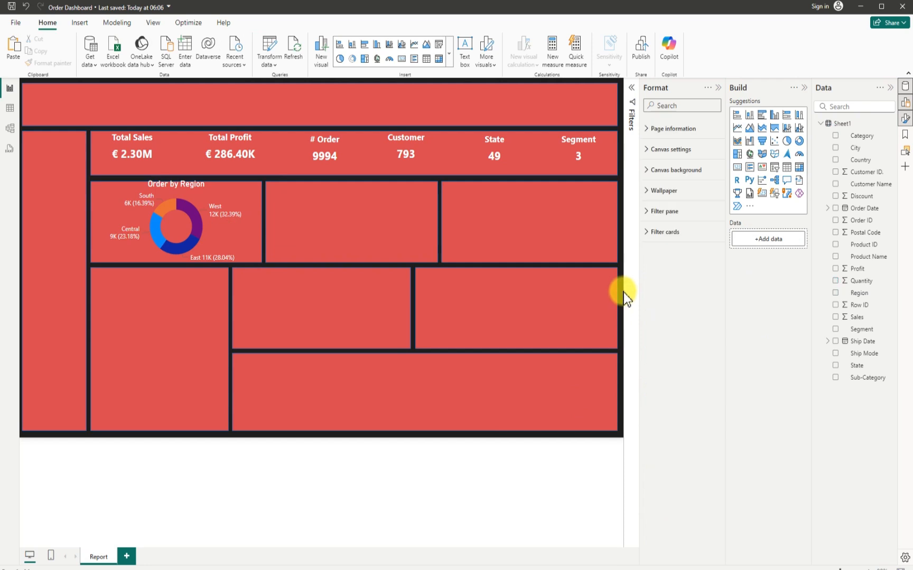
- Move the donut chart down to a vertical position of about 213 and reduce its height to about 146 to fit its red box
{"action": "left_click", "coordinate": [201, 236]}
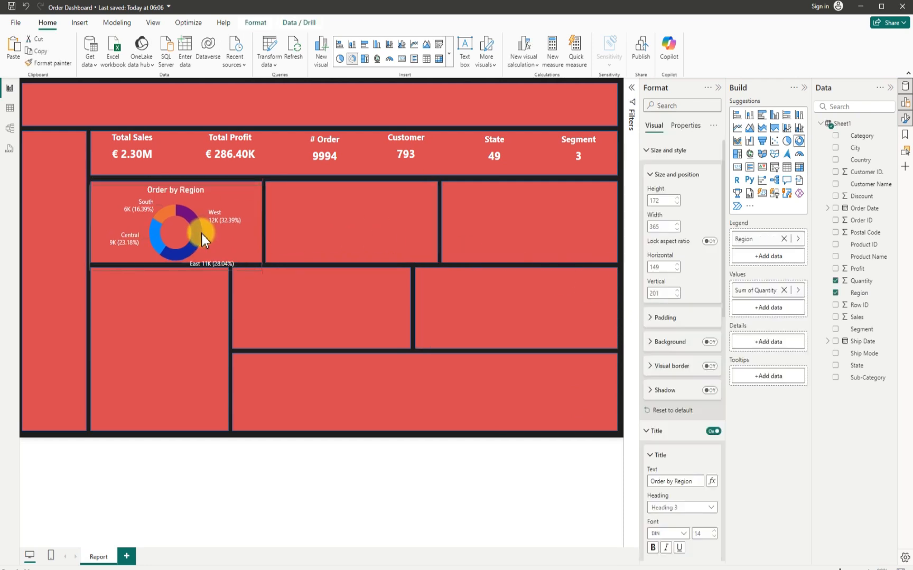
{"action": "left_click_drag", "start_coordinate": [202, 234], "coordinate": [202, 232]}
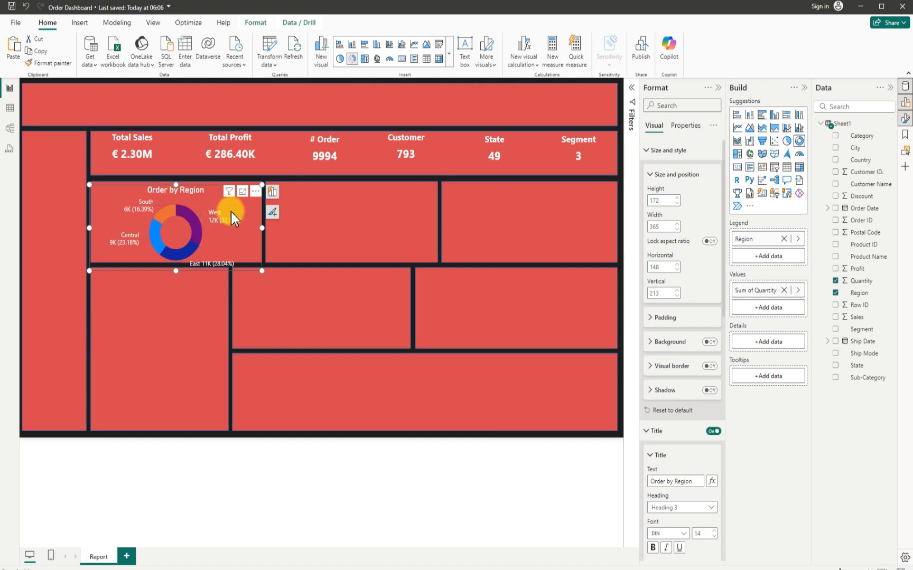
{"action": "left_click_drag", "start_coordinate": [259, 269], "coordinate": [259, 260]}
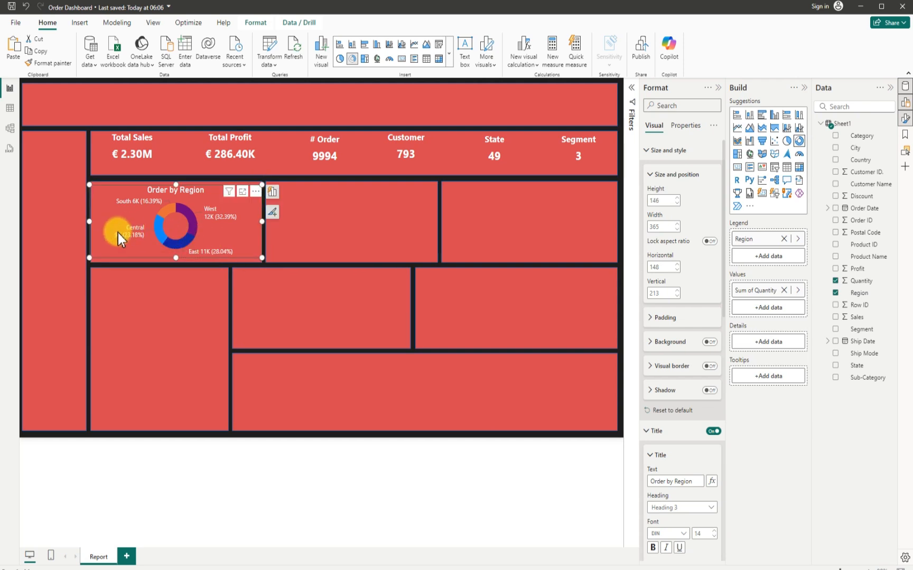
- Resize the Order by Region donut chart to a height of 155 and position it at about 155 horizontal, 206 vertical within its card
{"action": "left_click_drag", "start_coordinate": [118, 233], "coordinate": [118, 244]}
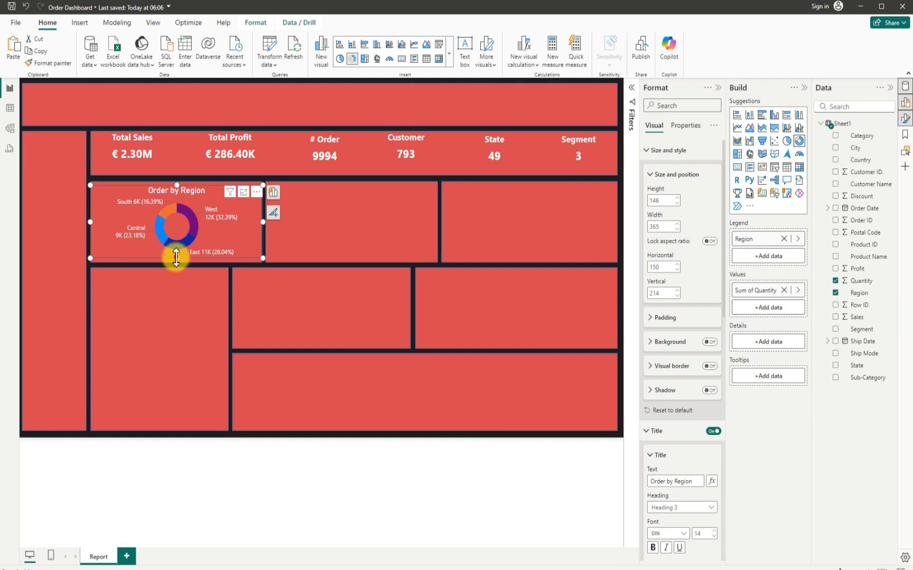
{"action": "left_click_drag", "start_coordinate": [177, 259], "coordinate": [177, 262]}
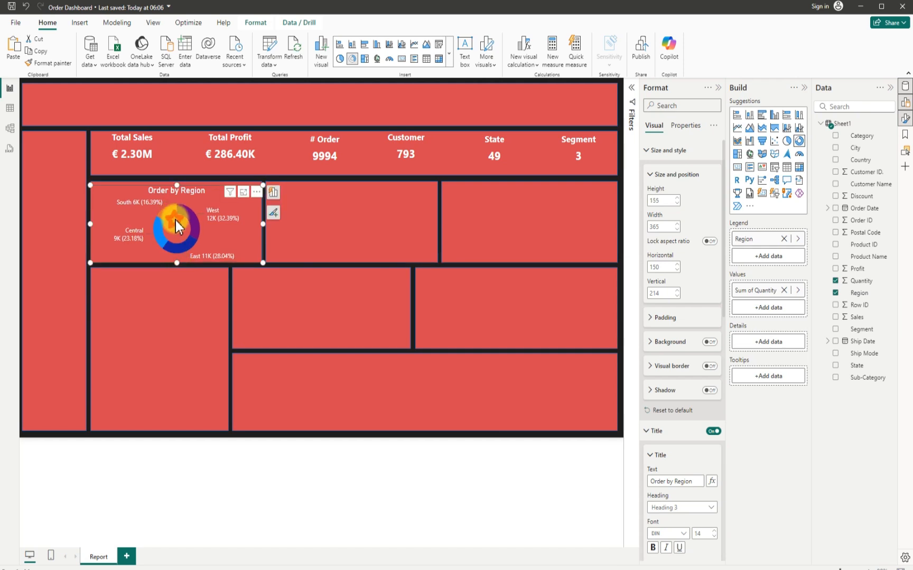
{"action": "left_click_drag", "start_coordinate": [176, 219], "coordinate": [177, 214]}
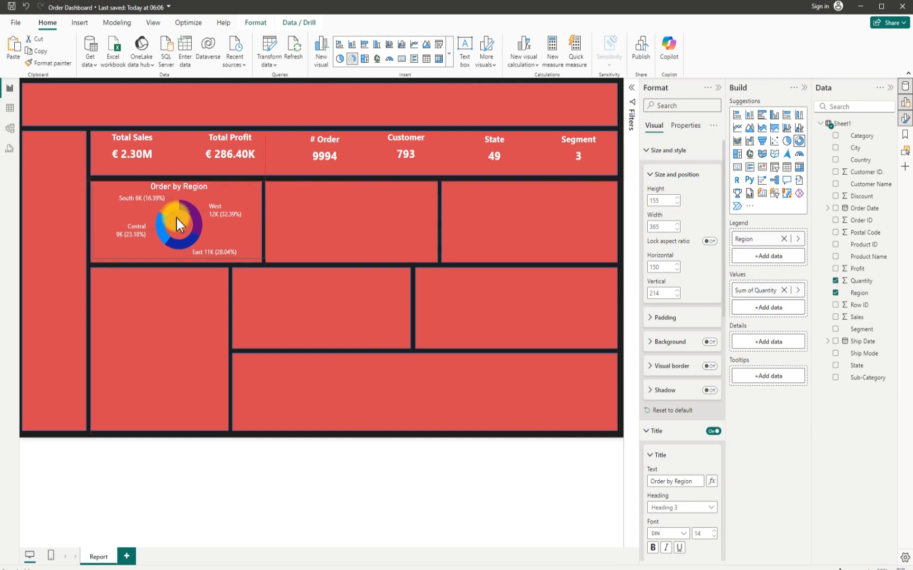
{"action": "left_click", "coordinate": [619, 268]}
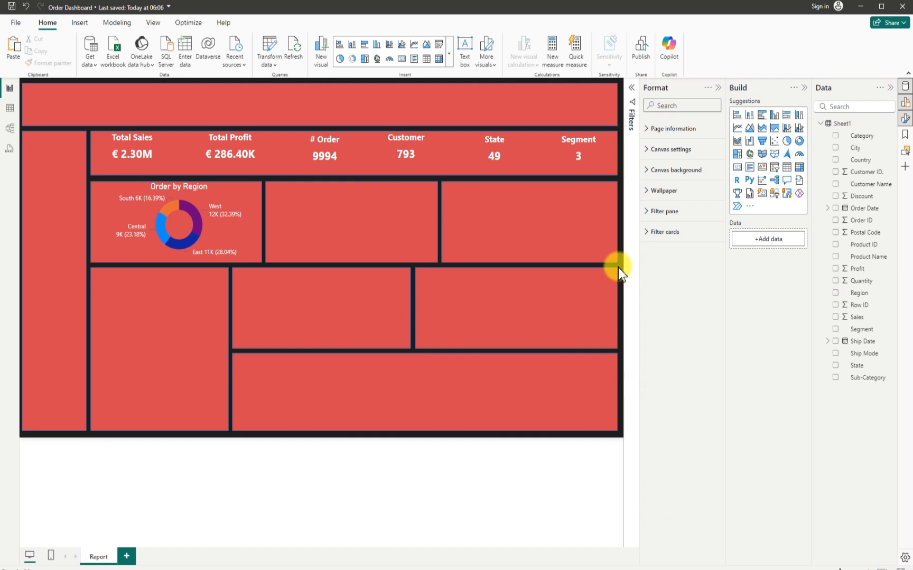
- Duplicate the Order by Region donut chart and place the copy in the empty middle card of the same row
{"action": "left_click", "coordinate": [142, 204]}
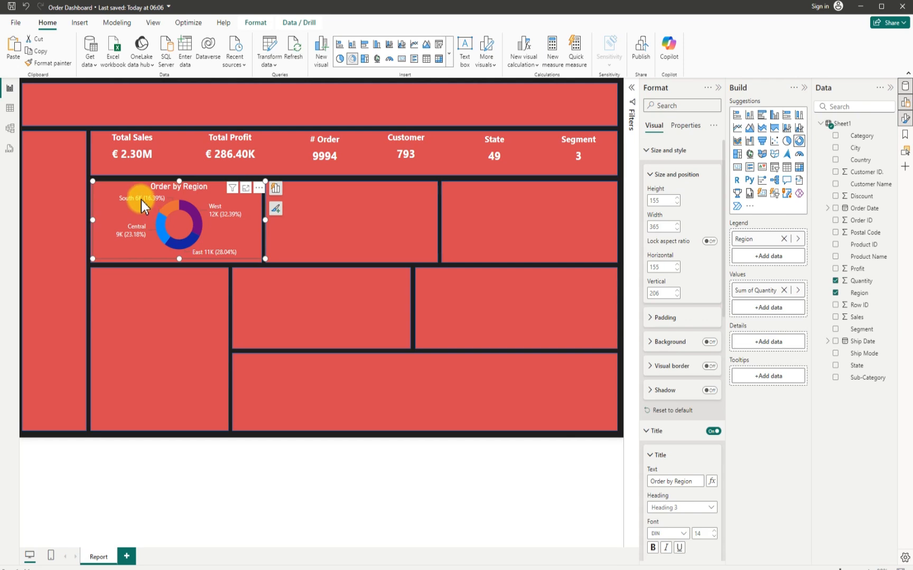
{"action": "key", "text": "ctrl+c"}
{"action": "key", "text": "ctrl+v"}
{"action": "left_click_drag", "start_coordinate": [245, 221], "coordinate": [322, 207]}
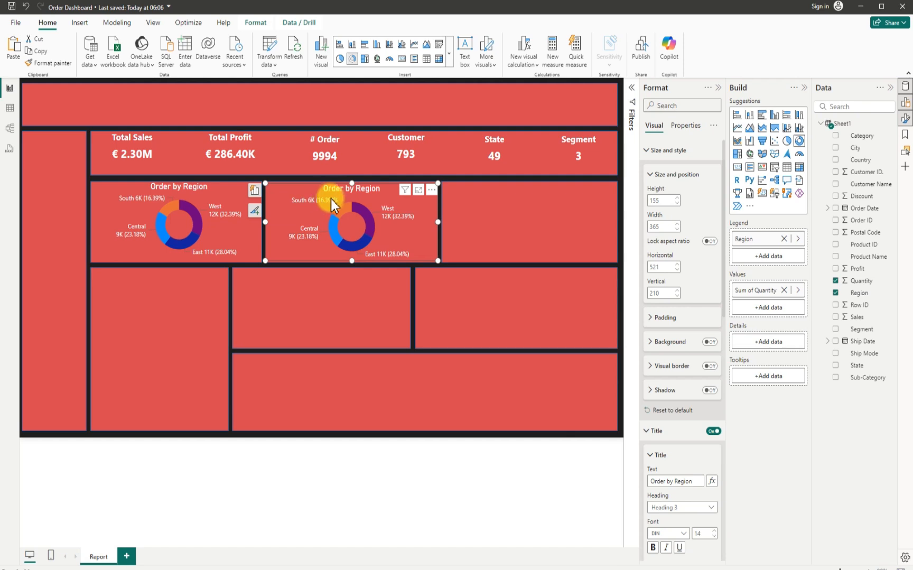
- Replace Region with Category as the copied donut chart's legend and change its title to "Order by Category"
{"action": "left_click", "coordinate": [835, 293]}
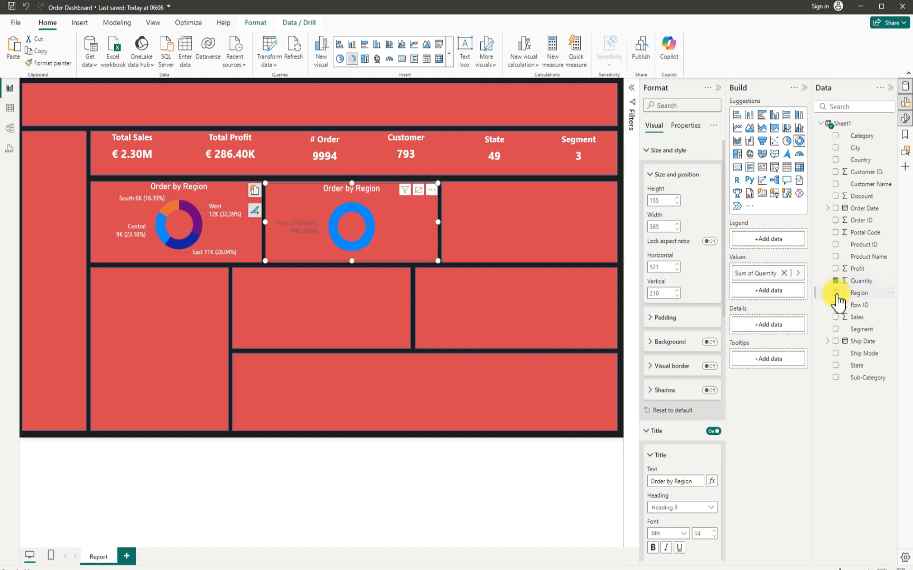
{"action": "left_click", "coordinate": [836, 137]}
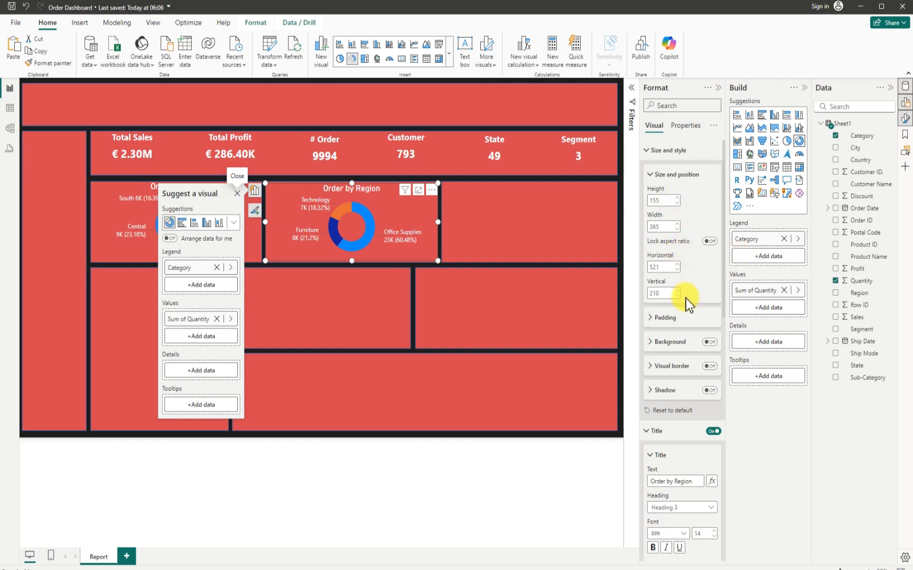
{"action": "scroll", "coordinate": [682, 323], "scroll_direction": "down", "scroll_amount": 4}
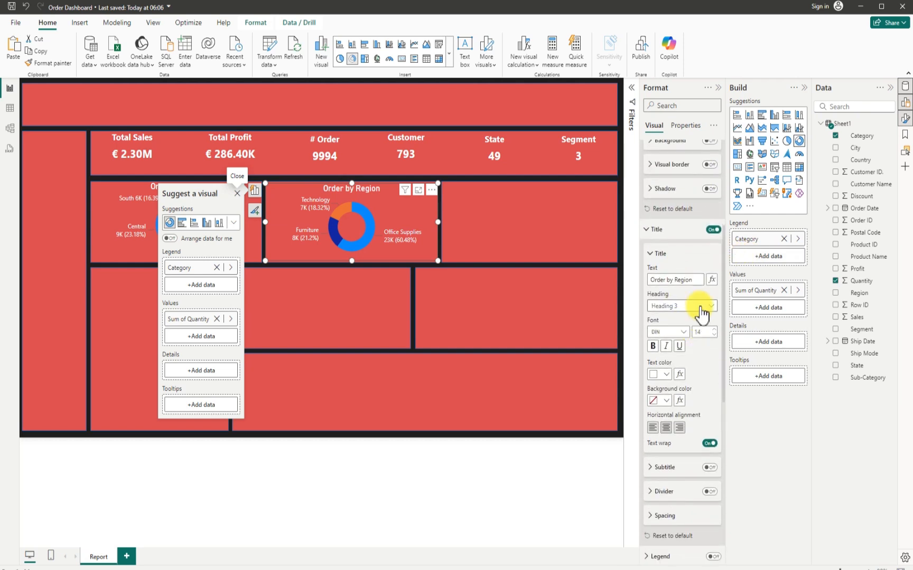
{"action": "left_click", "coordinate": [698, 279]}
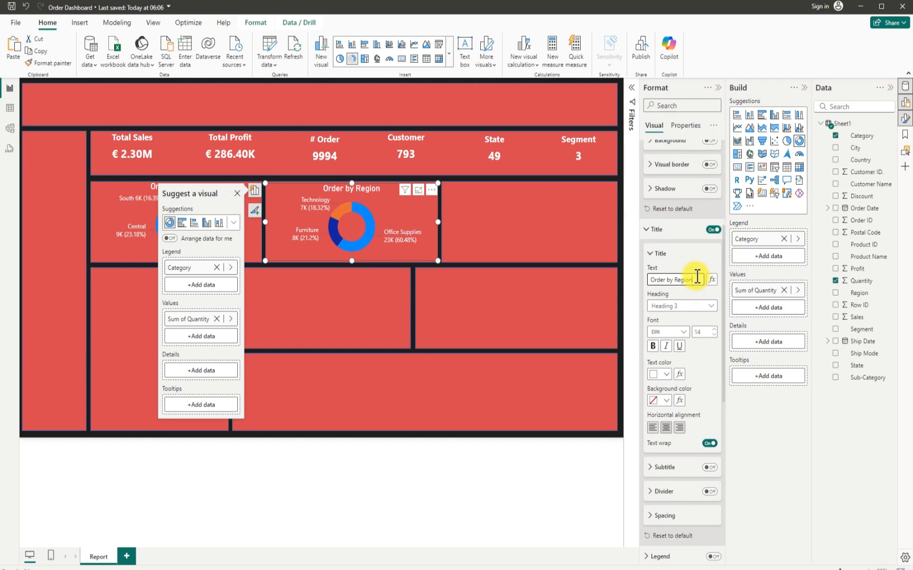
{"action": "key", "text": "BackSpace"}
{"action": "key", "text": "BackSpace"}
{"action": "key", "text": "BackSpace"}
{"action": "key", "text": "BackSpace"}
{"action": "key", "text": "BackSpace"}
{"action": "key", "text": "BackSpace"}
{"action": "type", "text": "Category"}
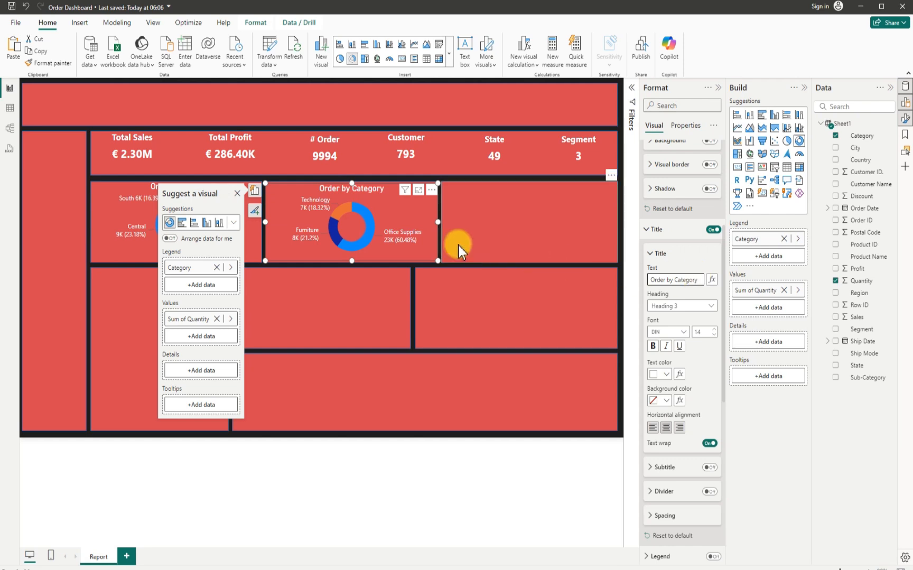
- Align the Order by Category chart in its card and place a copy of it in the third card of the row
{"action": "left_click_drag", "start_coordinate": [290, 199], "coordinate": [293, 202]}
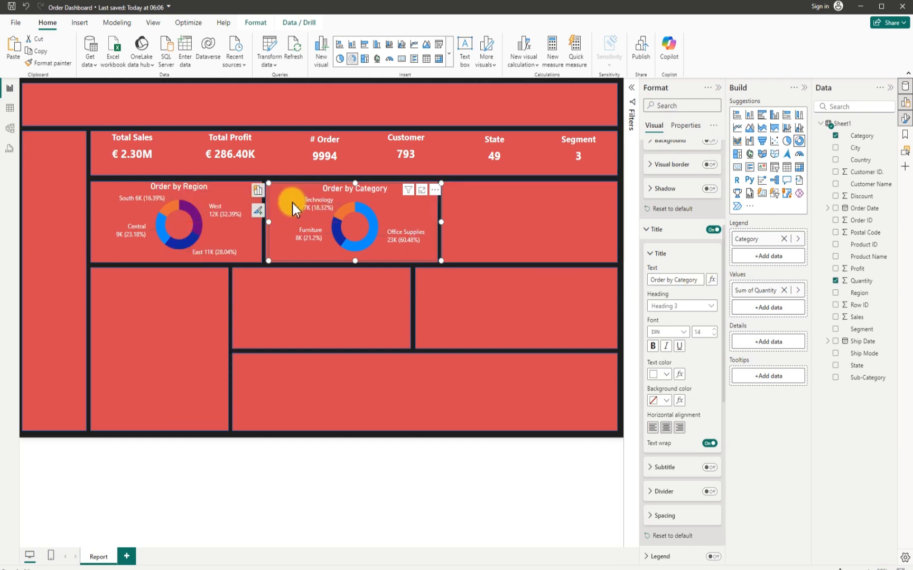
{"action": "left_click_drag", "start_coordinate": [293, 204], "coordinate": [474, 207]}
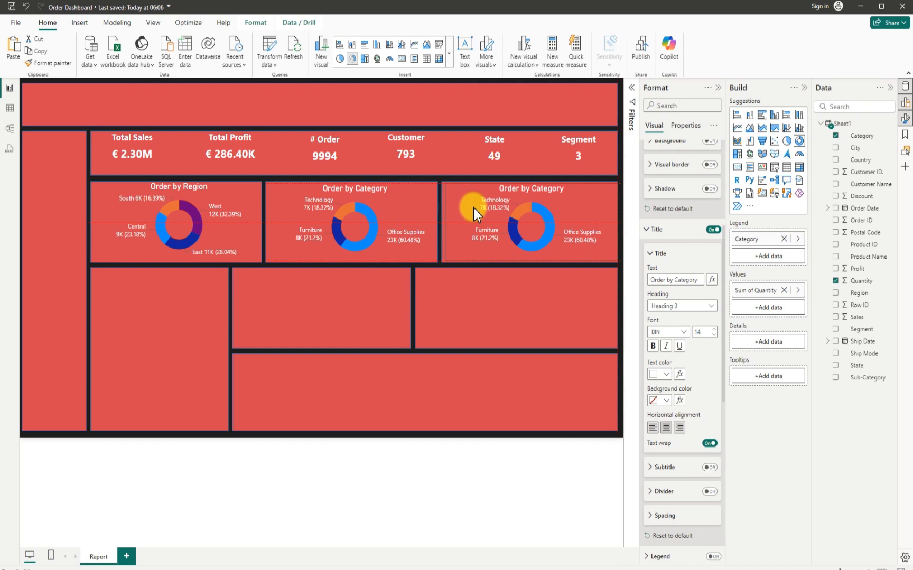
{"action": "left_click_drag", "start_coordinate": [472, 208], "coordinate": [470, 208]}
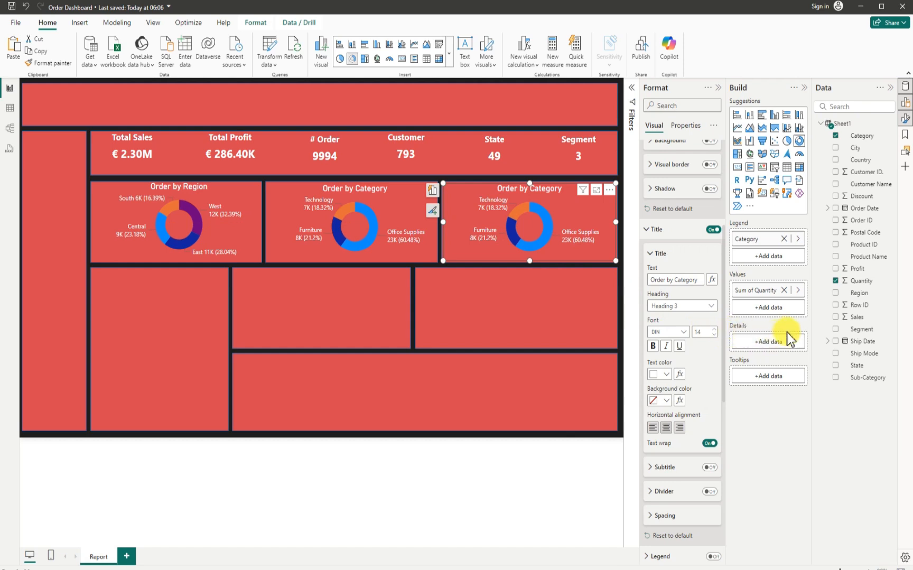
- Replace Category with Segment as the third donut chart's legend and change its title to "Order by Segment"
{"action": "left_click", "coordinate": [835, 136]}
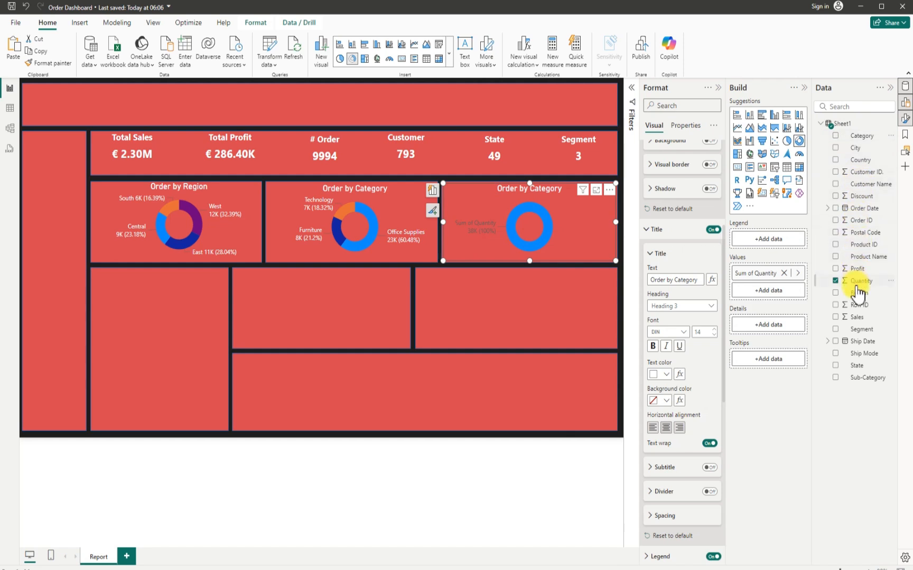
{"action": "left_click", "coordinate": [835, 330]}
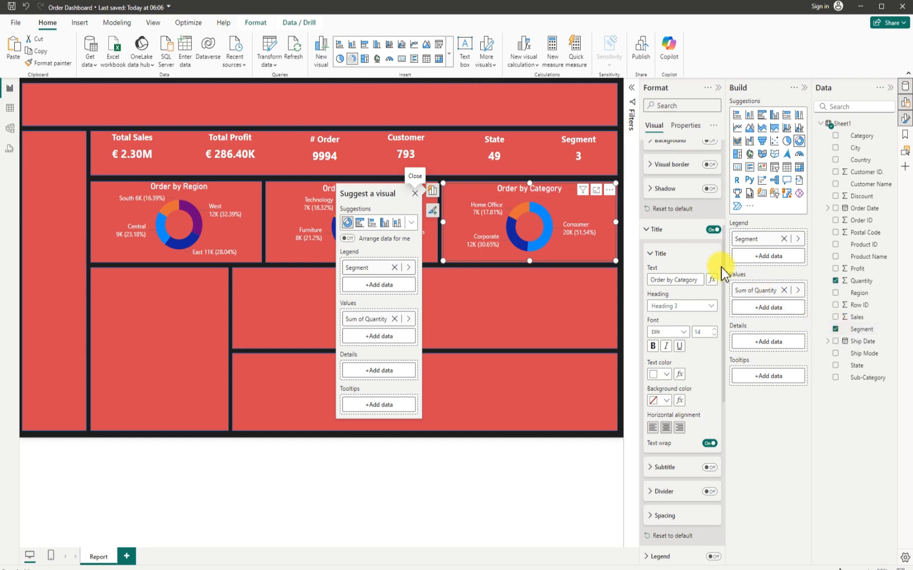
{"action": "left_click", "coordinate": [701, 280]}
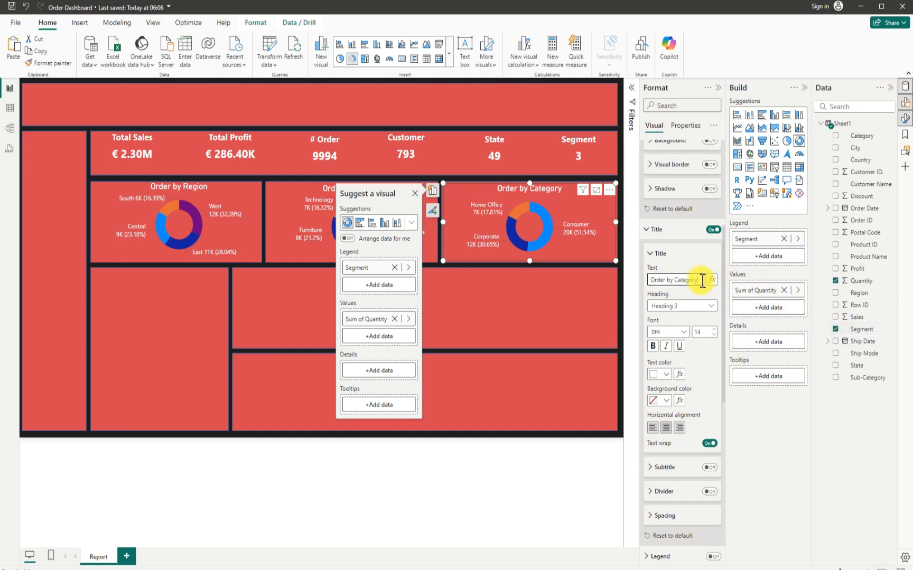
{"action": "key", "text": "BackSpace"}
{"action": "key", "text": "BackSpace"}
{"action": "key", "text": "BackSpace"}
{"action": "key", "text": "BackSpace"}
{"action": "key", "text": "BackSpace"}
{"action": "type", "text": "Segment"}
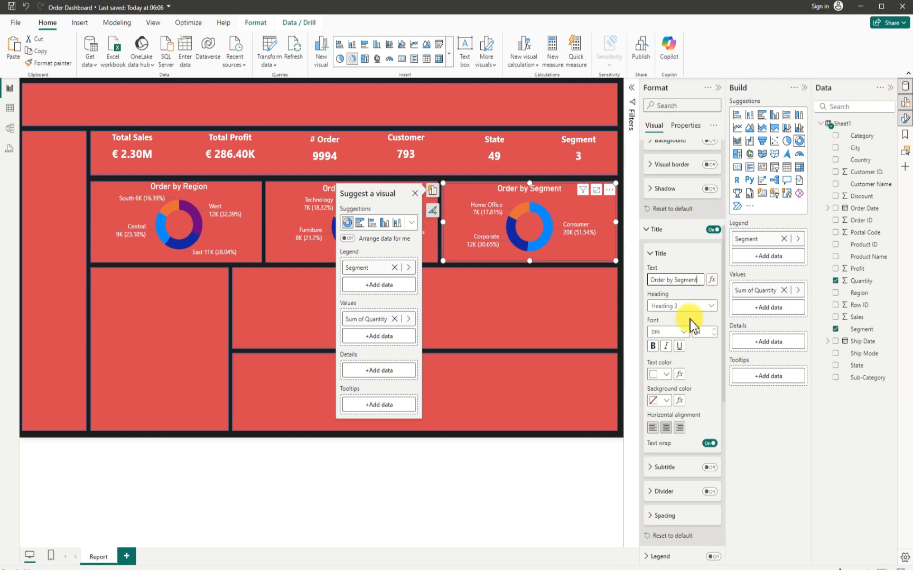
- Insert a clustered bar chart and fit it to the tall card below Order by Region, about 327 high and 288 wide
{"action": "left_click", "coordinate": [619, 373]}
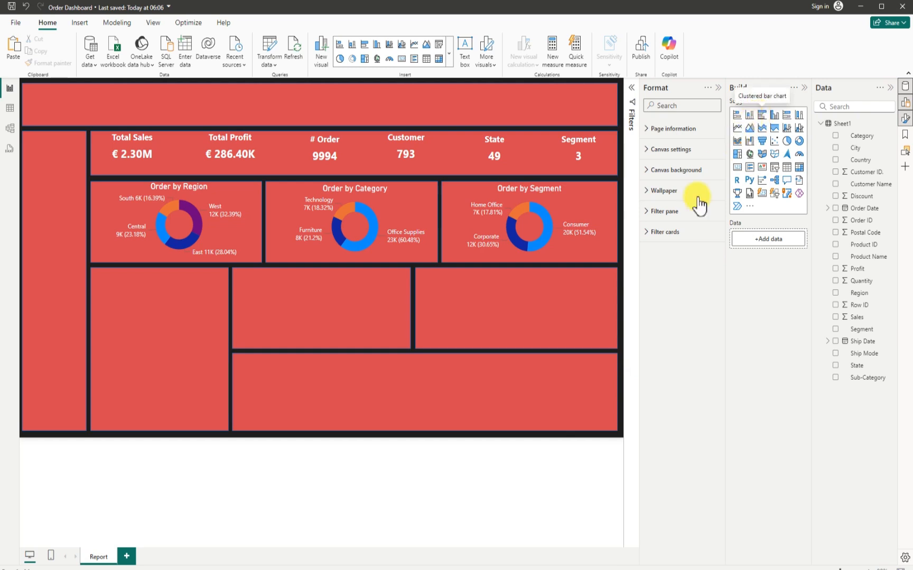
{"action": "left_click_drag", "start_coordinate": [165, 246], "coordinate": [191, 381]}
{"action": "left_click_drag", "start_coordinate": [230, 349], "coordinate": [157, 350]}
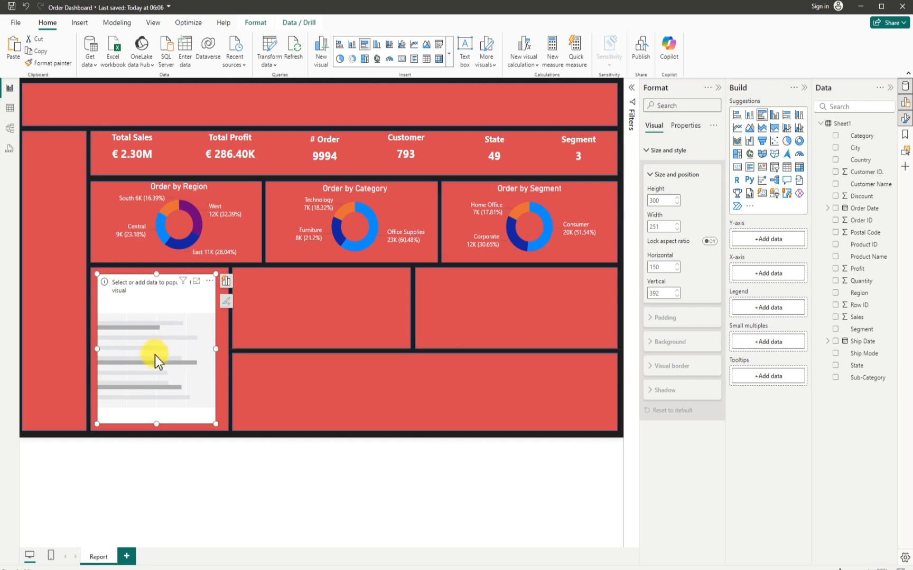
{"action": "left_click_drag", "start_coordinate": [103, 350], "coordinate": [92, 348]}
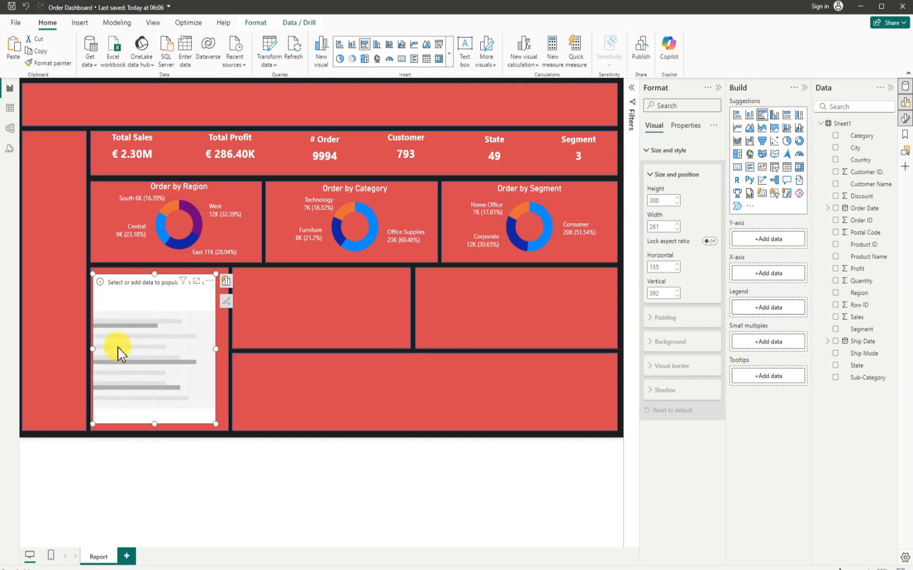
{"action": "left_click_drag", "start_coordinate": [151, 417], "coordinate": [153, 432]}
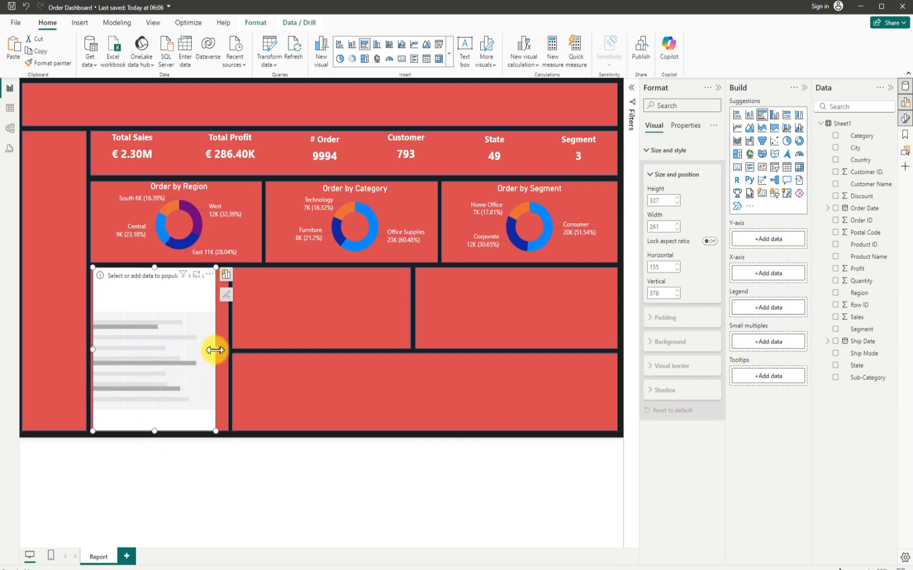
{"action": "left_click_drag", "start_coordinate": [215, 350], "coordinate": [227, 352]}
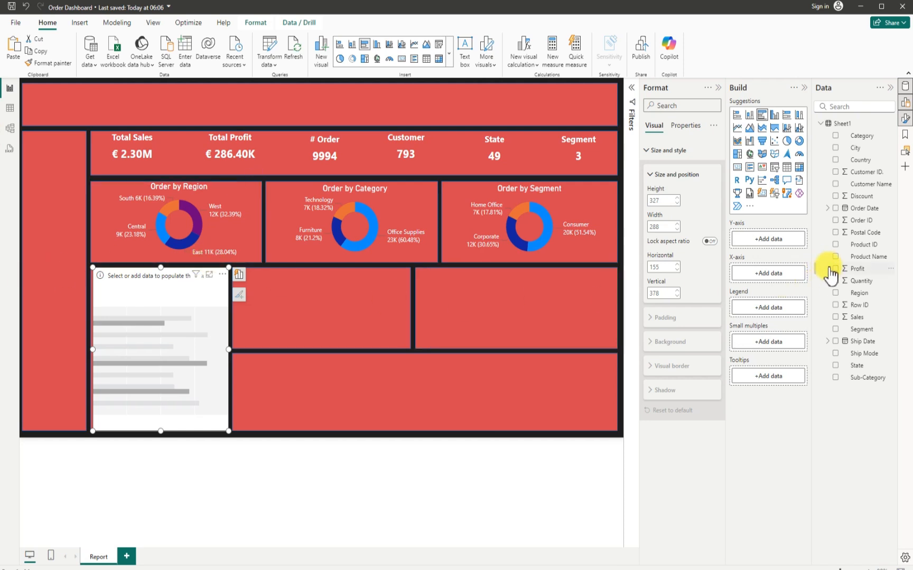
- Plot the count of Order ID by City in the new bar chart and turn off its background
{"action": "left_click", "coordinate": [836, 221]}
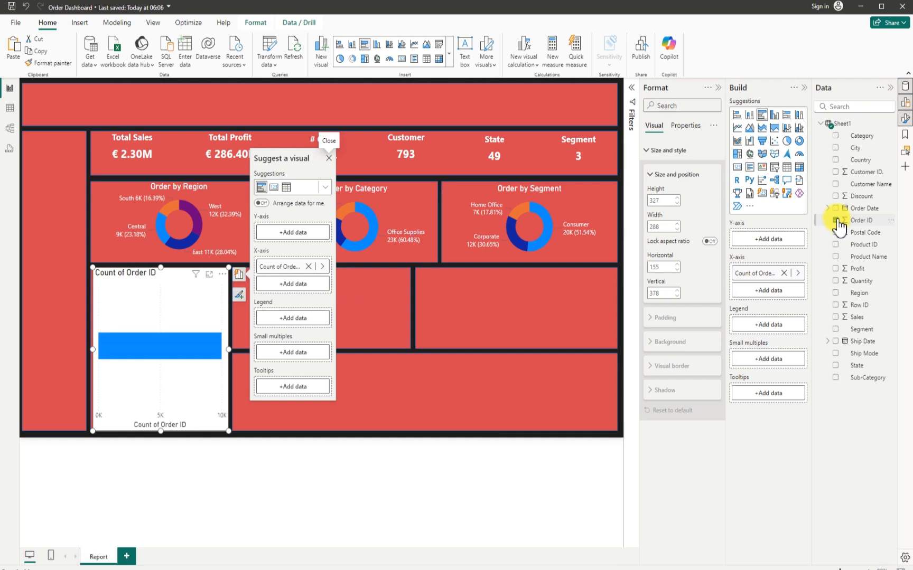
{"action": "left_click", "coordinate": [835, 148]}
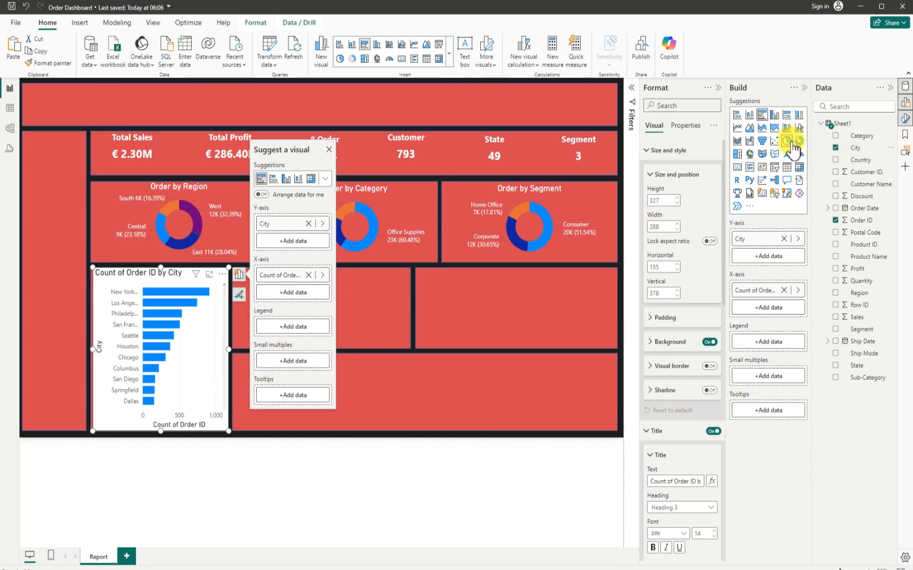
{"action": "left_click", "coordinate": [709, 343]}
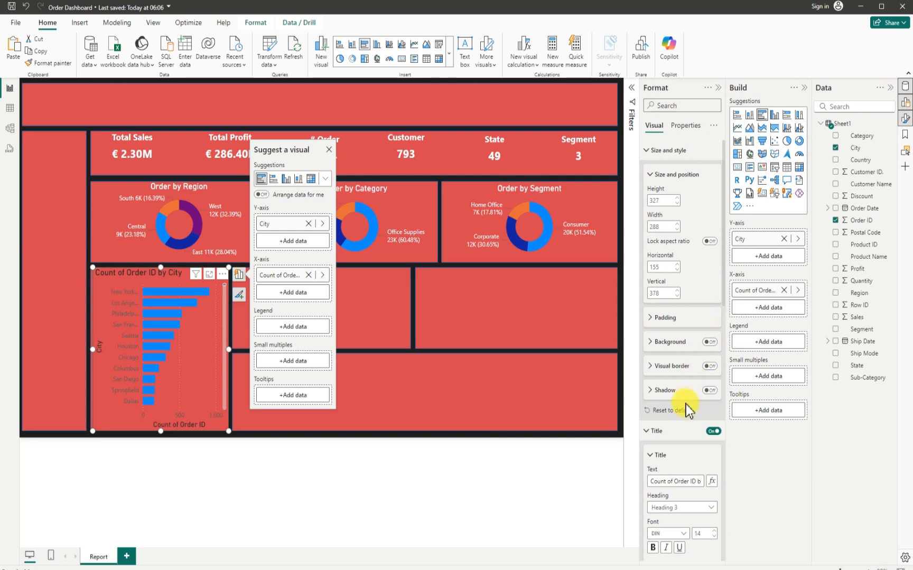
- Apply a Top N filter to the bar chart's City field, showing the top 10 by count of Order ID
{"action": "scroll", "coordinate": [677, 441], "scroll_direction": "down", "scroll_amount": 3}
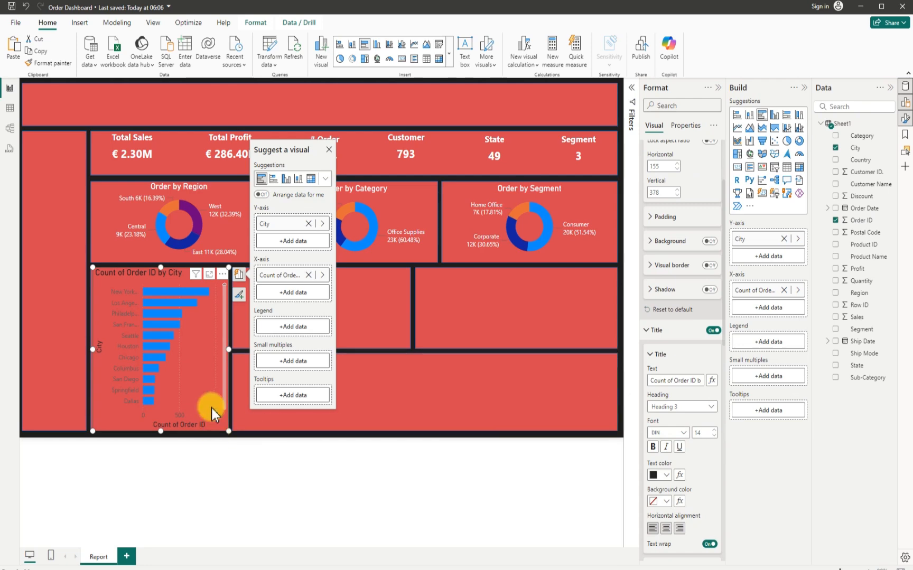
{"action": "scroll", "coordinate": [204, 390], "scroll_direction": "down", "scroll_amount": 5}
{"action": "left_click", "coordinate": [629, 85]}
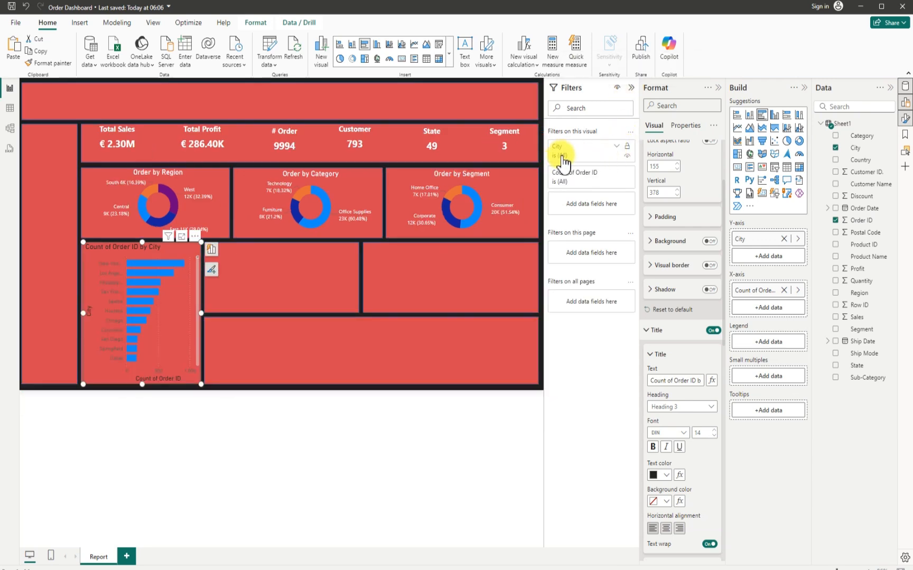
{"action": "left_click", "coordinate": [616, 153]}
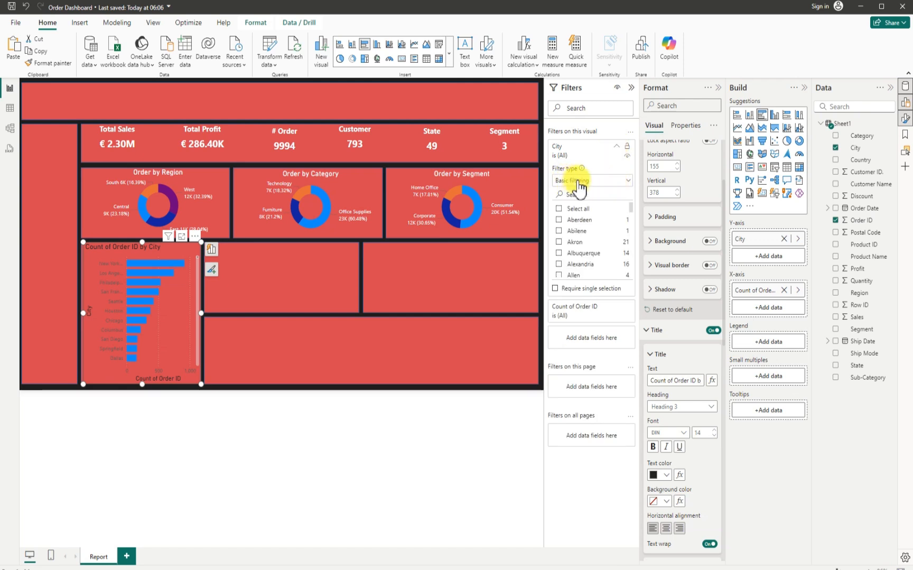
{"action": "left_click", "coordinate": [628, 182]}
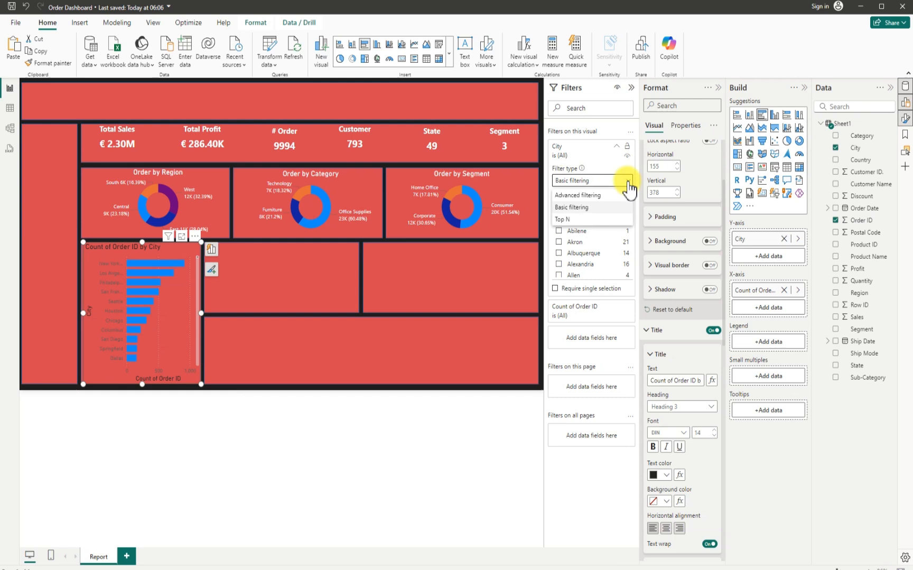
{"action": "left_click", "coordinate": [571, 219]}
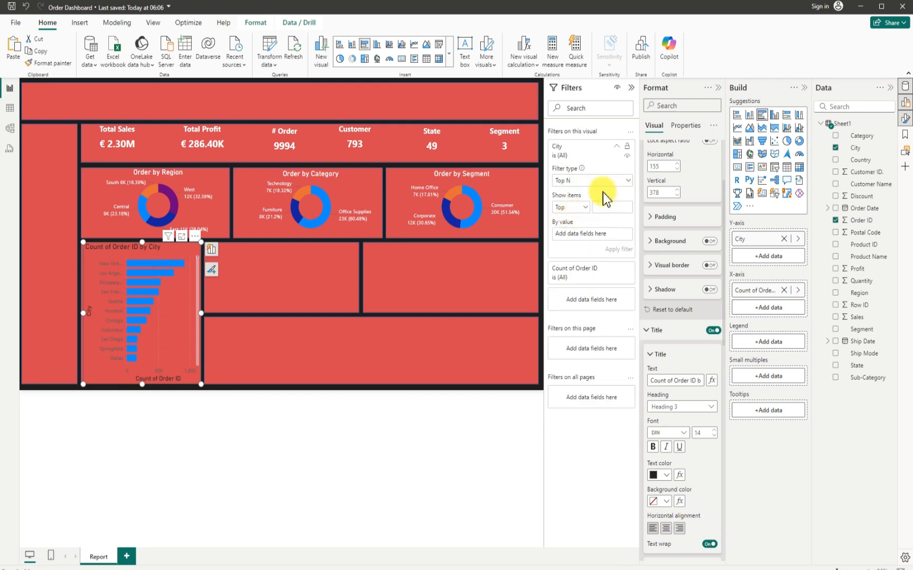
{"action": "type", "text": "10"}
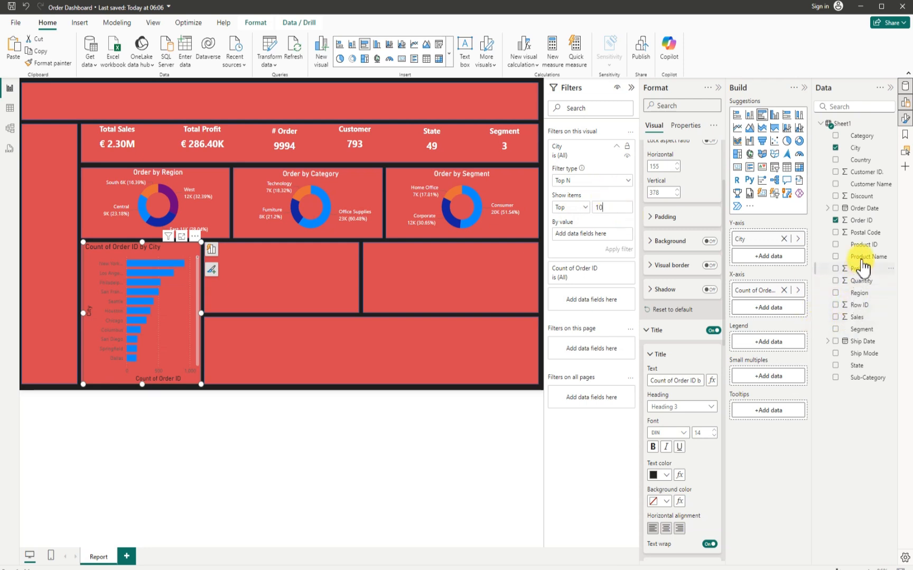
{"action": "mouse_move", "coordinate": [858, 218]}
{"action": "left_mouse_down"}
{"action": "mouse_move", "coordinate": [648, 276]}
{"action": "mouse_move", "coordinate": [595, 237]}
{"action": "left_mouse_up"}
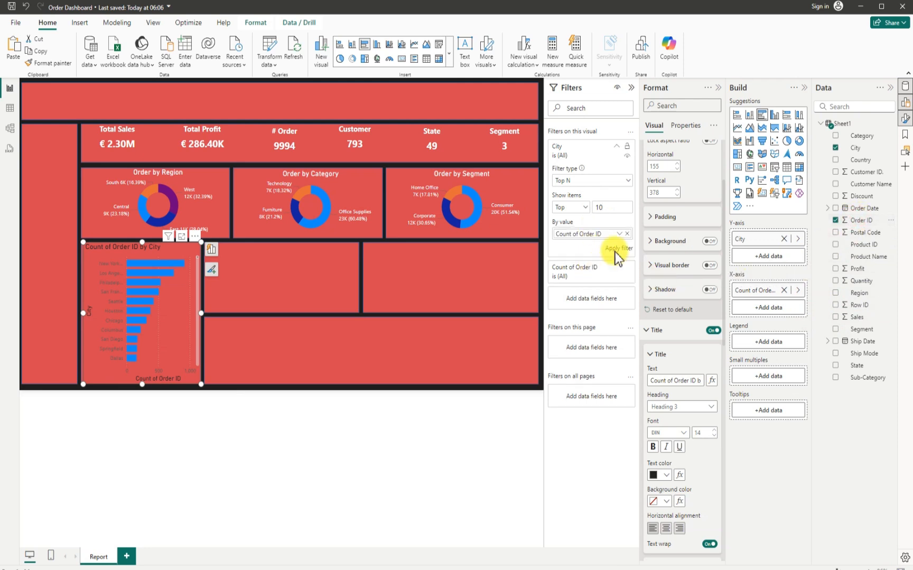
{"action": "left_click", "coordinate": [617, 256]}
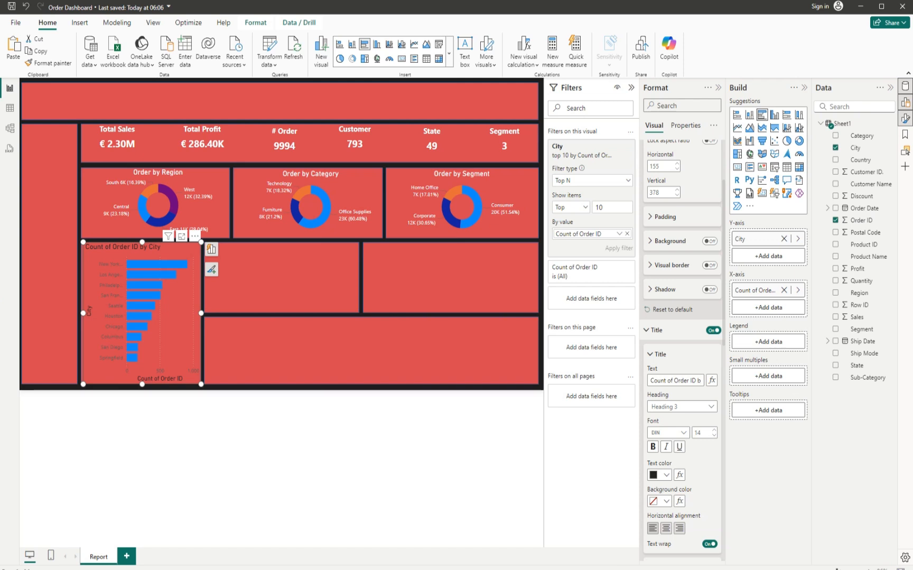
{"action": "left_click", "coordinate": [630, 88]}
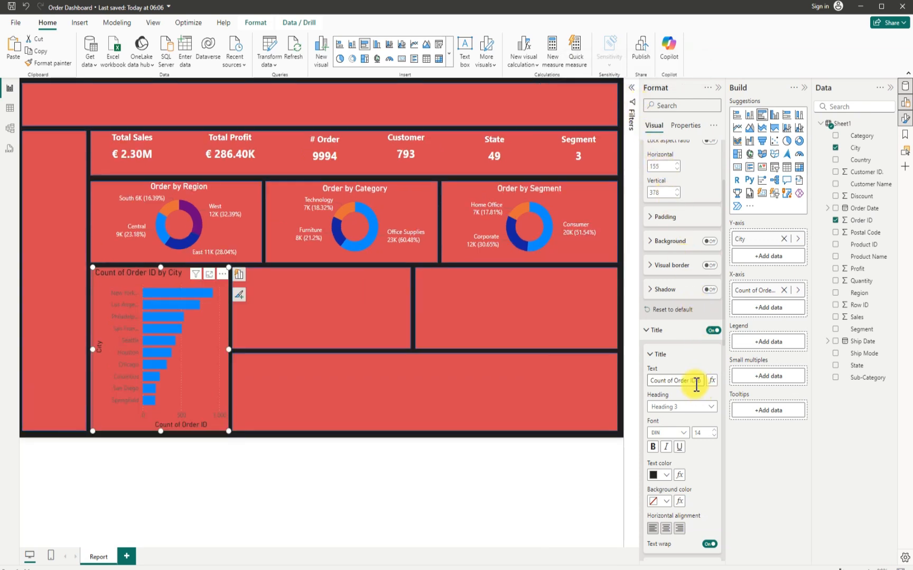
- Change the bar chart's title to "Top 10 City", centre it and colour its text white
{"action": "left_click_drag", "start_coordinate": [651, 381], "coordinate": [705, 378]}
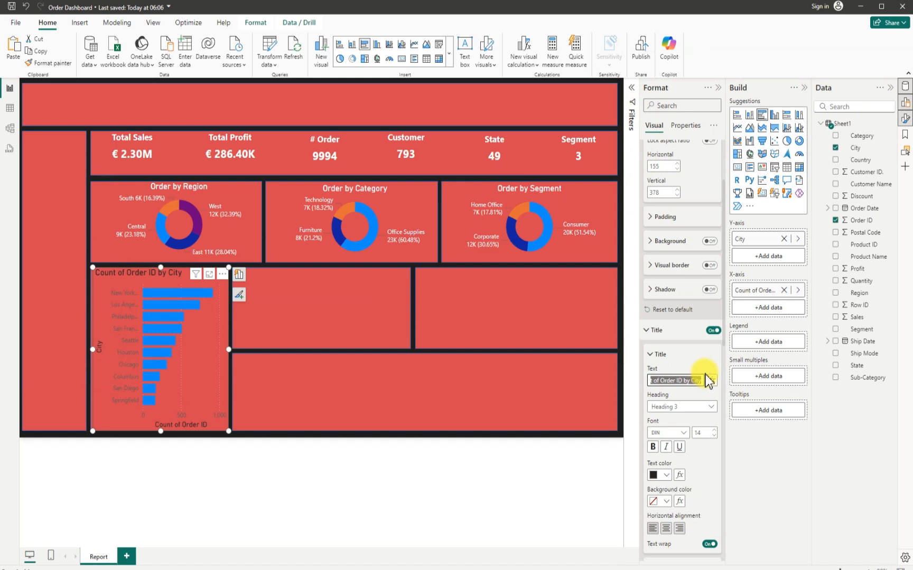
{"action": "key", "text": "BackSpace"}
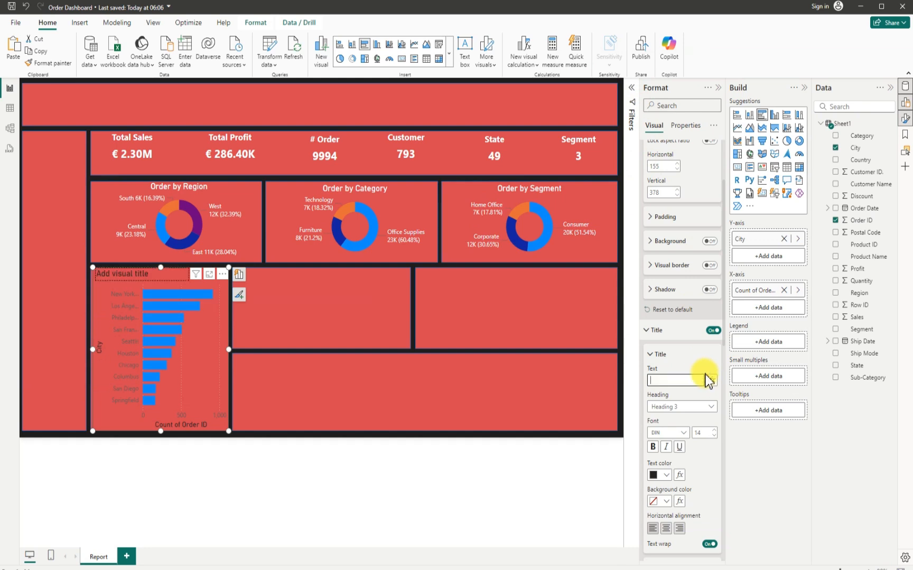
{"action": "type", "text": "Top 10 City"}
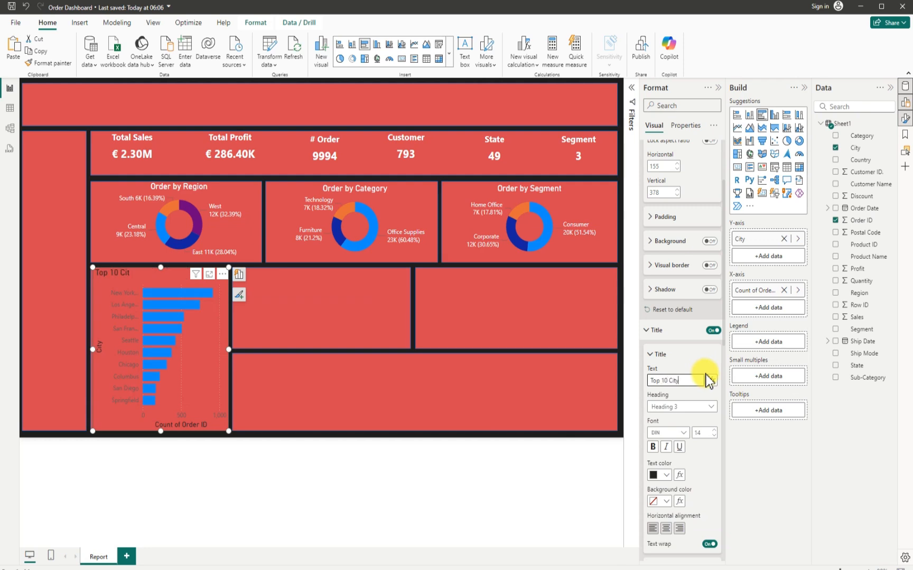
{"action": "left_click", "coordinate": [666, 528]}
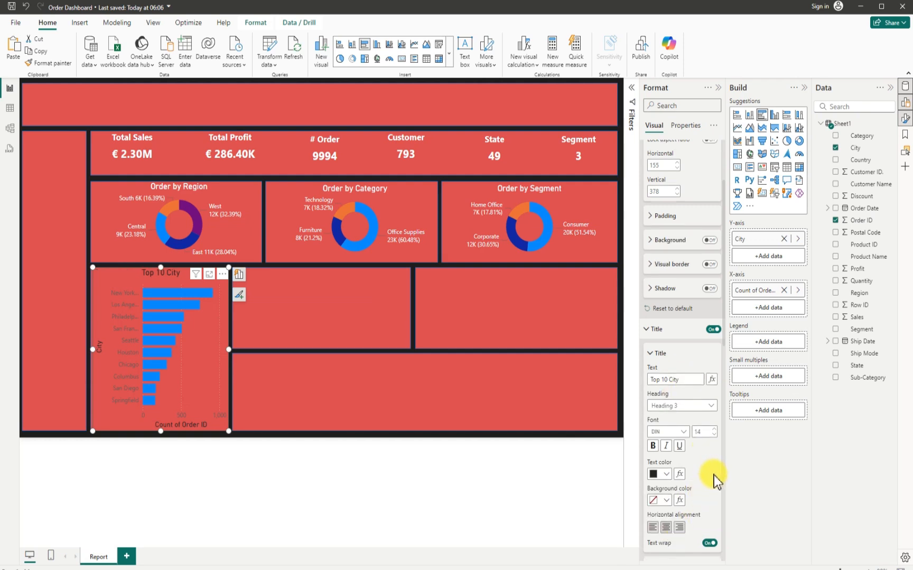
{"action": "scroll", "coordinate": [693, 415], "scroll_direction": "down", "scroll_amount": 3}
{"action": "left_click", "coordinate": [667, 374]}
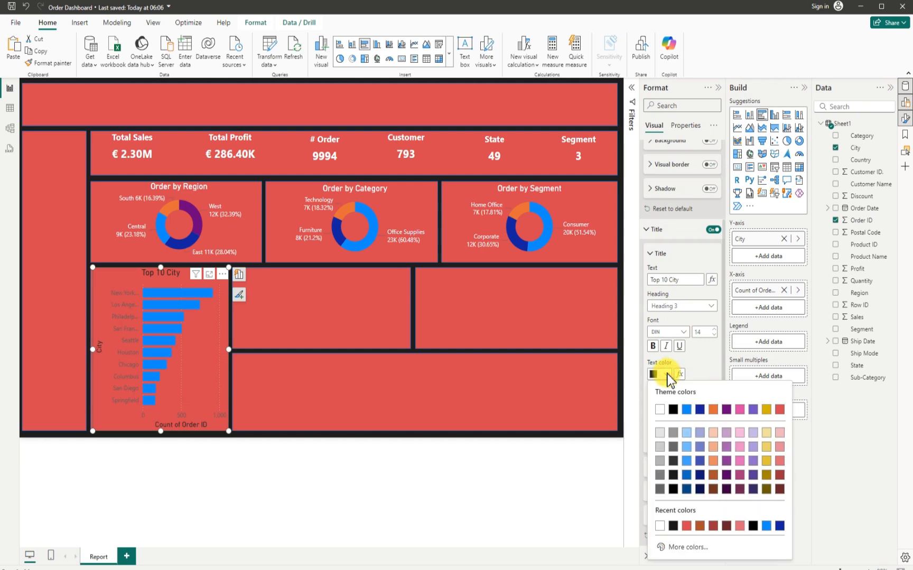
{"action": "left_click", "coordinate": [657, 409]}
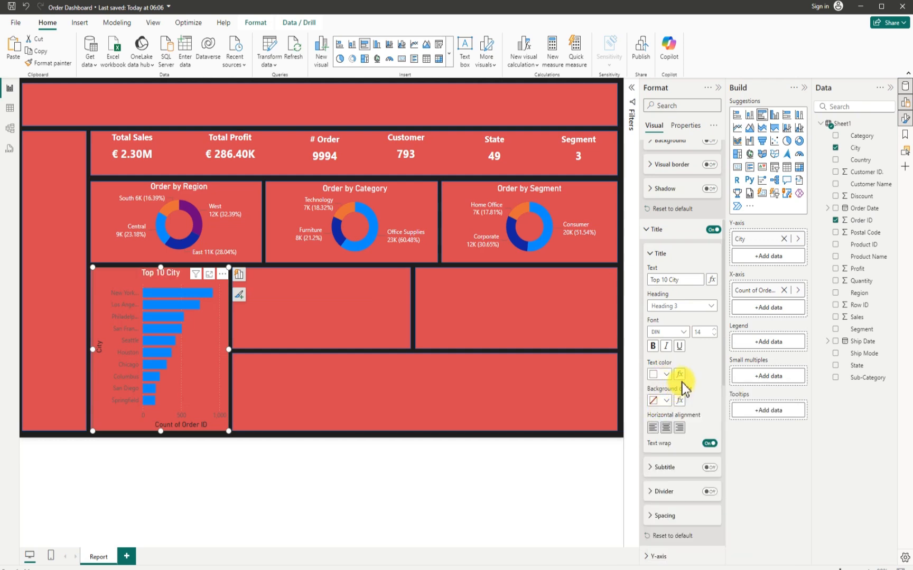
- Turn off the bar chart's Y-axis title and colour the Y-axis values white
{"action": "scroll", "coordinate": [682, 388], "scroll_direction": "down", "scroll_amount": 5}
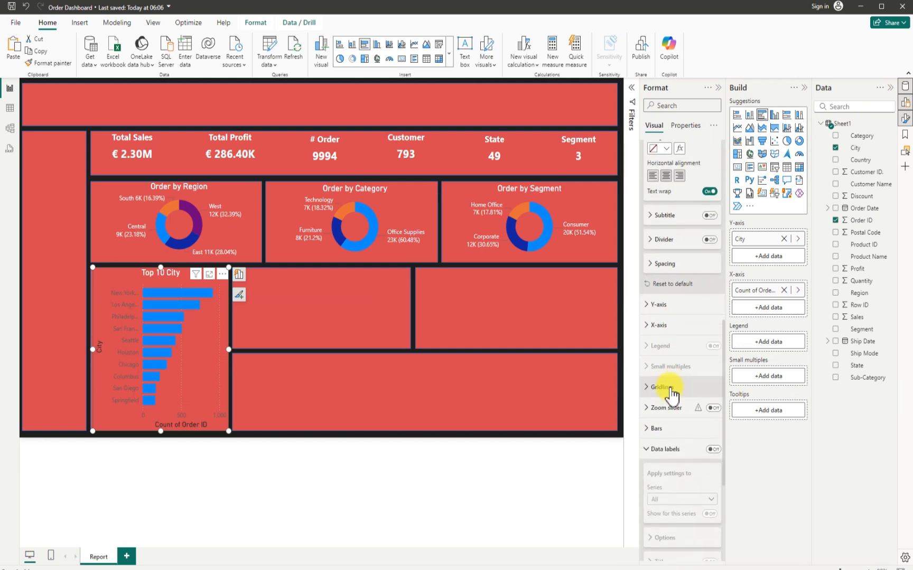
{"action": "left_click", "coordinate": [648, 307]}
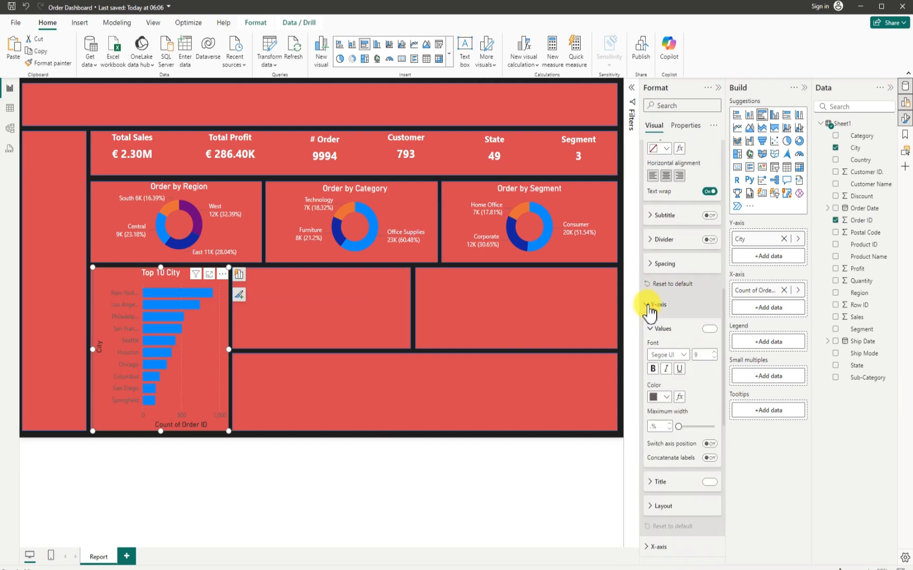
{"action": "left_click", "coordinate": [707, 483]}
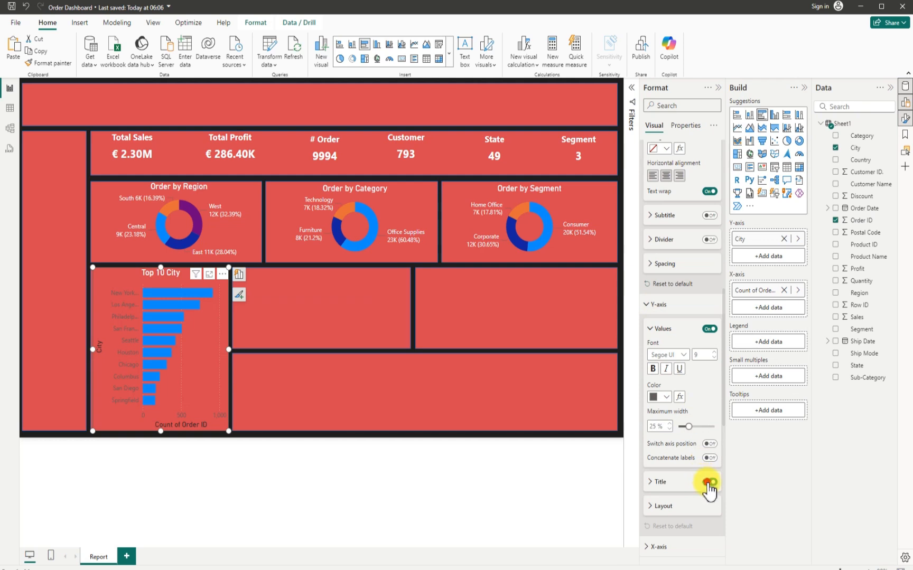
{"action": "left_click", "coordinate": [667, 397]}
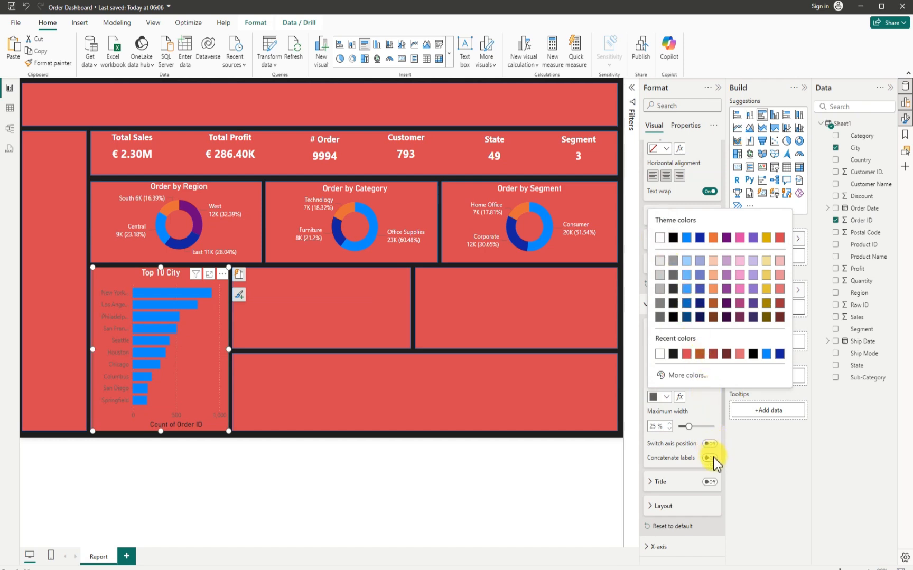
{"action": "left_click", "coordinate": [708, 483]}
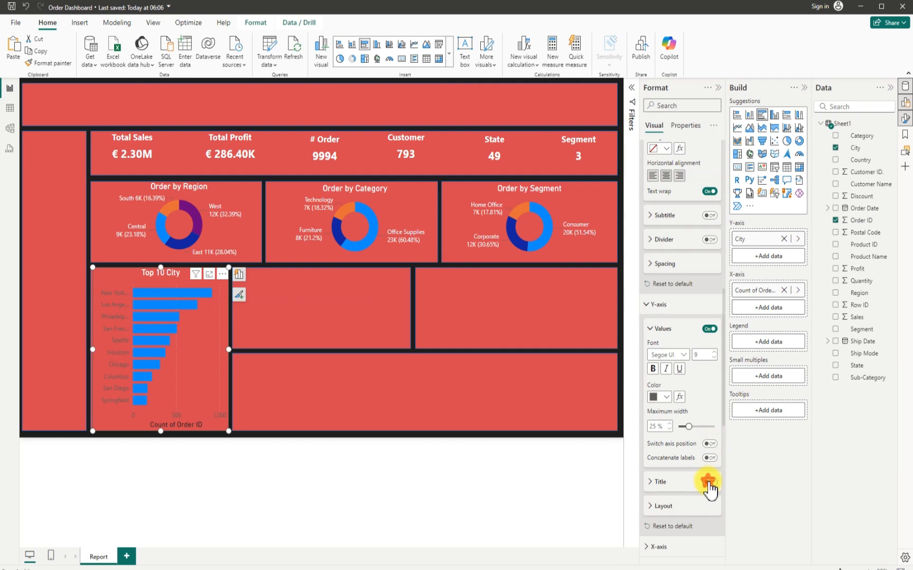
{"action": "left_click", "coordinate": [708, 483]}
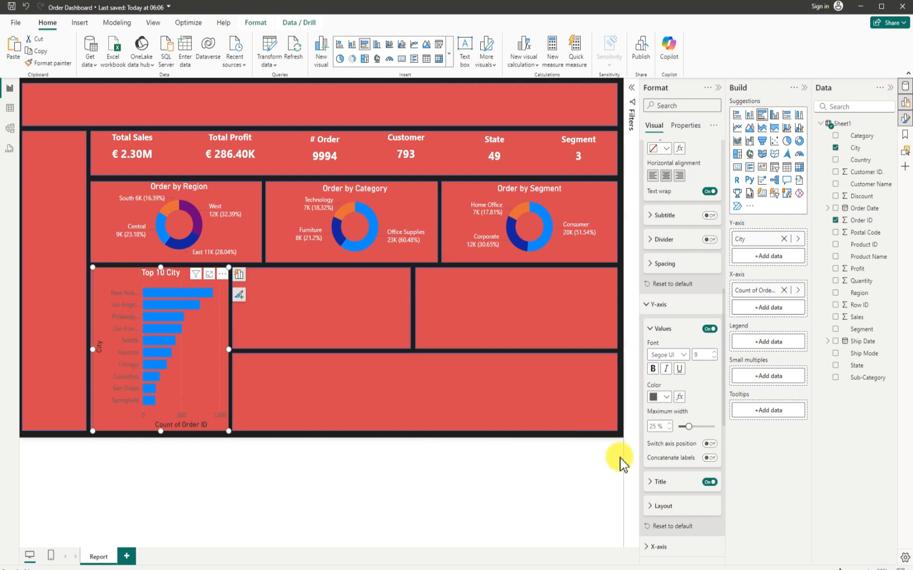
{"action": "left_click", "coordinate": [707, 483]}
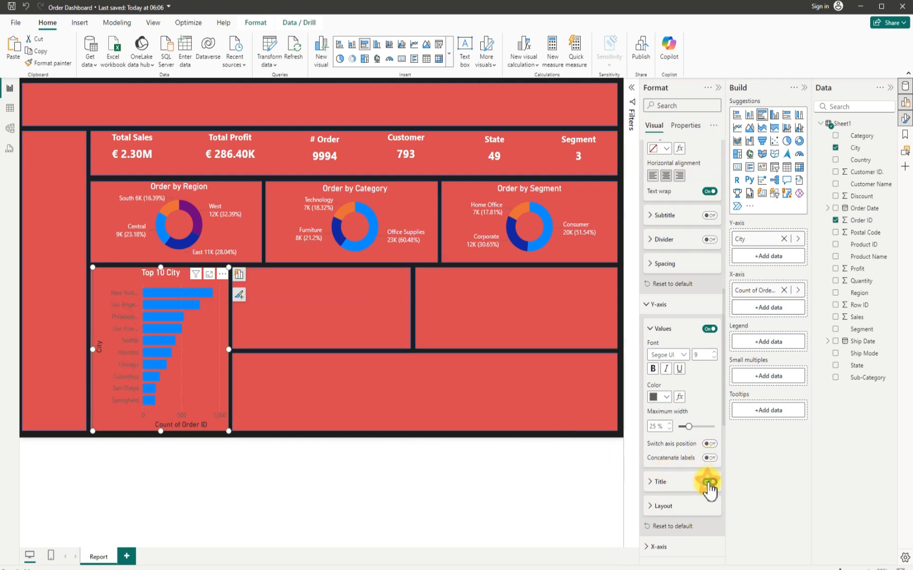
{"action": "left_click", "coordinate": [667, 397]}
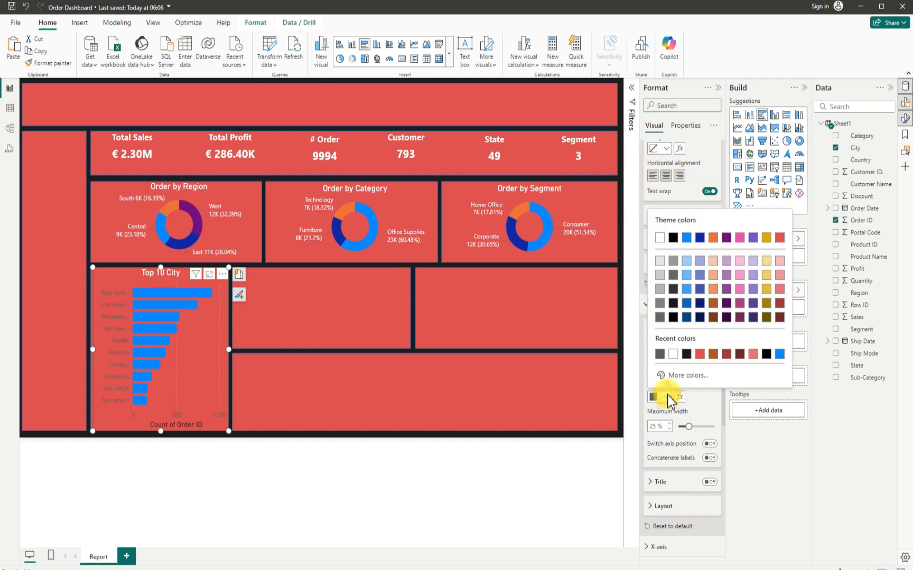
{"action": "left_click", "coordinate": [658, 239]}
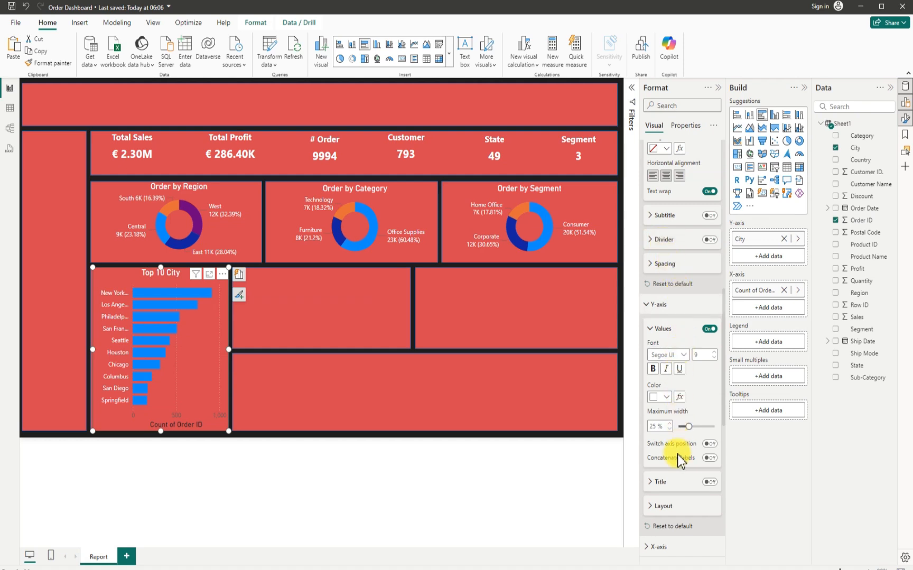
- Turn off the values and the title of the bar chart's X-axis
{"action": "scroll", "coordinate": [679, 507], "scroll_direction": "down", "scroll_amount": 4}
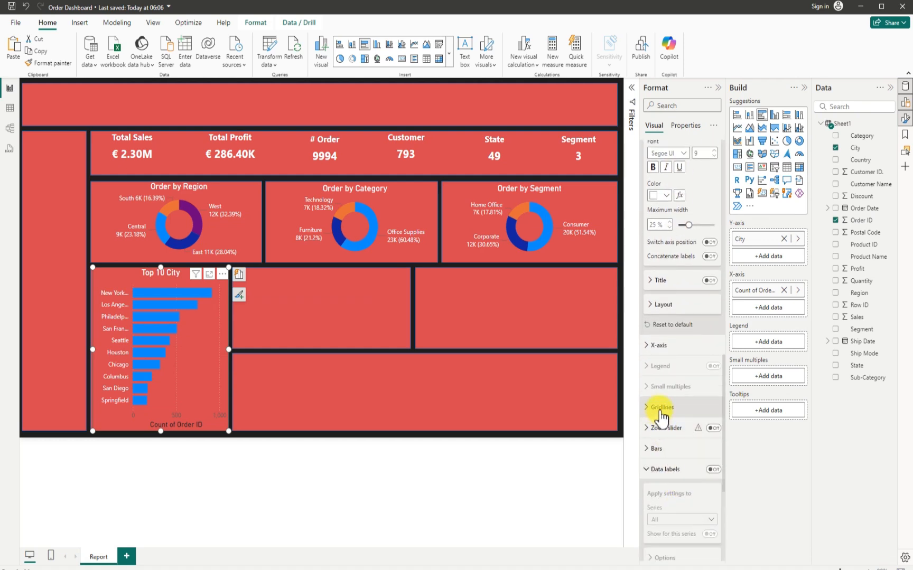
{"action": "left_click", "coordinate": [651, 349]}
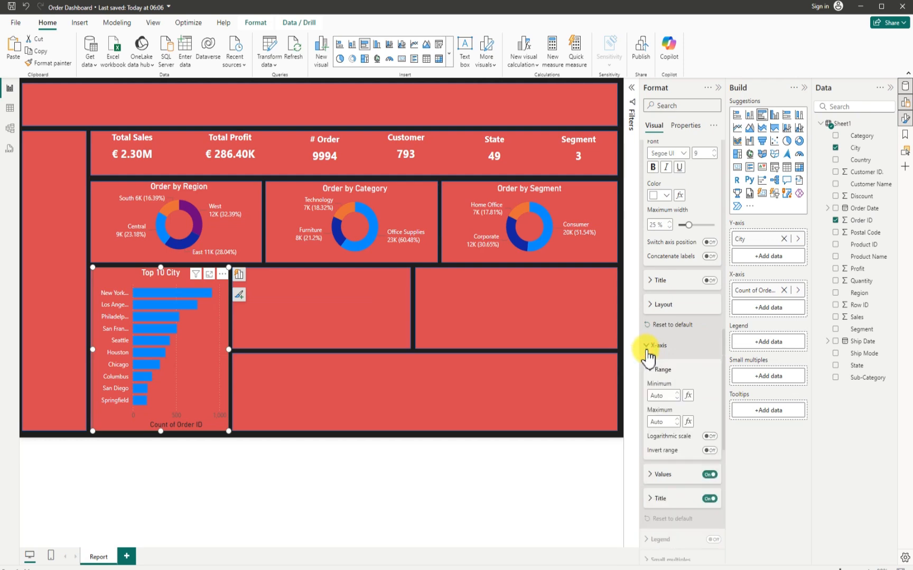
{"action": "left_click", "coordinate": [710, 474]}
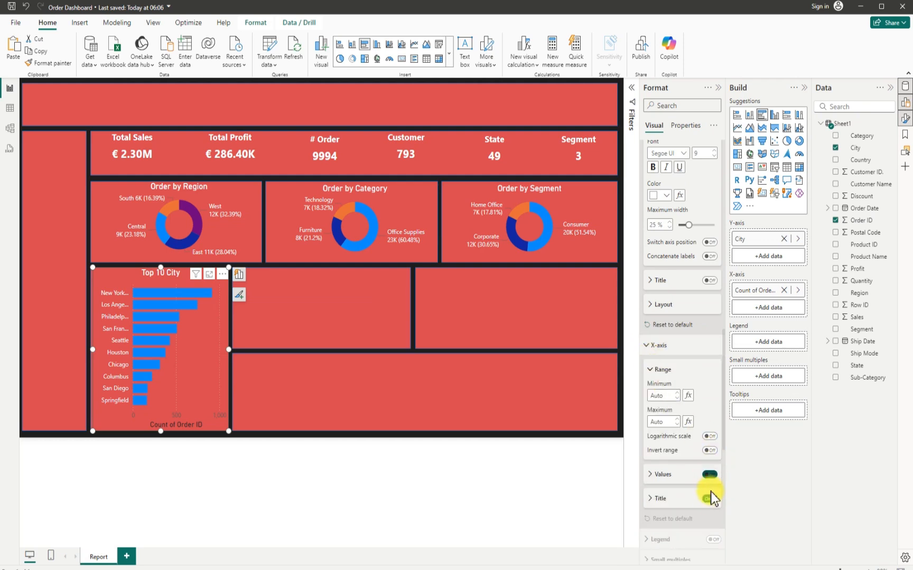
{"action": "left_click", "coordinate": [709, 499]}
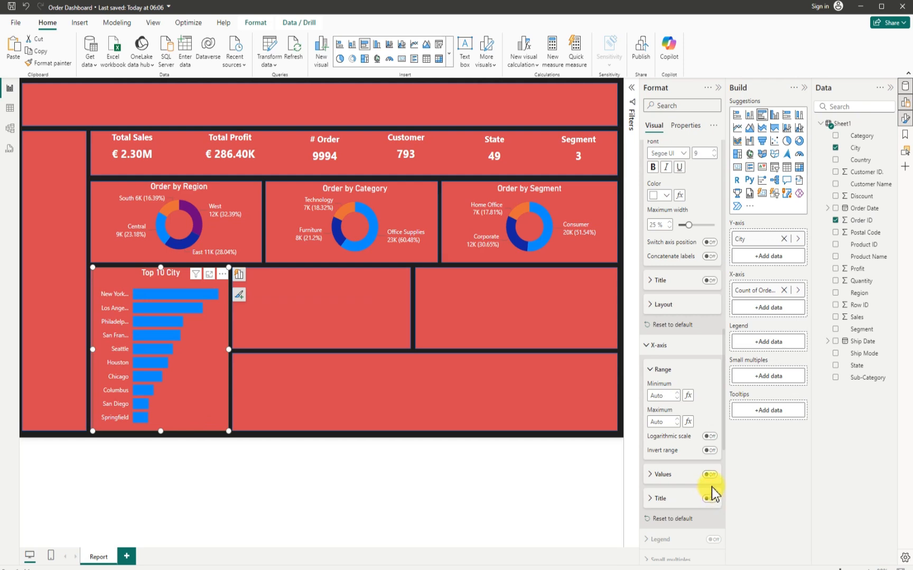
- Recolour all bars in the Top 10 City chart a dark navy blue
{"action": "scroll", "coordinate": [705, 485], "scroll_direction": "down", "scroll_amount": 5}
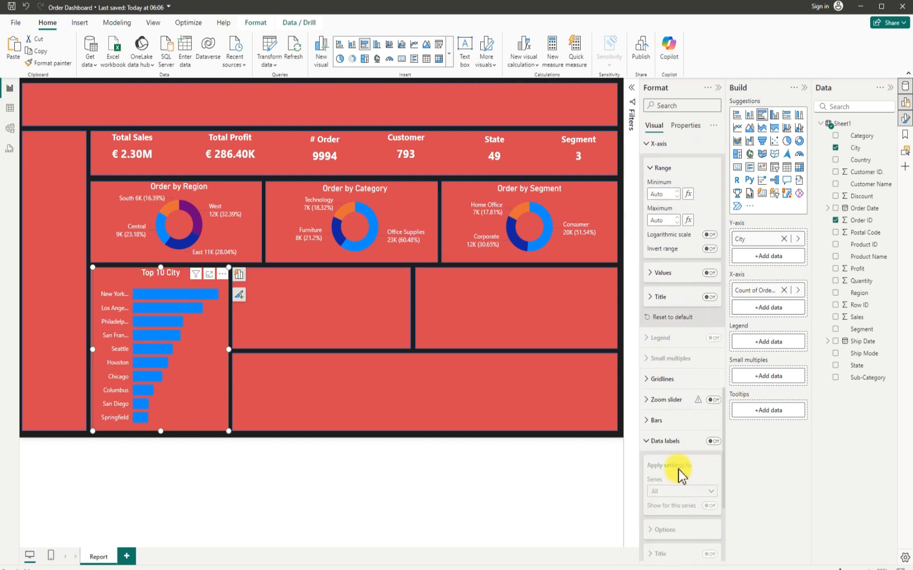
{"action": "left_click", "coordinate": [645, 421]}
{"action": "scroll", "coordinate": [687, 478], "scroll_direction": "down", "scroll_amount": 3}
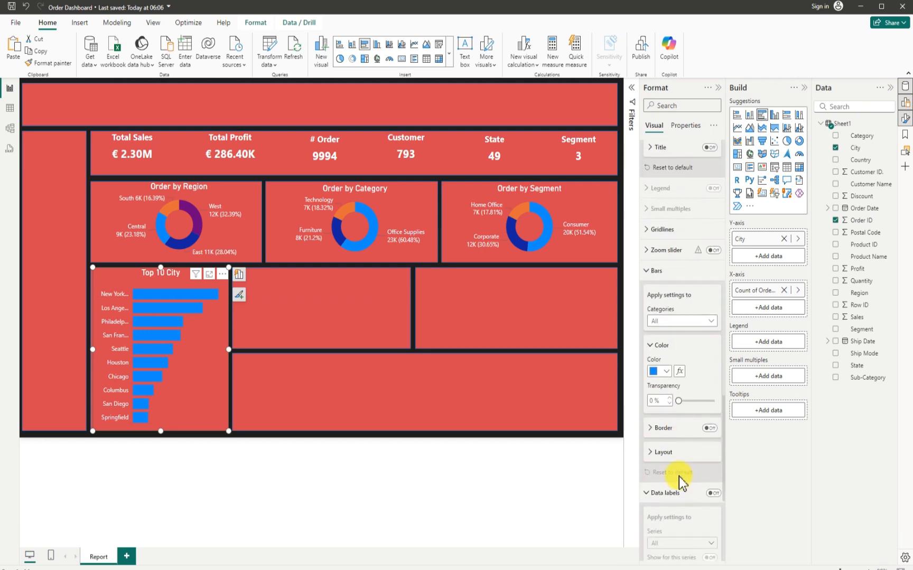
{"action": "left_click", "coordinate": [665, 369]}
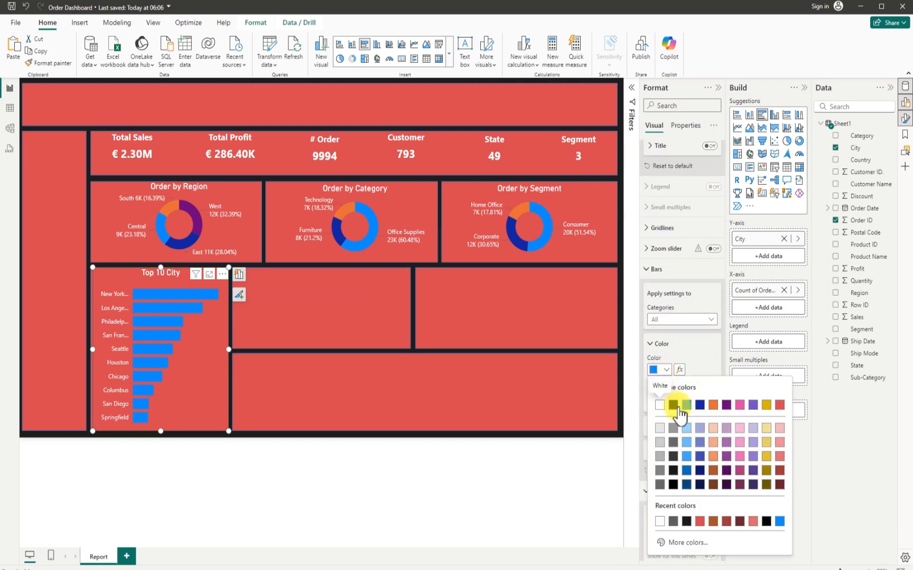
{"action": "left_click", "coordinate": [699, 471]}
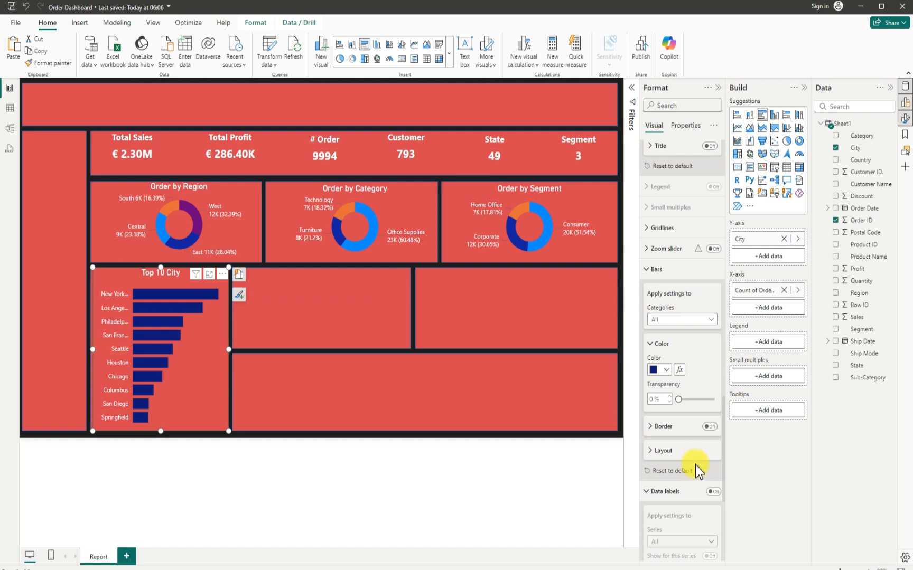
- Turn on data labels for the Top 10 City chart and set their position to Outside end
{"action": "scroll", "coordinate": [695, 467], "scroll_direction": "down", "scroll_amount": 2}
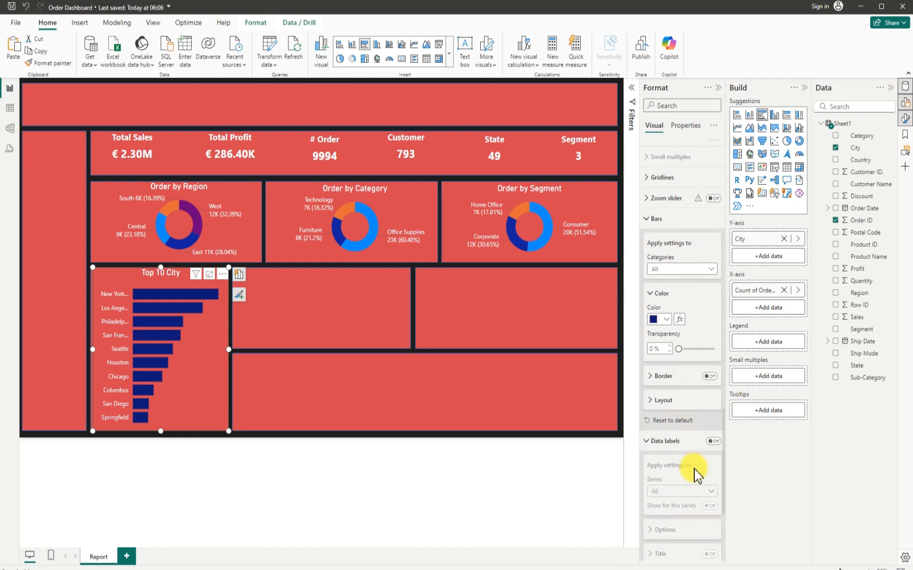
{"action": "left_click", "coordinate": [713, 442]}
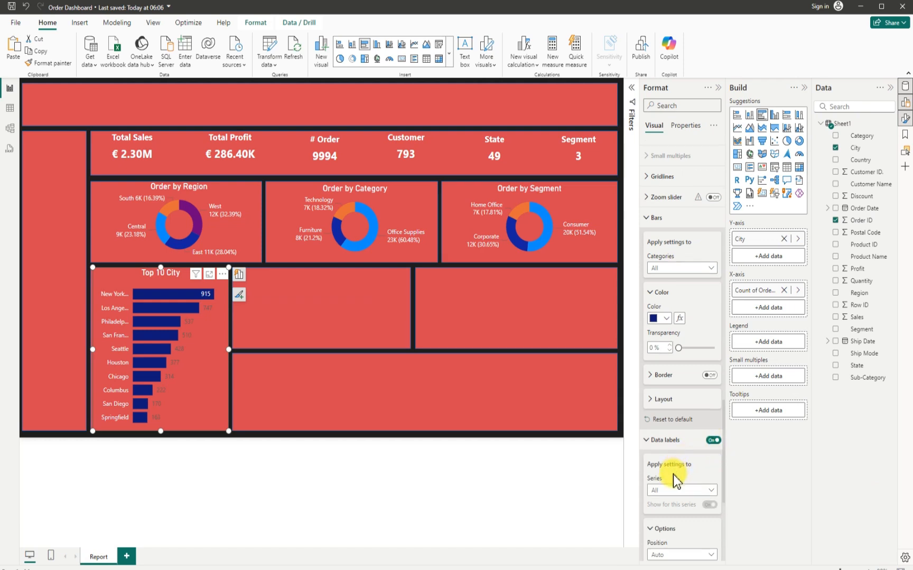
{"action": "scroll", "coordinate": [672, 474], "scroll_direction": "down", "scroll_amount": 6}
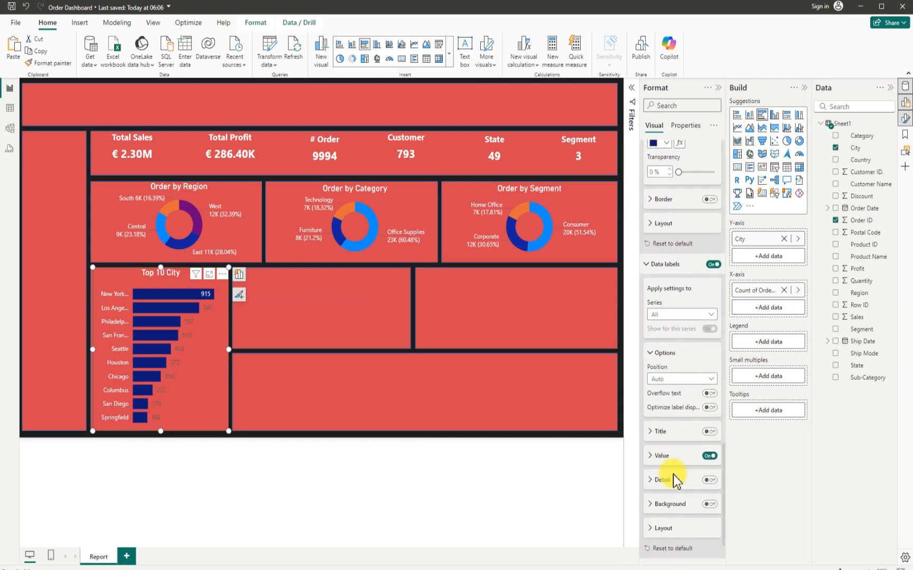
{"action": "left_click", "coordinate": [705, 354]}
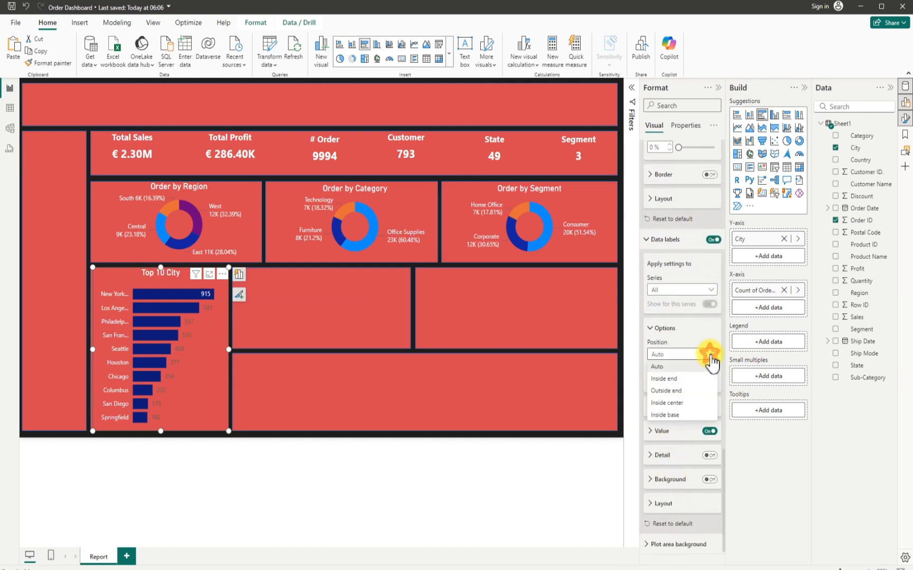
{"action": "left_click", "coordinate": [677, 393]}
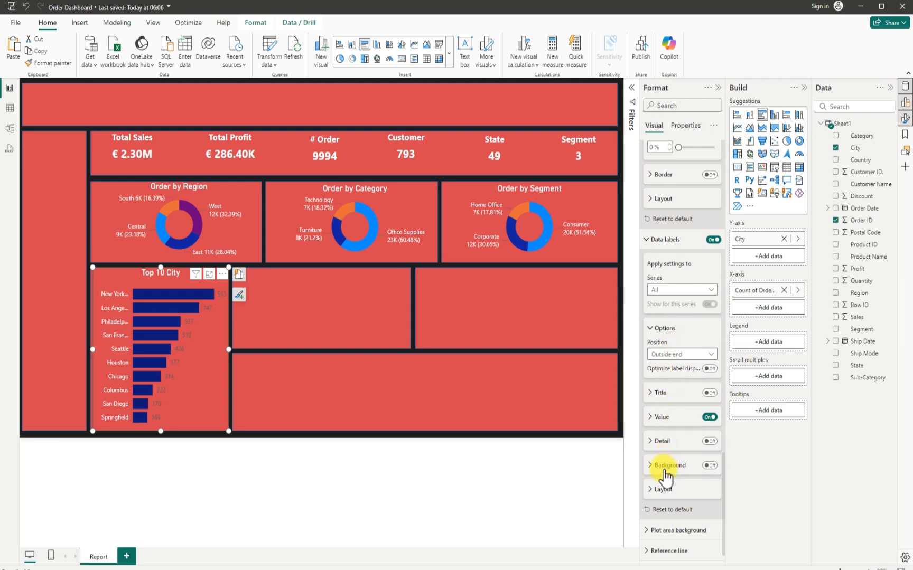
- Colour the data label values of the Top 10 City chart white
{"action": "left_click", "coordinate": [652, 417]}
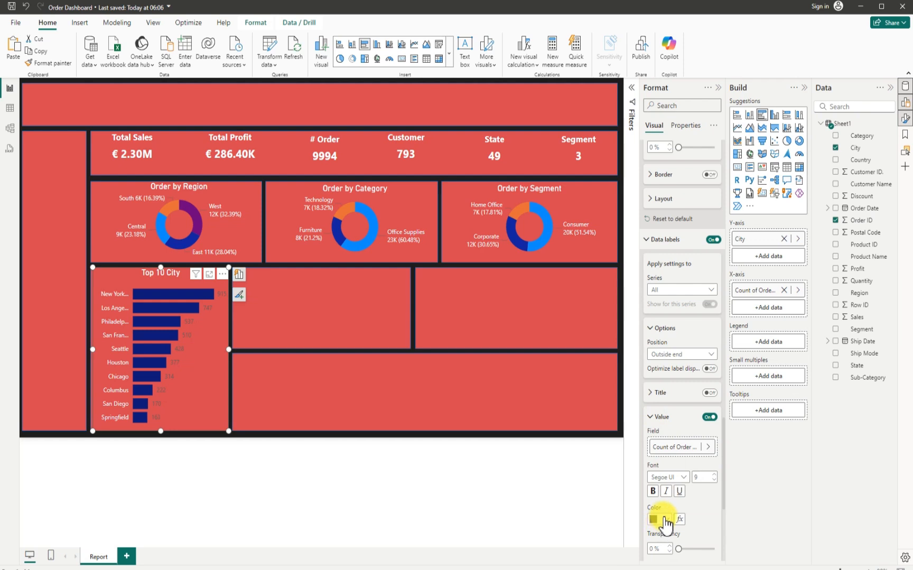
{"action": "left_click", "coordinate": [664, 519]}
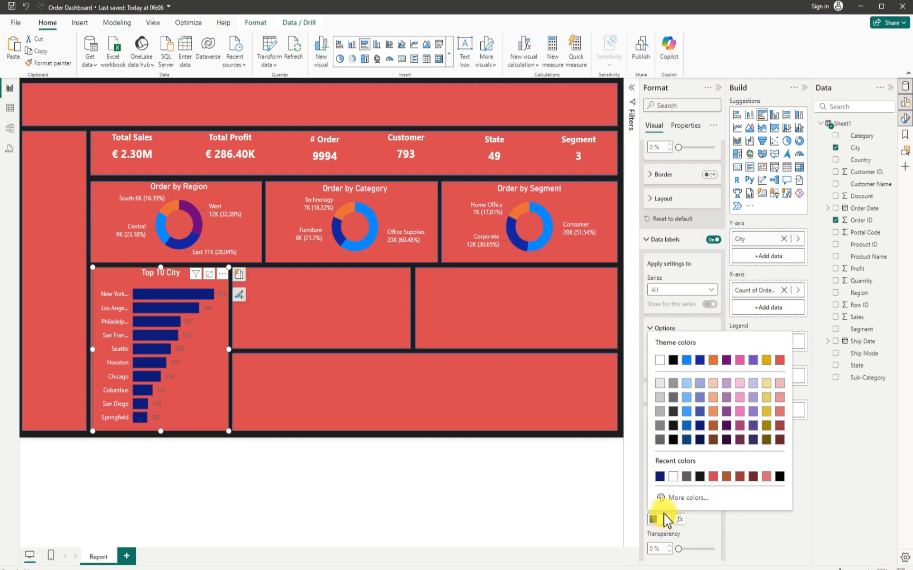
{"action": "left_click", "coordinate": [659, 360]}
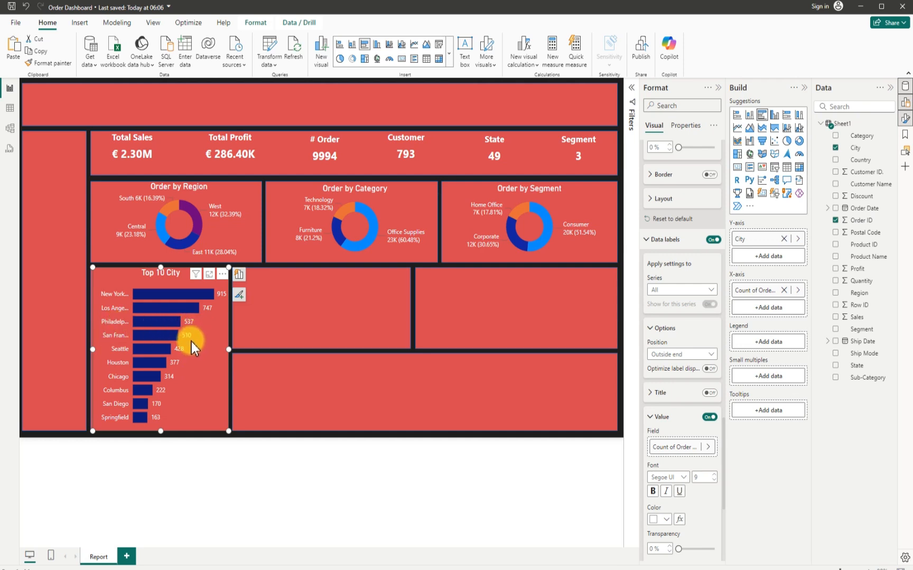
- Add a line chart and fit it over the empty panel beside the Top 10 City chart, 378 wide and 163 high
{"action": "left_click", "coordinate": [343, 331]}
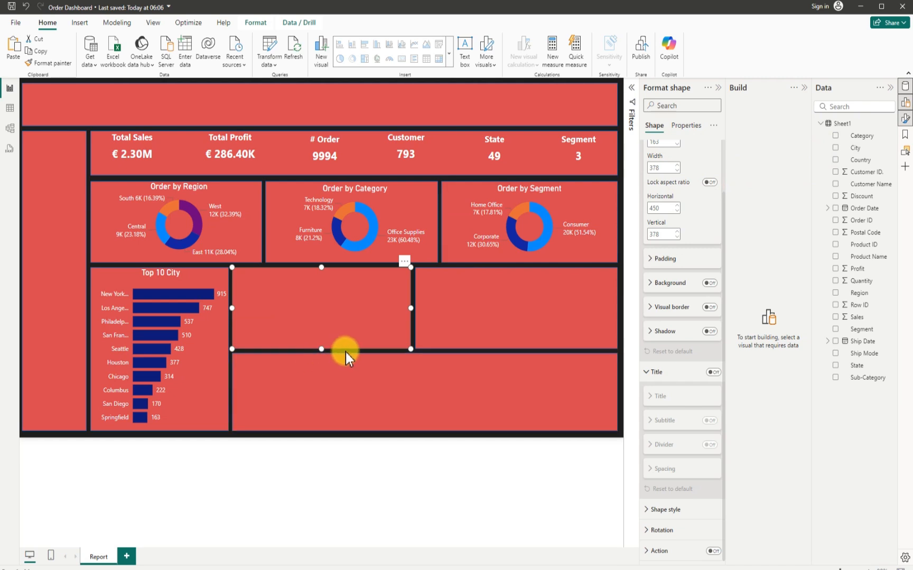
{"action": "left_click", "coordinate": [795, 101]}
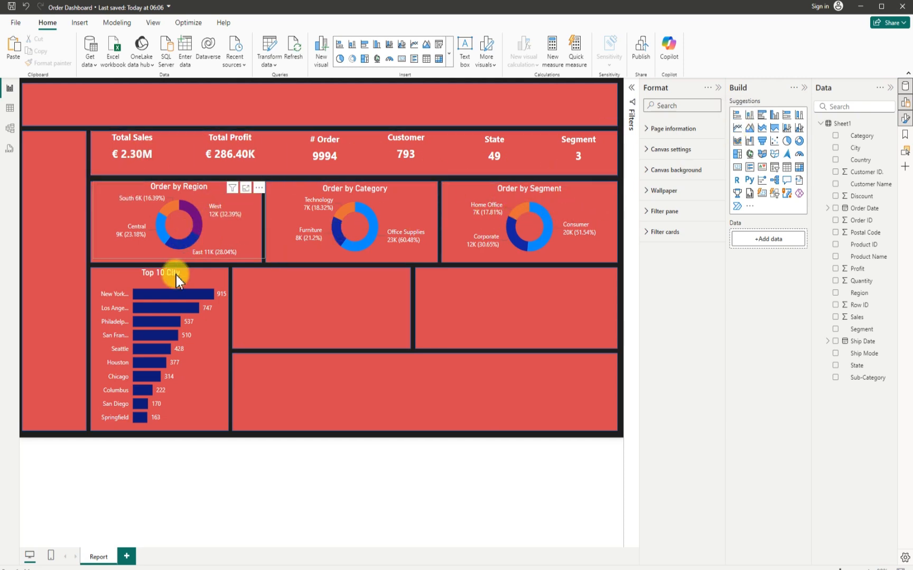
{"action": "left_click", "coordinate": [734, 131]}
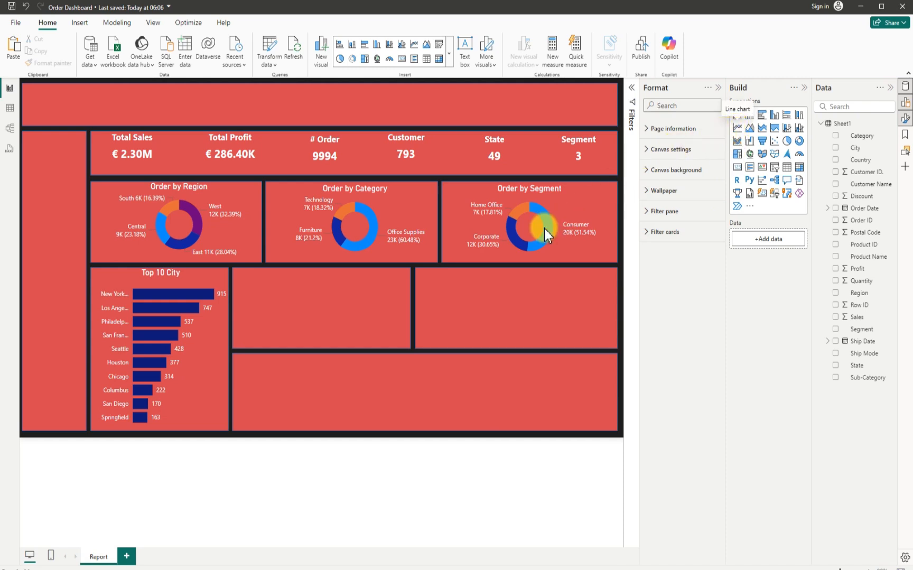
{"action": "left_click_drag", "start_coordinate": [188, 250], "coordinate": [343, 327]}
{"action": "left_click_drag", "start_coordinate": [314, 376], "coordinate": [311, 309]}
{"action": "mouse_move", "coordinate": [371, 303]}
{"action": "left_mouse_down"}
{"action": "mouse_move", "coordinate": [409, 311]}
{"action": "mouse_move", "coordinate": [366, 318]}
{"action": "left_mouse_up"}
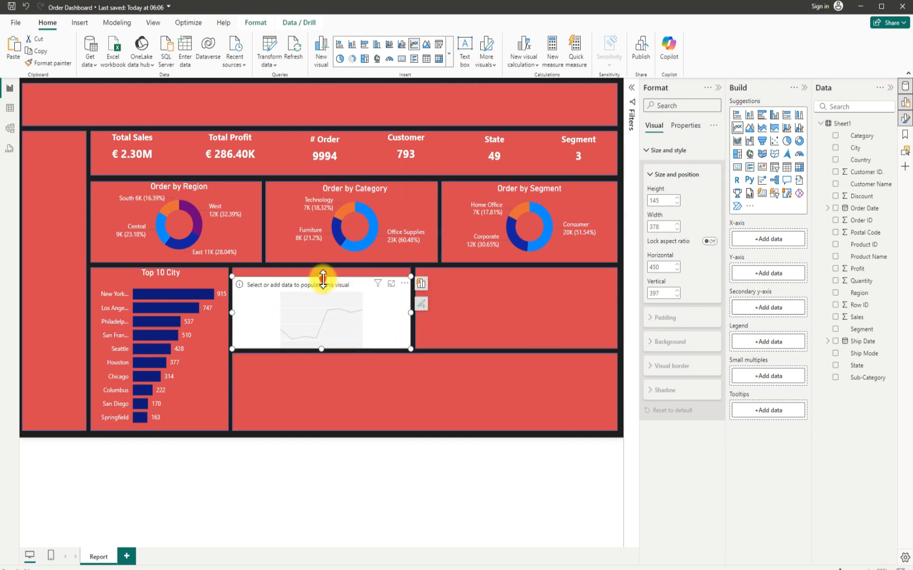
{"action": "left_click_drag", "start_coordinate": [323, 276], "coordinate": [323, 273]}
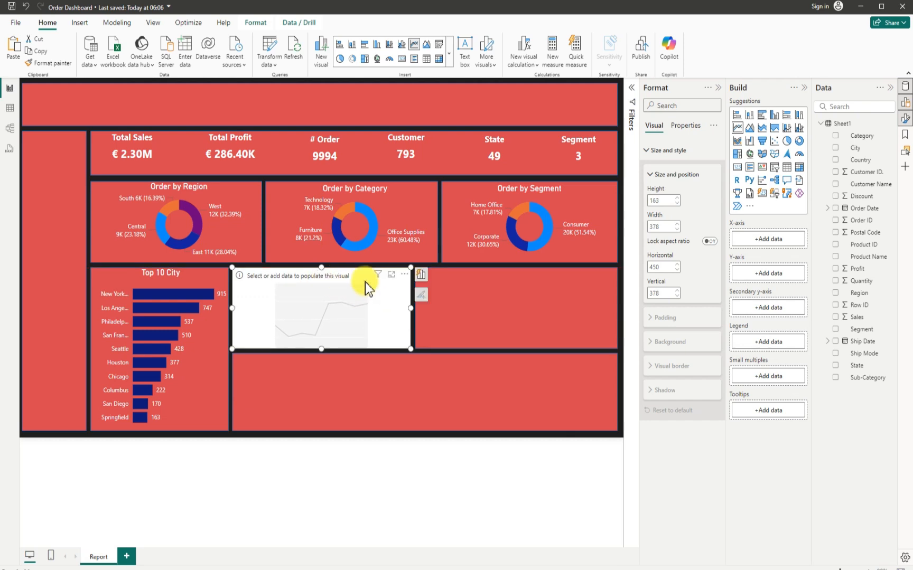
- Plot the sum of Quantity by the Year level of the Order Date hierarchy in the new line chart
{"action": "left_click", "coordinate": [835, 281]}
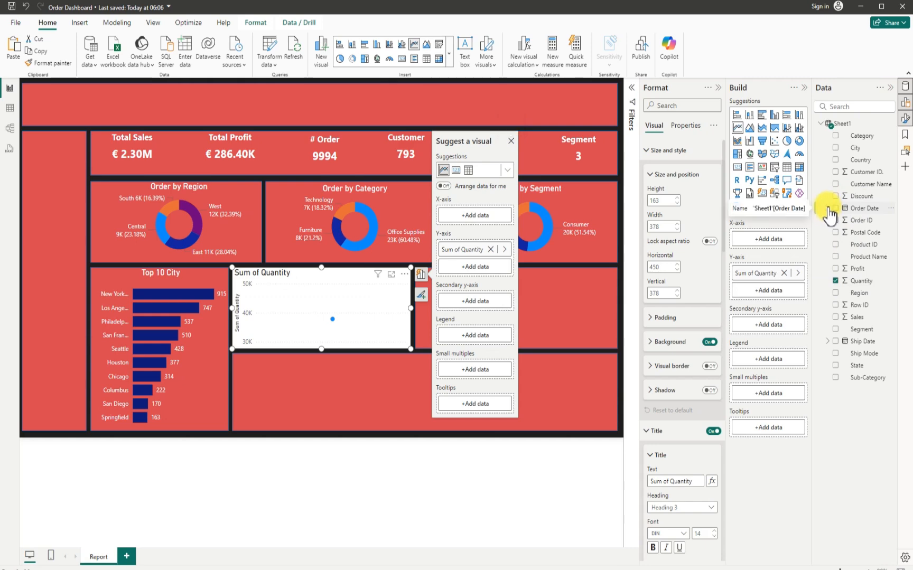
{"action": "left_click", "coordinate": [828, 209]}
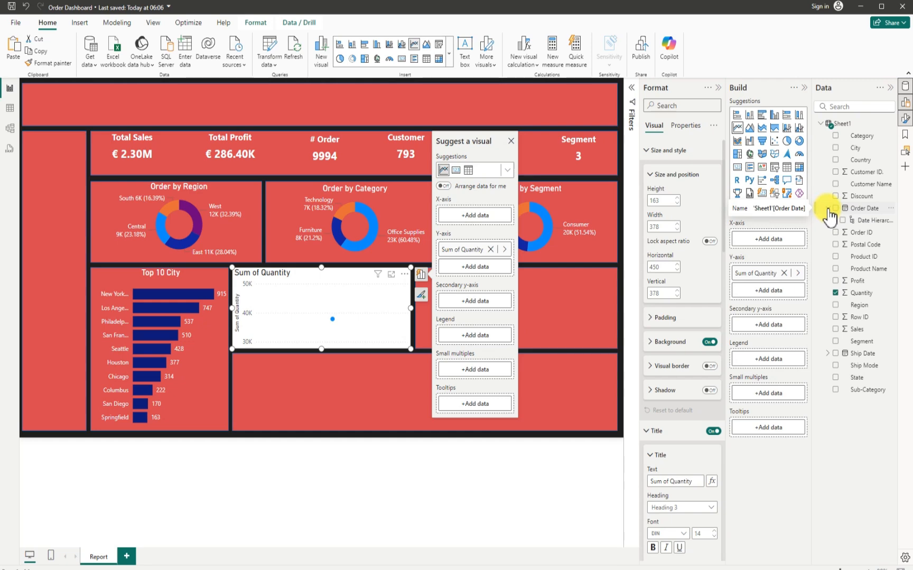
{"action": "left_click", "coordinate": [835, 221]}
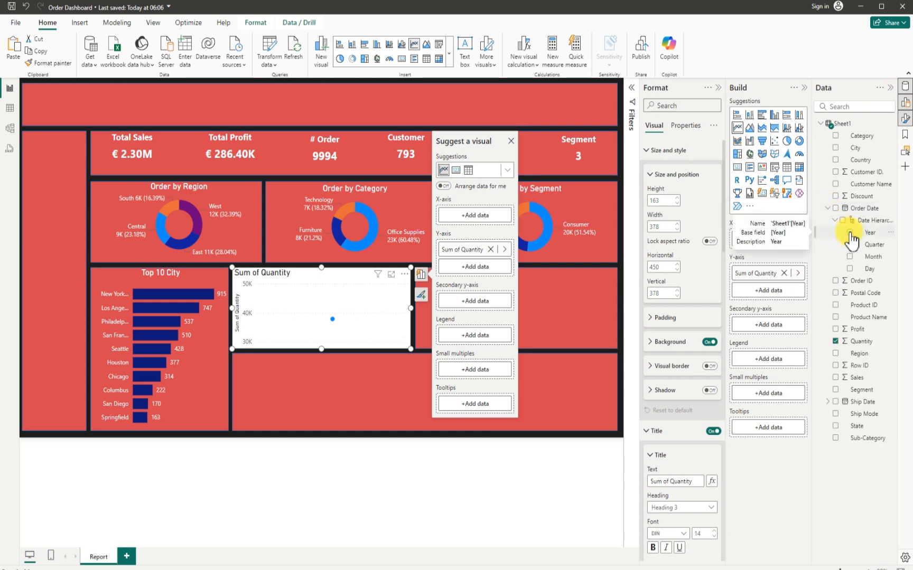
{"action": "left_click", "coordinate": [849, 233]}
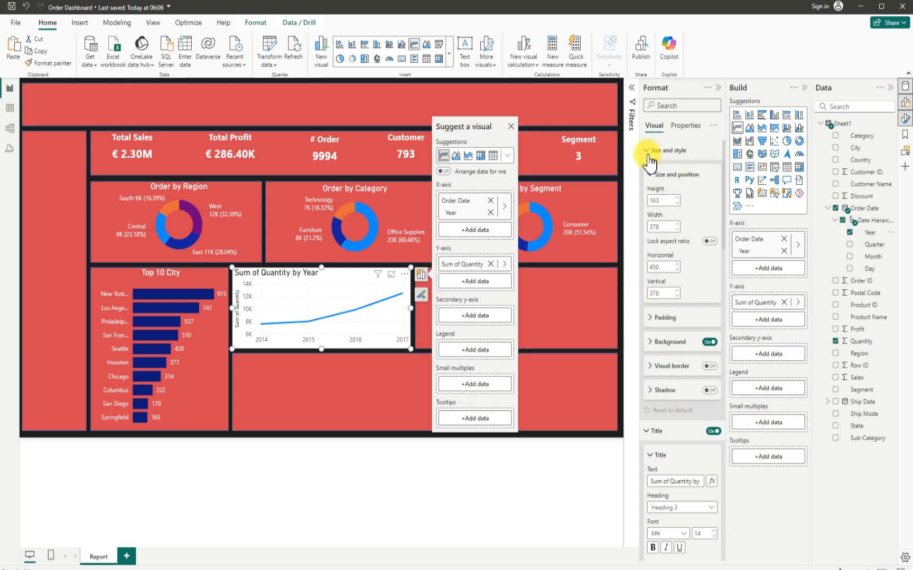
- Turn off the line chart's background and change its title to "Trend by Year"
{"action": "left_click", "coordinate": [709, 343]}
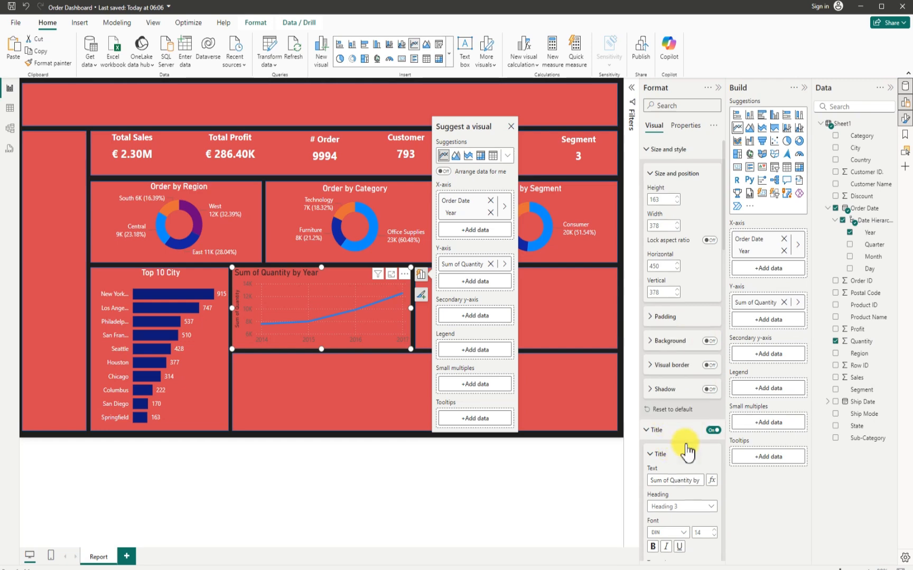
{"action": "scroll", "coordinate": [681, 433], "scroll_direction": "down", "scroll_amount": 3}
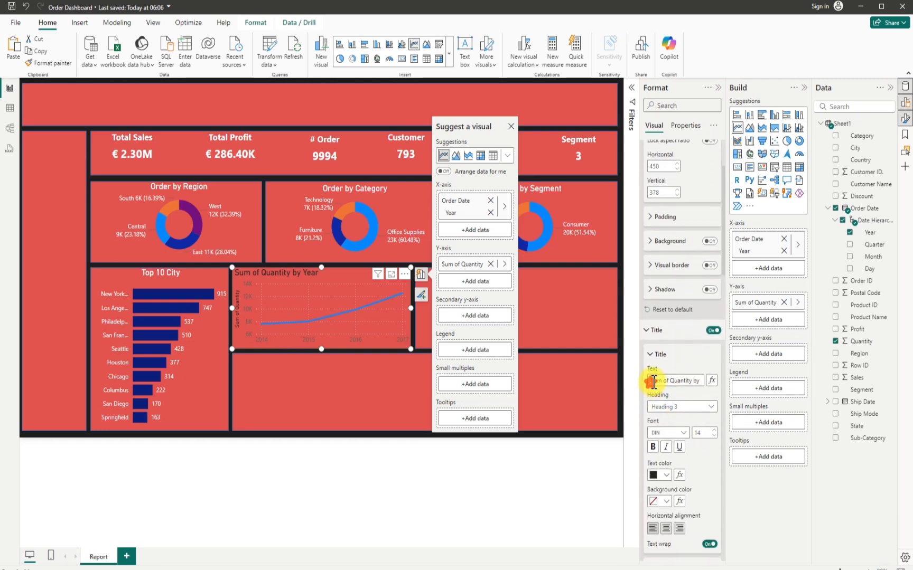
{"action": "left_click_drag", "start_coordinate": [653, 381], "coordinate": [686, 379]}
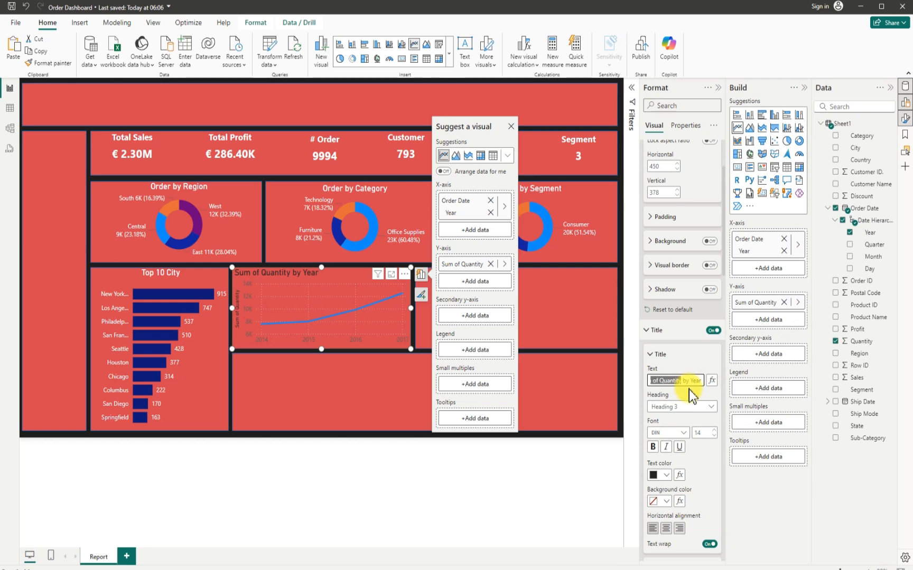
{"action": "key", "text": "BackSpace"}
{"action": "type", "text": "Trend"}
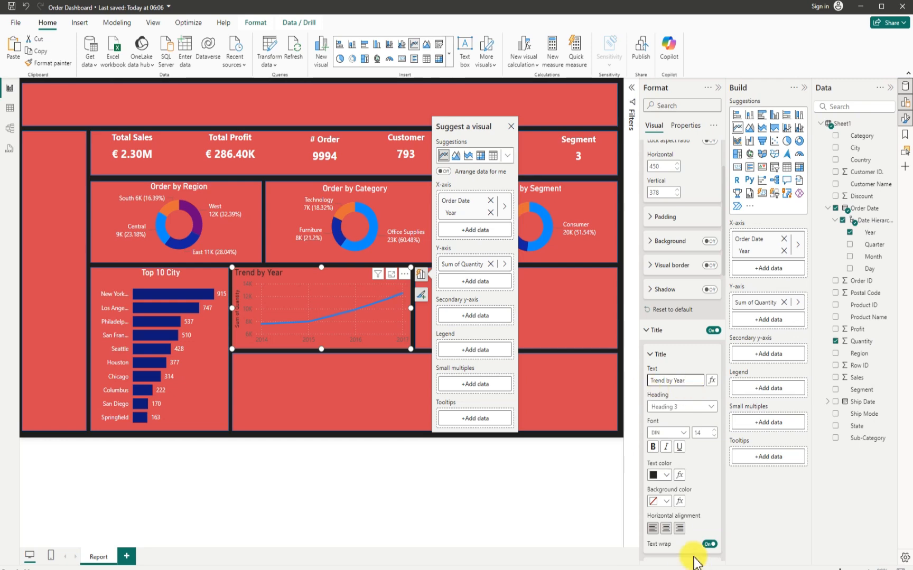
- Colour the Trend by Year title white and centre it horizontally
{"action": "left_click", "coordinate": [668, 476]}
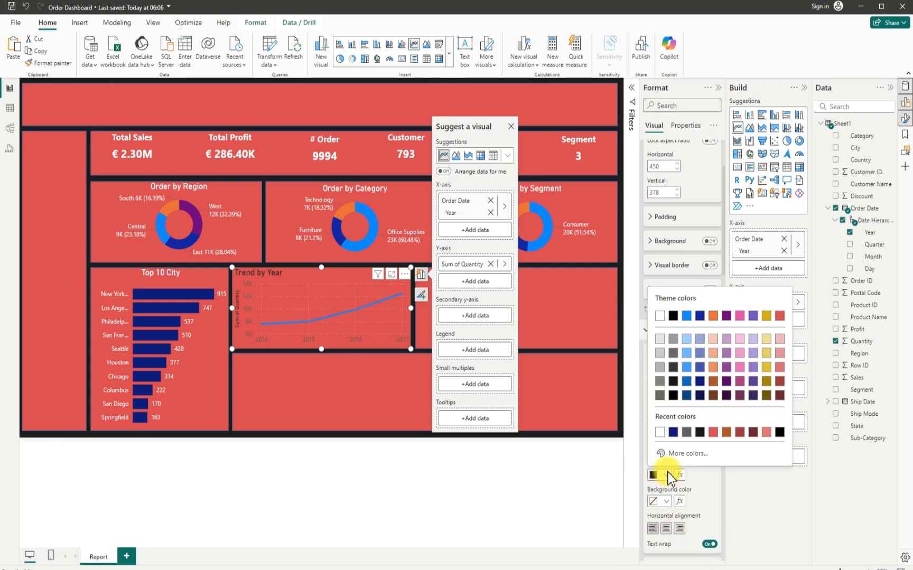
{"action": "left_click", "coordinate": [660, 317]}
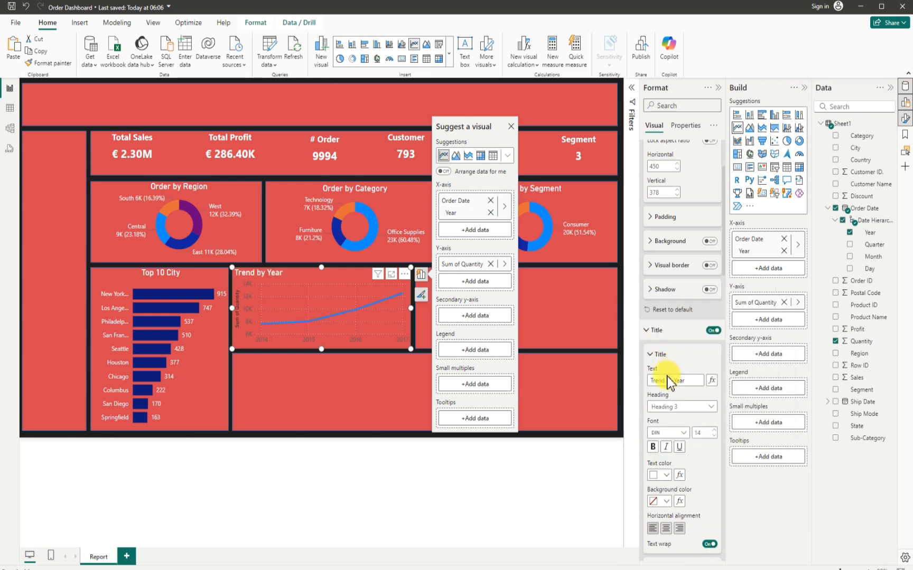
{"action": "scroll", "coordinate": [679, 446], "scroll_direction": "down", "scroll_amount": 3}
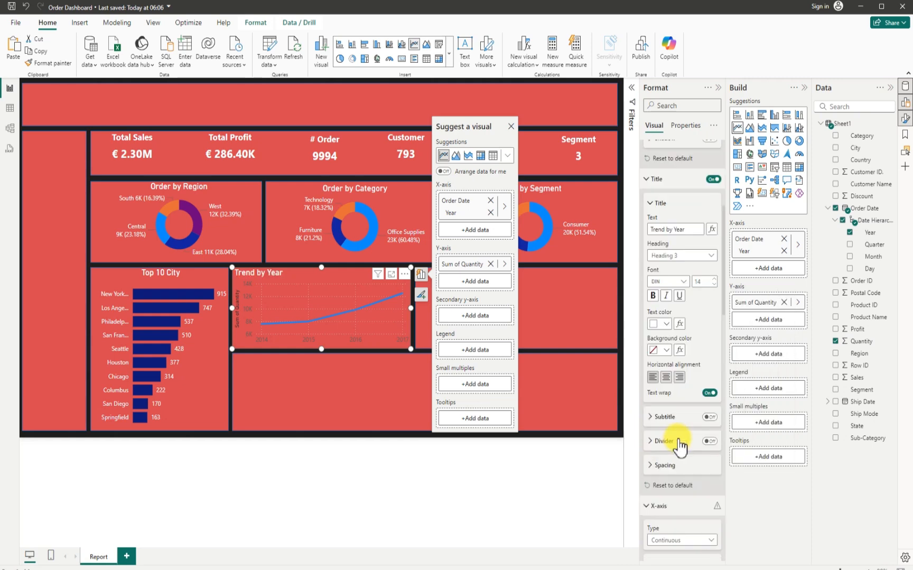
{"action": "left_click", "coordinate": [666, 377]}
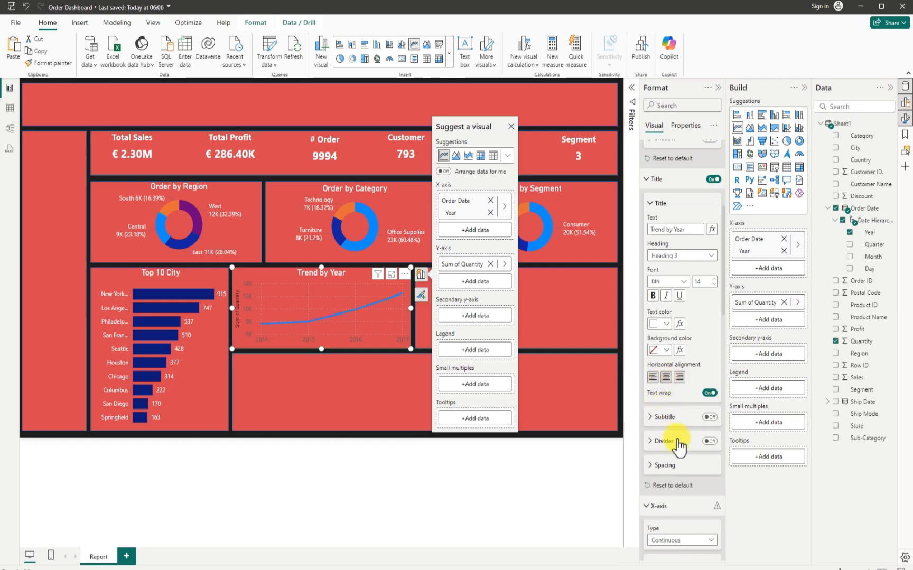
- Turn off the title and the values of the Trend by Year chart's Y-axis
{"action": "scroll", "coordinate": [673, 472], "scroll_direction": "down", "scroll_amount": 3}
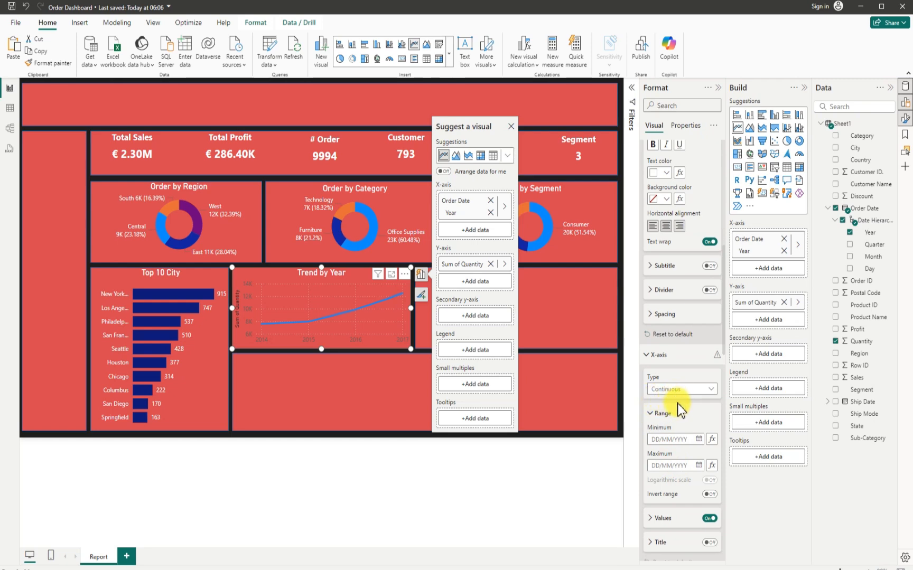
{"action": "scroll", "coordinate": [678, 414], "scroll_direction": "down", "scroll_amount": 2}
{"action": "scroll", "coordinate": [678, 418], "scroll_direction": "down", "scroll_amount": 1}
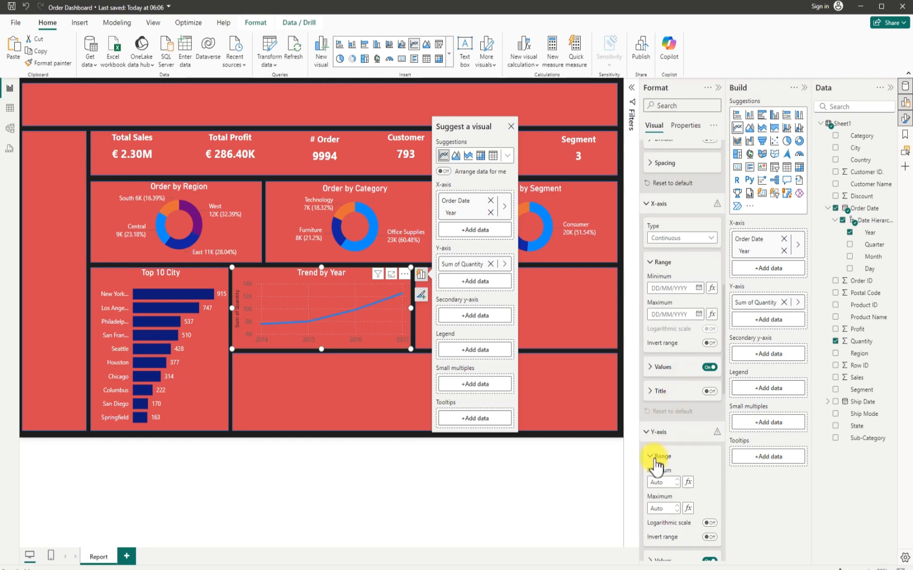
{"action": "scroll", "coordinate": [668, 465], "scroll_direction": "down", "scroll_amount": 1}
{"action": "scroll", "coordinate": [666, 454], "scroll_direction": "down", "scroll_amount": 2}
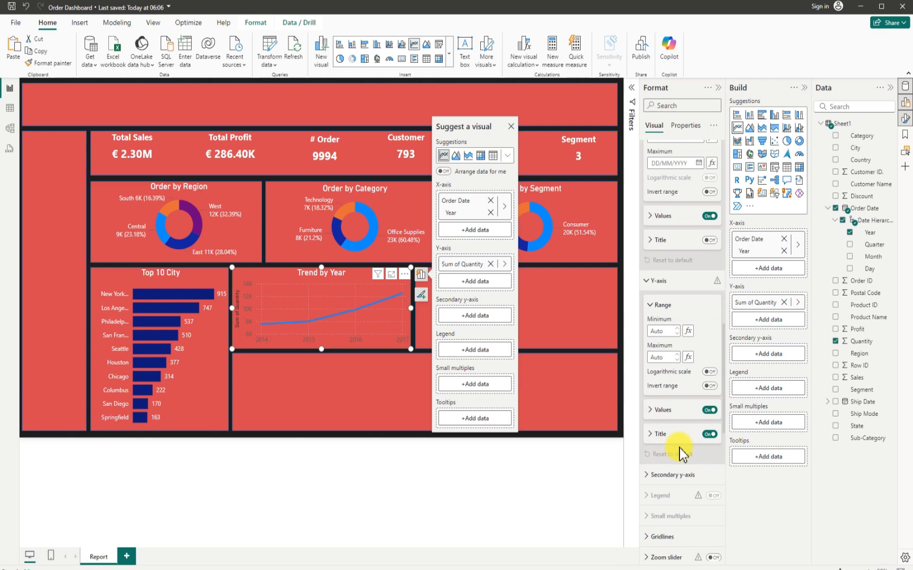
{"action": "left_click", "coordinate": [710, 435]}
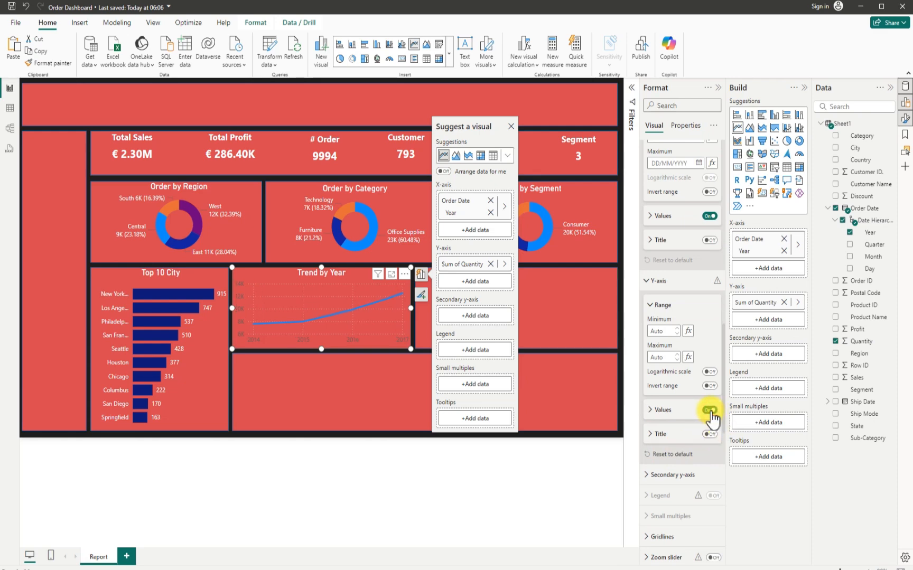
{"action": "left_click", "coordinate": [711, 412]}
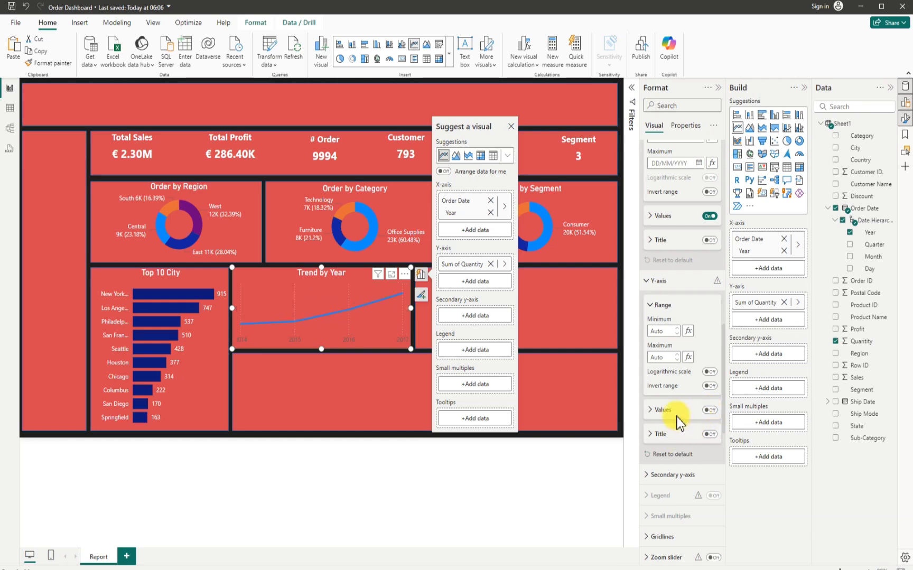
- Colour the year values on the Trend by Year chart's X-axis white
{"action": "scroll", "coordinate": [677, 417], "scroll_direction": "up", "scroll_amount": 1}
{"action": "scroll", "coordinate": [678, 416], "scroll_direction": "up", "scroll_amount": 4}
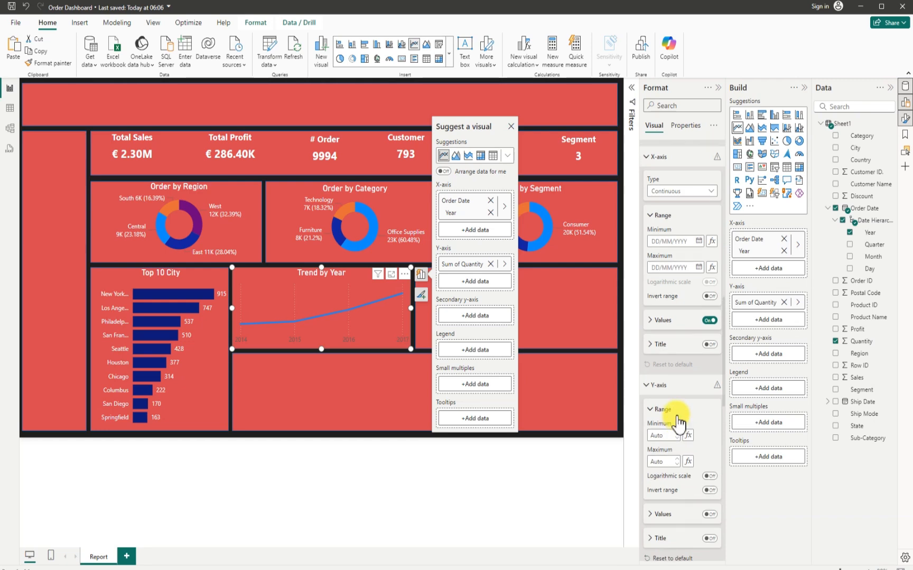
{"action": "scroll", "coordinate": [673, 418], "scroll_direction": "down", "scroll_amount": 1}
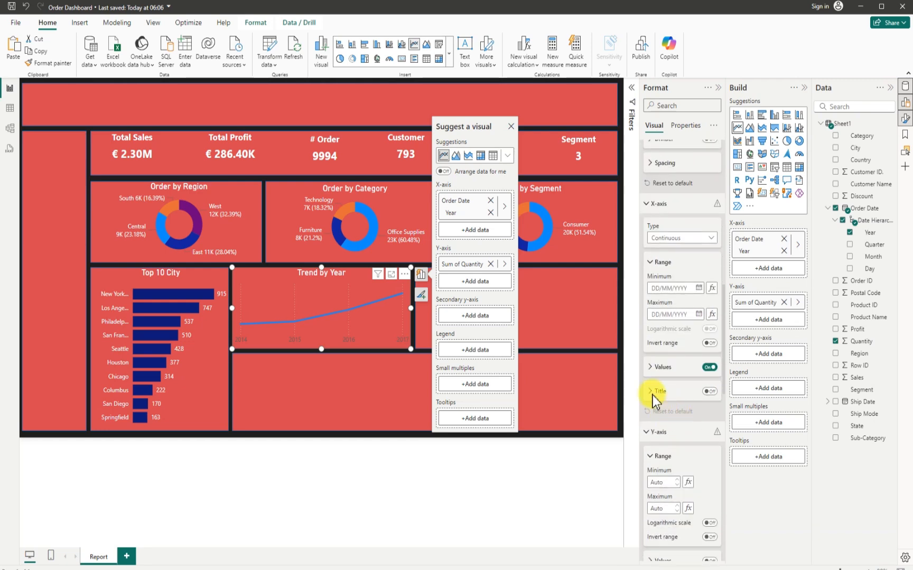
{"action": "left_click", "coordinate": [649, 368]}
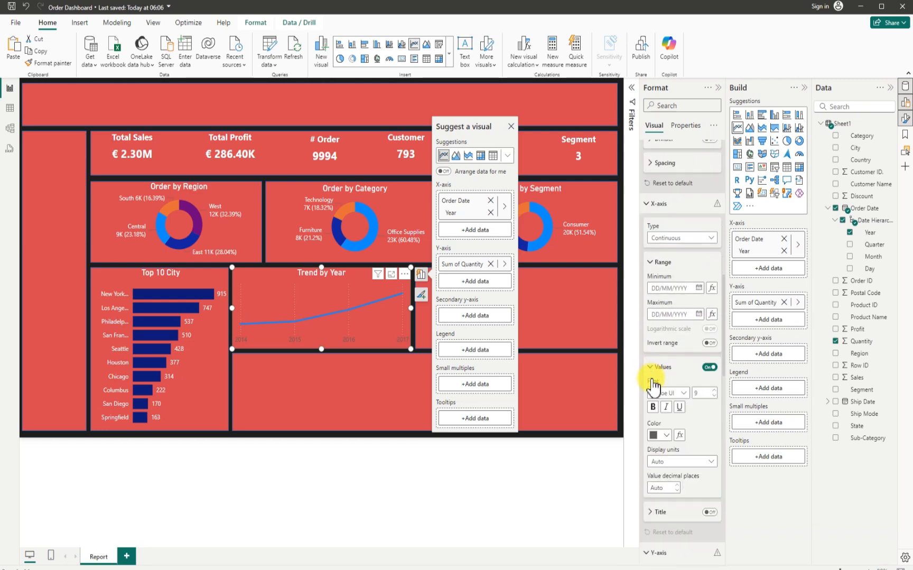
{"action": "left_click", "coordinate": [665, 435]}
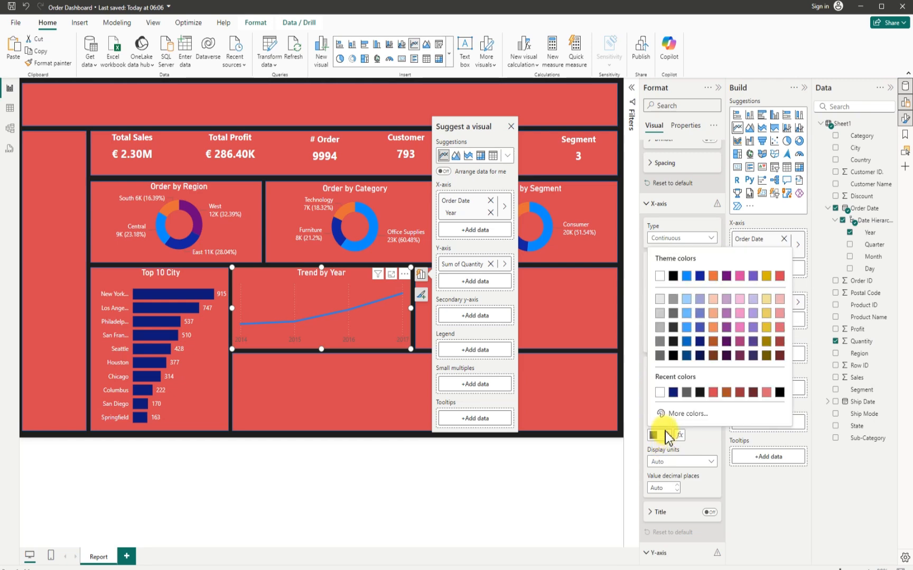
{"action": "left_click", "coordinate": [661, 276]}
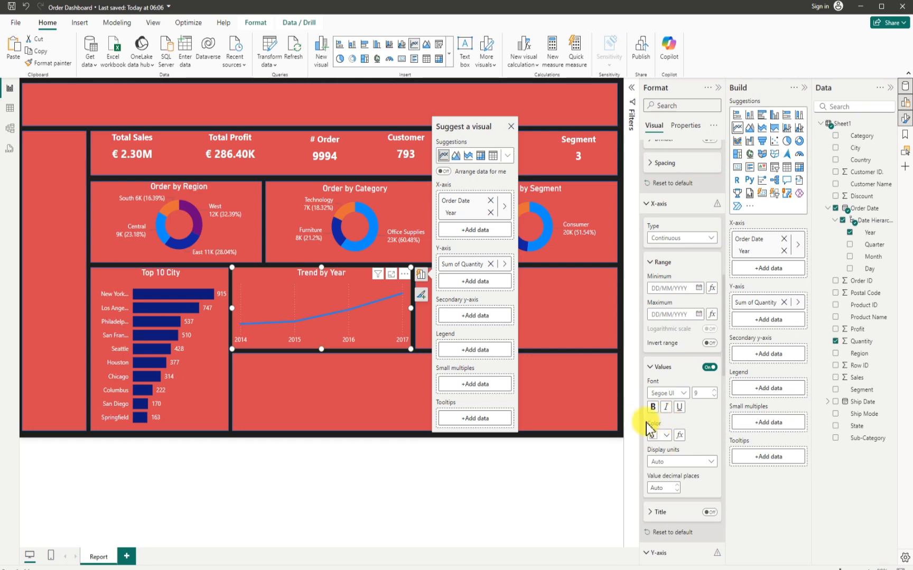
- Turn on data labels for the Trend by Year chart and colour their values white
{"action": "scroll", "coordinate": [684, 451], "scroll_direction": "down", "scroll_amount": 8}
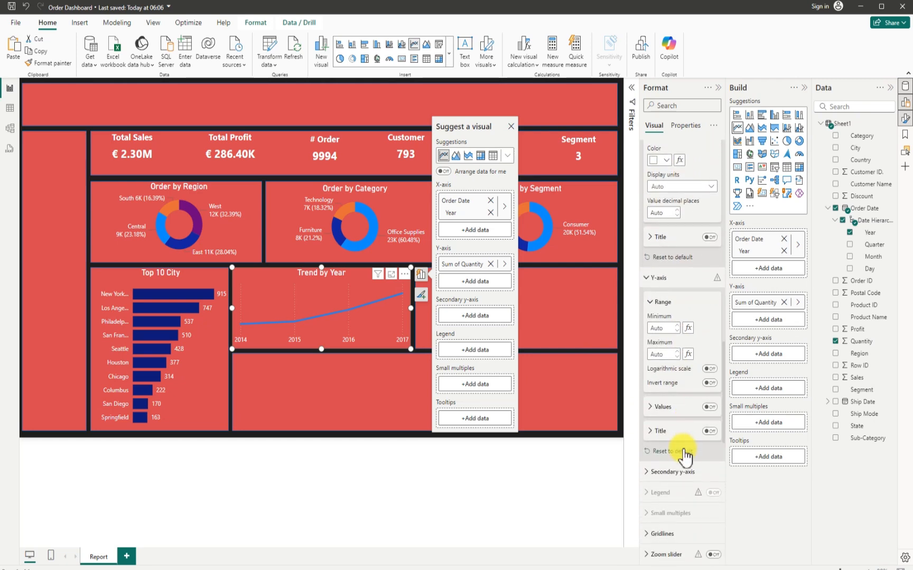
{"action": "scroll", "coordinate": [684, 454], "scroll_direction": "down", "scroll_amount": 7}
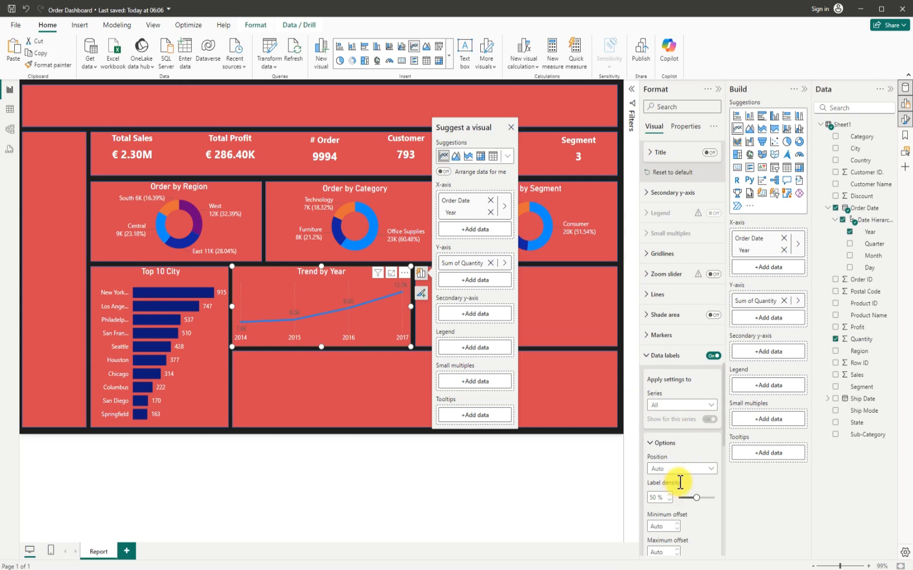
{"action": "scroll", "coordinate": [685, 483], "scroll_direction": "down", "scroll_amount": 3}
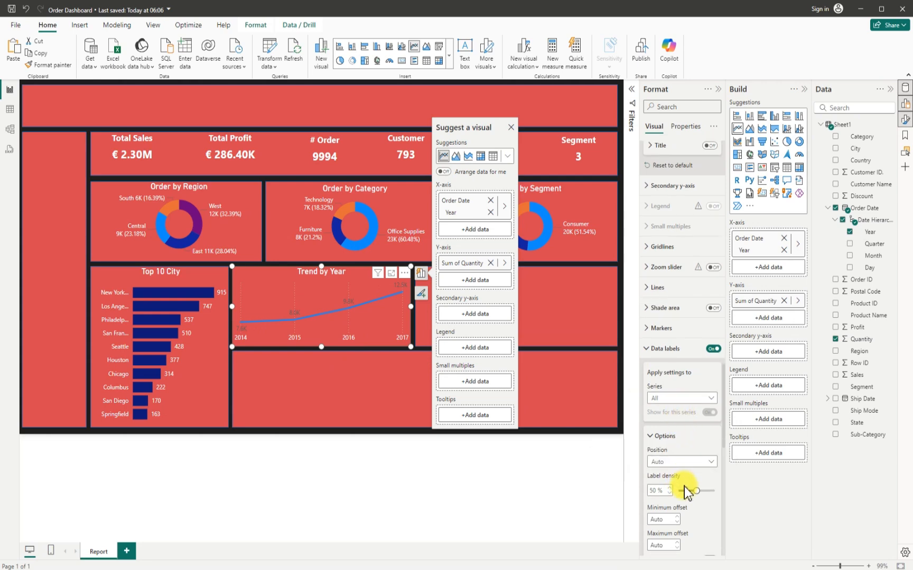
{"action": "scroll", "coordinate": [676, 470], "scroll_direction": "down", "scroll_amount": 2}
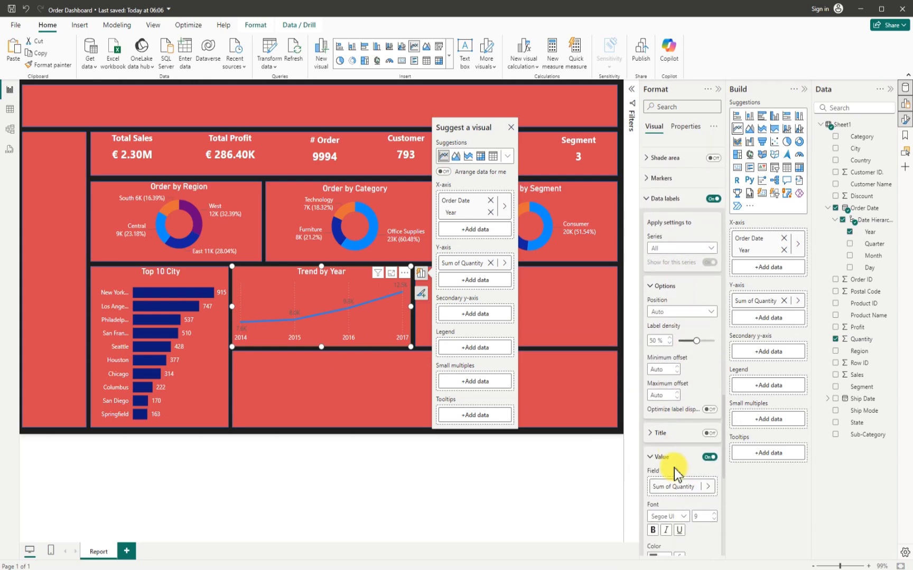
{"action": "left_click", "coordinate": [667, 466]}
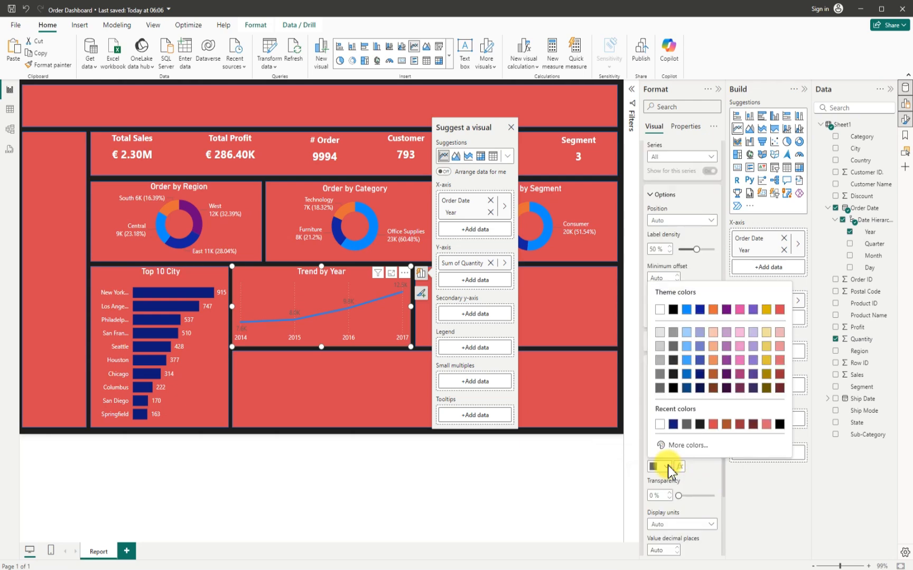
{"action": "left_click", "coordinate": [660, 311]}
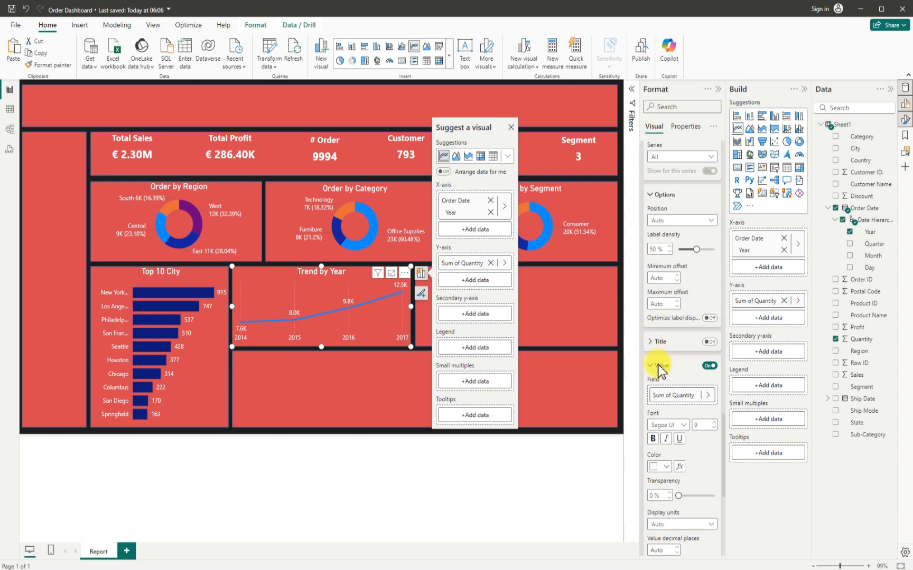
{"action": "scroll", "coordinate": [669, 412], "scroll_direction": "down", "scroll_amount": 4}
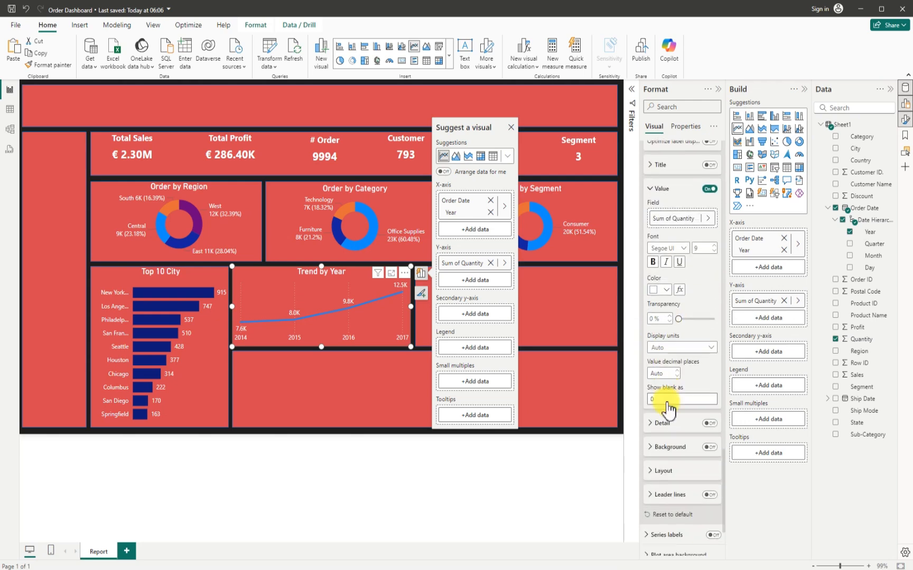
{"action": "scroll", "coordinate": [670, 452], "scroll_direction": "down", "scroll_amount": 2}
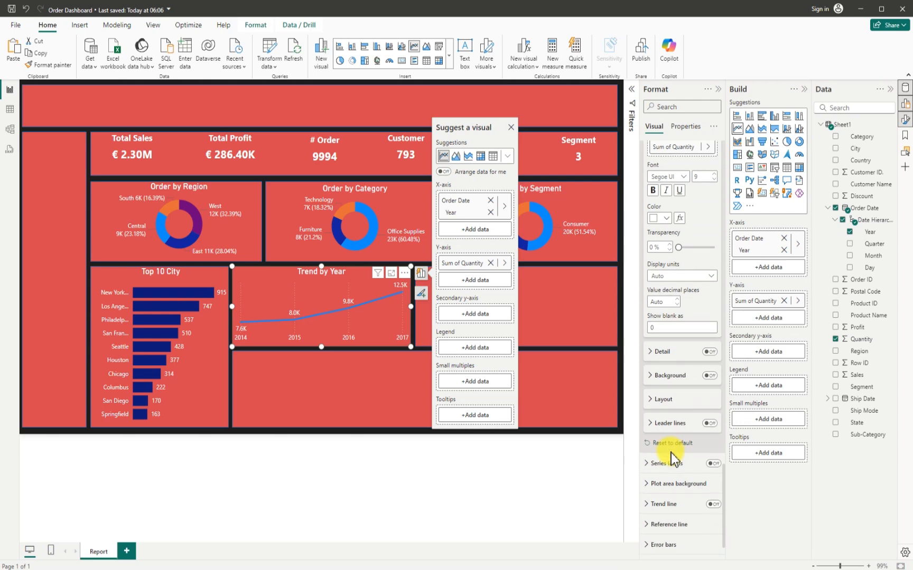
- Turn on markers for all categories of the Trend by Year line and set the marker size to 7 px
{"action": "scroll", "coordinate": [670, 456], "scroll_direction": "up", "scroll_amount": 5}
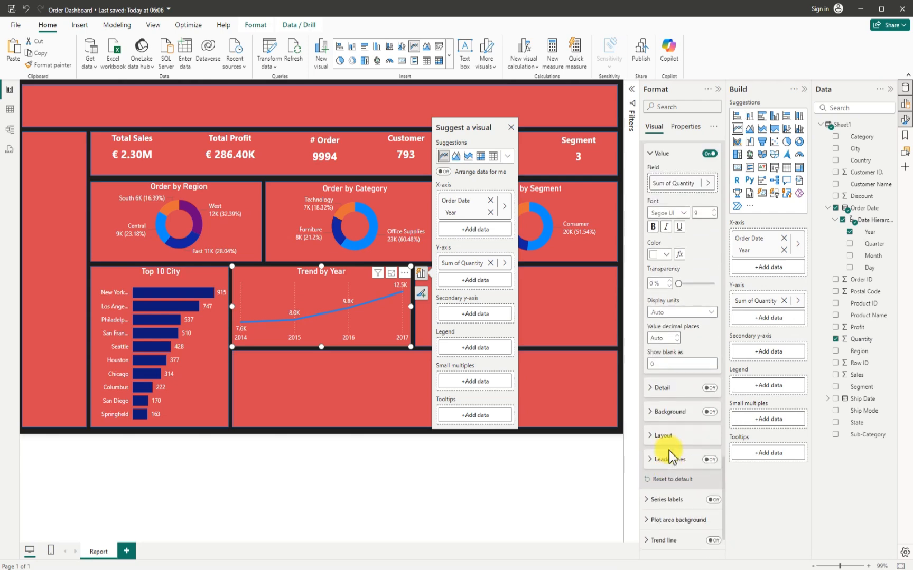
{"action": "scroll", "coordinate": [669, 453], "scroll_direction": "up", "scroll_amount": 4}
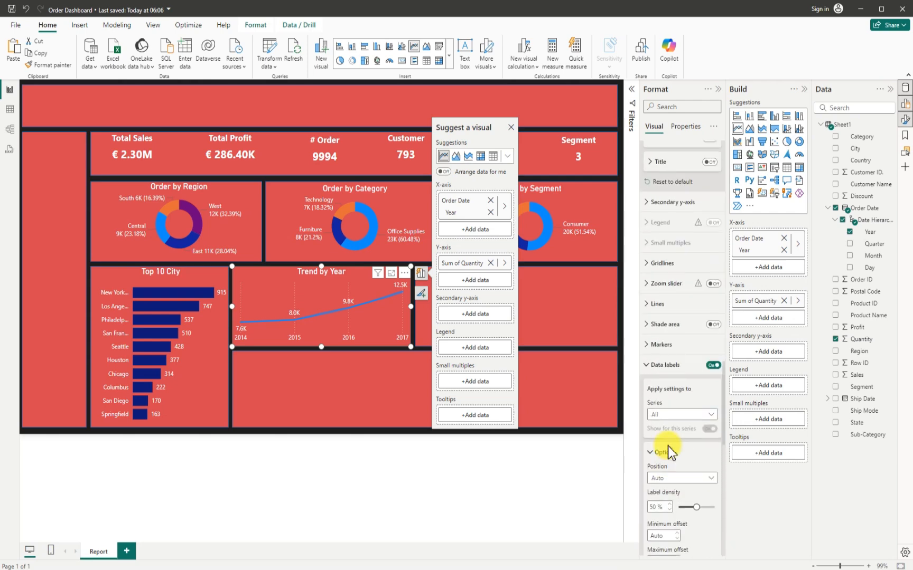
{"action": "left_click", "coordinate": [653, 345]}
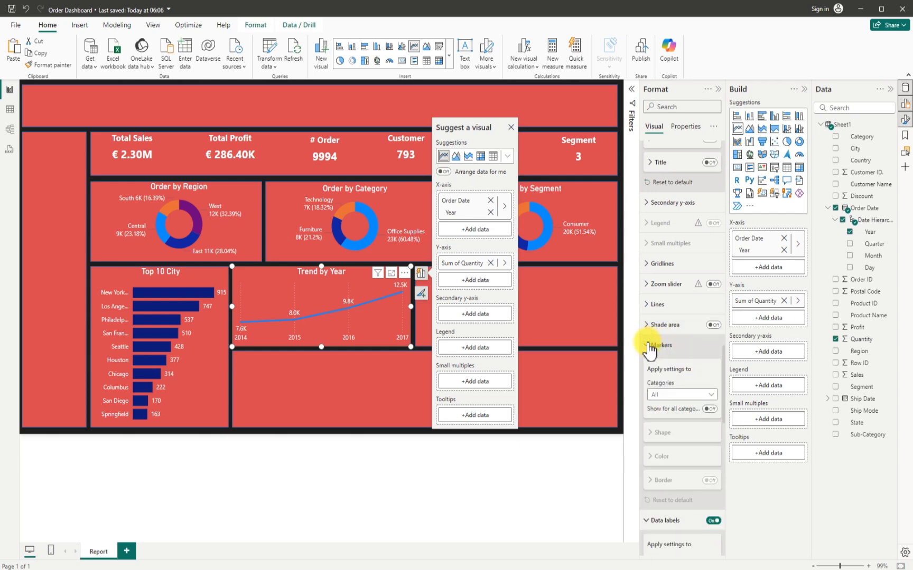
{"action": "left_click", "coordinate": [709, 408]}
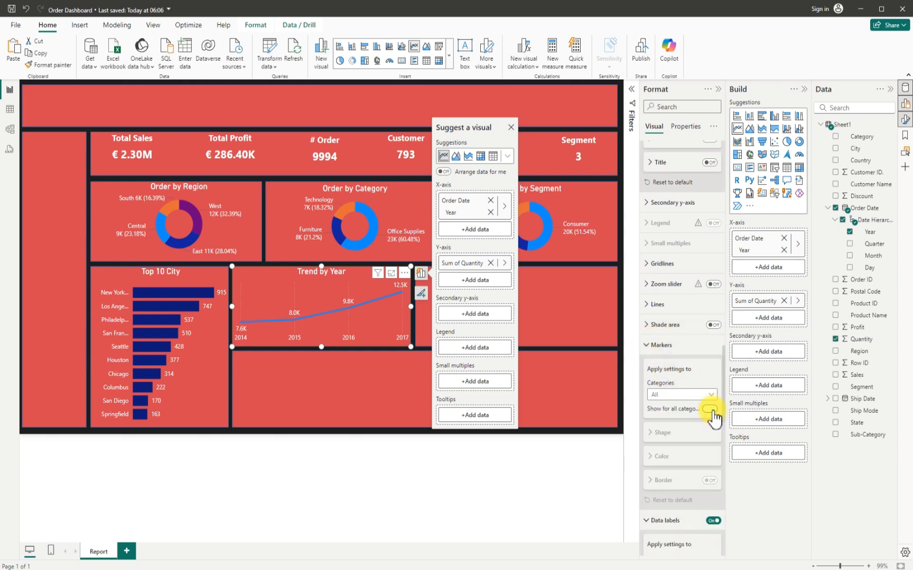
{"action": "left_click", "coordinate": [661, 432]}
{"action": "scroll", "coordinate": [666, 423], "scroll_direction": "down", "scroll_amount": 2}
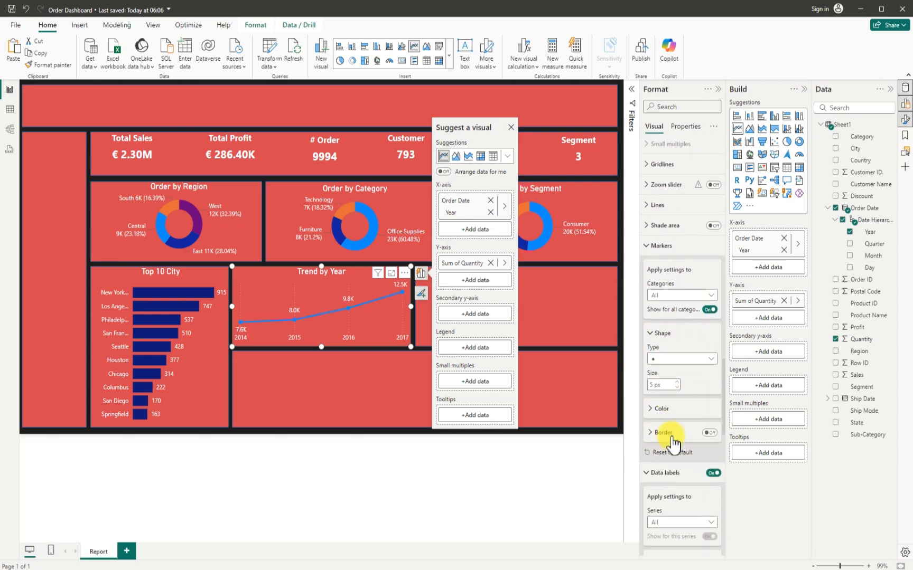
{"action": "left_click", "coordinate": [677, 382]}
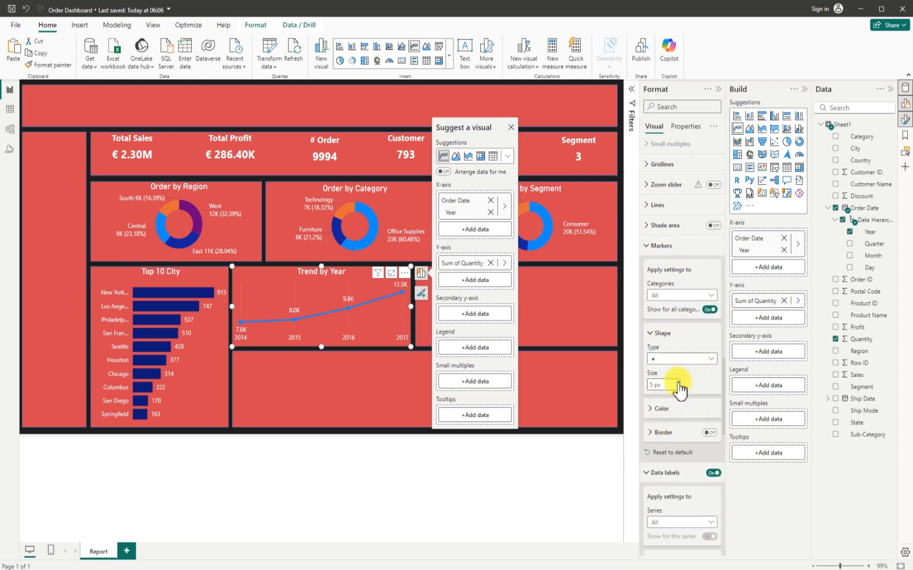
{"action": "left_click", "coordinate": [677, 381]}
{"action": "left_click", "coordinate": [677, 388]}
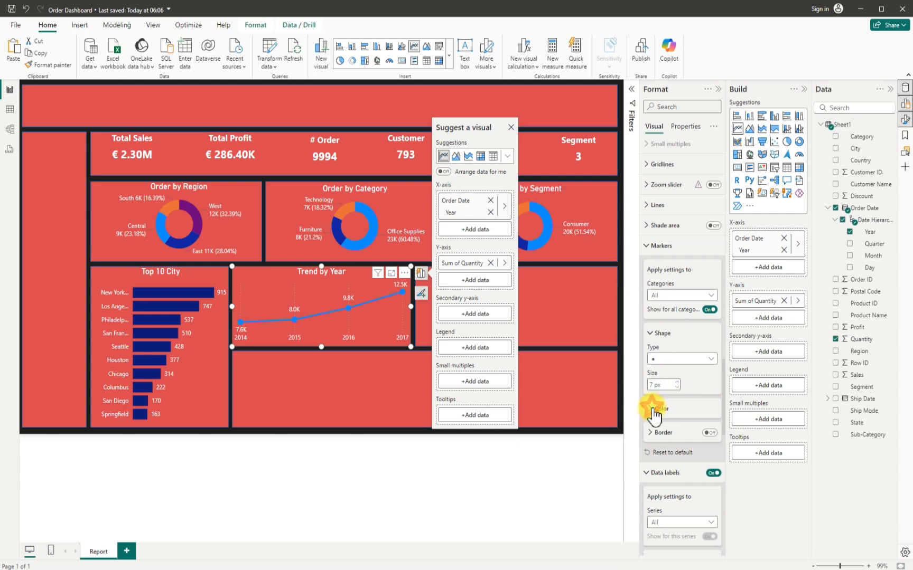
- Colour the Trend by Year chart's line markers dark red and deselect the chart
{"action": "left_click", "coordinate": [655, 411]}
{"action": "left_click", "coordinate": [664, 434]}
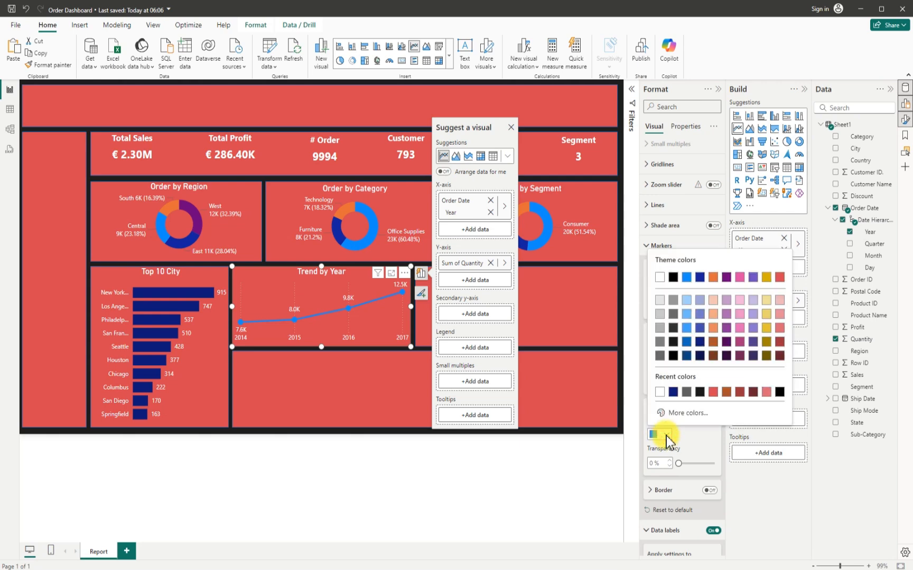
{"action": "left_click", "coordinate": [780, 343]}
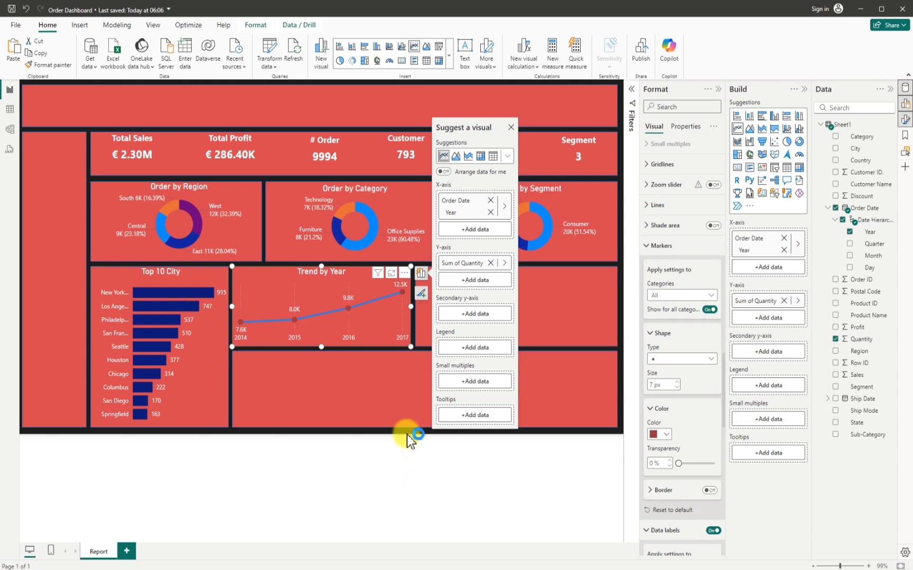
{"action": "left_click", "coordinate": [551, 349]}
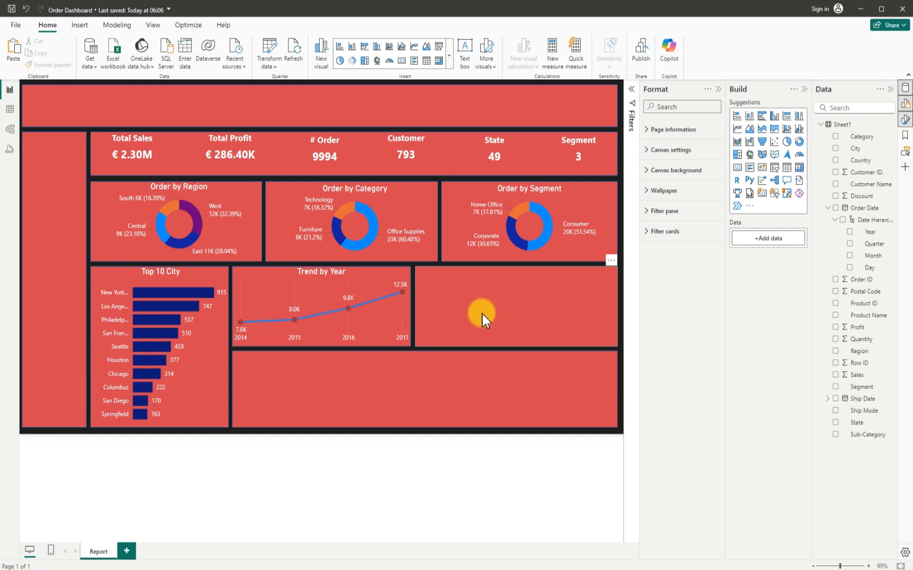
- Duplicate the Trend by Year chart into the empty panel beside it and widen the copy to about 429 to fill the panel
{"action": "left_click", "coordinate": [272, 279]}
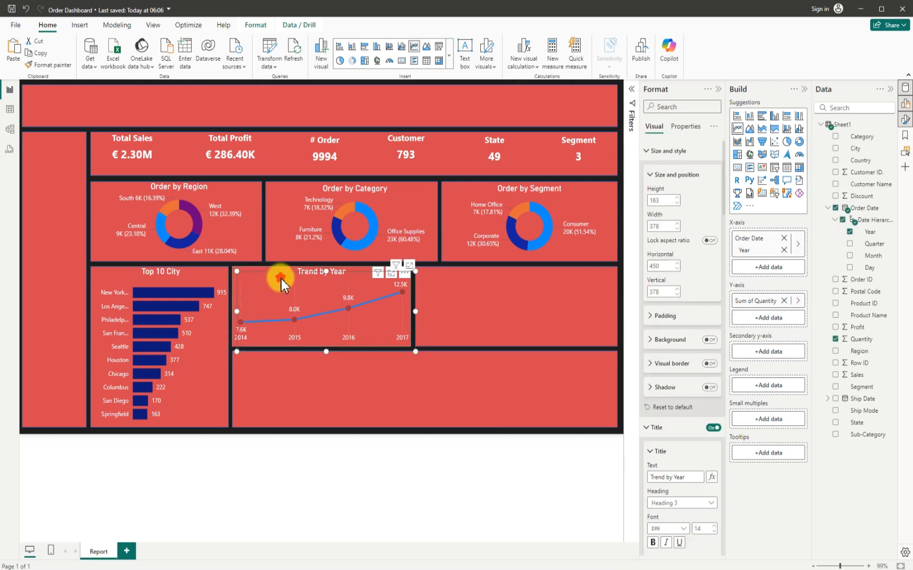
{"action": "left_click_drag", "start_coordinate": [281, 278], "coordinate": [464, 271]}
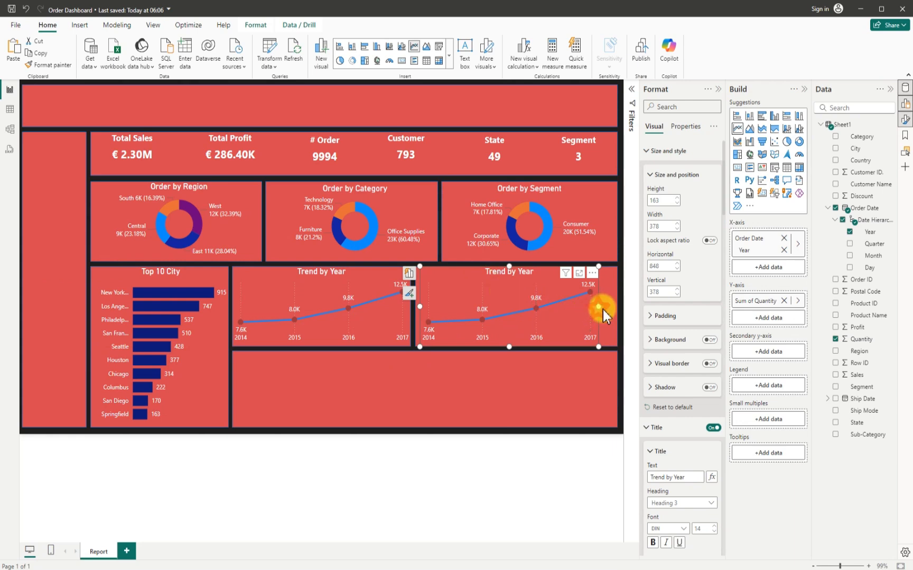
{"action": "left_click_drag", "start_coordinate": [602, 309], "coordinate": [617, 308]}
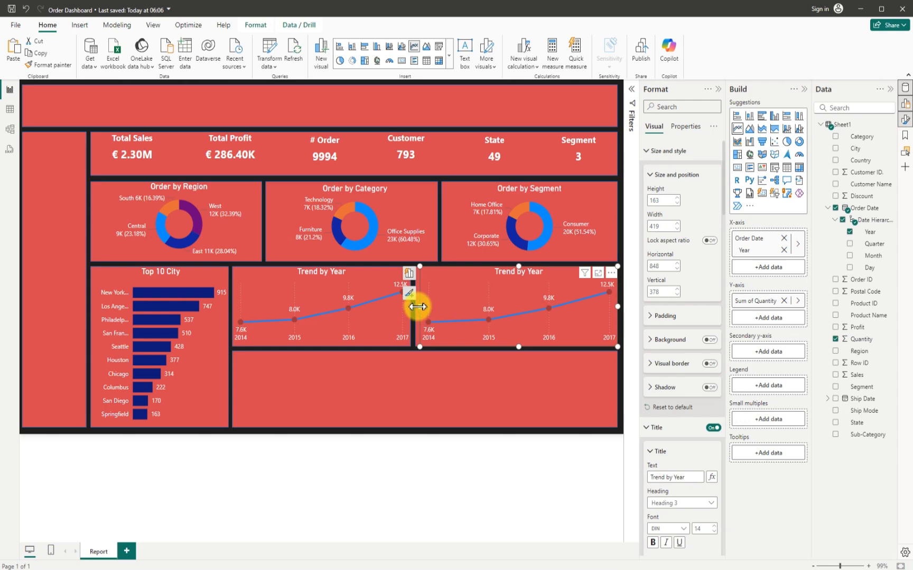
{"action": "left_click_drag", "start_coordinate": [416, 308], "coordinate": [411, 308]}
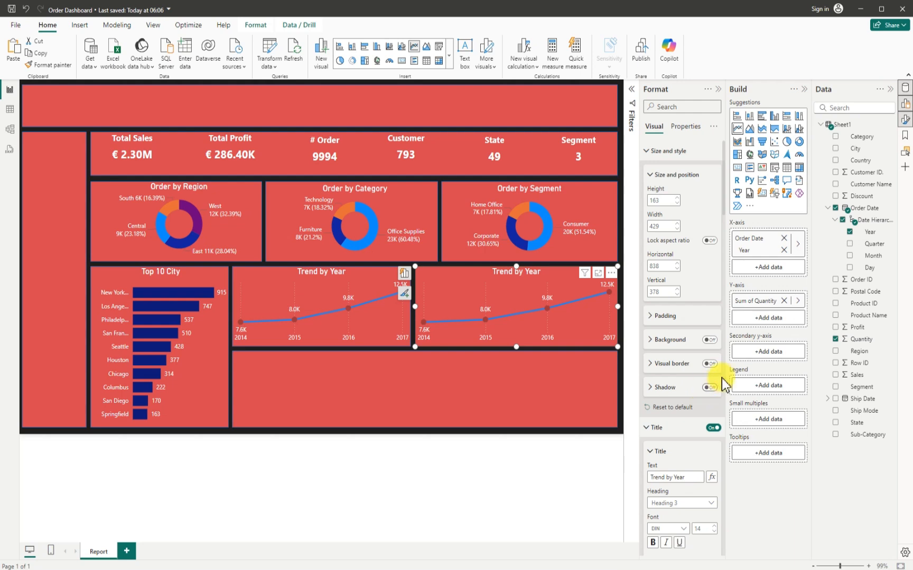
- Replace Year with Month on the copied line chart's X-axis and retitle it Trend by Months
{"action": "left_click", "coordinate": [849, 232]}
{"action": "left_click", "coordinate": [850, 256]}
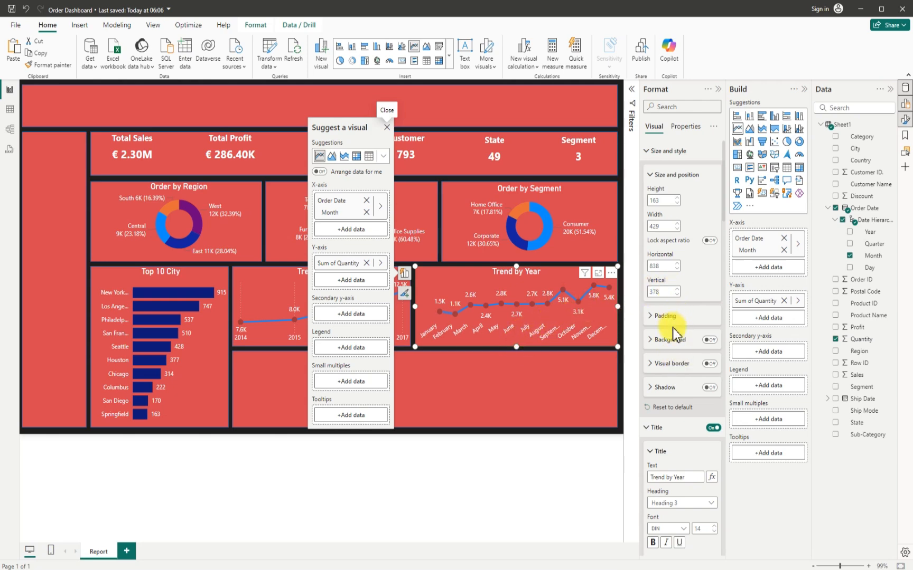
{"action": "scroll", "coordinate": [669, 322], "scroll_direction": "down", "scroll_amount": 3}
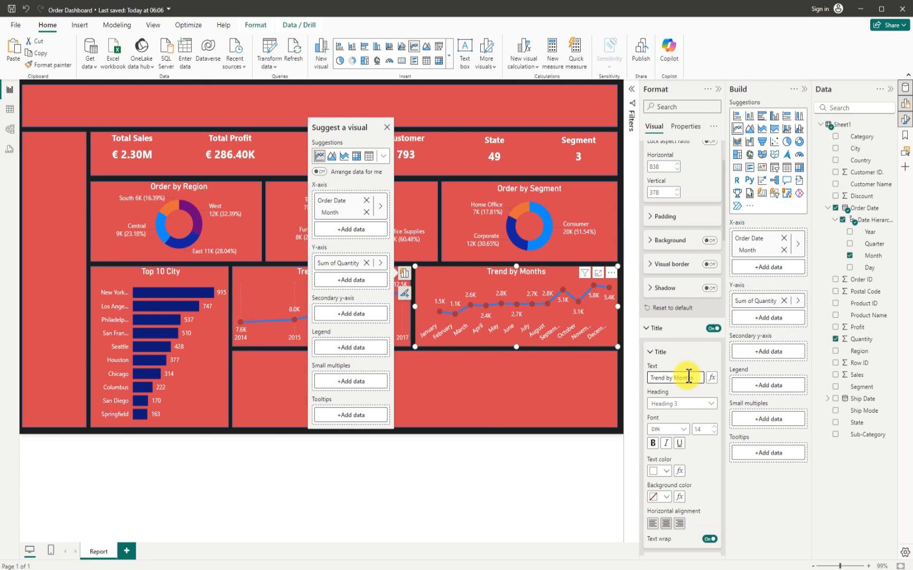
{"action": "type", "text": "s"}
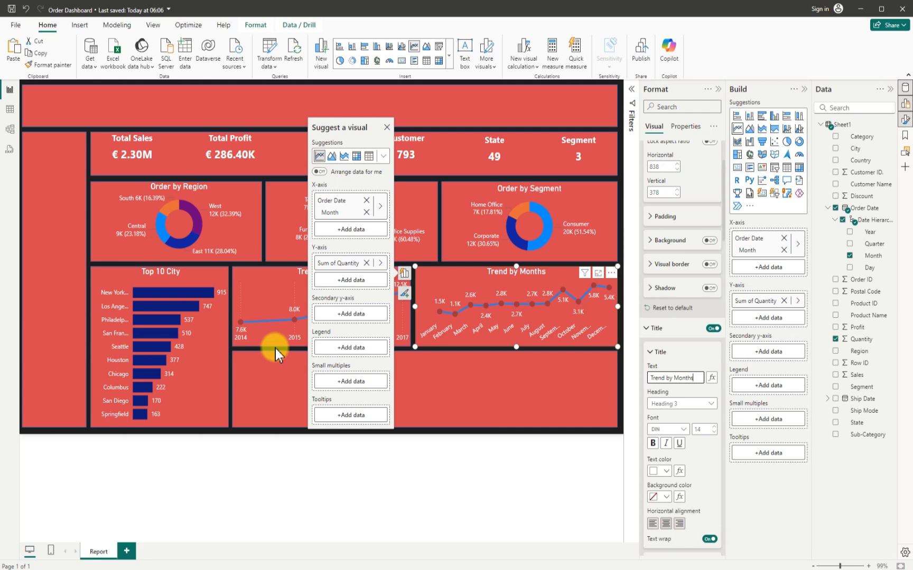
{"action": "left_click", "coordinate": [275, 348]}
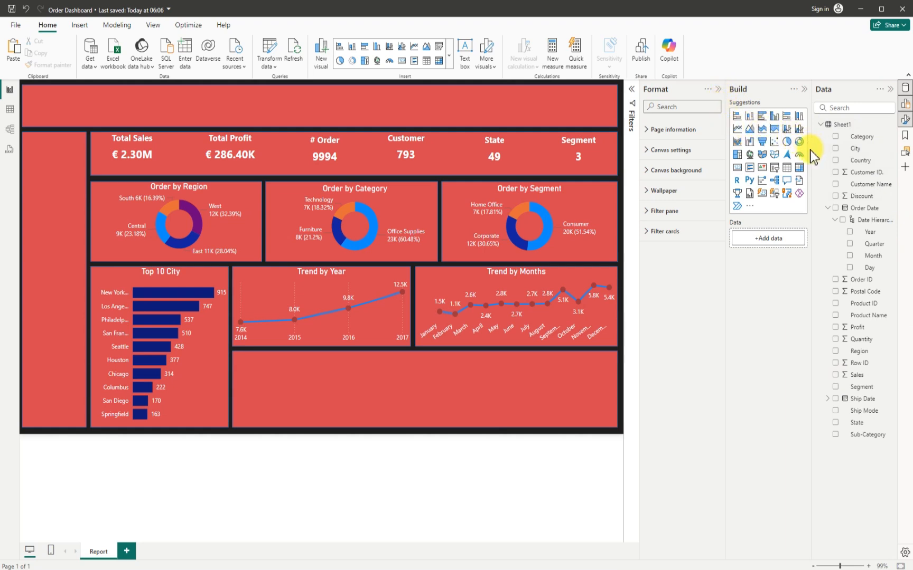
- Insert a clustered column chart and fit it to the empty panel below the trend charts, about 813 wide and 156 high
{"action": "left_click", "coordinate": [772, 119]}
{"action": "left_click_drag", "start_coordinate": [121, 214], "coordinate": [312, 386]}
{"action": "left_click_drag", "start_coordinate": [337, 314], "coordinate": [324, 377]}
{"action": "left_click_drag", "start_coordinate": [396, 388], "coordinate": [616, 389]}
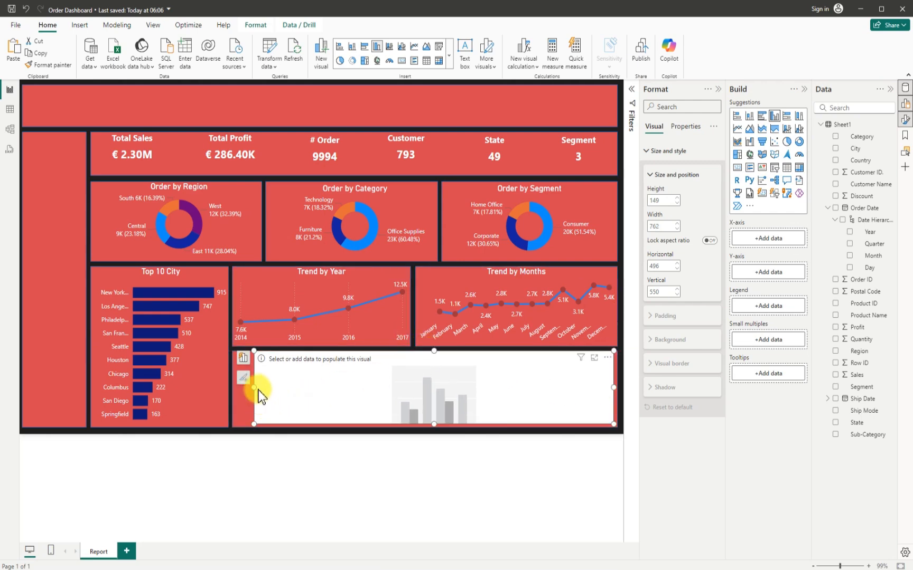
{"action": "left_click_drag", "start_coordinate": [255, 389], "coordinate": [237, 394]}
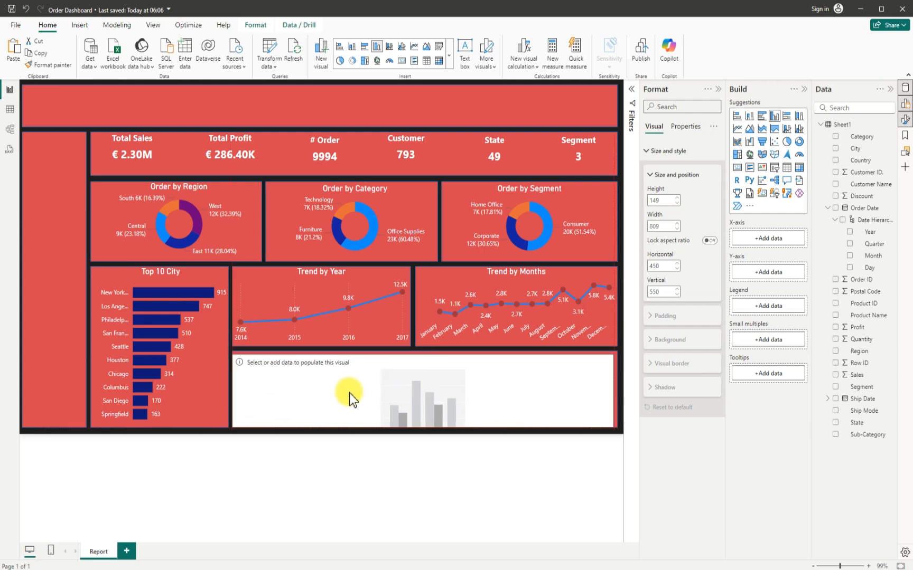
{"action": "left_click", "coordinate": [349, 393]}
{"action": "left_click_drag", "start_coordinate": [420, 355], "coordinate": [421, 351]}
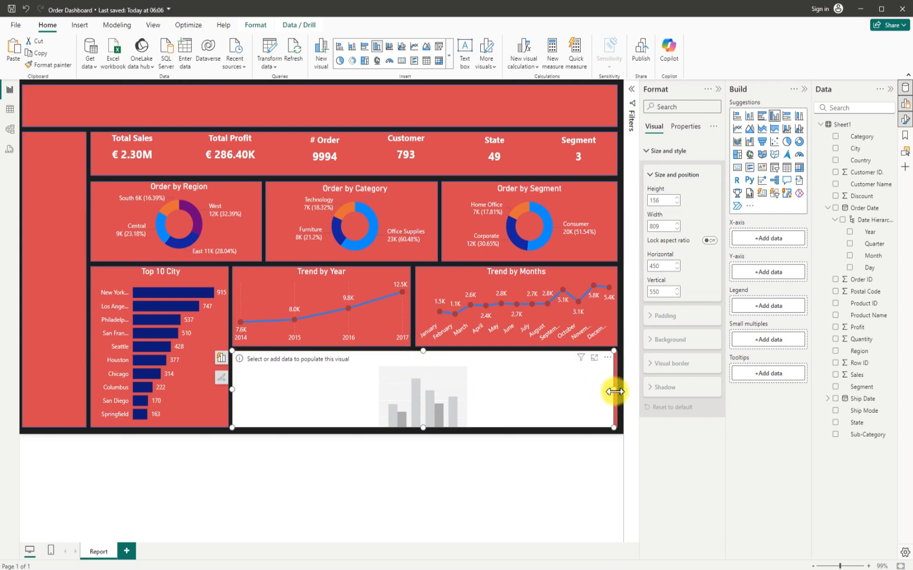
{"action": "left_click_drag", "start_coordinate": [616, 393], "coordinate": [618, 392]}
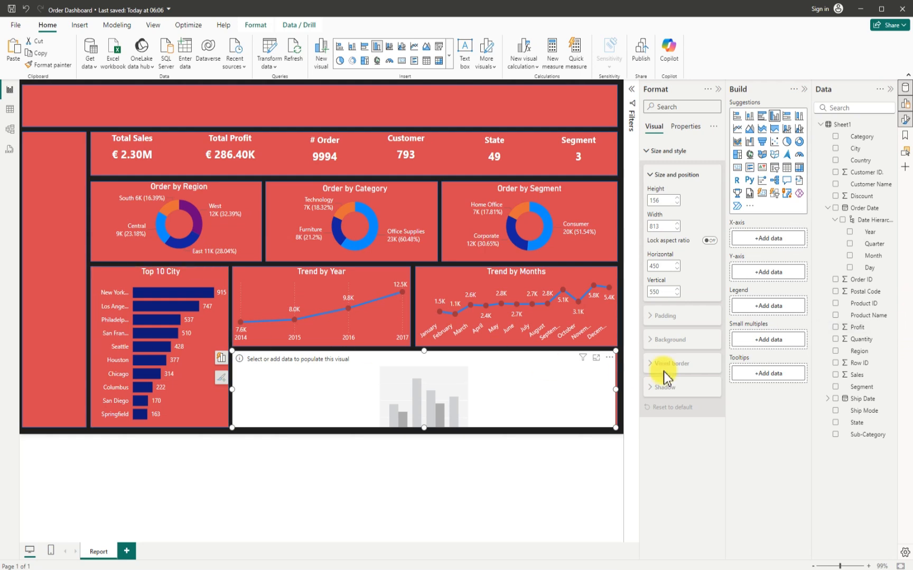
- Plot Profit by Customer Name in the new column chart and filter it to the top 10 customers by Sum of Profit
{"action": "left_click", "coordinate": [835, 327]}
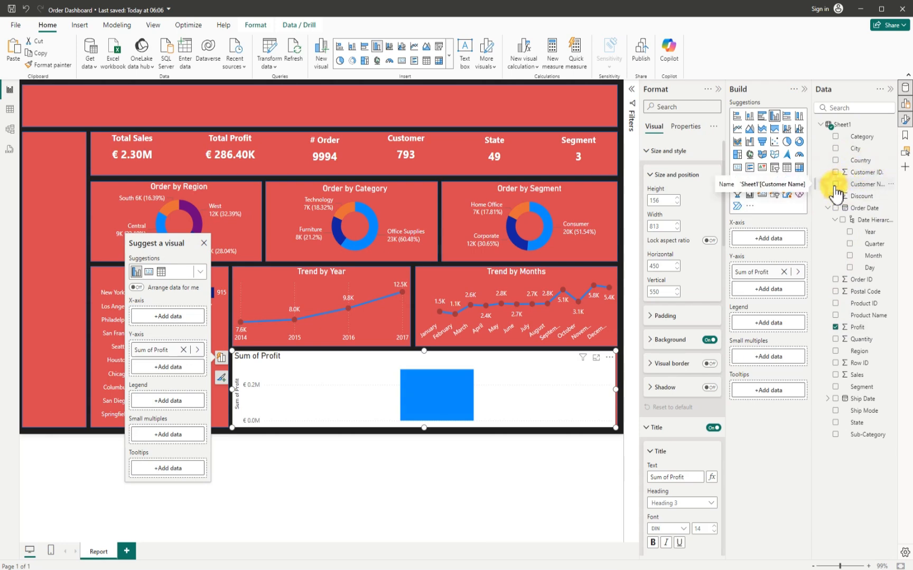
{"action": "left_click", "coordinate": [835, 184]}
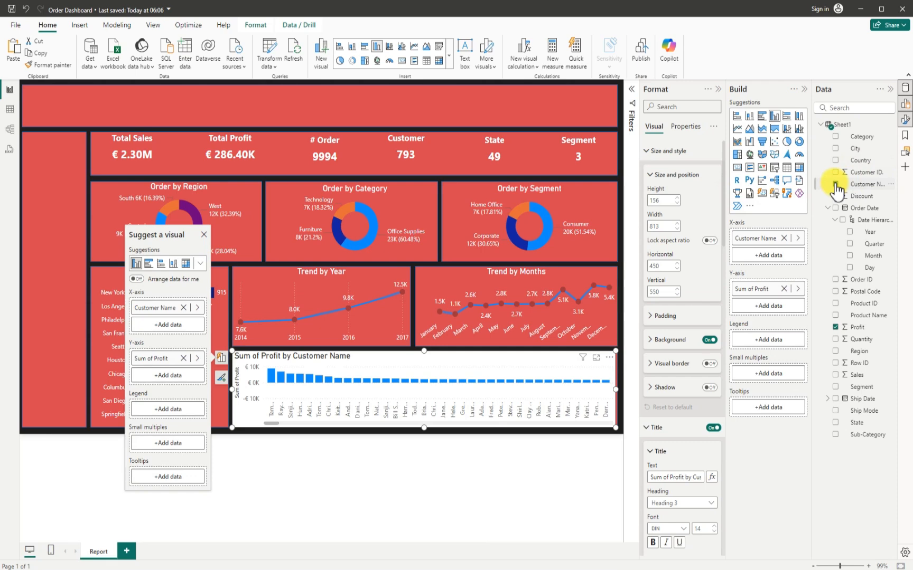
{"action": "left_click", "coordinate": [633, 95]}
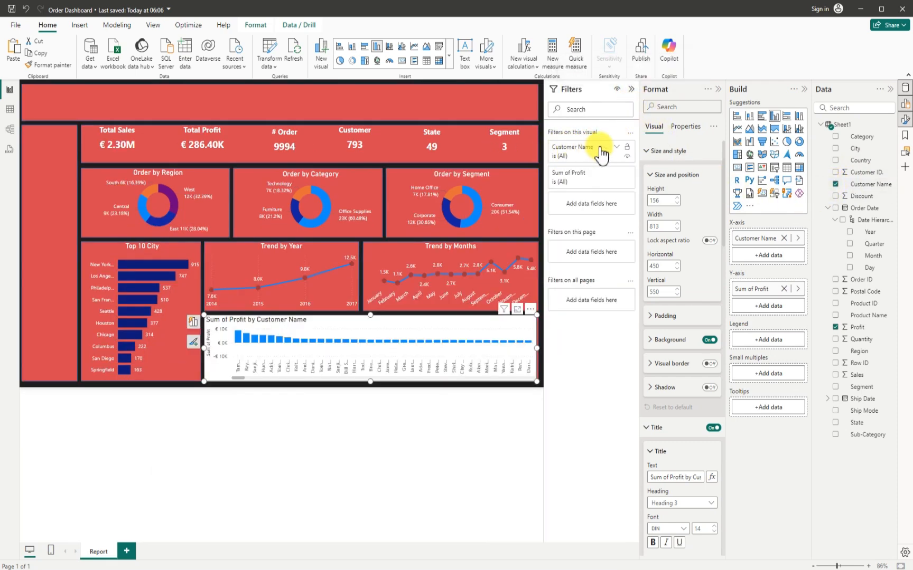
{"action": "left_click", "coordinate": [613, 147]}
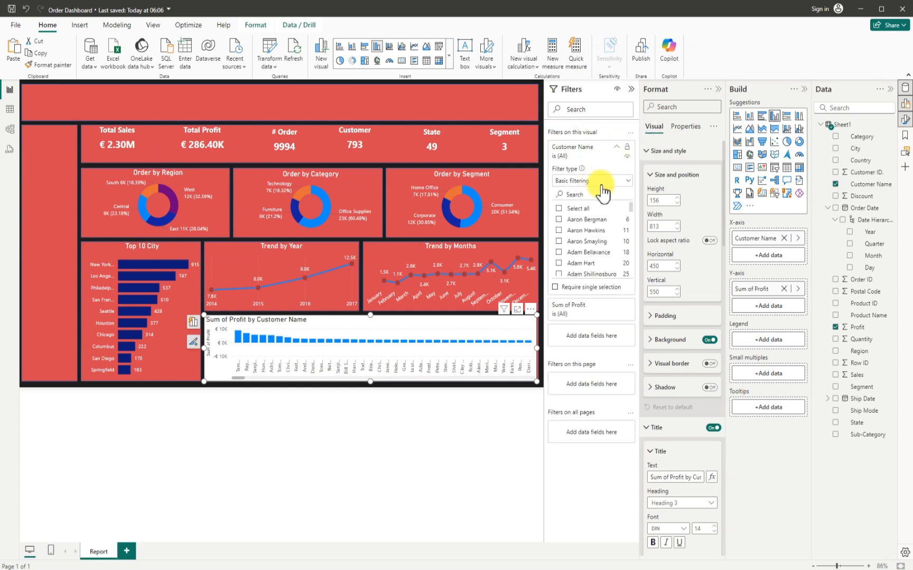
{"action": "left_click", "coordinate": [627, 182]}
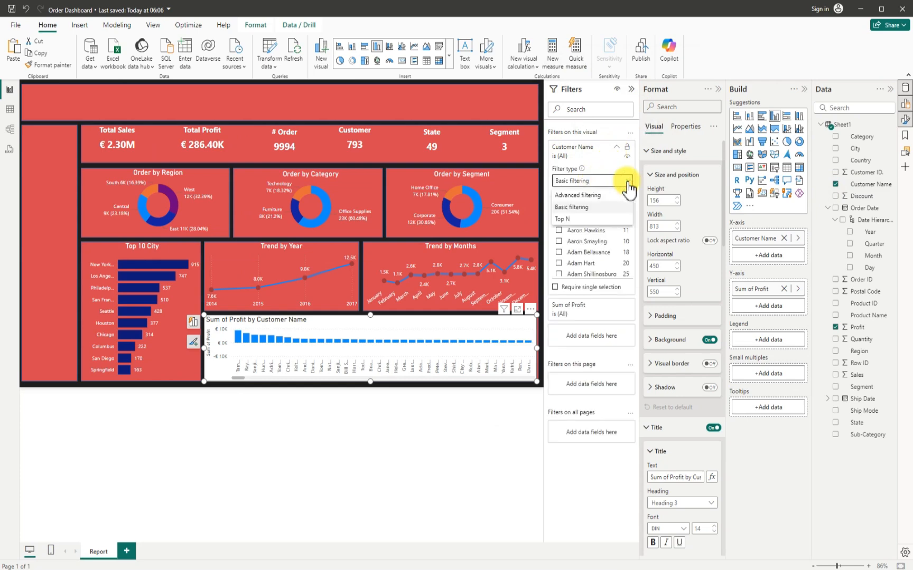
{"action": "left_click", "coordinate": [574, 219]}
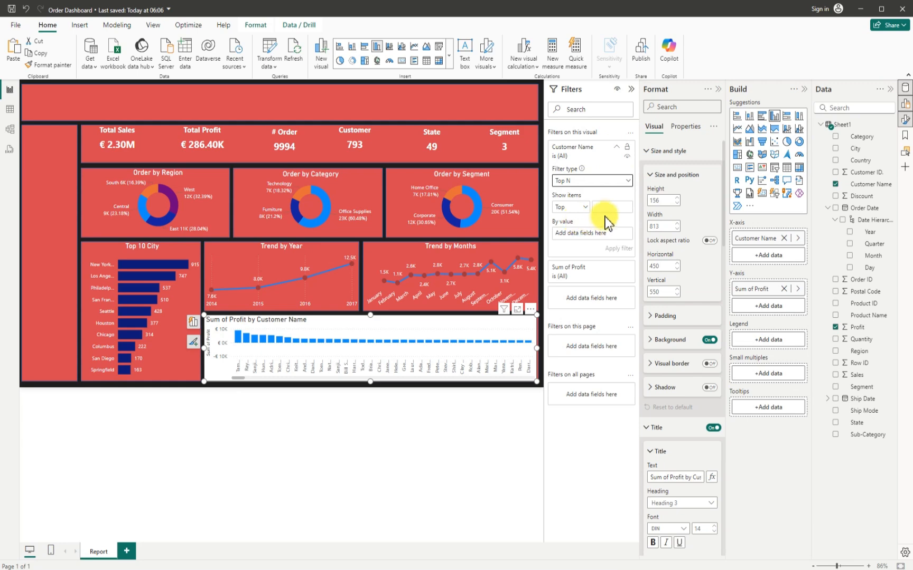
{"action": "left_click", "coordinate": [606, 206]}
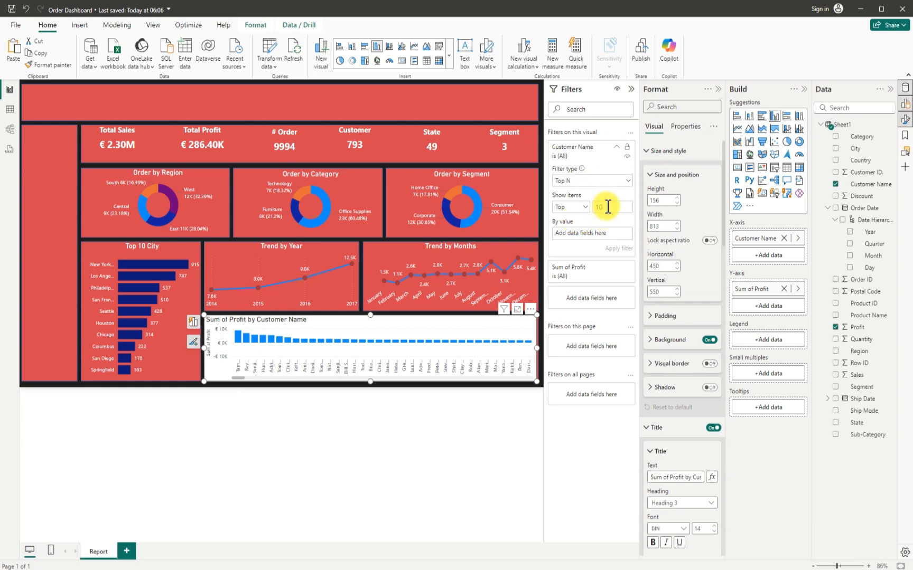
{"action": "left_click_drag", "start_coordinate": [857, 327], "coordinate": [586, 236]}
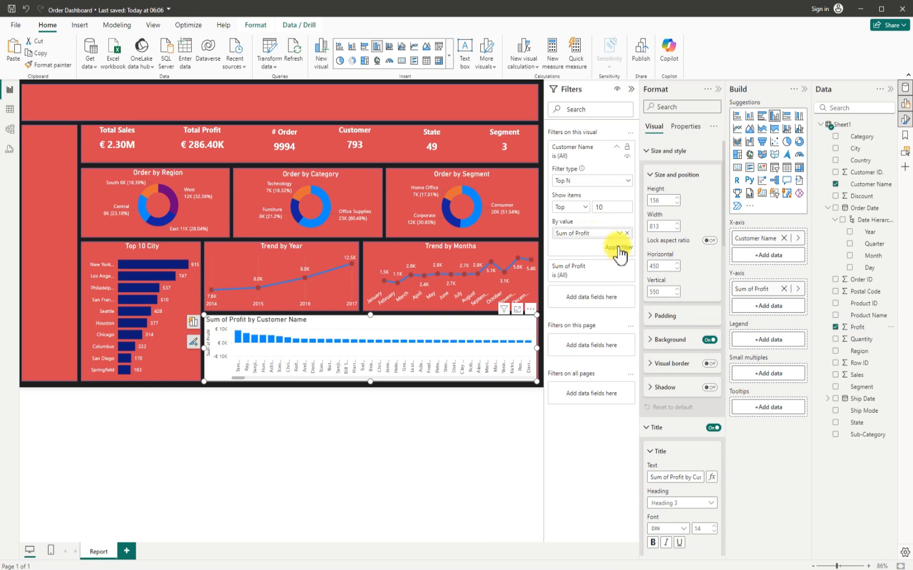
{"action": "left_click", "coordinate": [618, 246]}
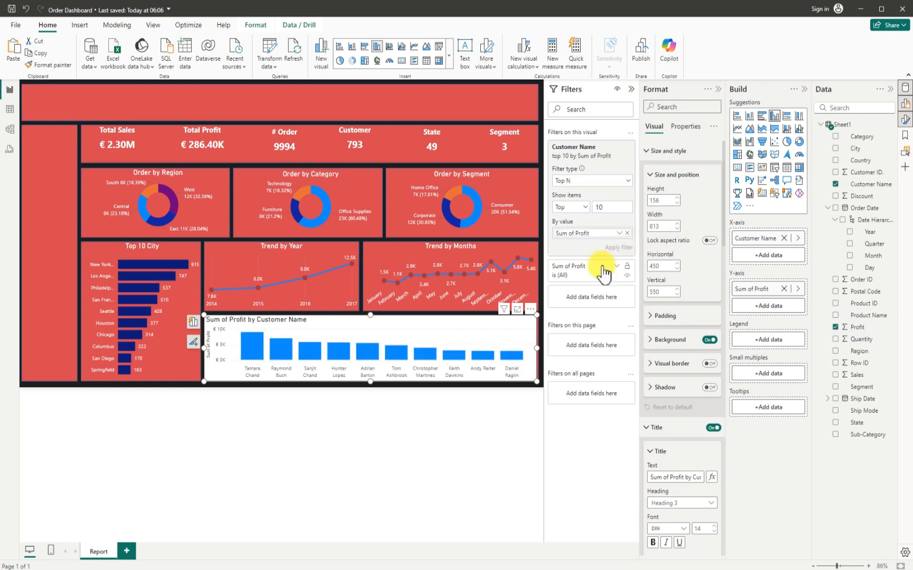
{"action": "left_click", "coordinate": [631, 89]}
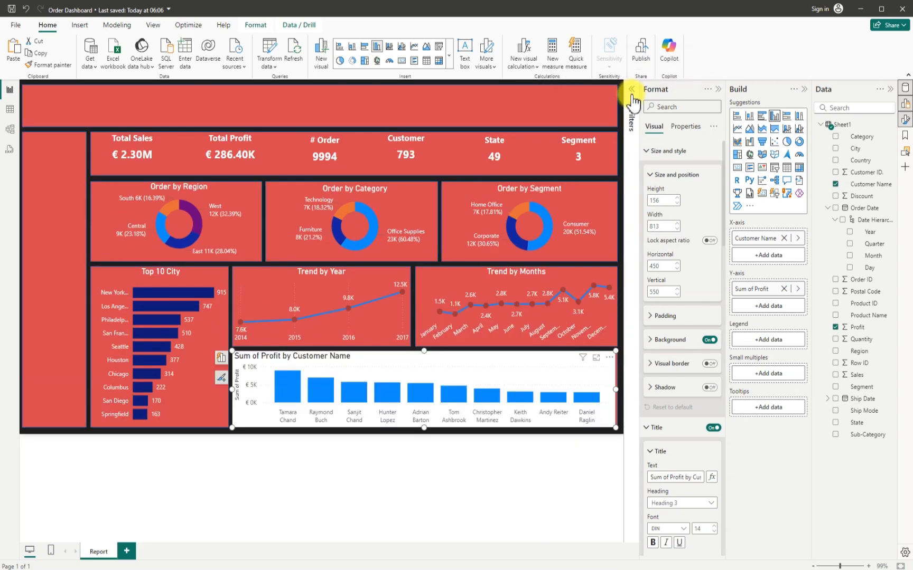
- Turn off the customer column chart's background and retitle it Top 10 Customer
{"action": "left_click", "coordinate": [709, 340]}
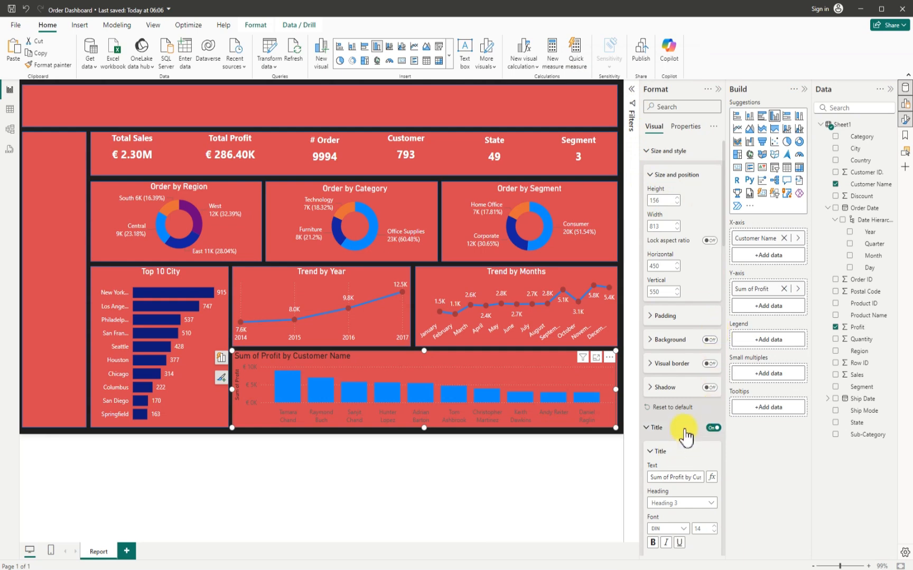
{"action": "scroll", "coordinate": [681, 422], "scroll_direction": "down", "scroll_amount": 4}
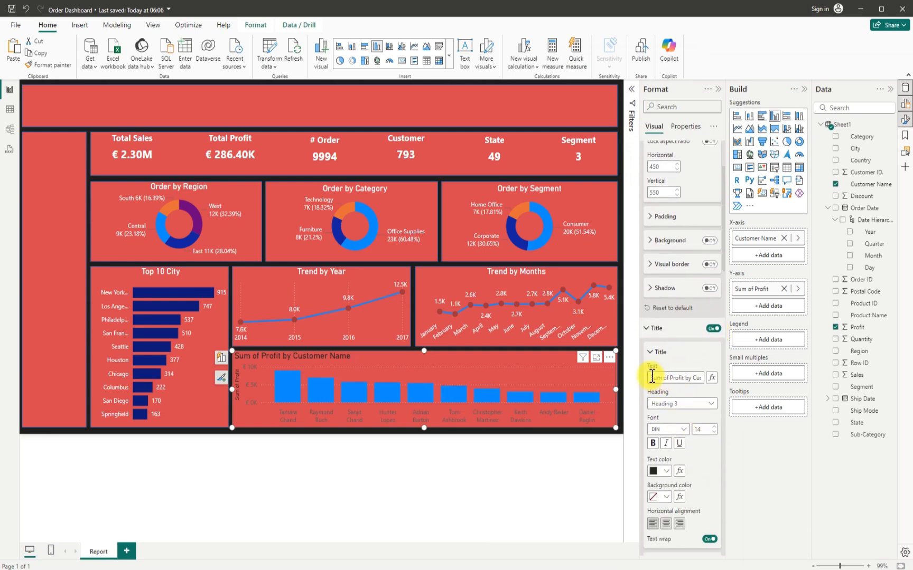
{"action": "left_click_drag", "start_coordinate": [651, 376], "coordinate": [701, 374]}
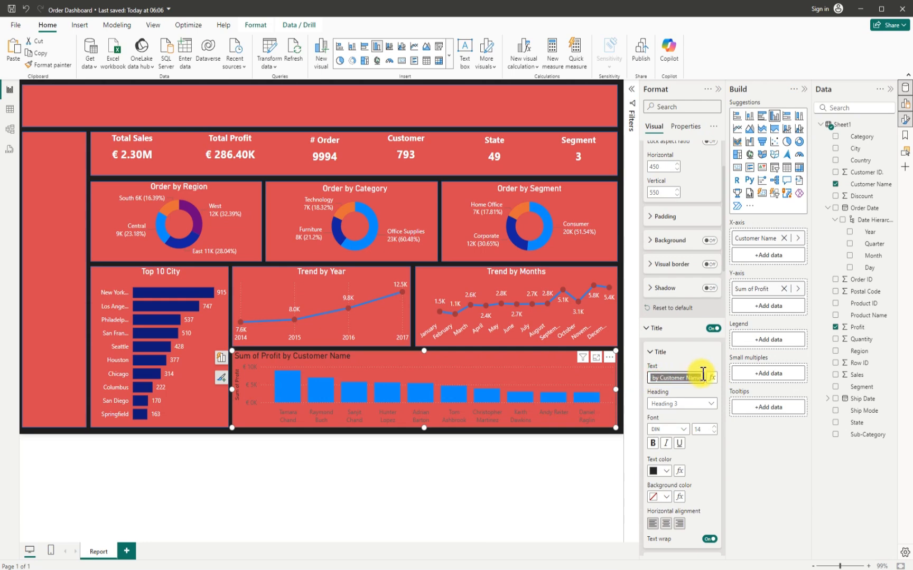
{"action": "key", "text": "BackSpace"}
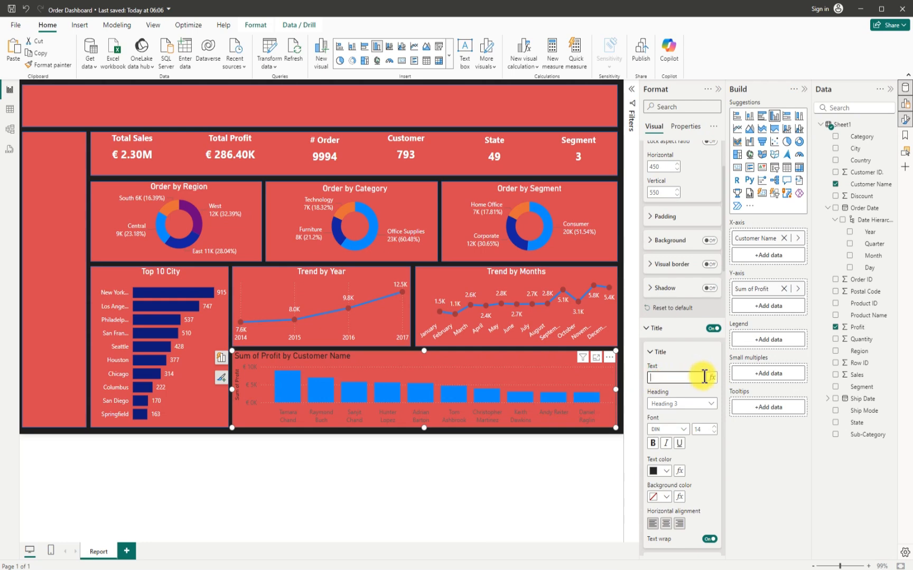
{"action": "type", "text": "Top 10 Customer"}
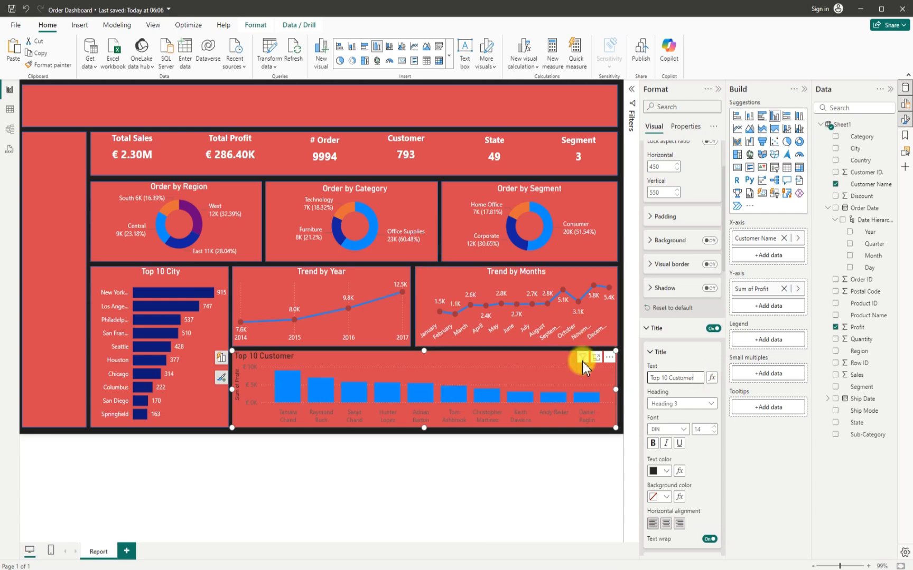
- Color the Top 10 Customer chart's title white and center it horizontally
{"action": "left_click", "coordinate": [664, 472]}
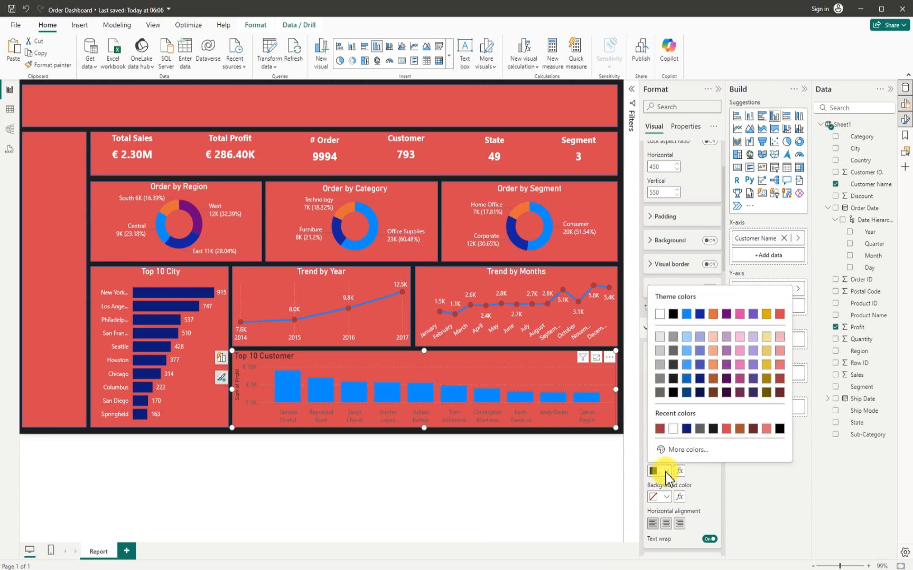
{"action": "left_click", "coordinate": [657, 314]}
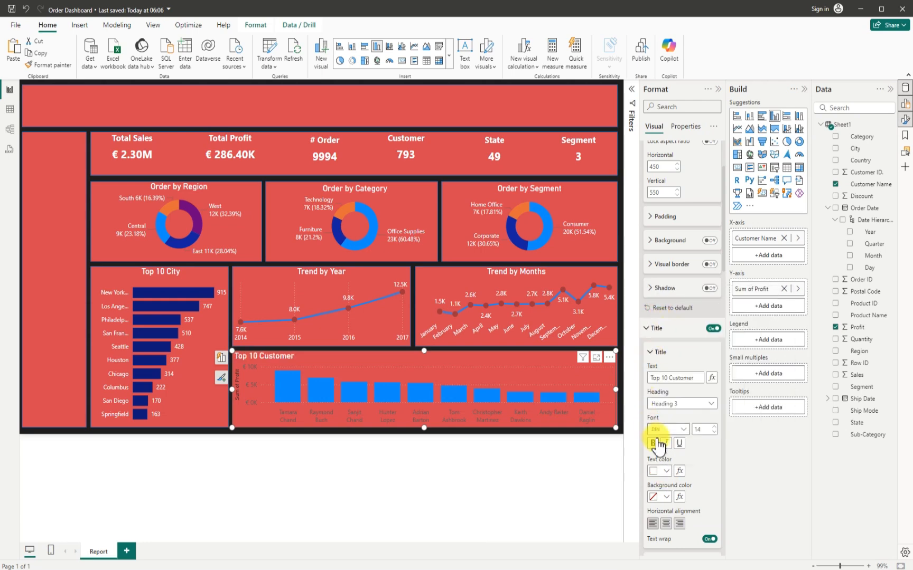
{"action": "scroll", "coordinate": [654, 434], "scroll_direction": "down", "scroll_amount": 2}
{"action": "left_click", "coordinate": [667, 425]}
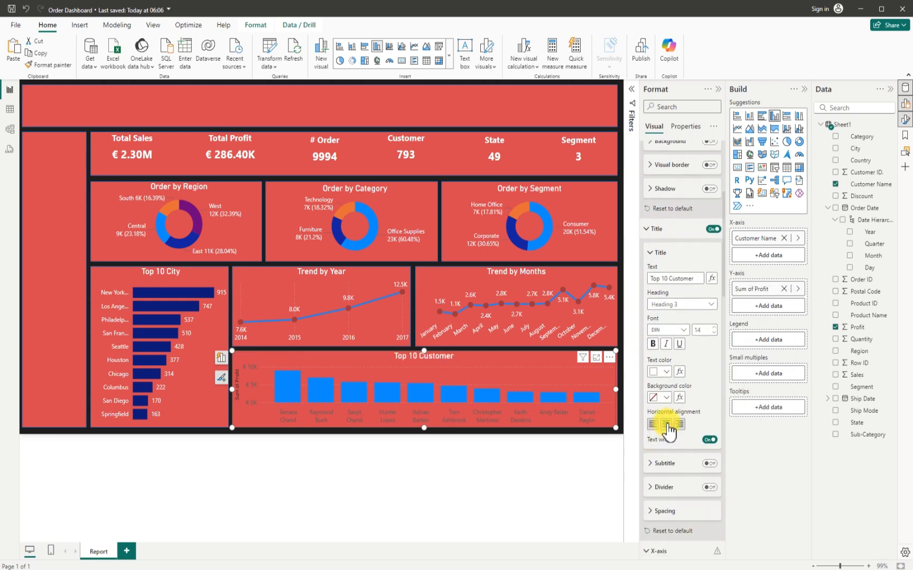
- Color the column chart's X-axis labels white and shift the chart slightly to the right within its panel
{"action": "scroll", "coordinate": [672, 439], "scroll_direction": "down", "scroll_amount": 3}
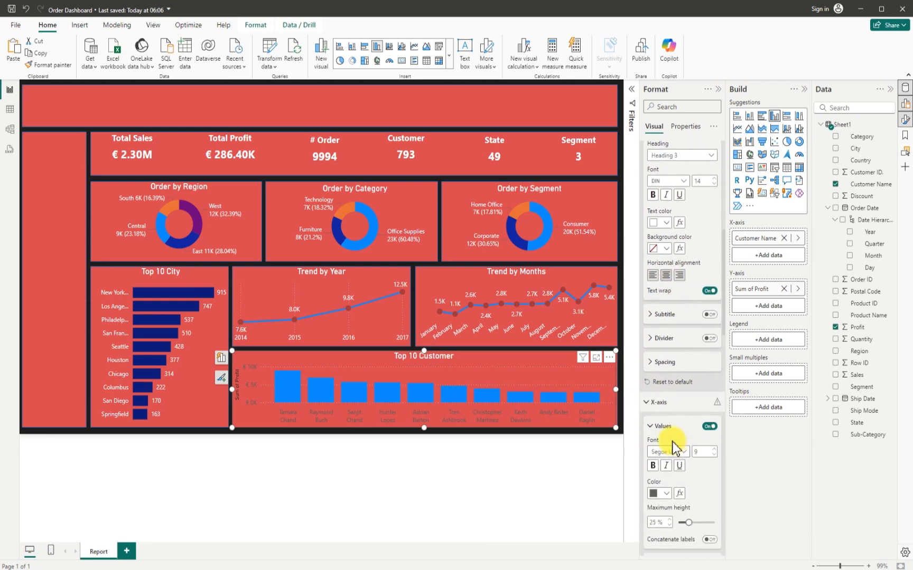
{"action": "scroll", "coordinate": [674, 448], "scroll_direction": "down", "scroll_amount": 3}
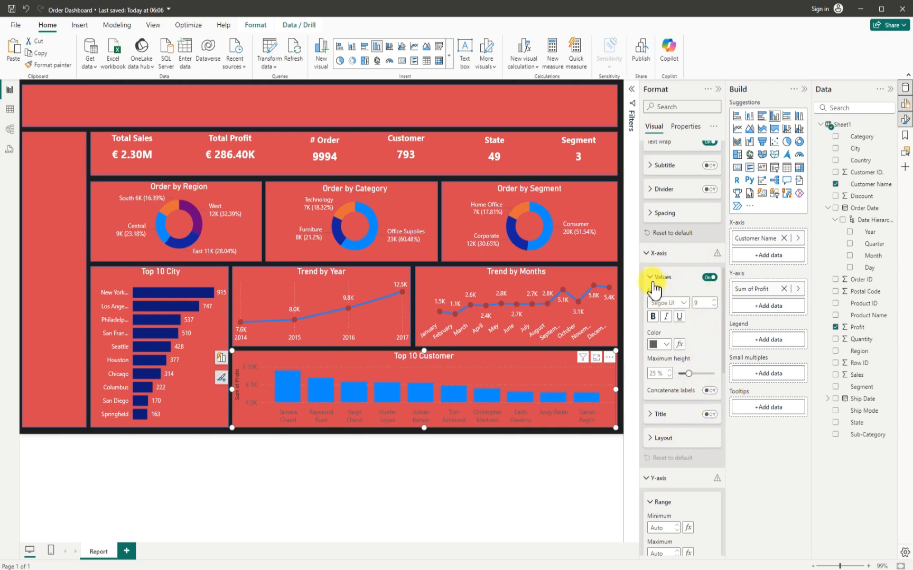
{"action": "left_click", "coordinate": [668, 344]}
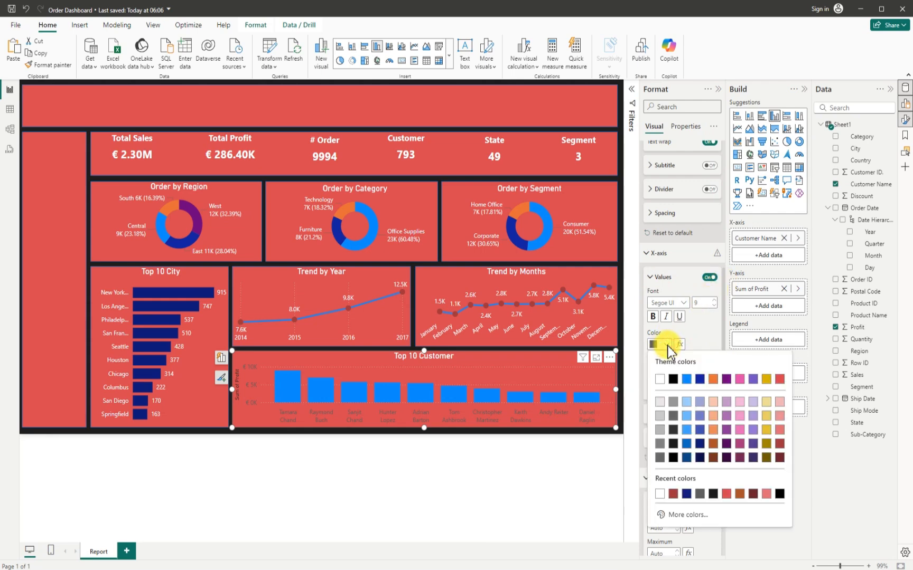
{"action": "left_click", "coordinate": [662, 376]}
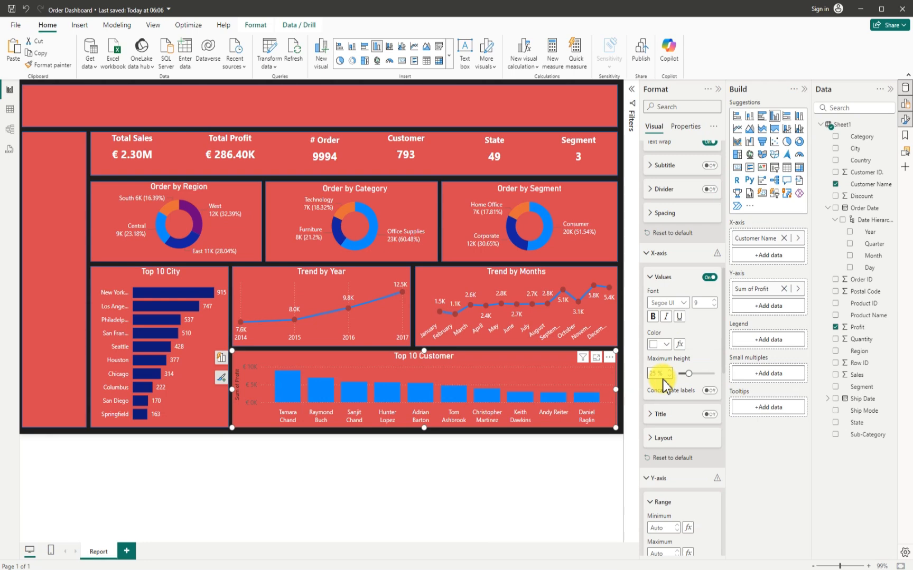
{"action": "left_click_drag", "start_coordinate": [424, 428], "coordinate": [424, 455]}
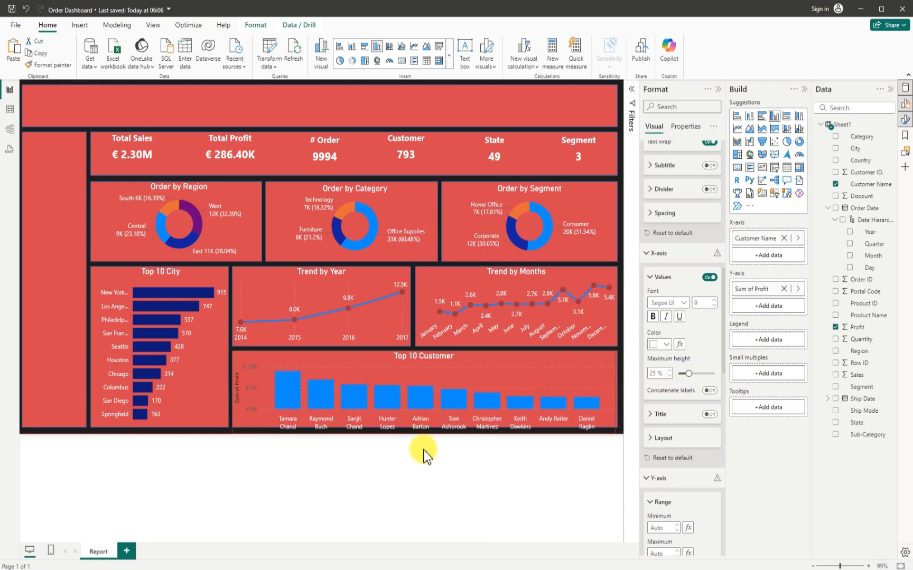
{"action": "left_click_drag", "start_coordinate": [399, 392], "coordinate": [427, 354]}
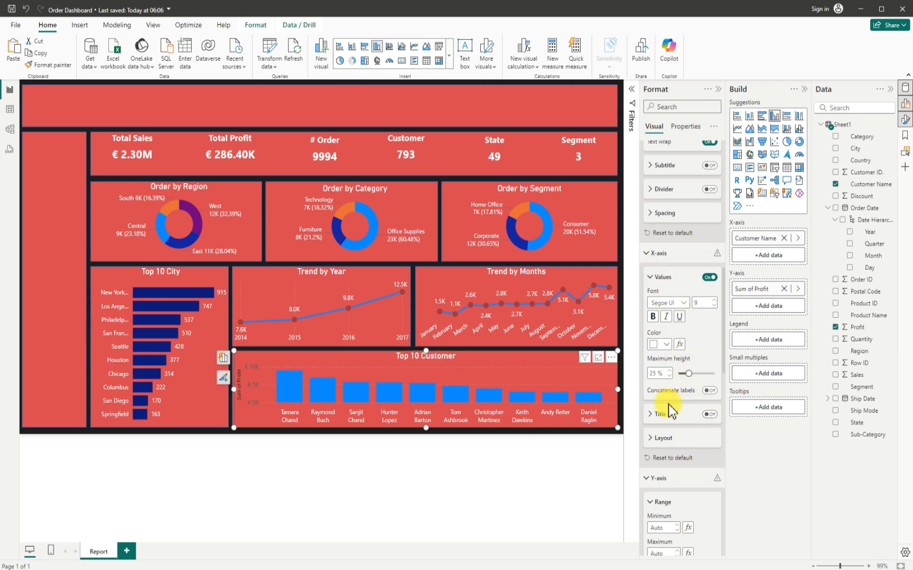
- Turn off the Y-axis title and values on the Top 10 Customer chart
{"action": "scroll", "coordinate": [692, 454], "scroll_direction": "down", "scroll_amount": 5}
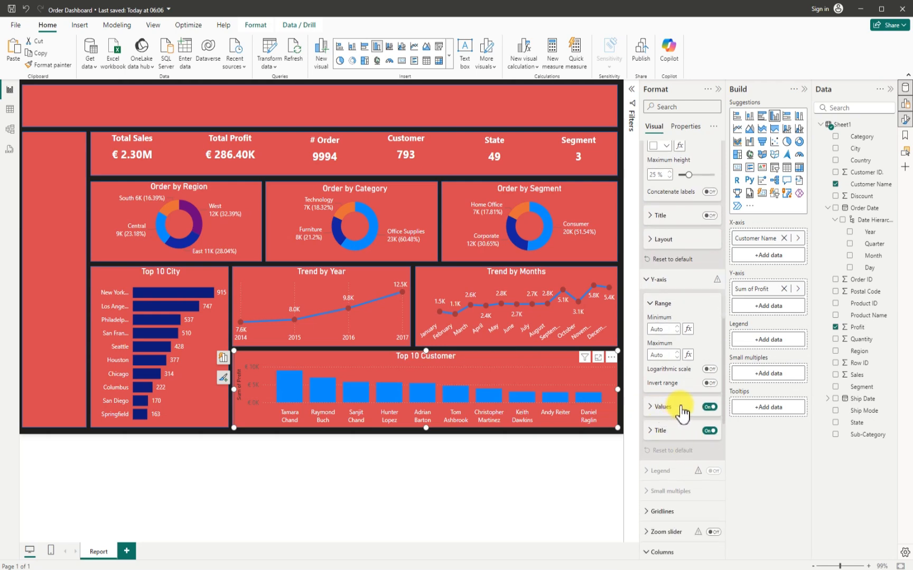
{"action": "left_click", "coordinate": [710, 432]}
{"action": "left_click", "coordinate": [709, 408]}
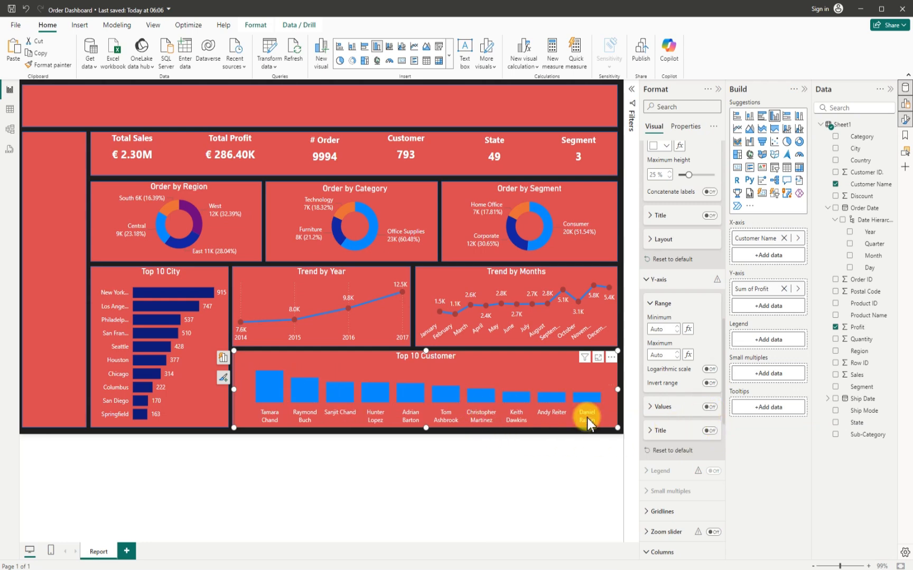
- Turn on data labels for the Top 10 Customer columns and color their values white
{"action": "scroll", "coordinate": [681, 486], "scroll_direction": "down", "scroll_amount": 3}
{"action": "scroll", "coordinate": [683, 488], "scroll_direction": "down", "scroll_amount": 3}
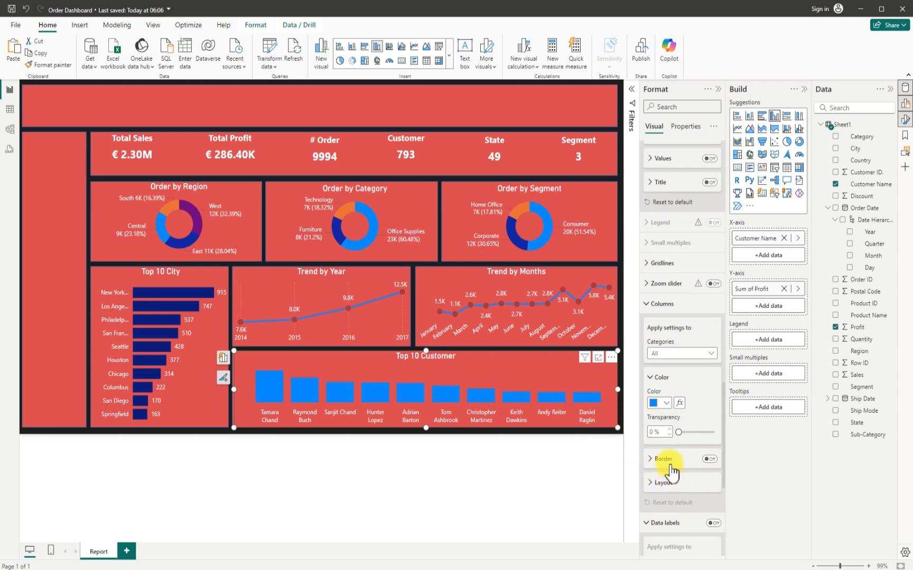
{"action": "scroll", "coordinate": [668, 468], "scroll_direction": "down", "scroll_amount": 3}
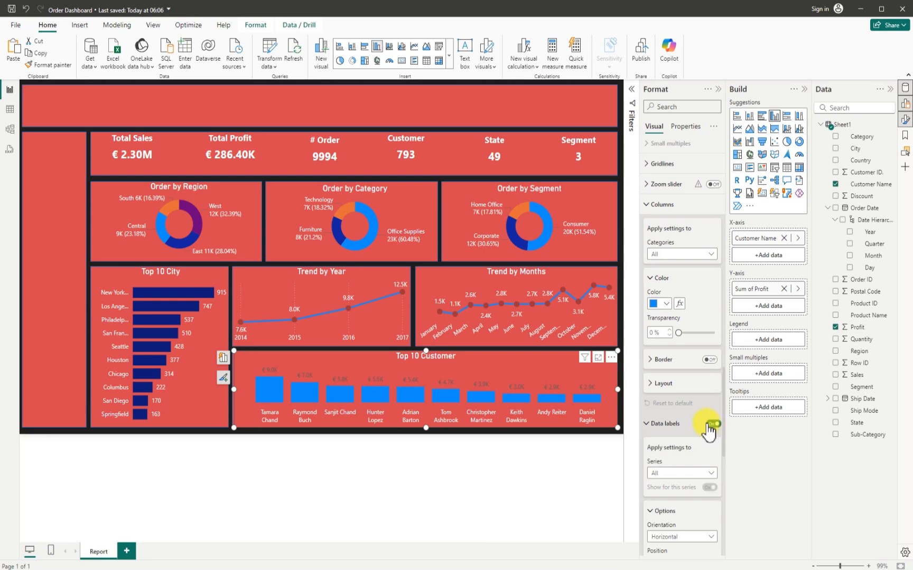
{"action": "scroll", "coordinate": [676, 472], "scroll_direction": "down", "scroll_amount": 3}
{"action": "scroll", "coordinate": [675, 473], "scroll_direction": "down", "scroll_amount": 3}
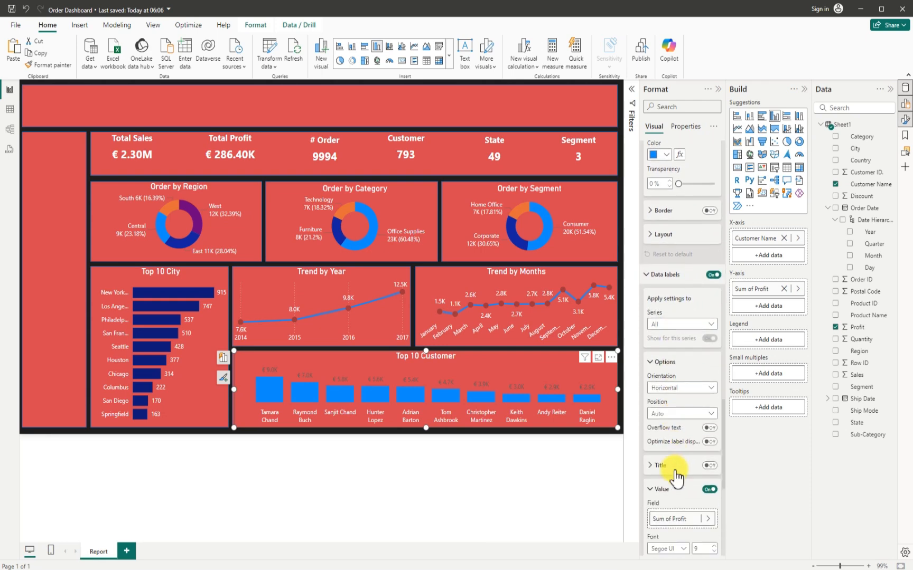
{"action": "scroll", "coordinate": [670, 515], "scroll_direction": "down", "scroll_amount": 3}
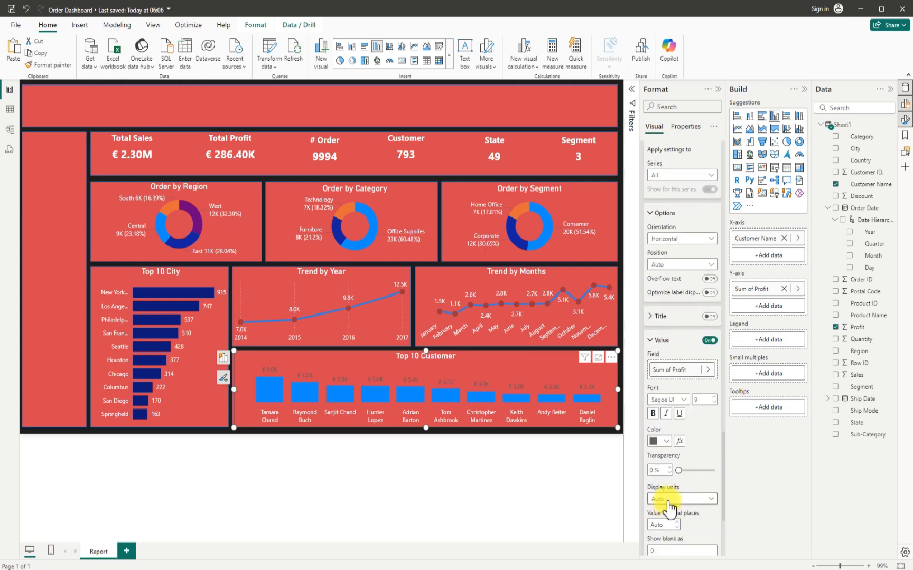
{"action": "left_click", "coordinate": [666, 443]}
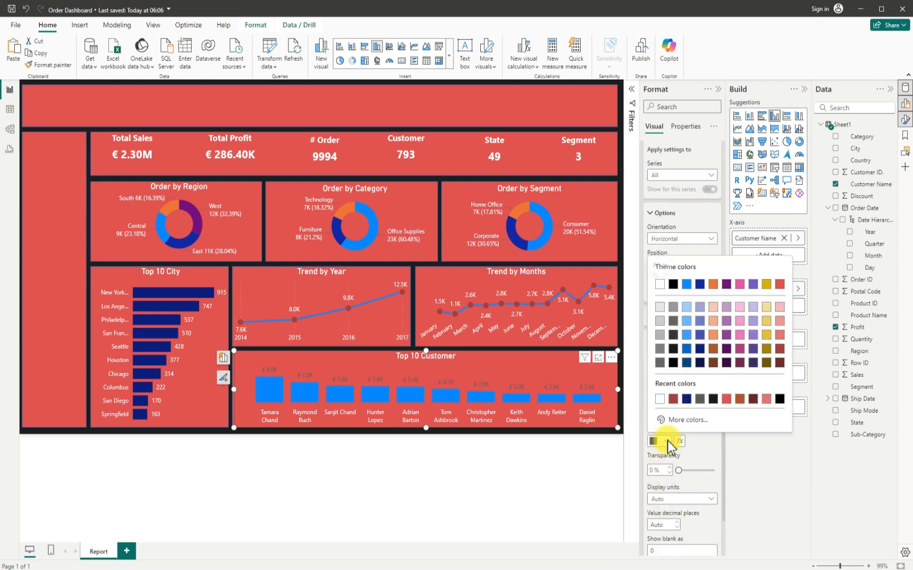
{"action": "left_click", "coordinate": [660, 286]}
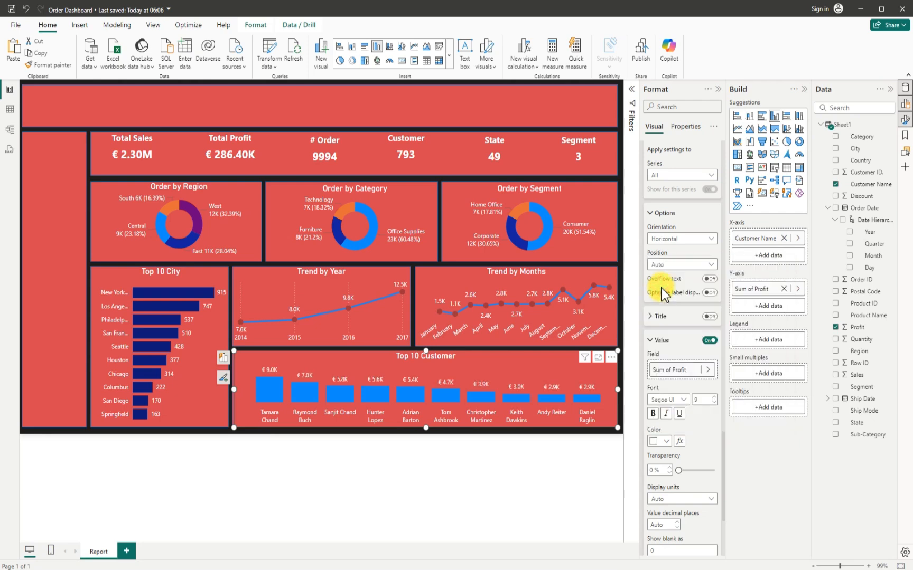
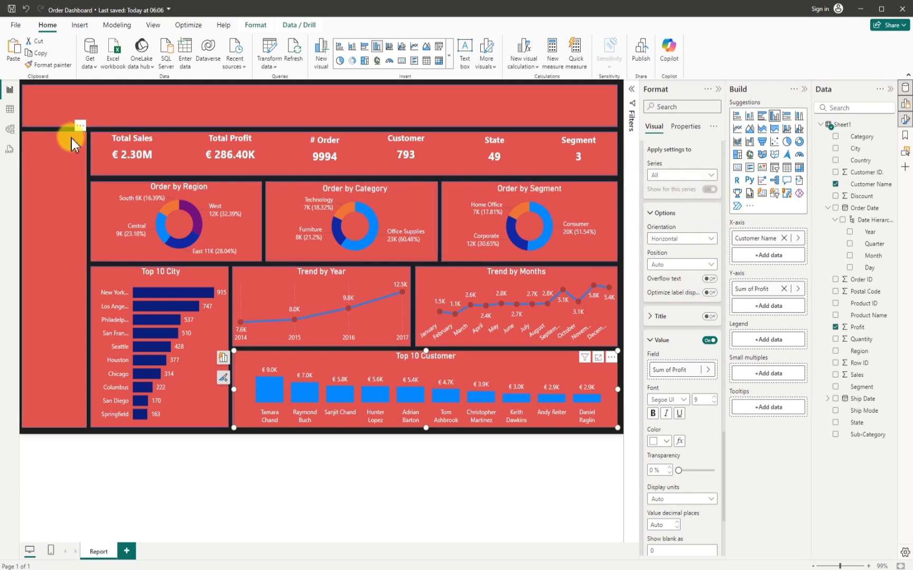
- Insert a slicer fitted to the upper end of the empty vertical side panel and add Region as its field
{"action": "left_click", "coordinate": [601, 179]}
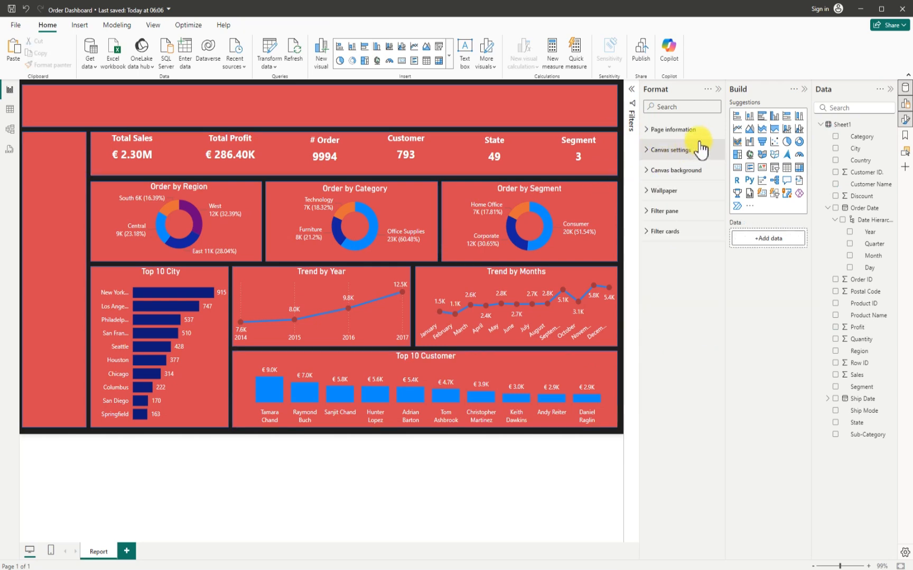
{"action": "left_click", "coordinate": [718, 88]}
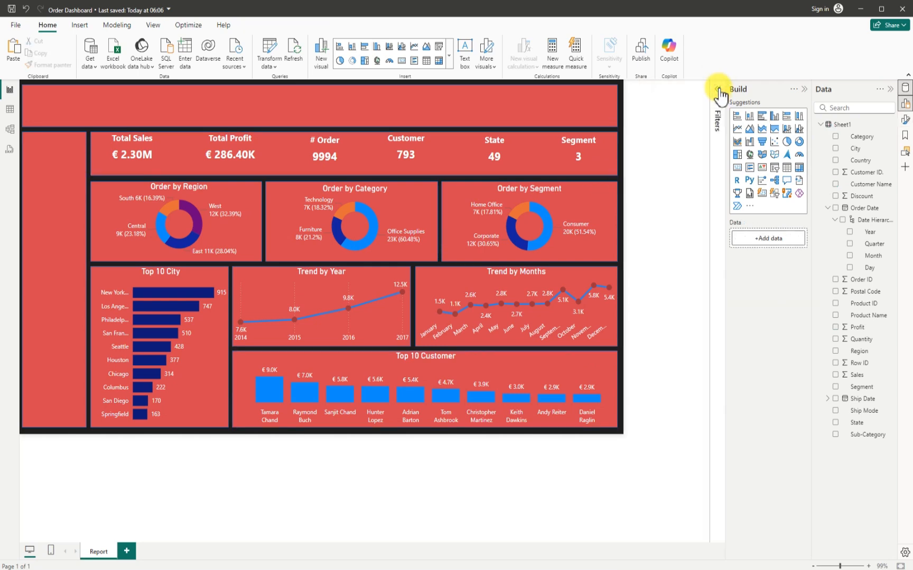
{"action": "left_click", "coordinate": [774, 170]}
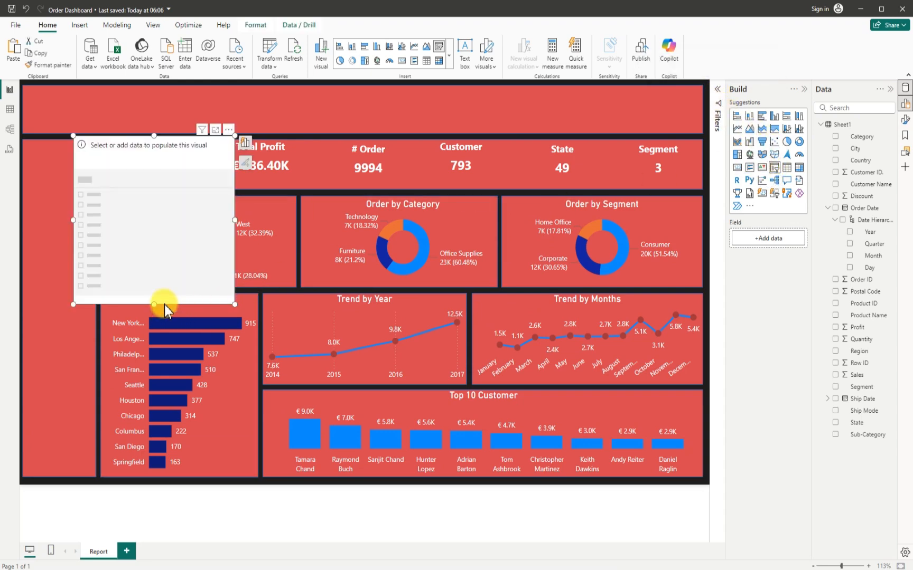
{"action": "left_click_drag", "start_coordinate": [155, 298], "coordinate": [156, 240]}
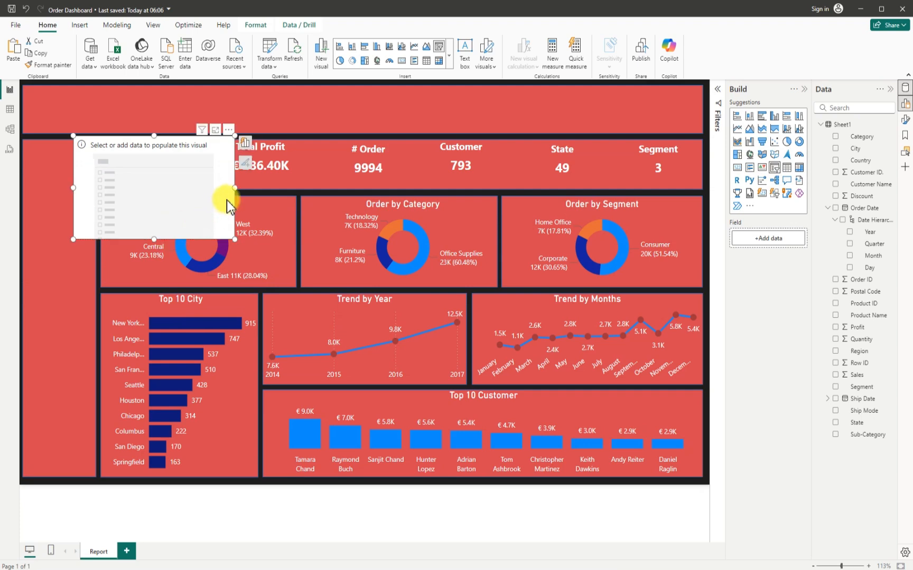
{"action": "left_click_drag", "start_coordinate": [234, 188], "coordinate": [149, 191]}
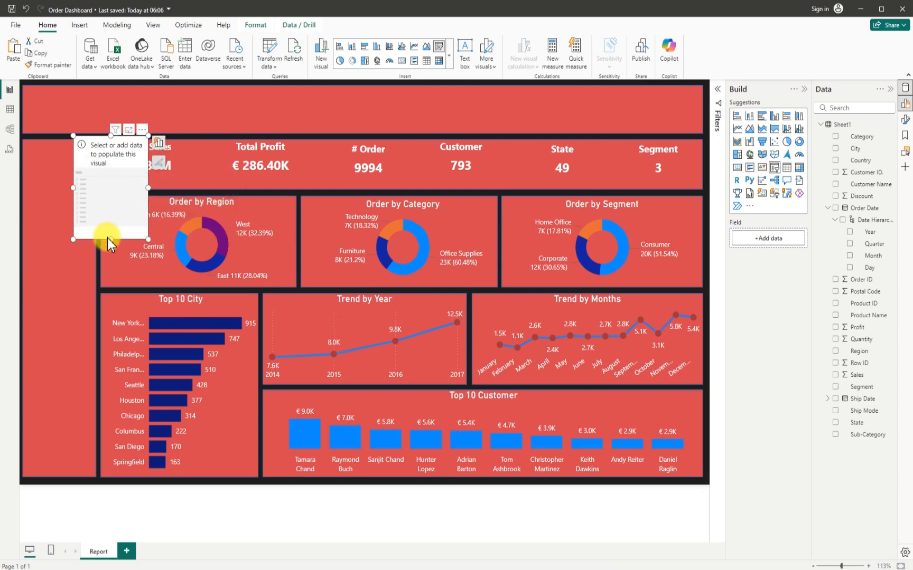
{"action": "left_click_drag", "start_coordinate": [111, 240], "coordinate": [64, 179]}
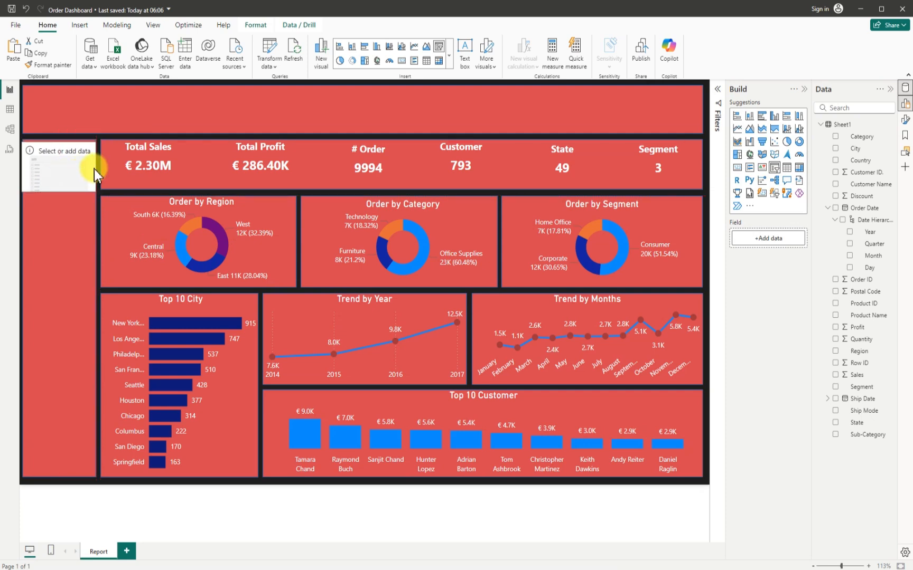
{"action": "left_click_drag", "start_coordinate": [71, 171], "coordinate": [71, 169]}
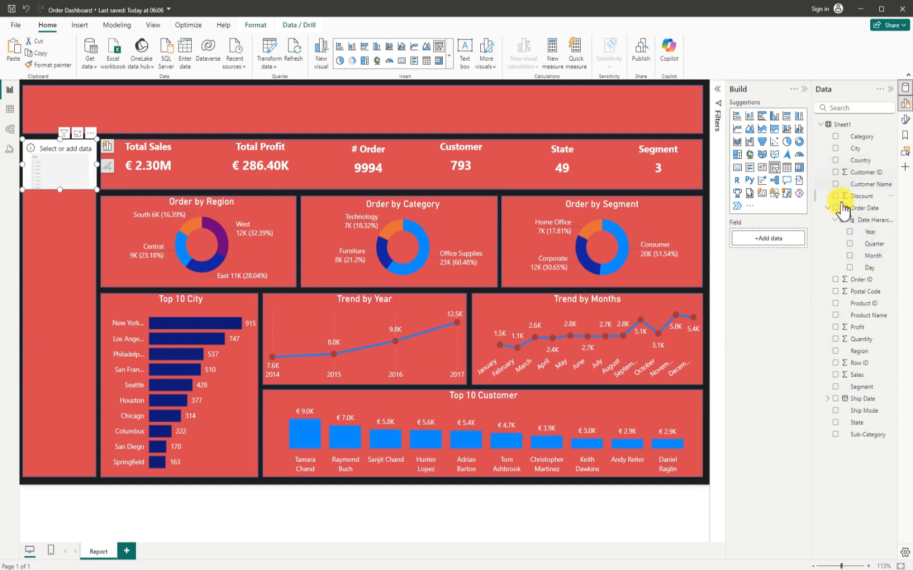
{"action": "left_click", "coordinate": [834, 352]}
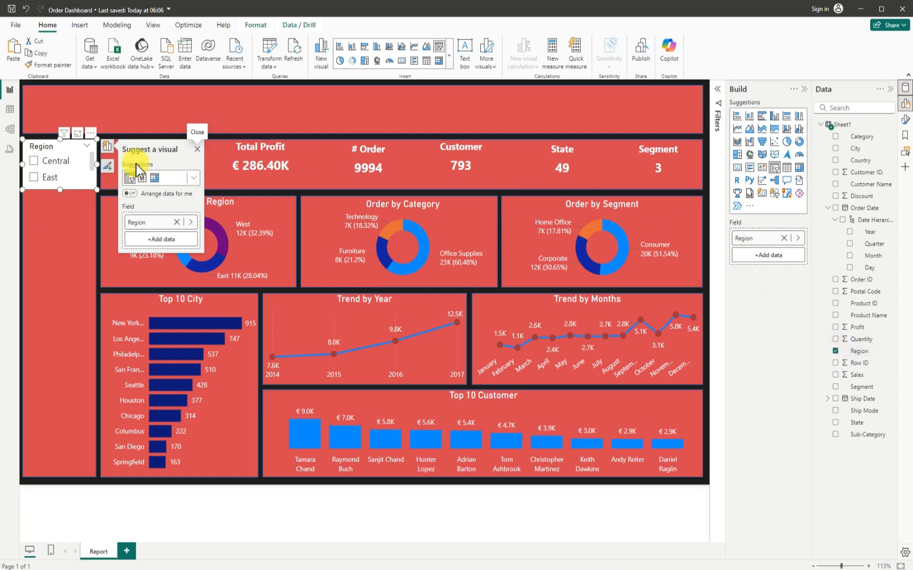
- Color the Region slicer's header text white and turn off the slicer's background
{"action": "left_click", "coordinate": [91, 133]}
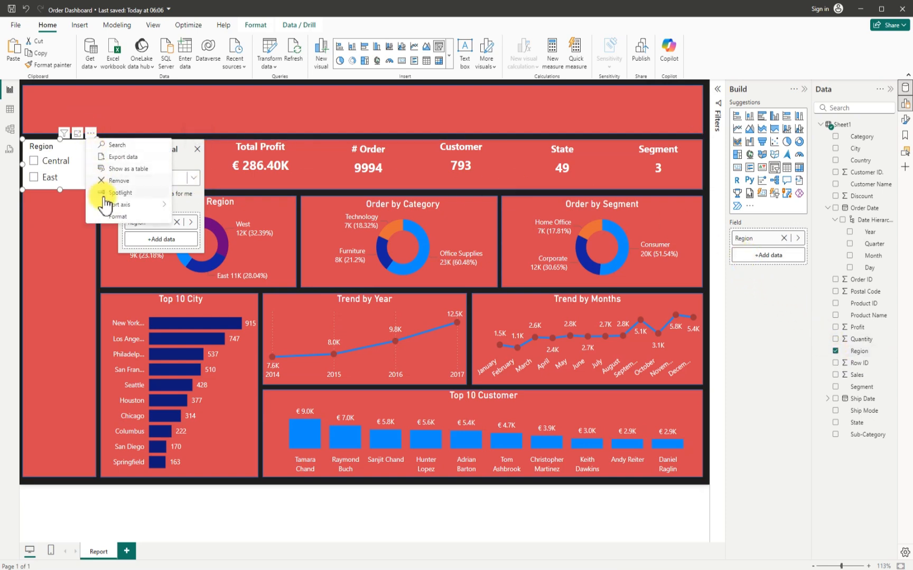
{"action": "left_click", "coordinate": [122, 216]}
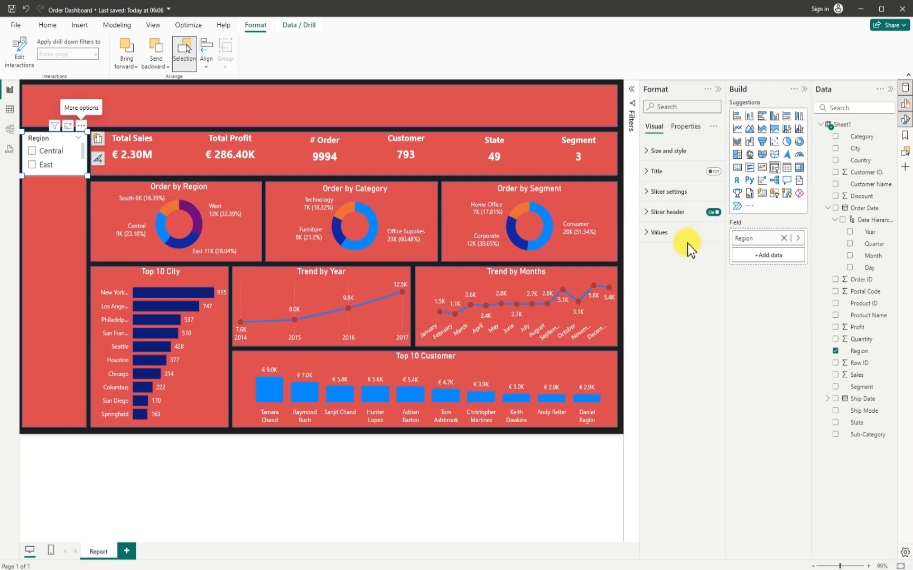
{"action": "left_click", "coordinate": [646, 213]}
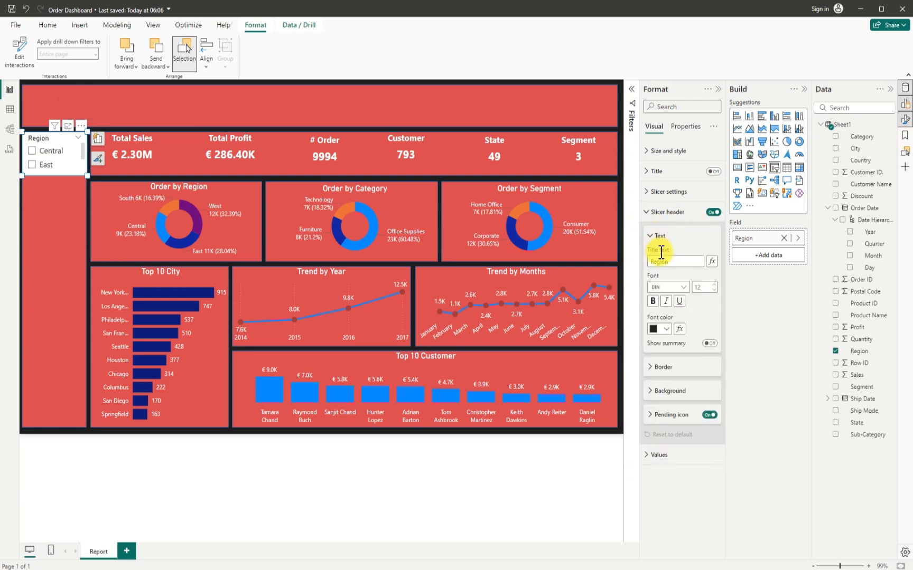
{"action": "left_click", "coordinate": [666, 329]}
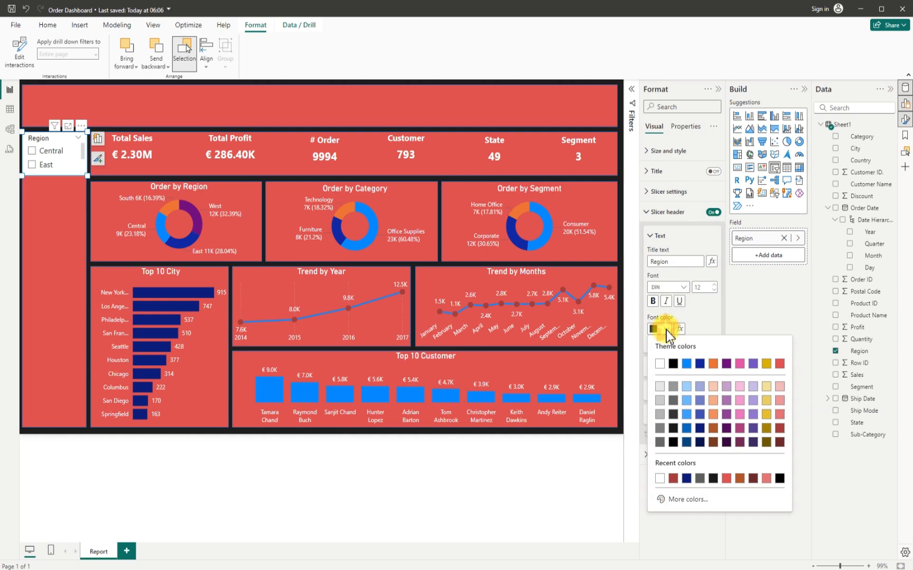
{"action": "left_click", "coordinate": [660, 365]}
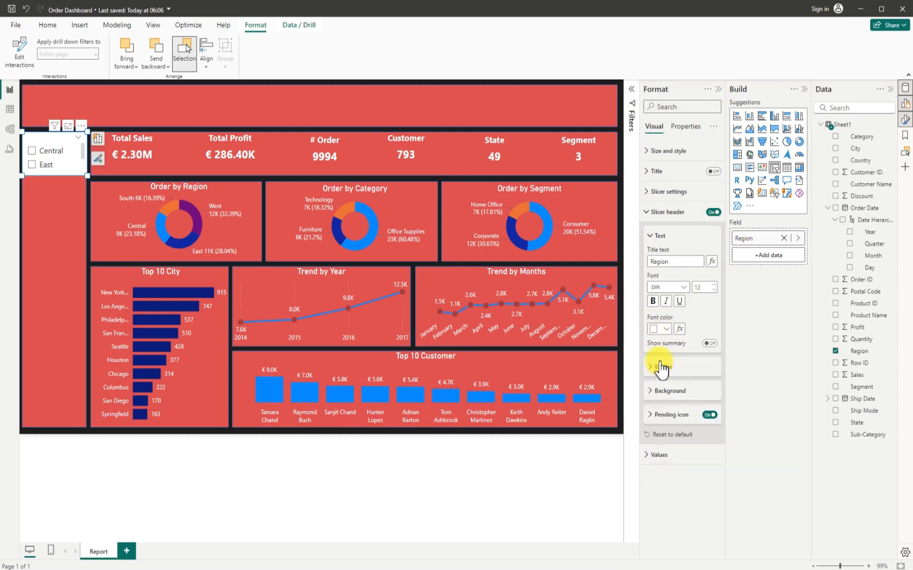
{"action": "left_click", "coordinate": [651, 152]}
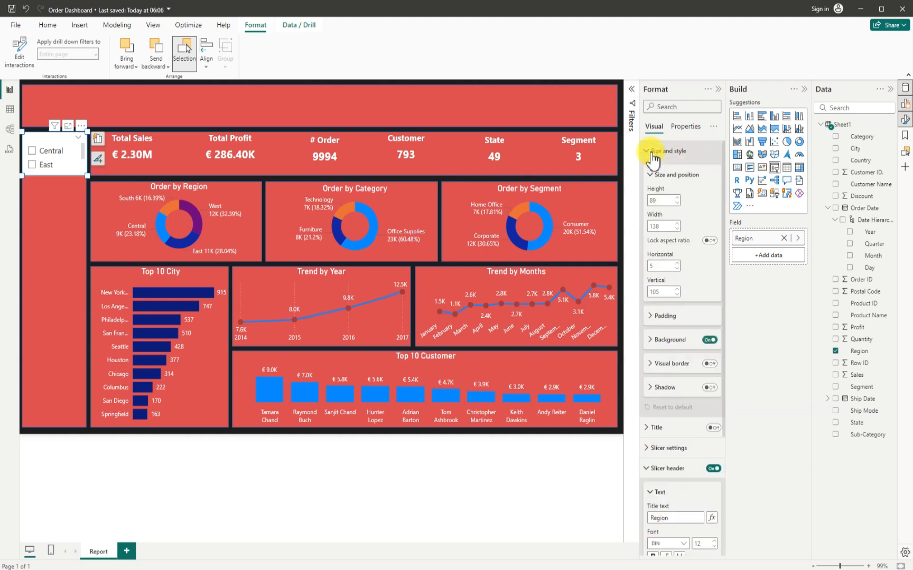
{"action": "left_click", "coordinate": [710, 340]}
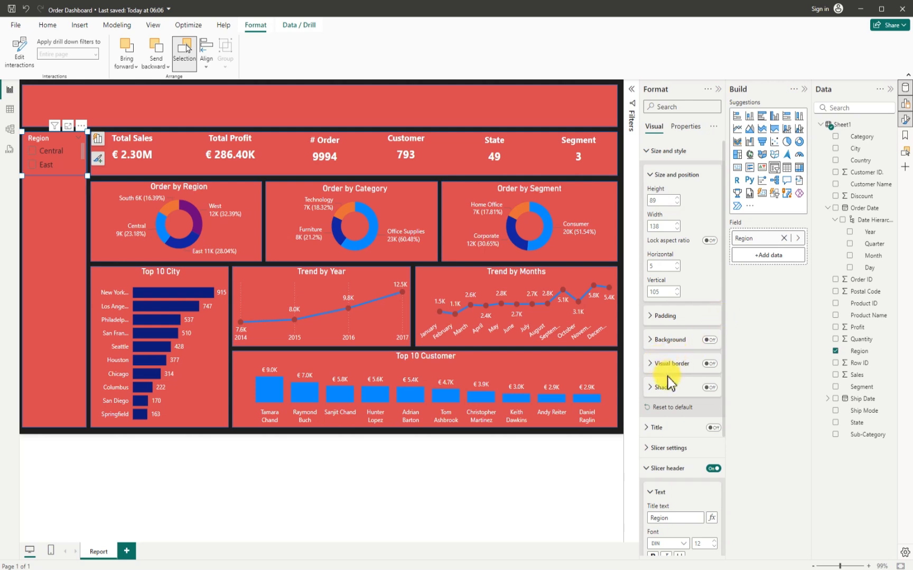
- Change the Region slicer's style from a vertical list to Dropdown
{"action": "scroll", "coordinate": [673, 418], "scroll_direction": "down", "scroll_amount": 3}
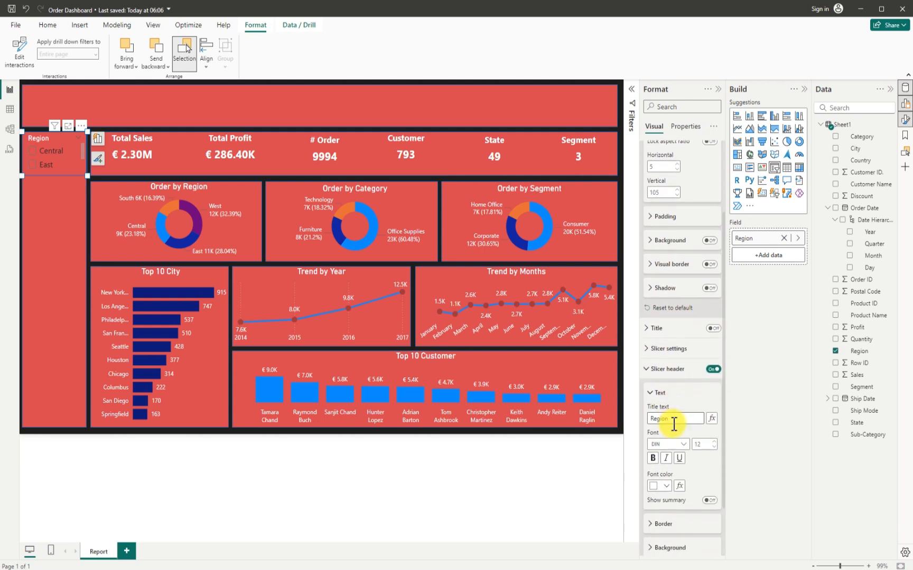
{"action": "left_click", "coordinate": [647, 349]}
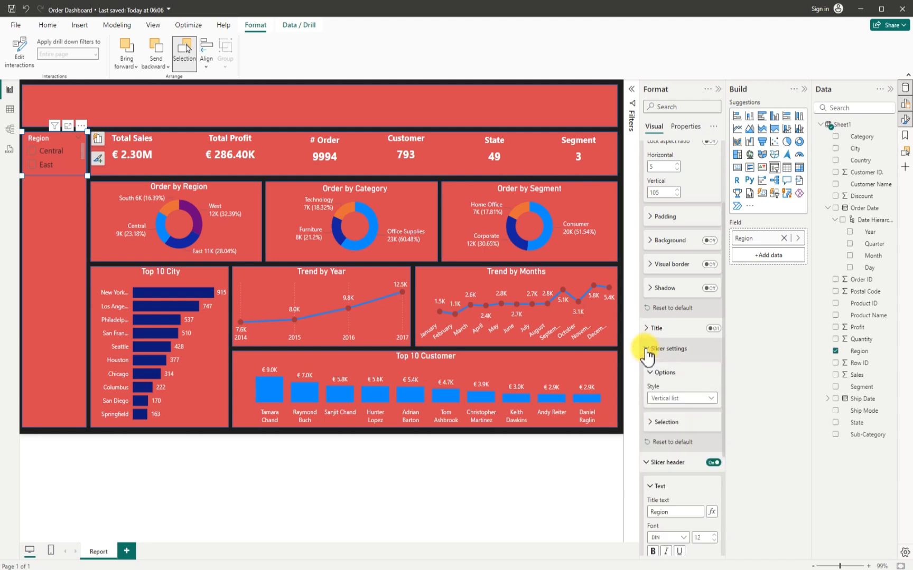
{"action": "left_click", "coordinate": [689, 400]}
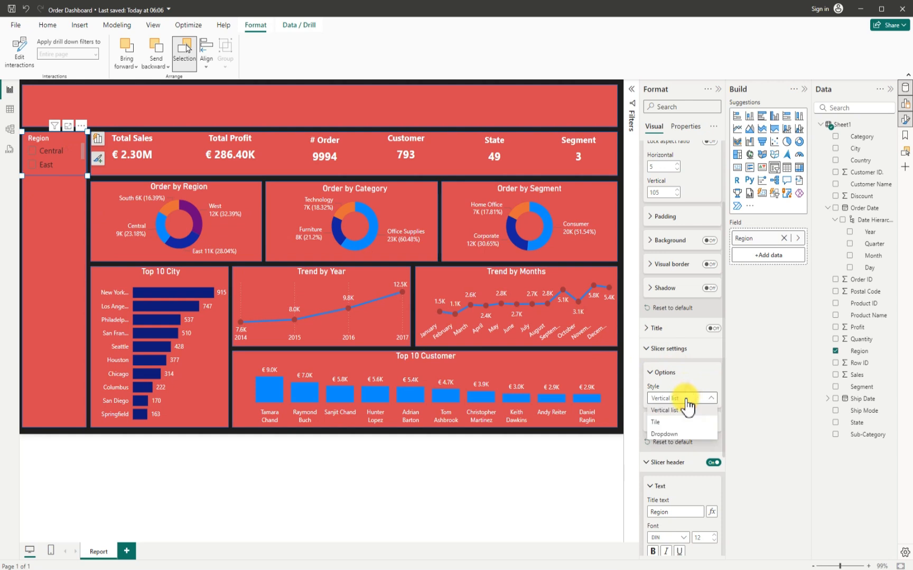
{"action": "left_click", "coordinate": [662, 432]}
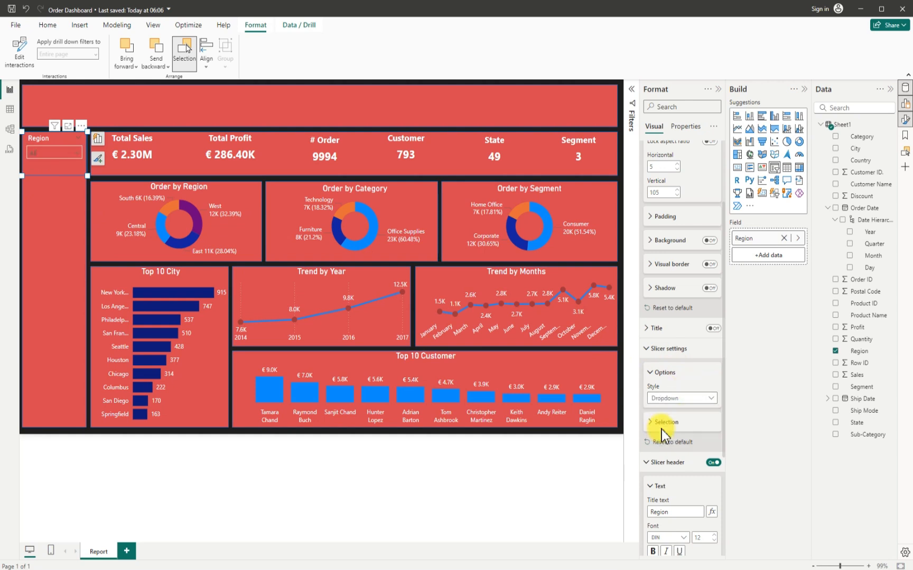
- Color the Region slicer's values light gray and open its dropdown list to check the entries
{"action": "scroll", "coordinate": [679, 432], "scroll_direction": "down", "scroll_amount": 5}
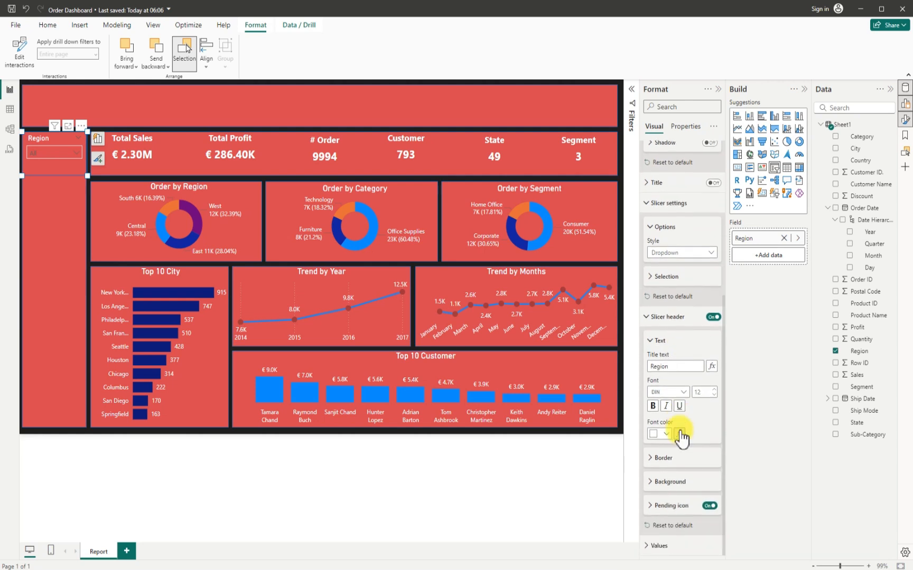
{"action": "left_click", "coordinate": [653, 545]}
{"action": "scroll", "coordinate": [667, 513], "scroll_direction": "down", "scroll_amount": 6}
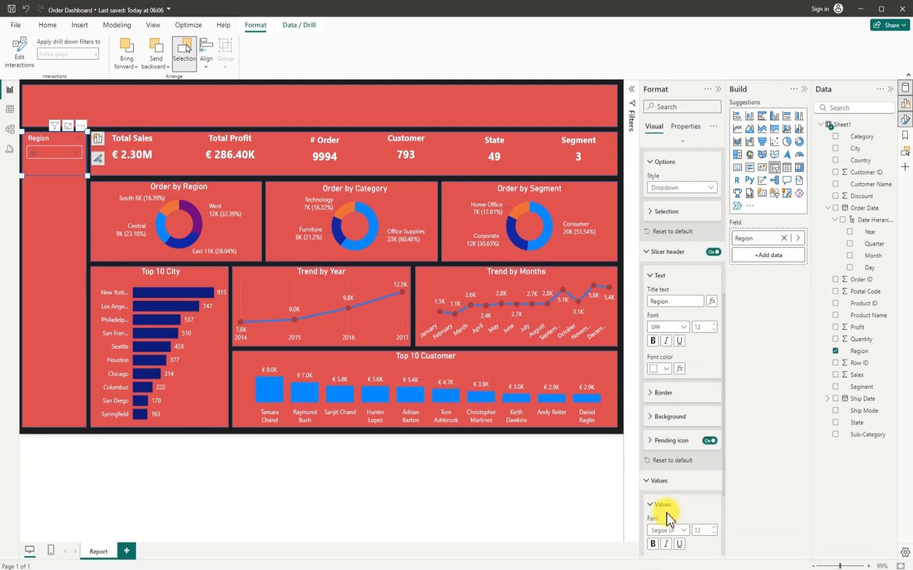
{"action": "left_click", "coordinate": [666, 454]}
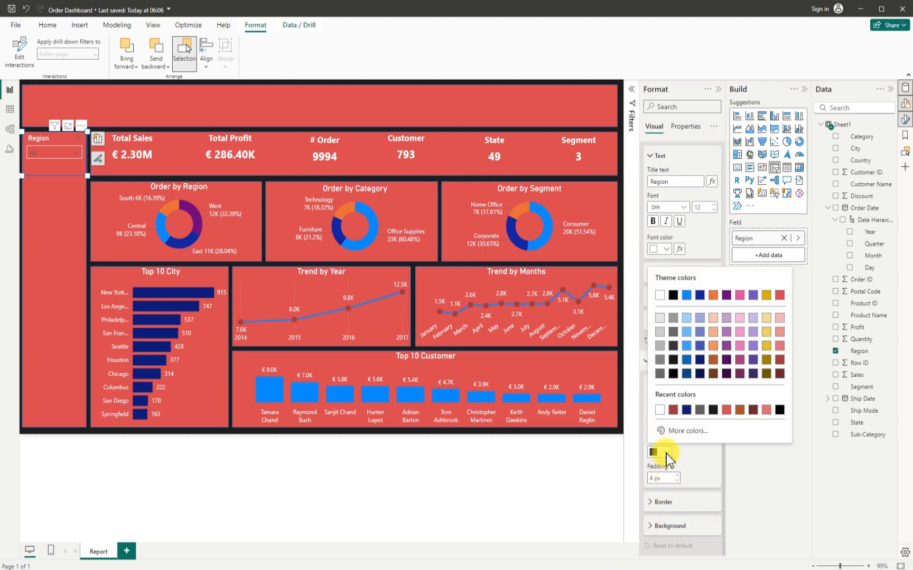
{"action": "left_click", "coordinate": [662, 329]}
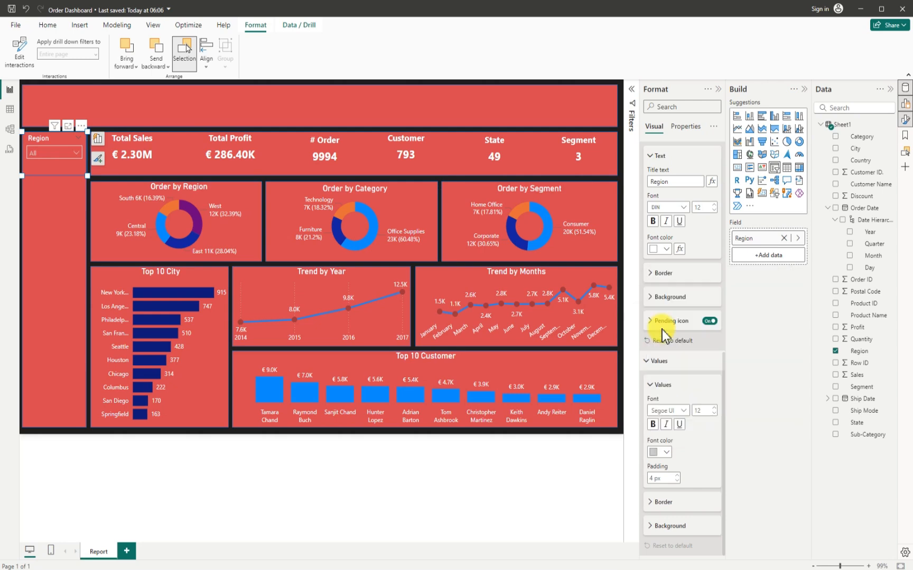
{"action": "left_click", "coordinate": [78, 154]}
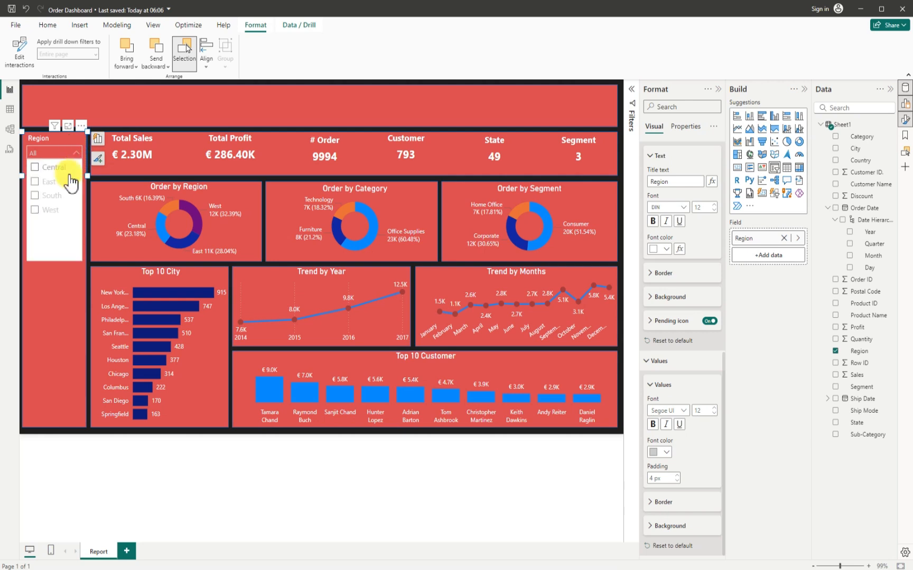
{"action": "left_click", "coordinate": [629, 307]}
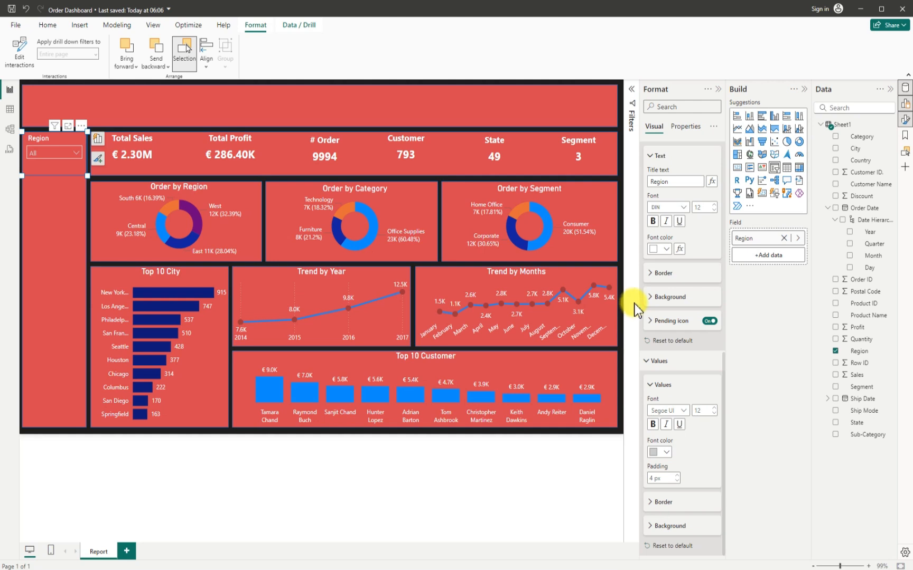
{"action": "left_click", "coordinate": [620, 253]}
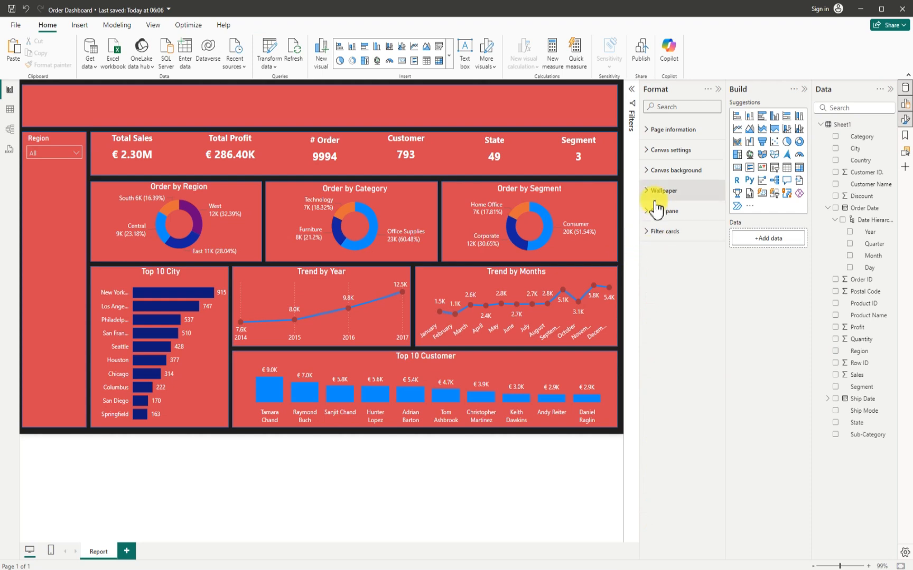
- Insert a line shape about 137 wide and 34 high just below the Region slicer's dropdown in the side panel
{"action": "left_click", "coordinate": [82, 28]}
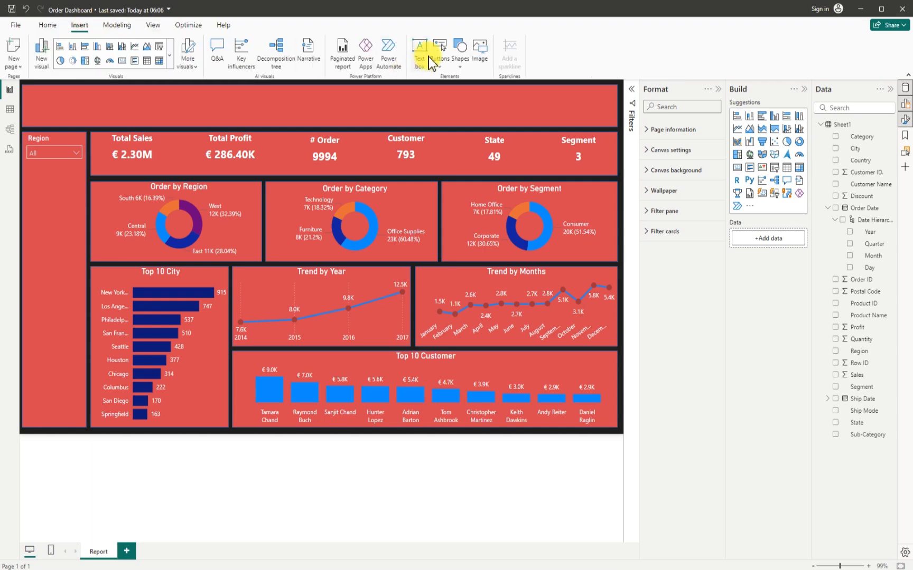
{"action": "left_click", "coordinate": [462, 68]}
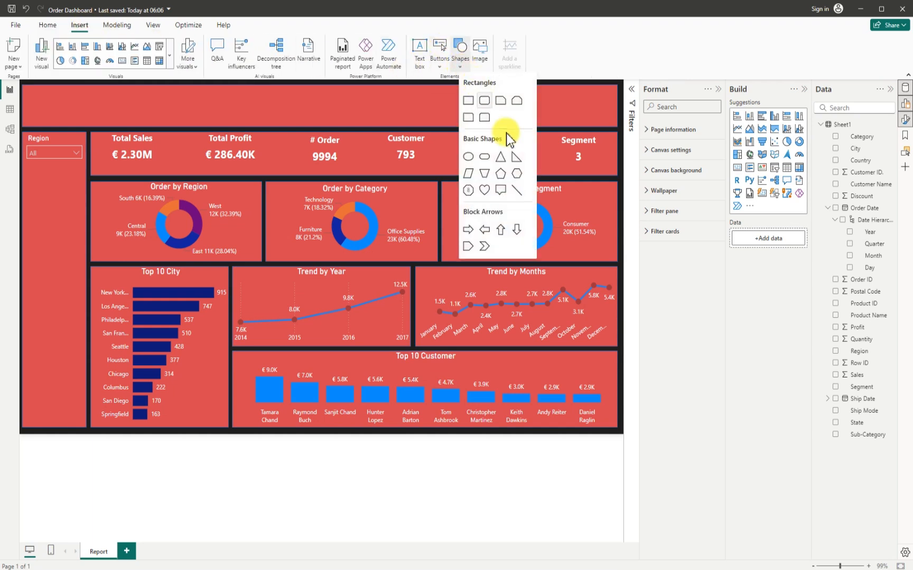
{"action": "left_click", "coordinate": [497, 196]}
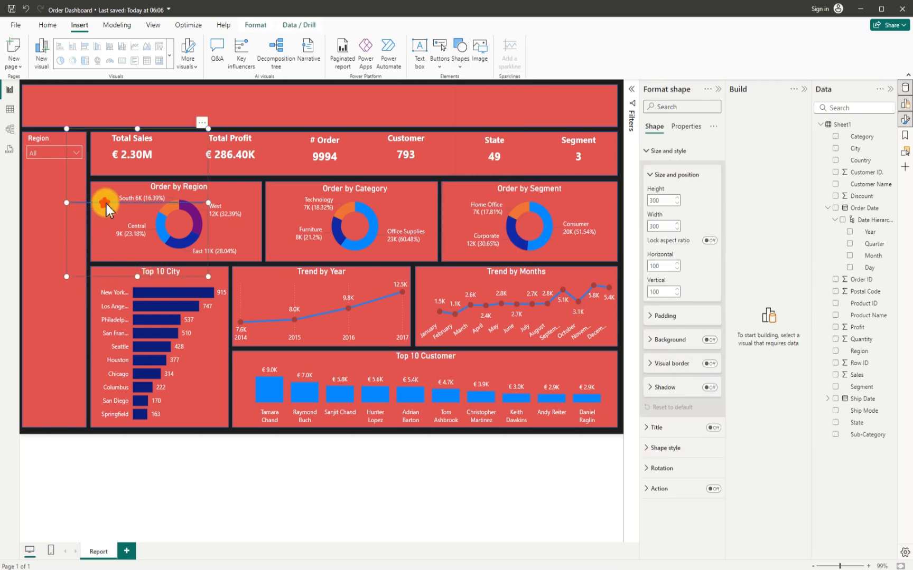
{"action": "left_click_drag", "start_coordinate": [107, 204], "coordinate": [50, 212]}
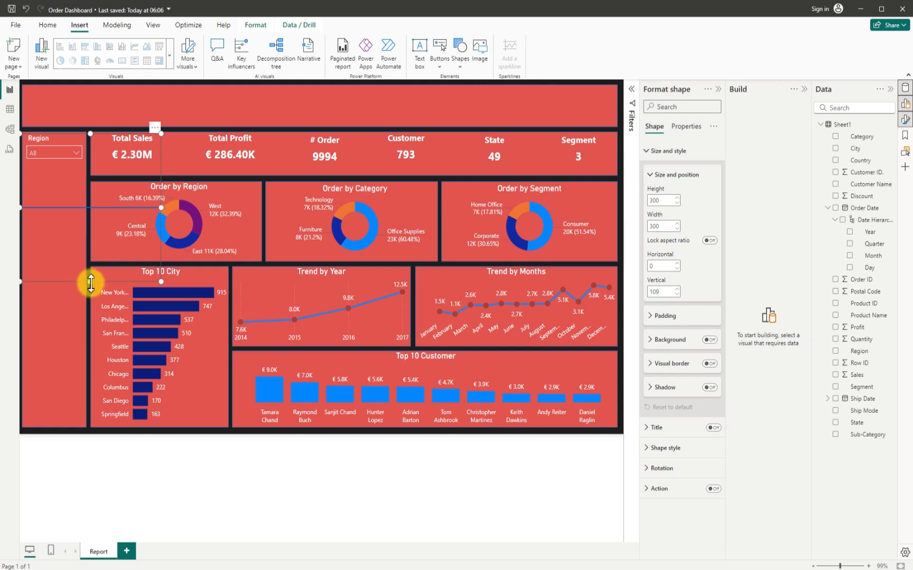
{"action": "left_click_drag", "start_coordinate": [91, 283], "coordinate": [79, 228]}
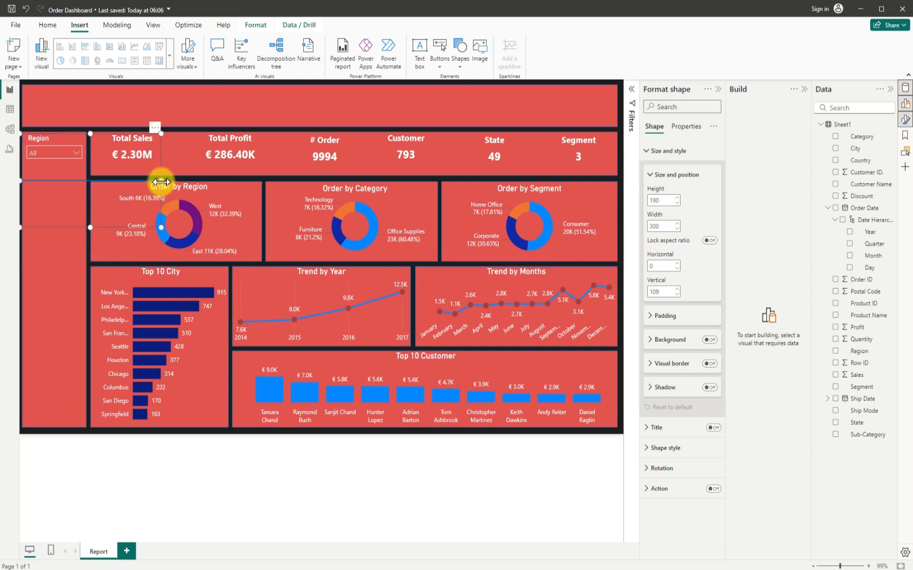
{"action": "left_click_drag", "start_coordinate": [161, 182], "coordinate": [88, 164]}
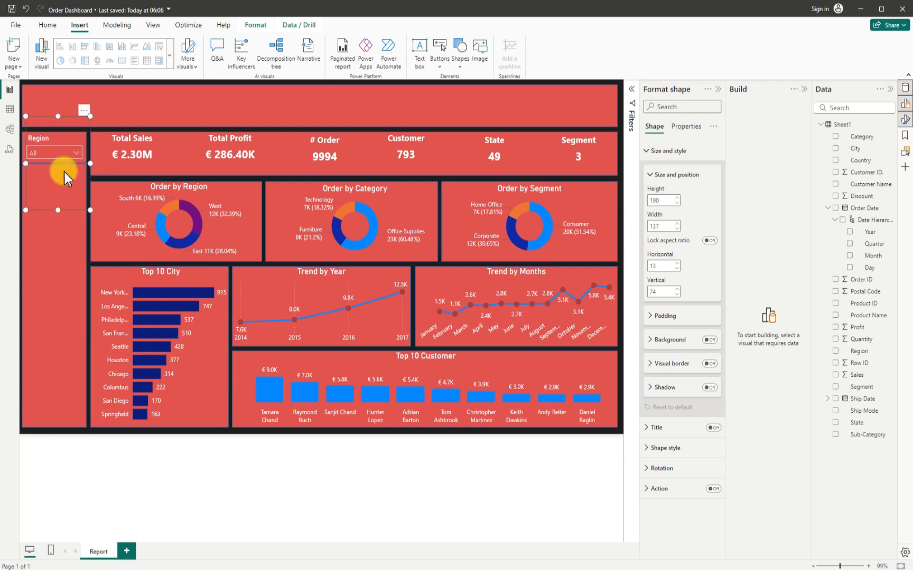
{"action": "key", "text": "Escape"}
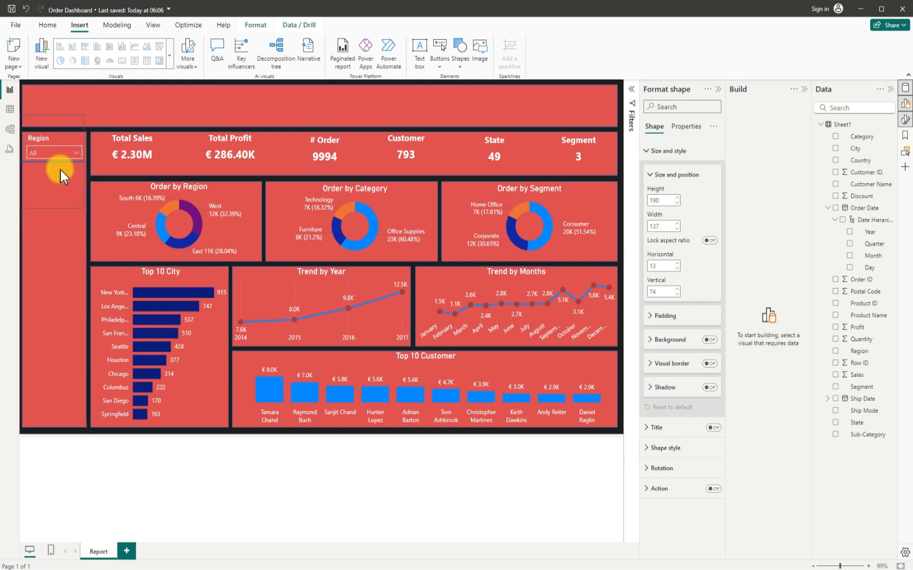
{"action": "left_click_drag", "start_coordinate": [61, 170], "coordinate": [61, 170]}
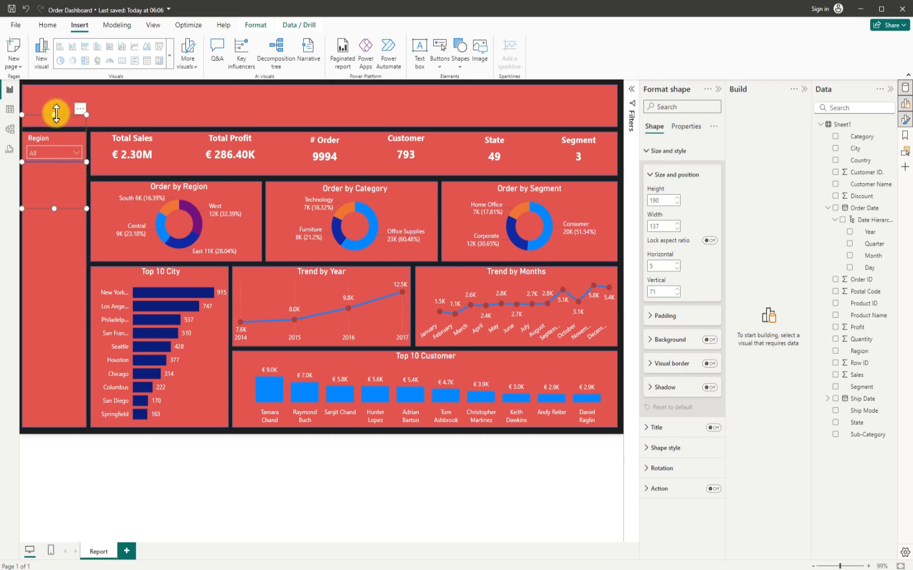
{"action": "left_click_drag", "start_coordinate": [54, 114], "coordinate": [59, 171]}
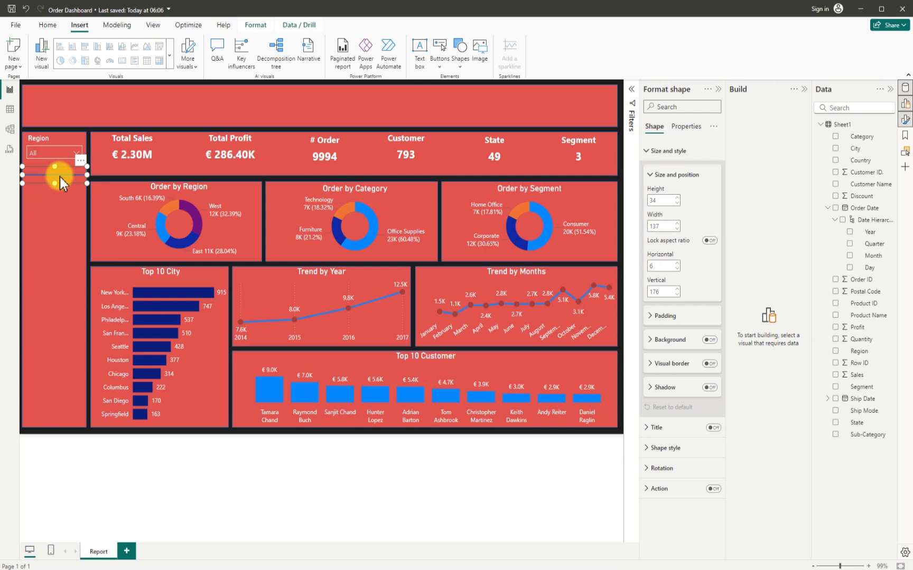
- Duplicate the line, placing one low in the side panel at about vertical 563 and the other directly under the Region dropdown at about 147
{"action": "left_click_drag", "start_coordinate": [60, 177], "coordinate": [40, 368]}
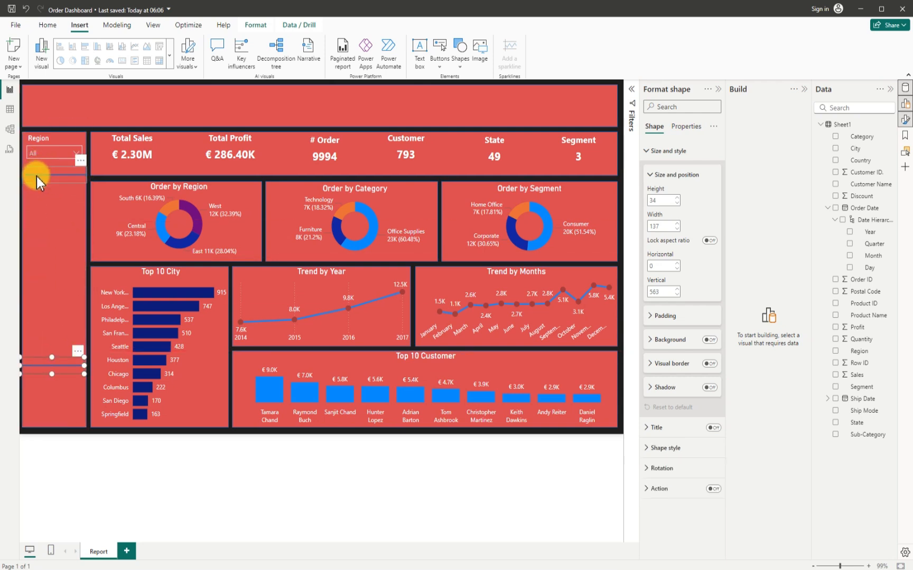
{"action": "left_click_drag", "start_coordinate": [41, 174], "coordinate": [36, 166]}
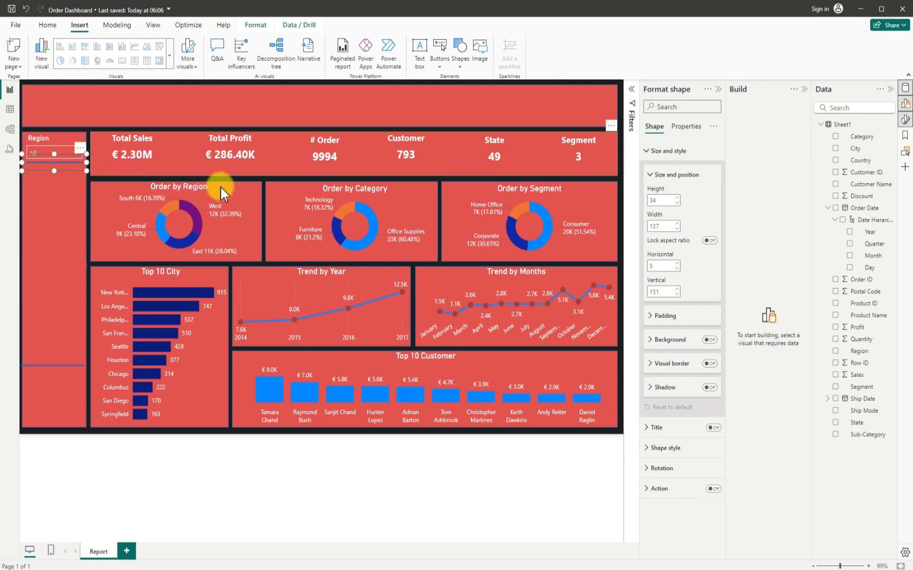
{"action": "left_click", "coordinate": [620, 243]}
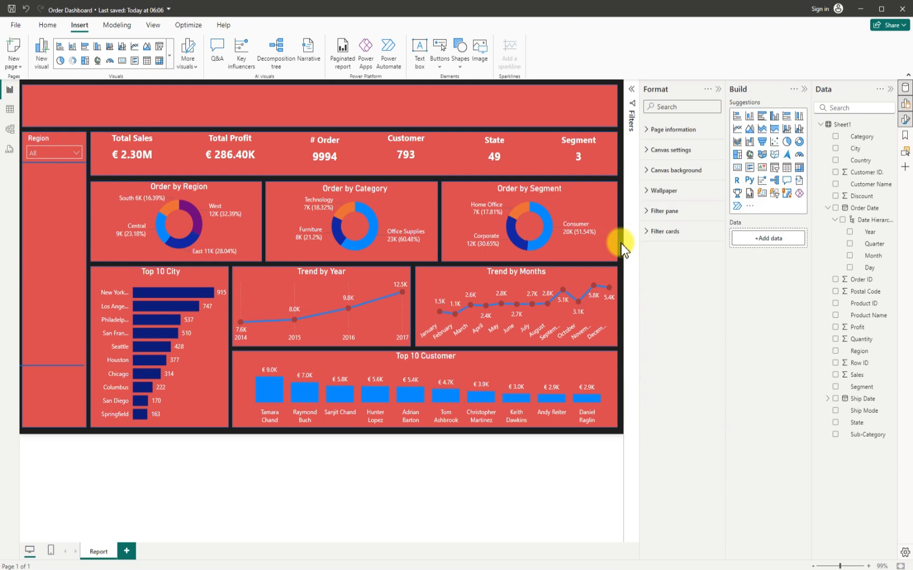
{"action": "left_click", "coordinate": [70, 163]}
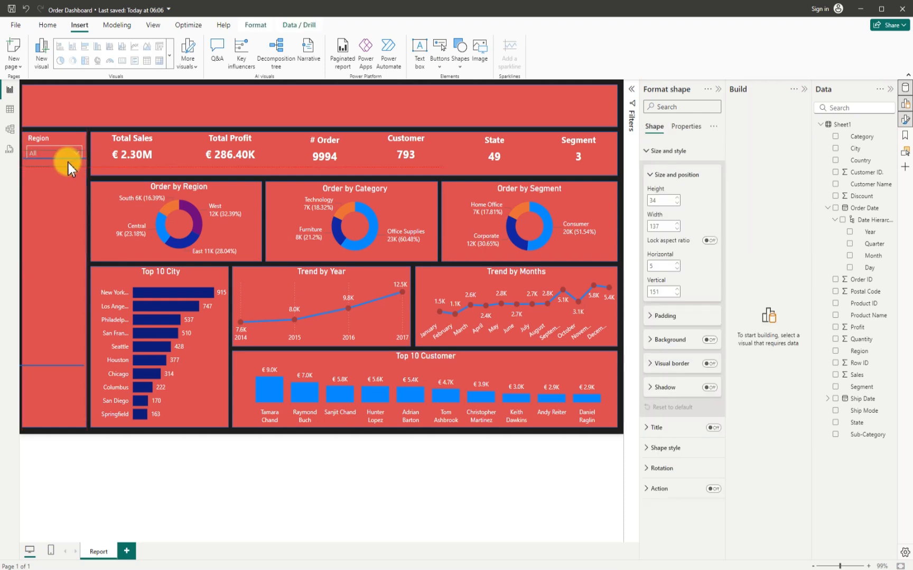
{"action": "left_click_drag", "start_coordinate": [69, 162], "coordinate": [68, 165]}
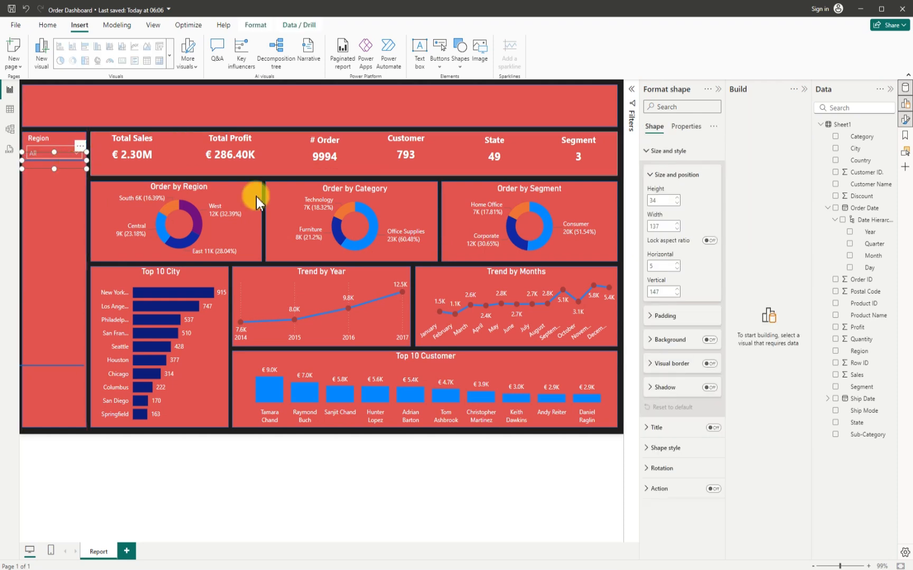
{"action": "left_click", "coordinate": [622, 277]}
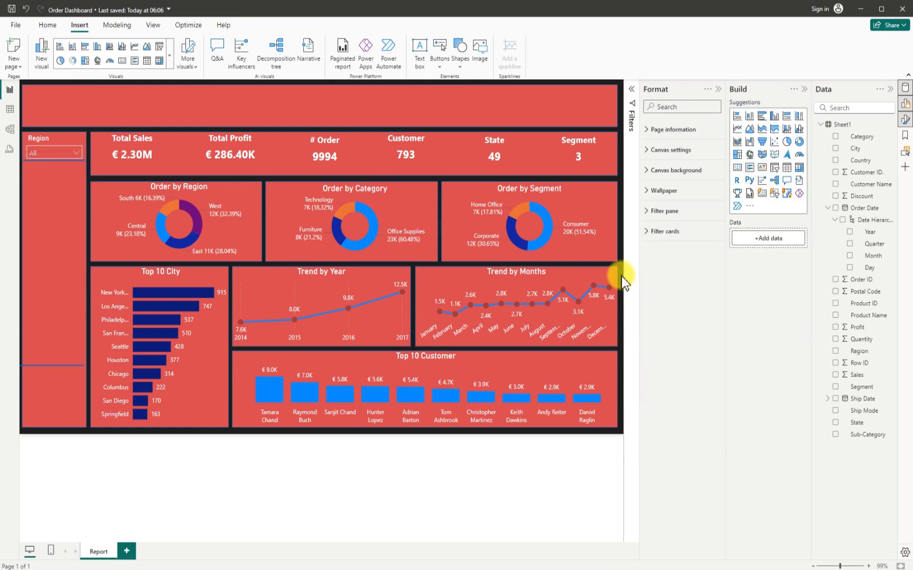
- Duplicate the Region slicer, place the copy below the line at vertical about 165, and replace its field with Segment
{"action": "left_click", "coordinate": [55, 138]}
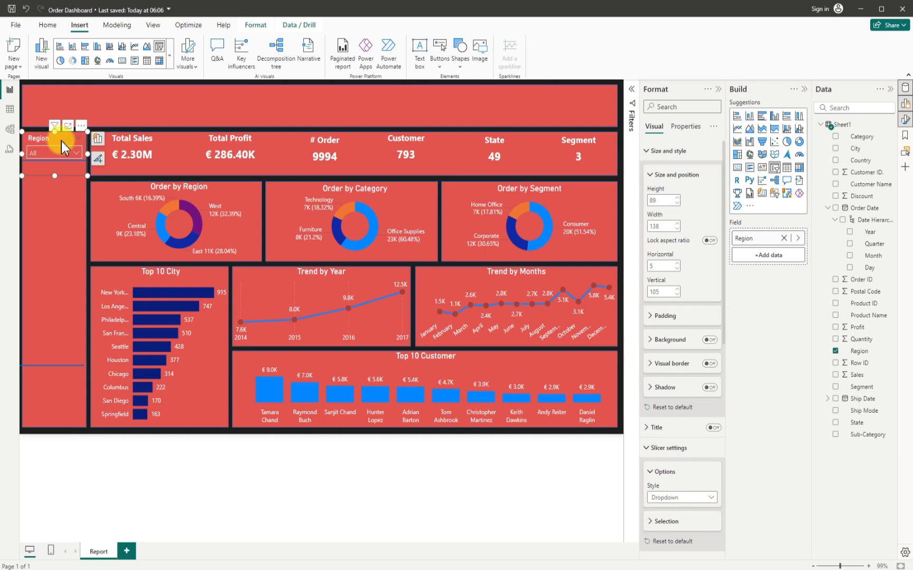
{"action": "left_click_drag", "start_coordinate": [61, 141], "coordinate": [47, 197]}
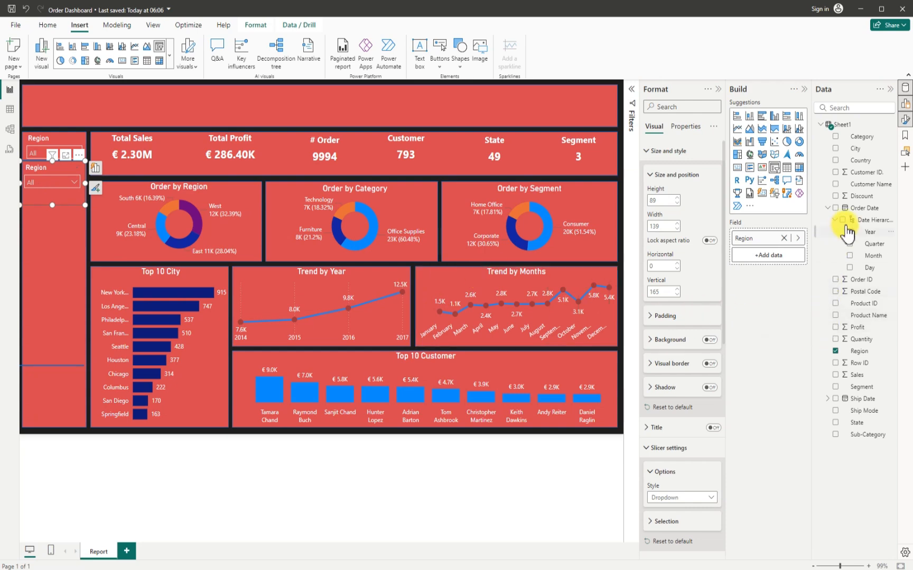
{"action": "left_click", "coordinate": [836, 352]}
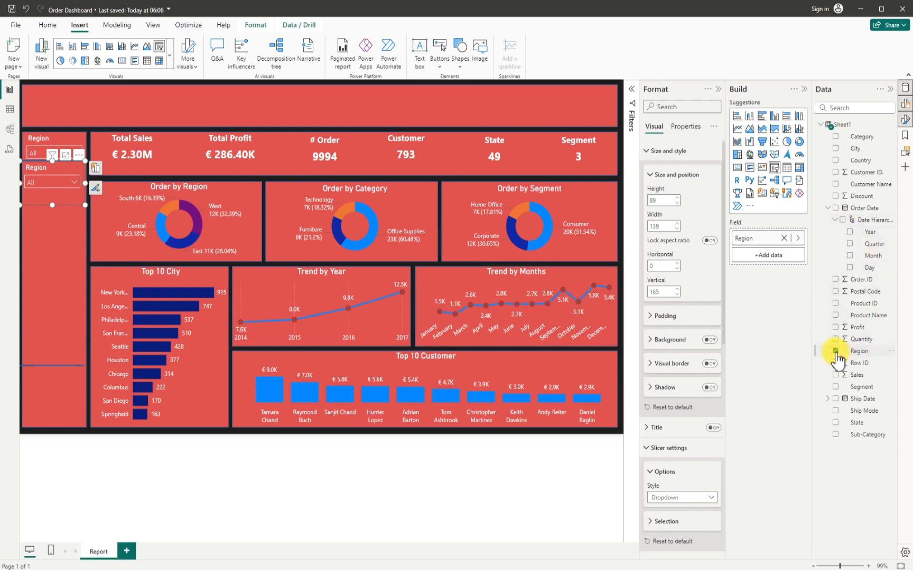
{"action": "left_click", "coordinate": [835, 387]}
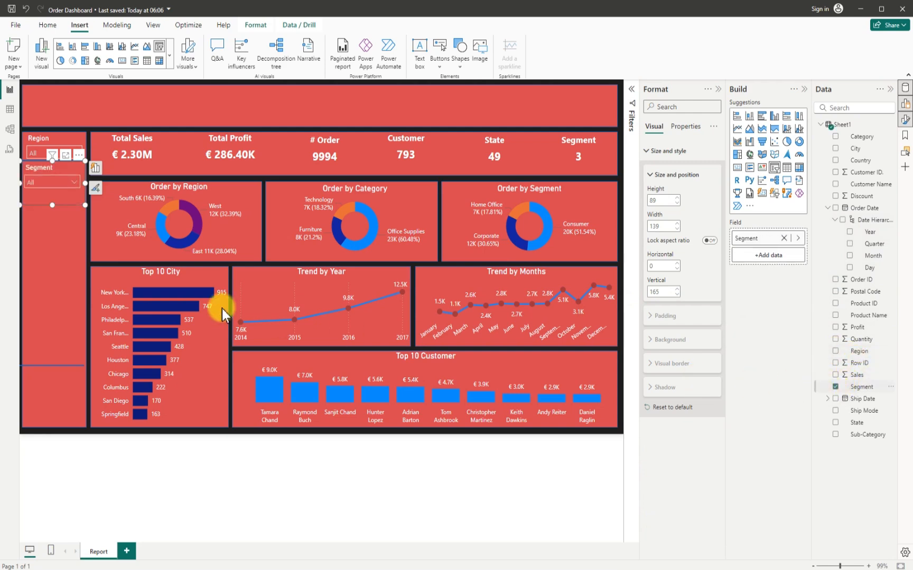
- Enlarge the Segment slicer to a height of about 142 and change its style to Vertical list
{"action": "left_click_drag", "start_coordinate": [53, 206], "coordinate": [54, 232]}
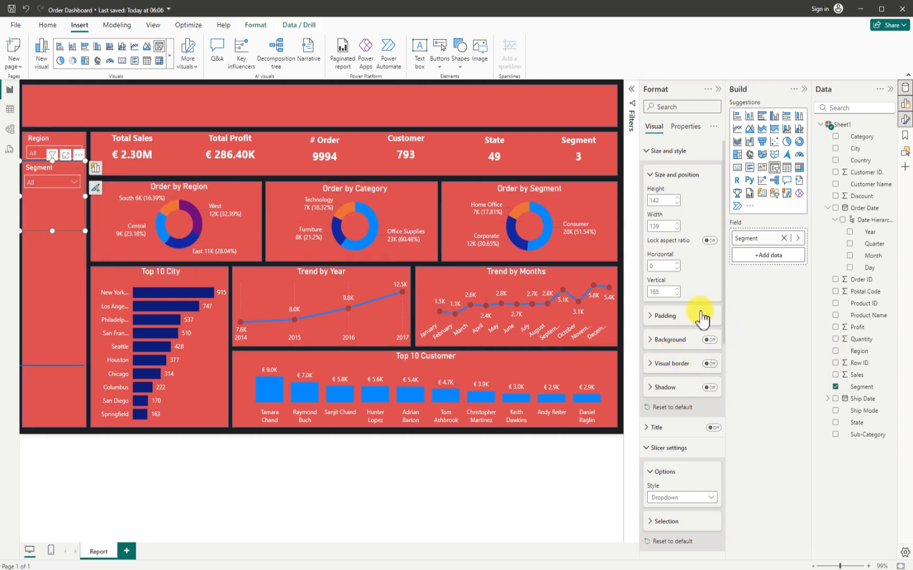
{"action": "scroll", "coordinate": [672, 417], "scroll_direction": "down", "scroll_amount": 5}
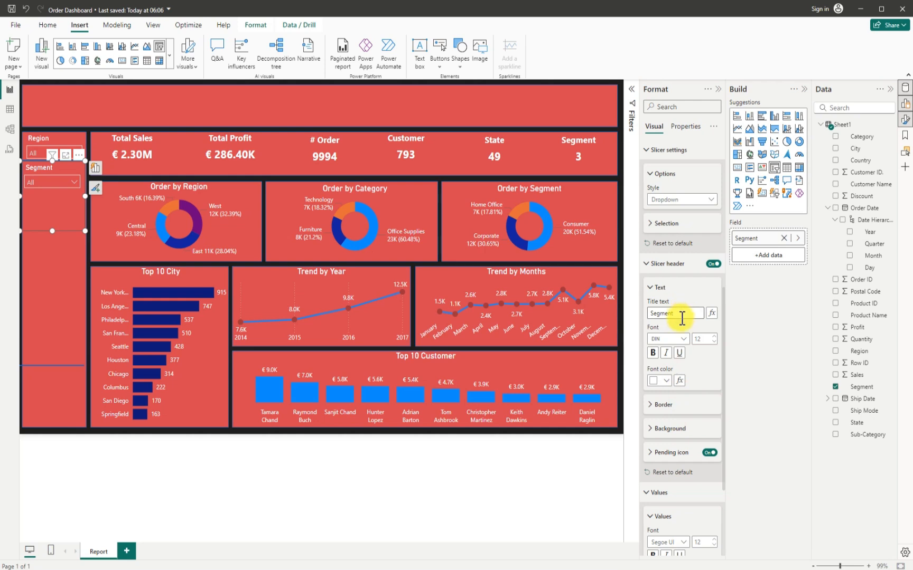
{"action": "scroll", "coordinate": [660, 444], "scroll_direction": "down", "scroll_amount": 5}
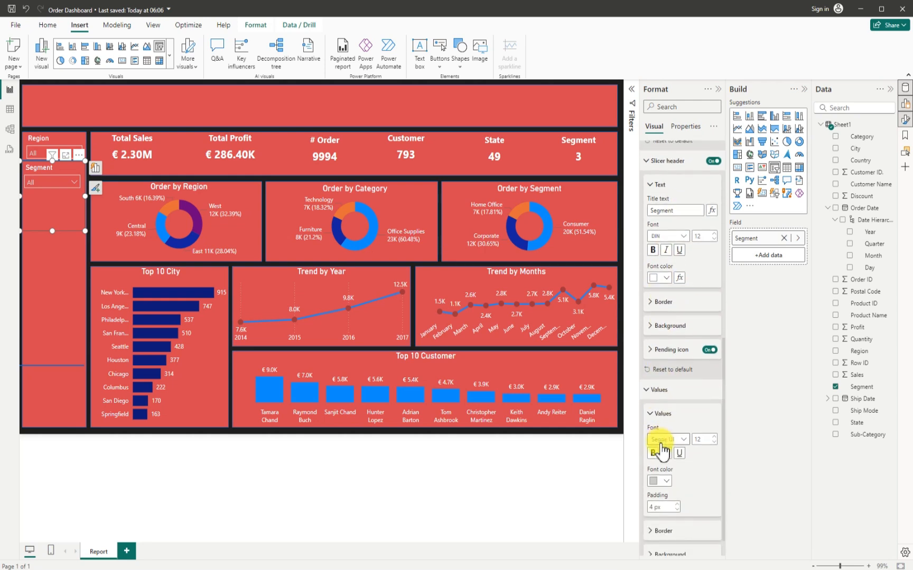
{"action": "scroll", "coordinate": [661, 454], "scroll_direction": "up", "scroll_amount": 6}
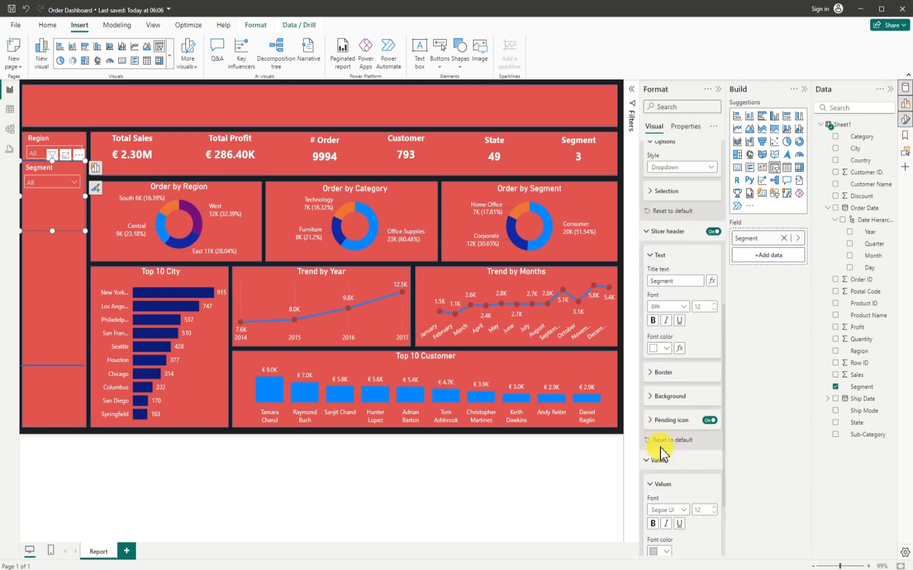
{"action": "scroll", "coordinate": [660, 446], "scroll_direction": "up", "scroll_amount": 3}
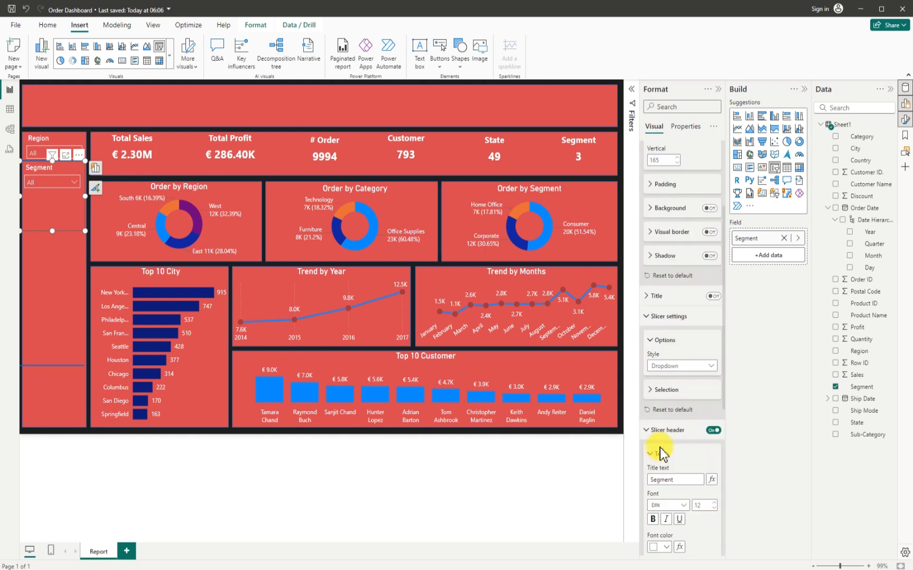
{"action": "left_click", "coordinate": [713, 368]}
{"action": "left_click", "coordinate": [674, 378]}
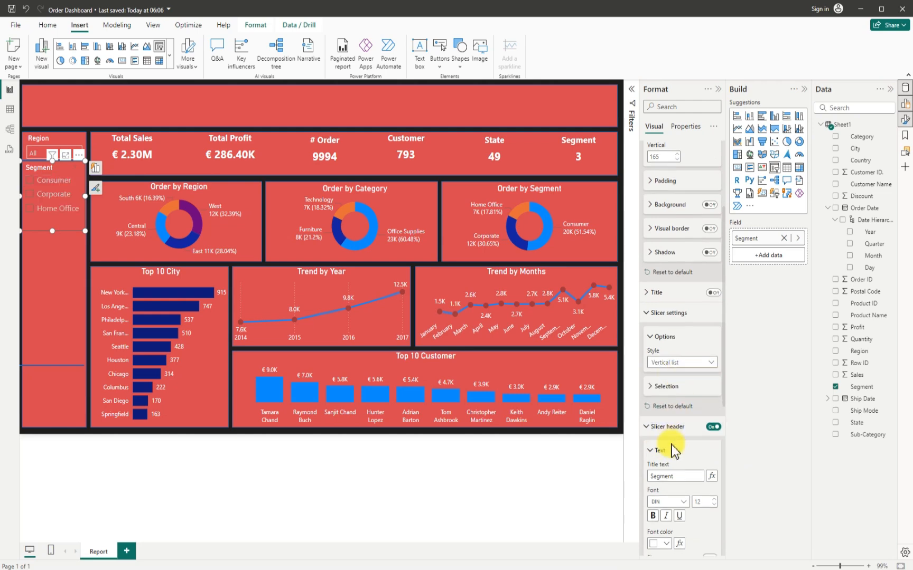
- Color the Segment slicer's values white and shorten the slicer to a height of about 118
{"action": "scroll", "coordinate": [673, 449], "scroll_direction": "down", "scroll_amount": 6}
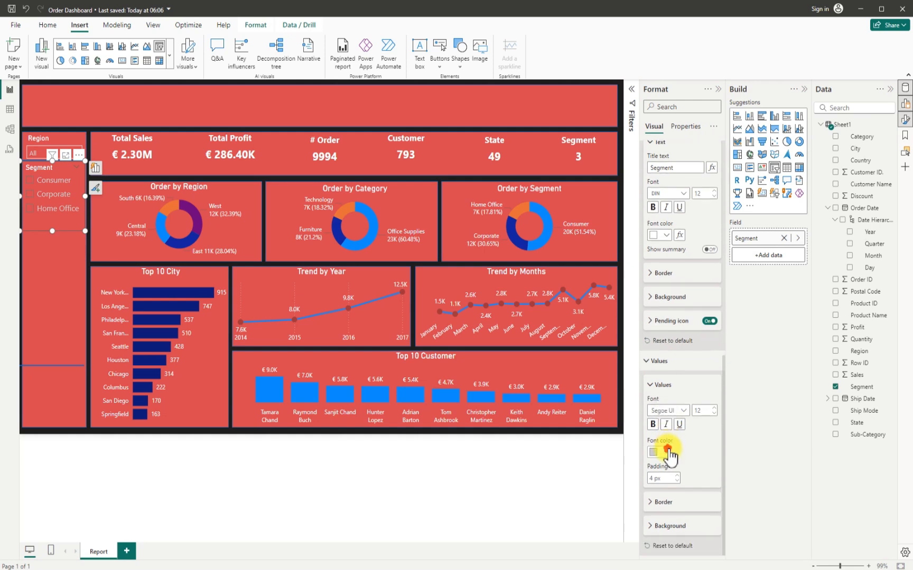
{"action": "left_click", "coordinate": [667, 452]}
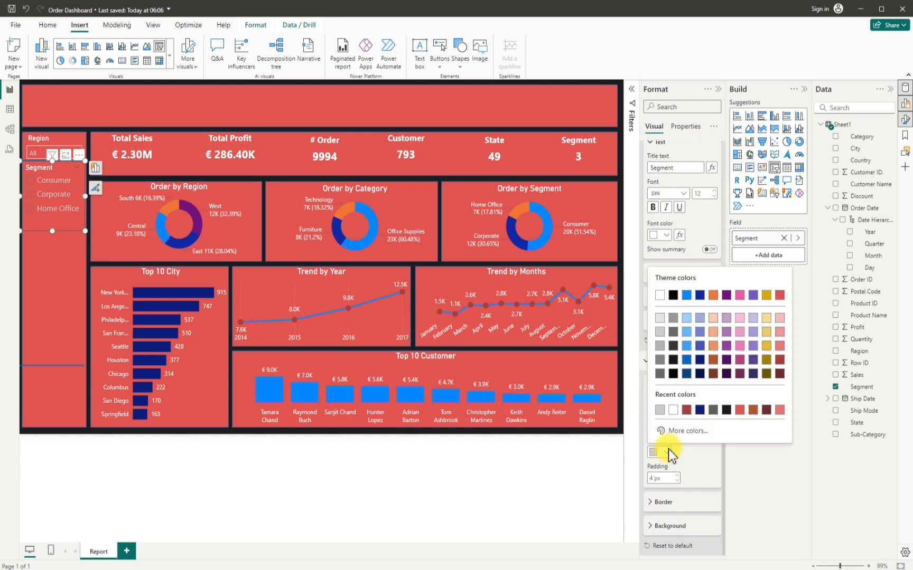
{"action": "left_click", "coordinate": [656, 296]}
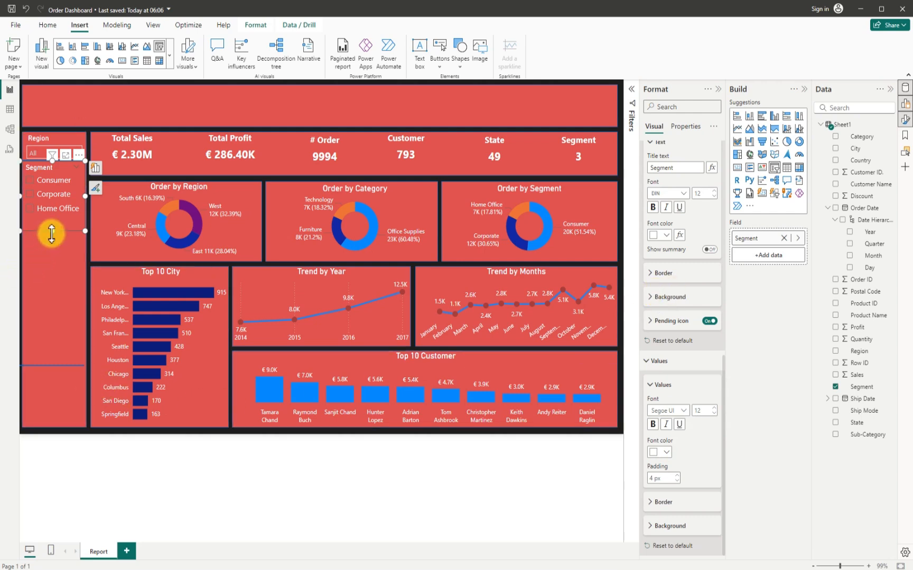
{"action": "left_click_drag", "start_coordinate": [53, 231], "coordinate": [52, 224]}
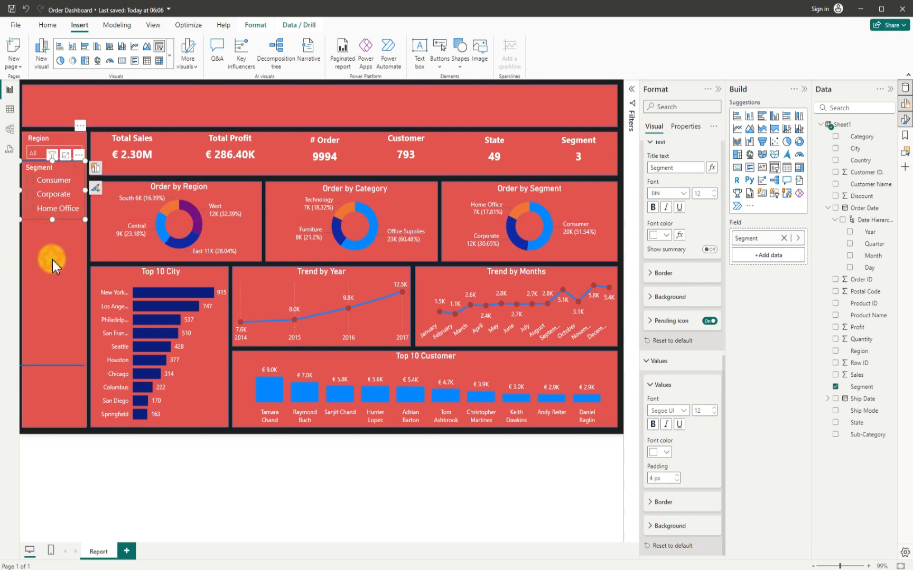
{"action": "left_click", "coordinate": [53, 259]}
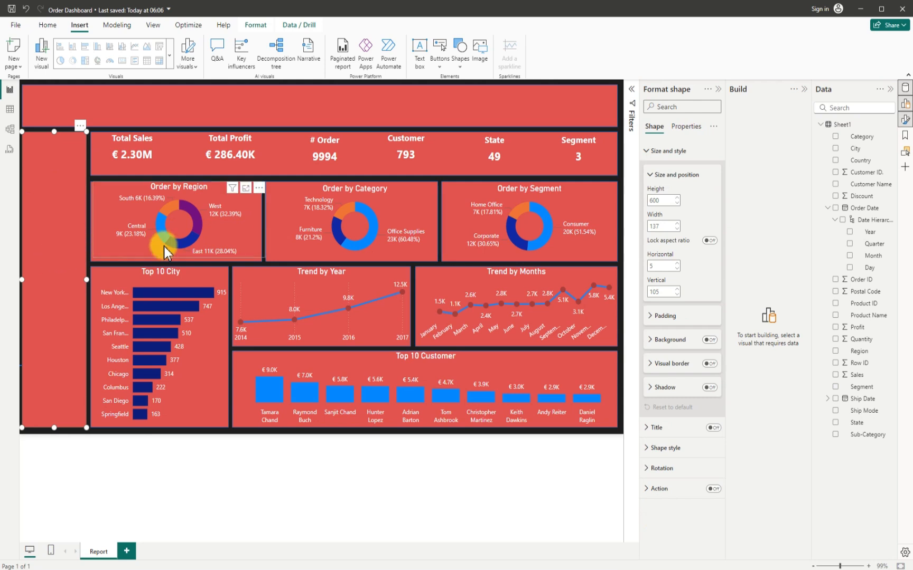
{"action": "left_click", "coordinate": [417, 265]}
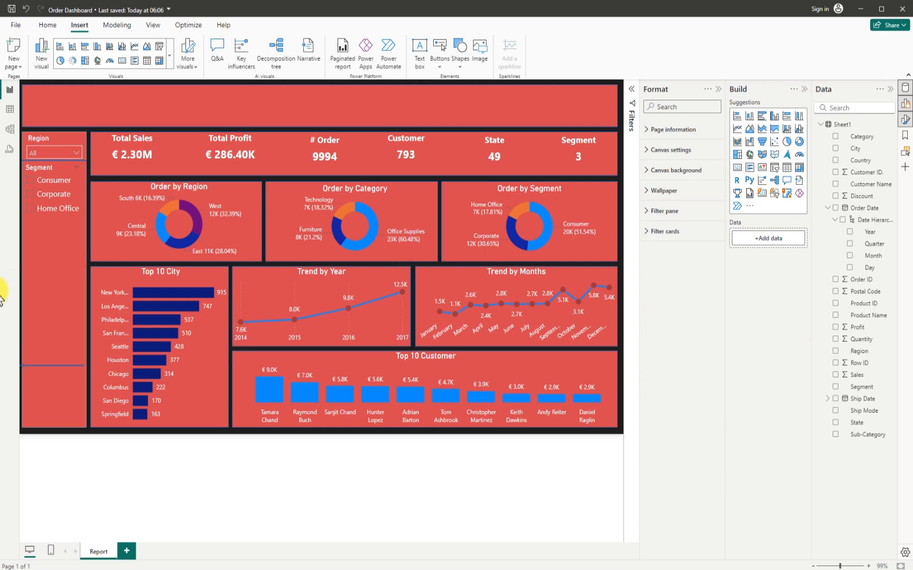
- Duplicate the Segment slicer and place the copy lower in the side panel at vertical about 334
{"action": "left_click", "coordinate": [81, 201]}
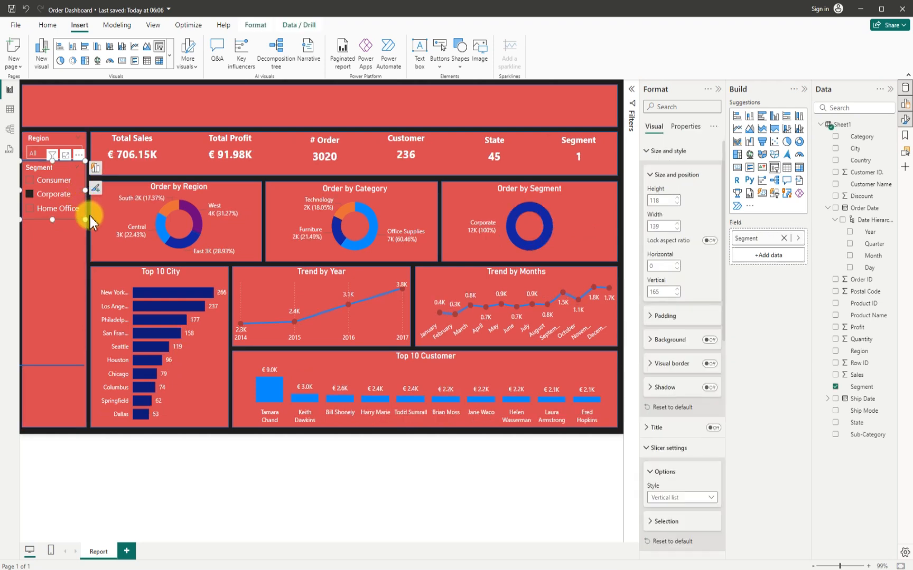
{"action": "key", "text": "ctrl+v"}
{"action": "left_click_drag", "start_coordinate": [73, 227], "coordinate": [65, 287]}
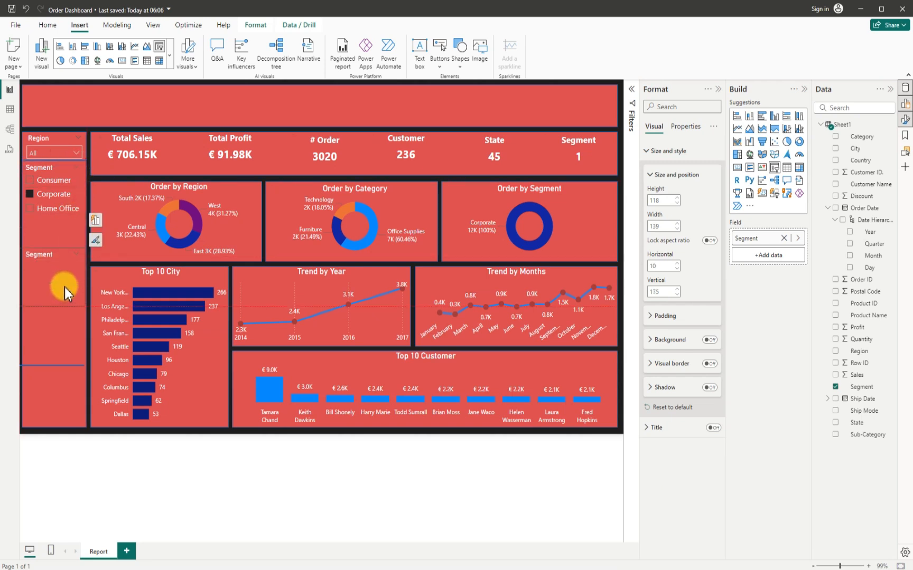
- Clear the Corporate selection in the Segment slicers and move the duplicate aside over the charts, at about horizontal 174, vertical 310
{"action": "left_click", "coordinate": [30, 184]}
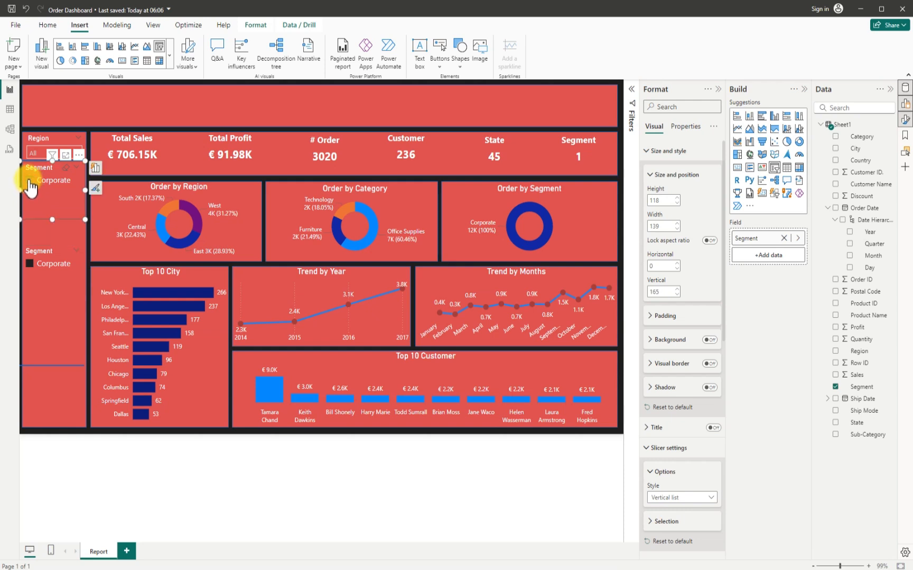
{"action": "left_click", "coordinate": [33, 271]}
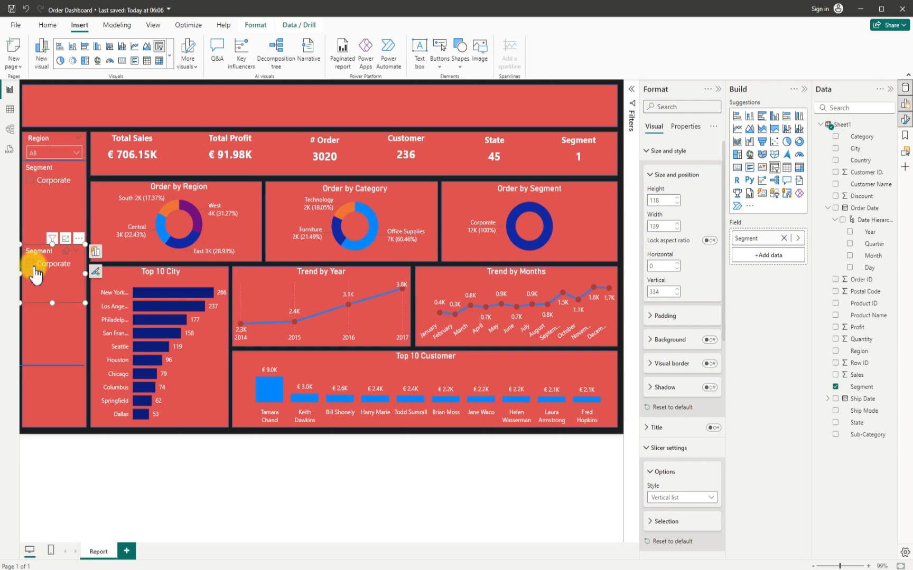
{"action": "left_click", "coordinate": [34, 274]}
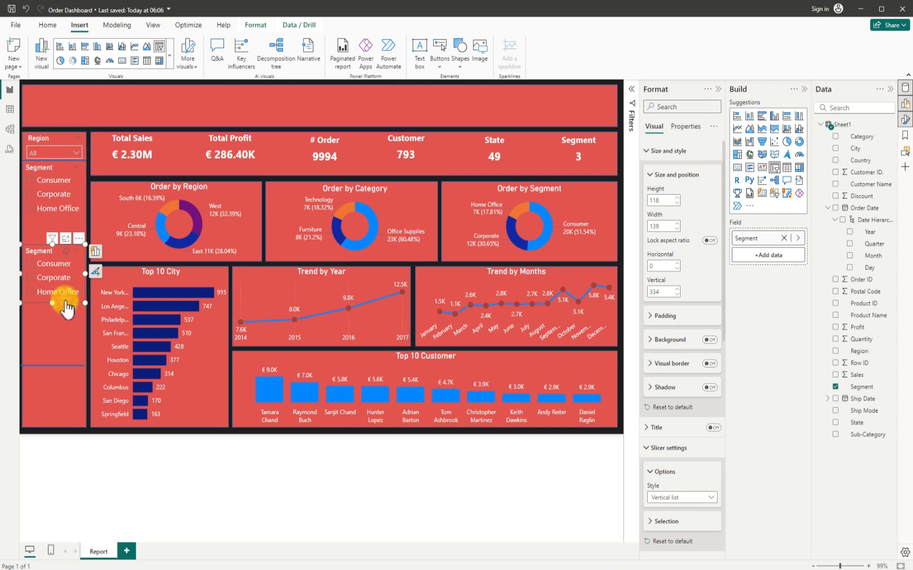
{"action": "left_click_drag", "start_coordinate": [66, 305], "coordinate": [149, 289]}
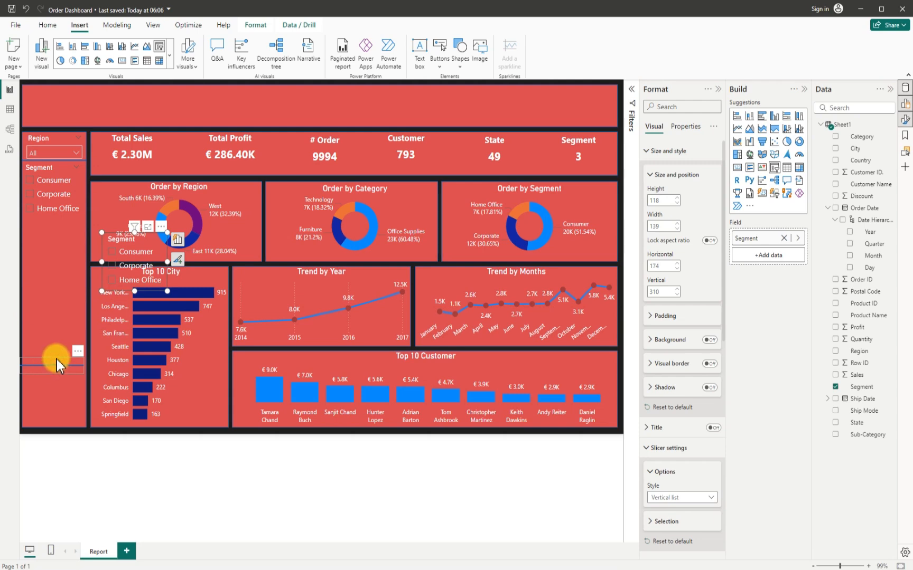
- Duplicate the line low in the side panel and place the copy just under the Segment list at vertical about 267
{"action": "left_click", "coordinate": [56, 359]}
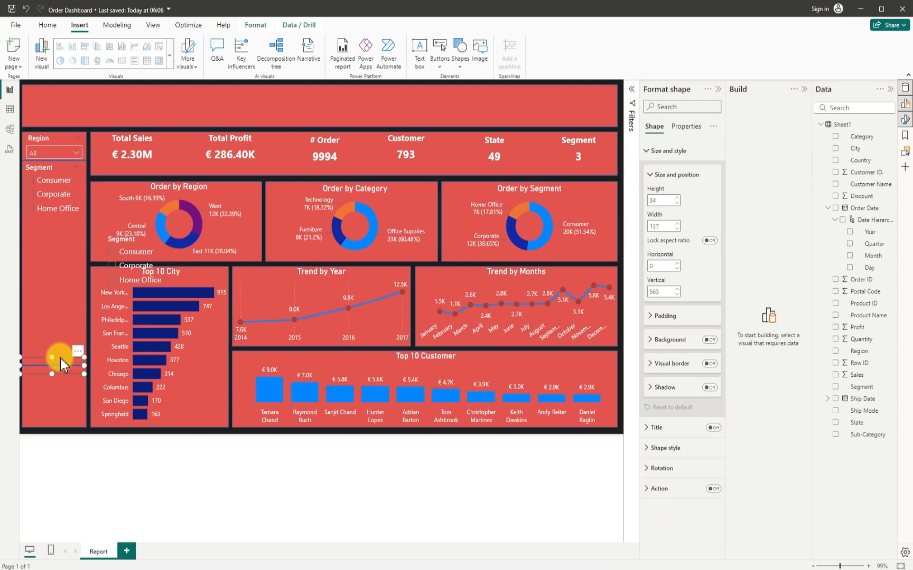
{"action": "key", "text": "ctrl+v"}
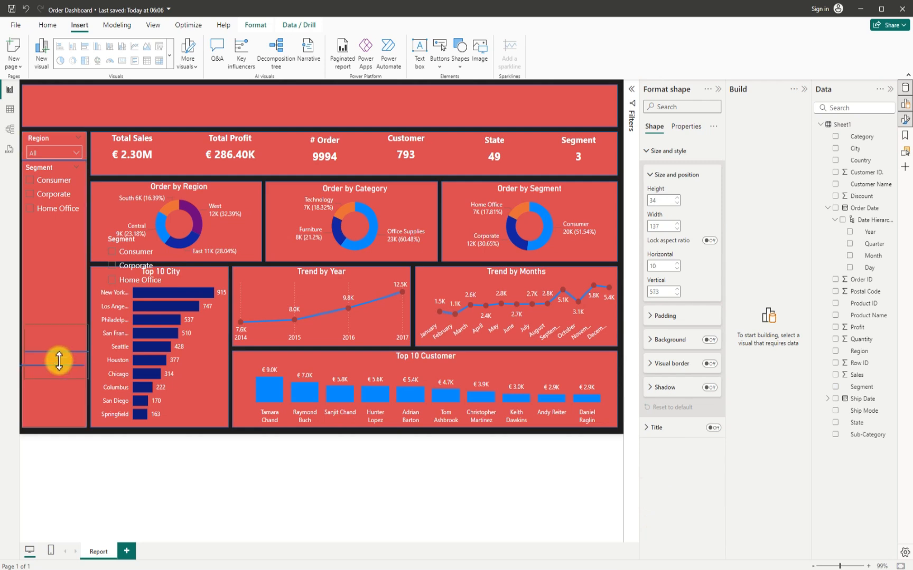
{"action": "left_click_drag", "start_coordinate": [58, 362], "coordinate": [60, 224]}
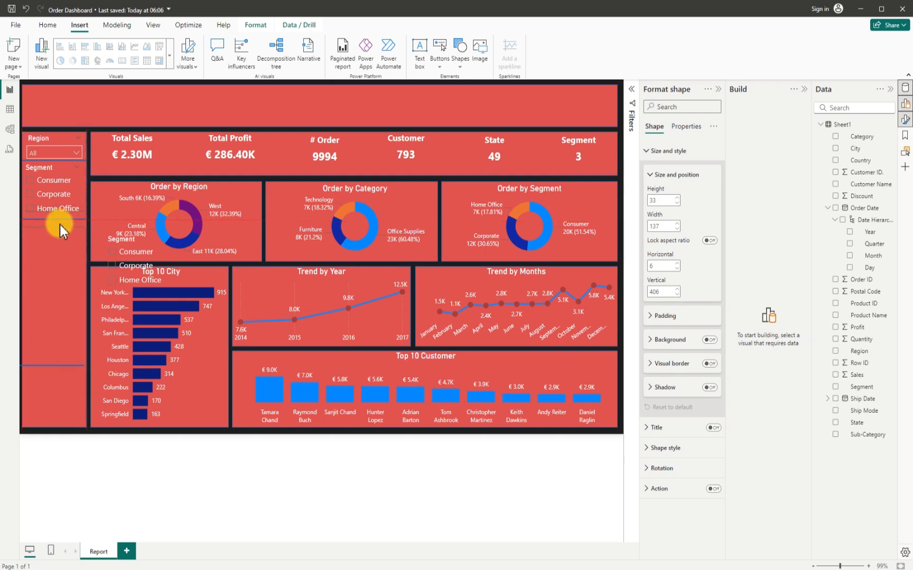
{"action": "left_click_drag", "start_coordinate": [59, 224], "coordinate": [60, 223]}
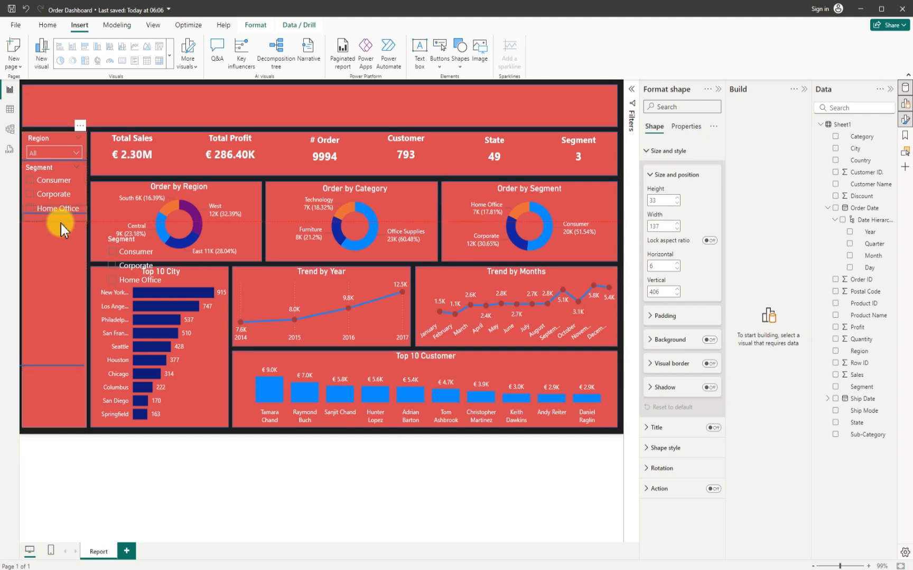
{"action": "left_click_drag", "start_coordinate": [61, 223], "coordinate": [61, 224]}
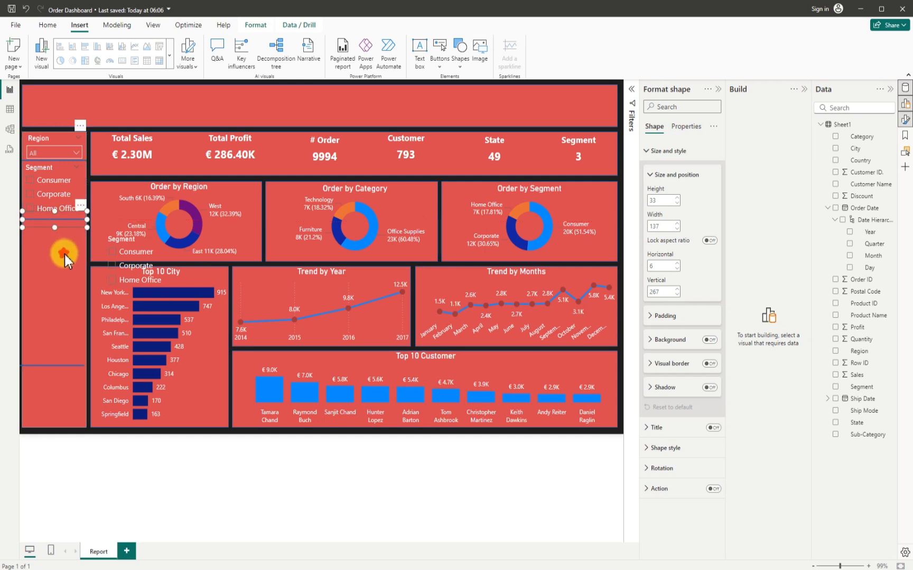
{"action": "left_click", "coordinate": [65, 254]}
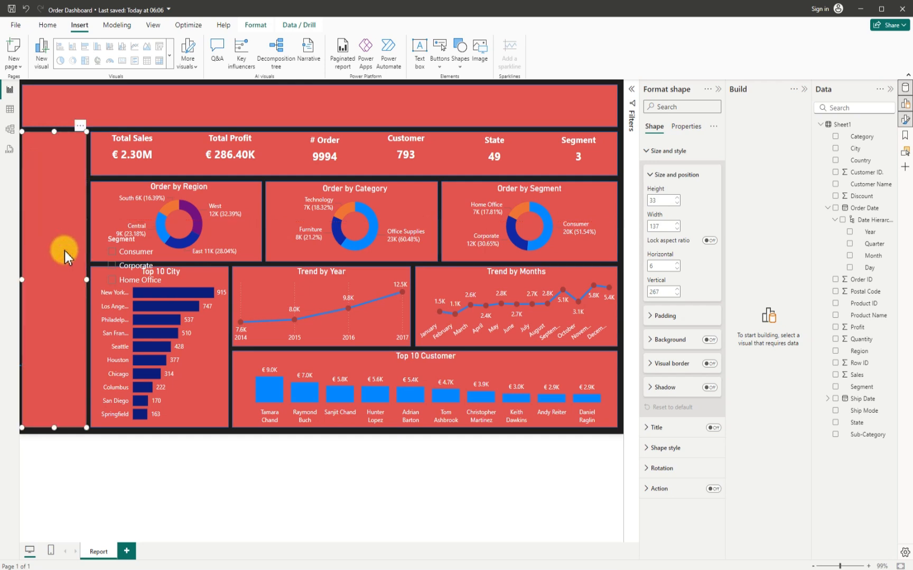
{"action": "left_click", "coordinate": [88, 237]}
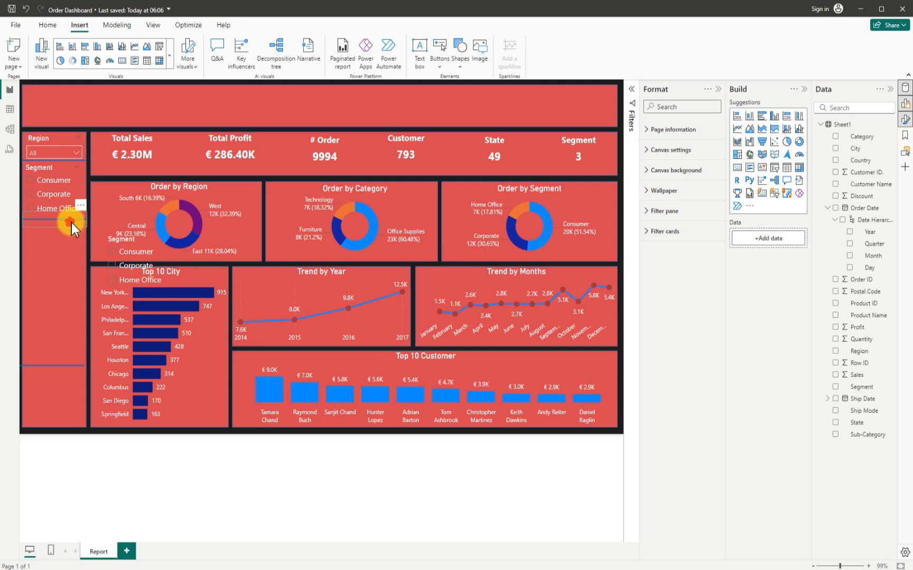
- Reduce the height of the line under the Segment list to about 12 and position it at vertical about 272
{"action": "left_click", "coordinate": [72, 235]}
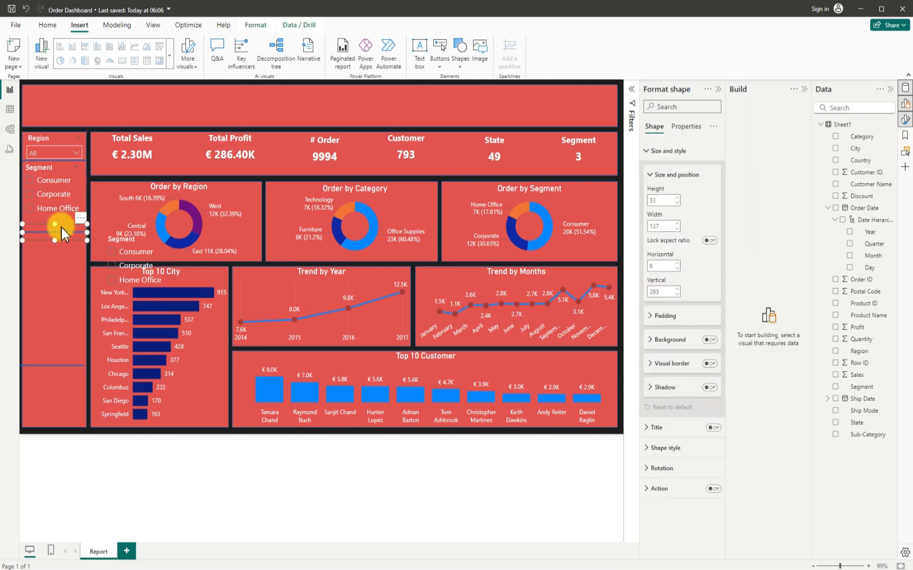
{"action": "mouse_move", "coordinate": [54, 224]}
{"action": "left_mouse_down"}
{"action": "mouse_move", "coordinate": [59, 241]}
{"action": "mouse_move", "coordinate": [60, 220]}
{"action": "left_mouse_up"}
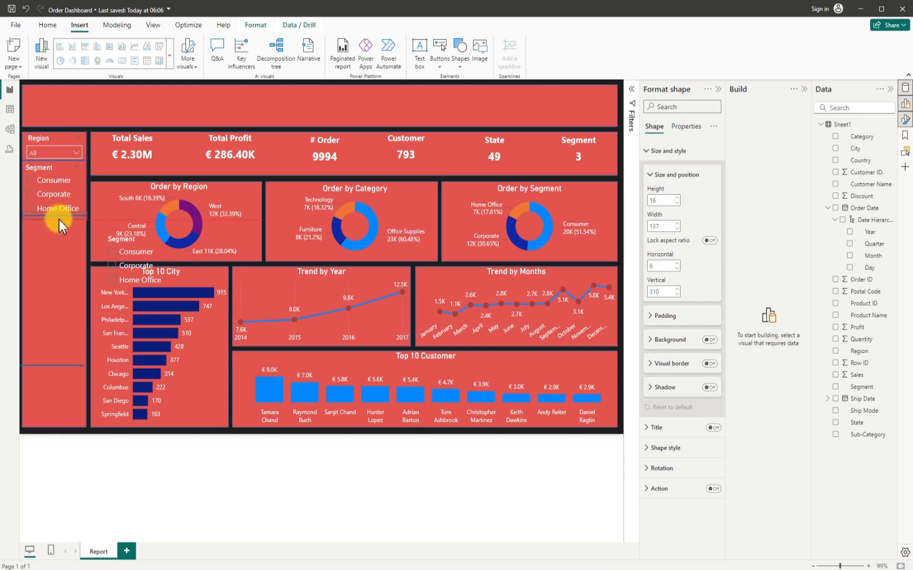
{"action": "left_click_drag", "start_coordinate": [58, 219], "coordinate": [56, 219]}
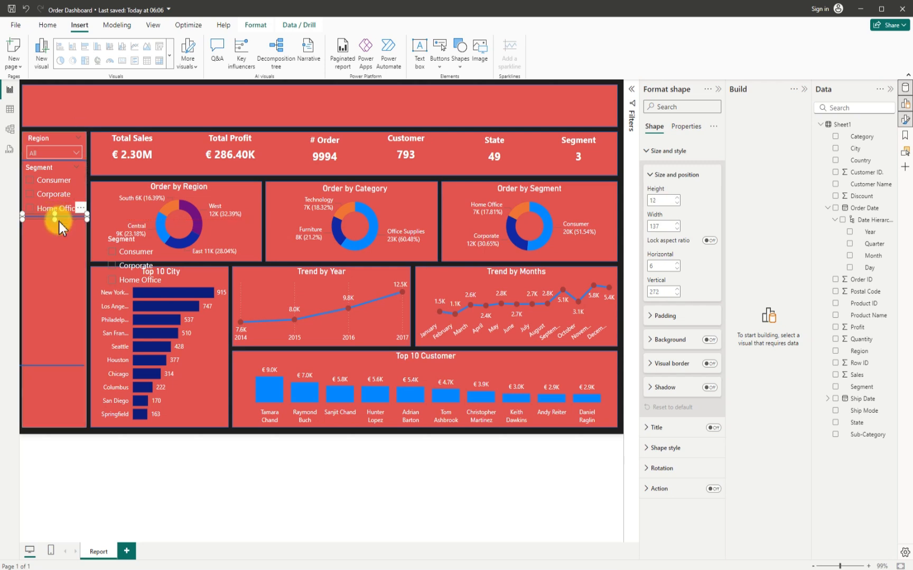
{"action": "left_click", "coordinate": [87, 300]}
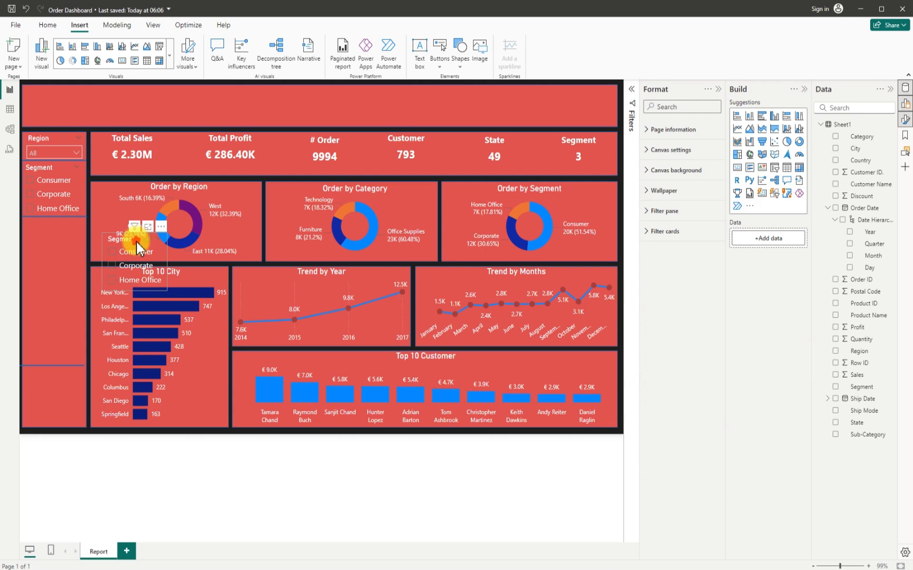
- Move the duplicate Segment slicer under the Segment list's line, at vertical about 278, and replace its field with Category
{"action": "left_click_drag", "start_coordinate": [137, 241], "coordinate": [55, 225]}
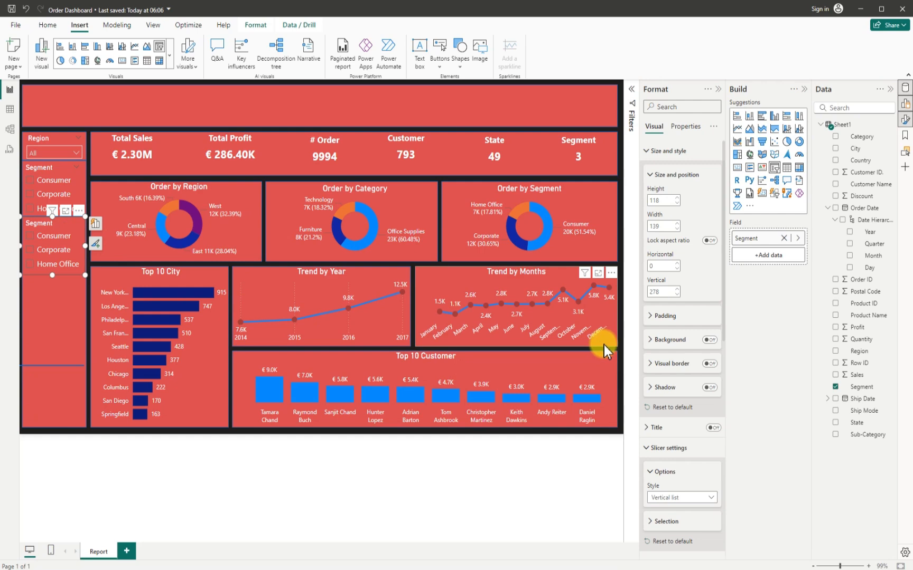
{"action": "left_click", "coordinate": [835, 387]}
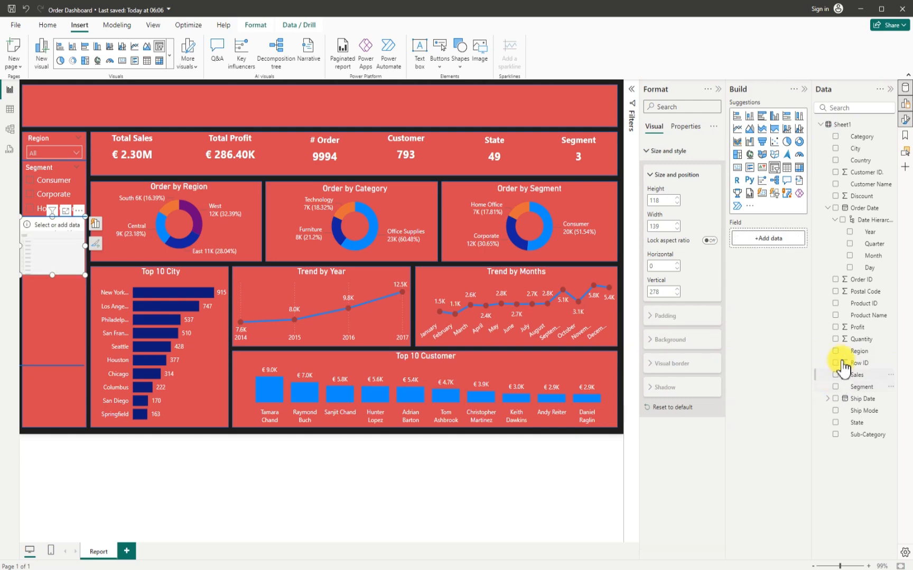
{"action": "left_click", "coordinate": [836, 136]}
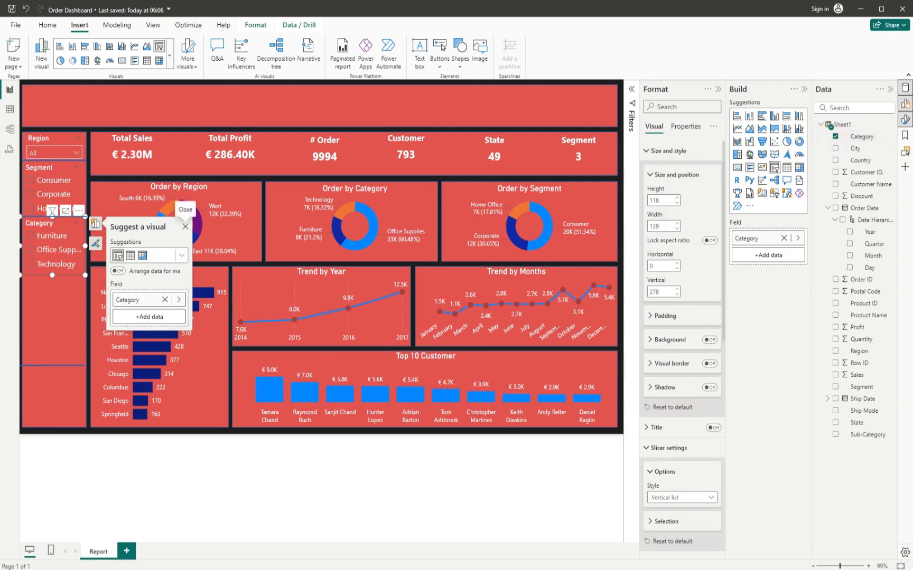
- Increase the Category slicer's height to about 128 and place a copy of the low line beneath it, about 16 high at vertical about 398
{"action": "left_click", "coordinate": [53, 280]}
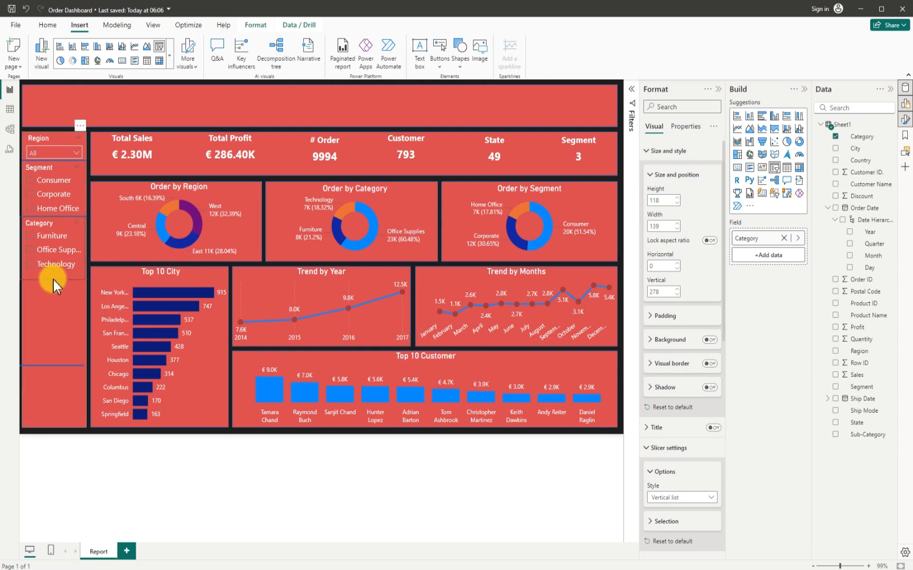
{"action": "left_click", "coordinate": [53, 280]}
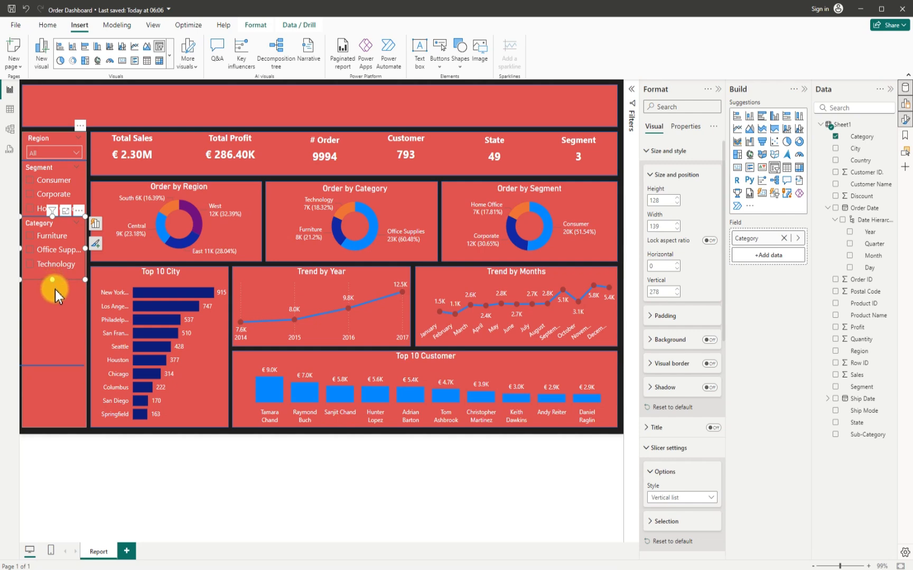
{"action": "left_click", "coordinate": [54, 369]}
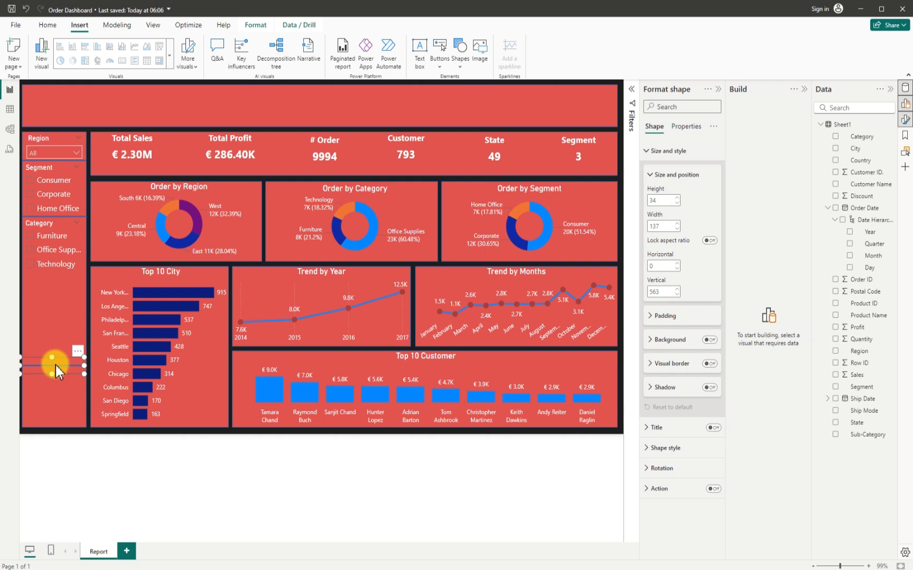
{"action": "left_click_drag", "start_coordinate": [56, 365], "coordinate": [65, 282]}
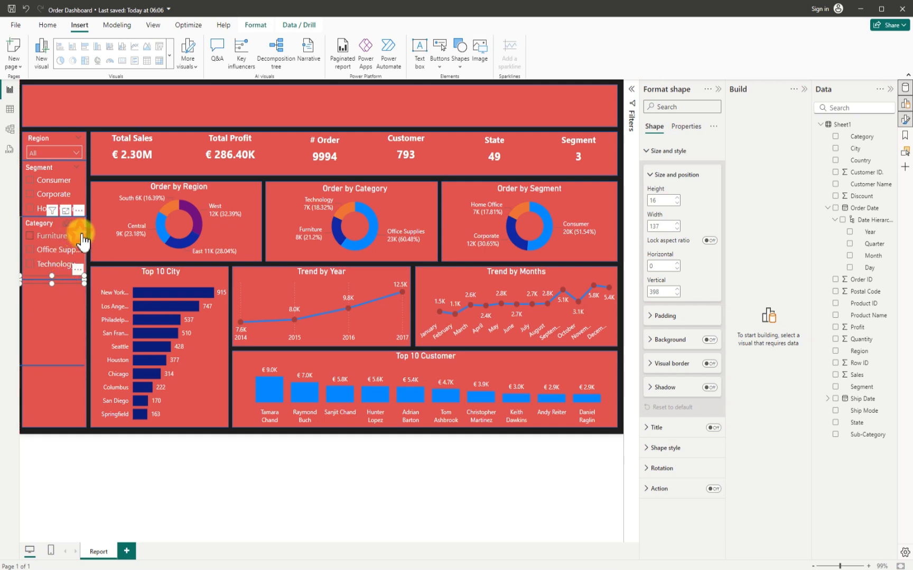
- Duplicate the Category slicer and place the copy aside over the charts at horizontal about 160, vertical about 341
{"action": "left_click", "coordinate": [82, 237]}
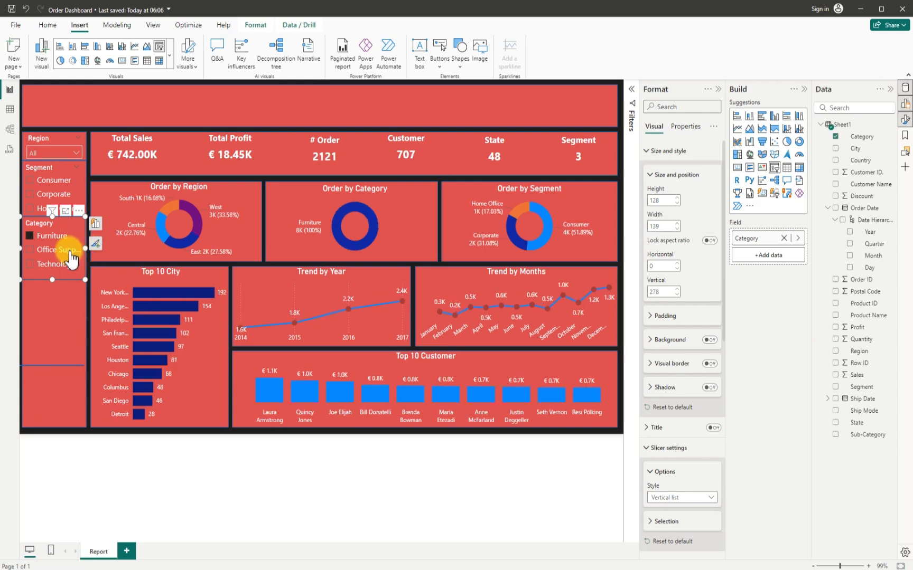
{"action": "left_click_drag", "start_coordinate": [71, 253], "coordinate": [79, 268]}
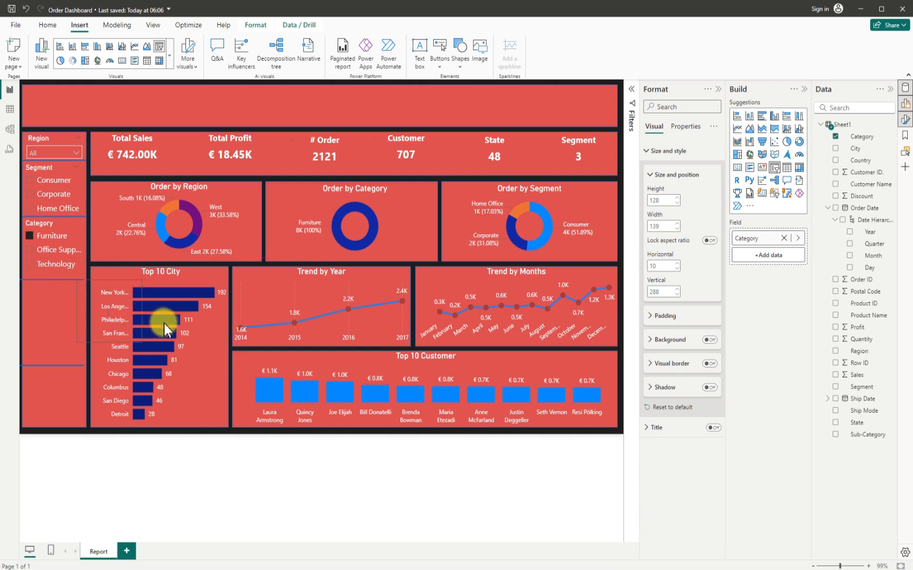
{"action": "key", "text": "ctrl+c"}
{"action": "key", "text": "ctrl+v"}
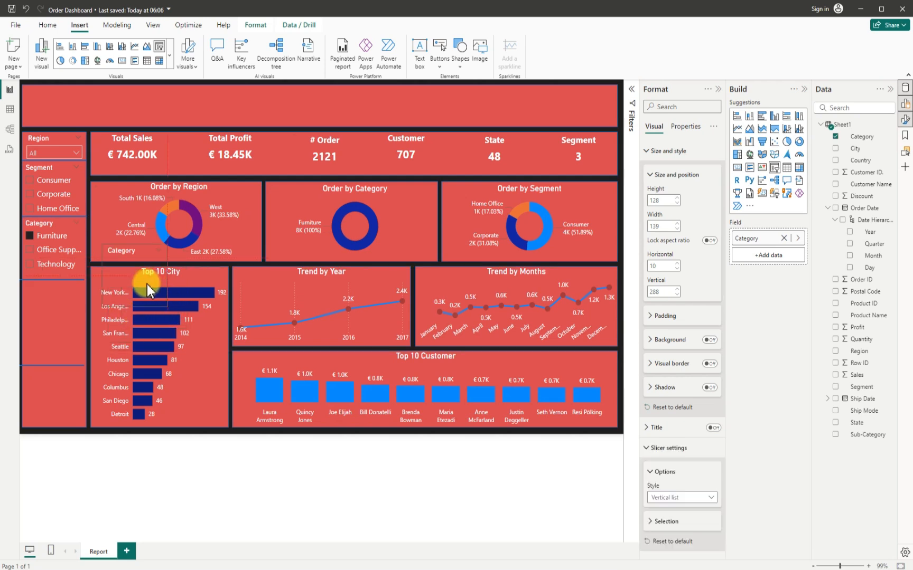
- Clear the Furniture selection in both Category slicers
{"action": "left_click", "coordinate": [30, 239]}
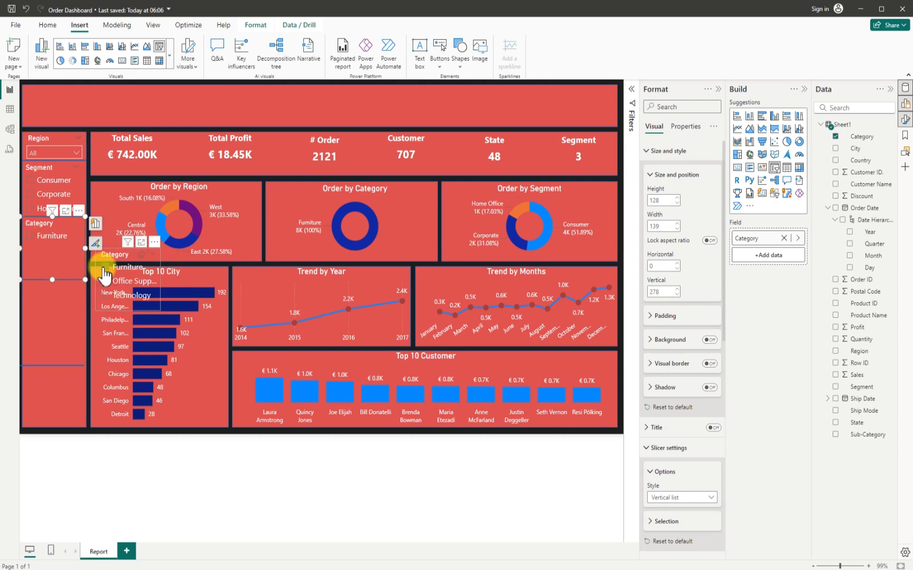
{"action": "left_click", "coordinate": [108, 275]}
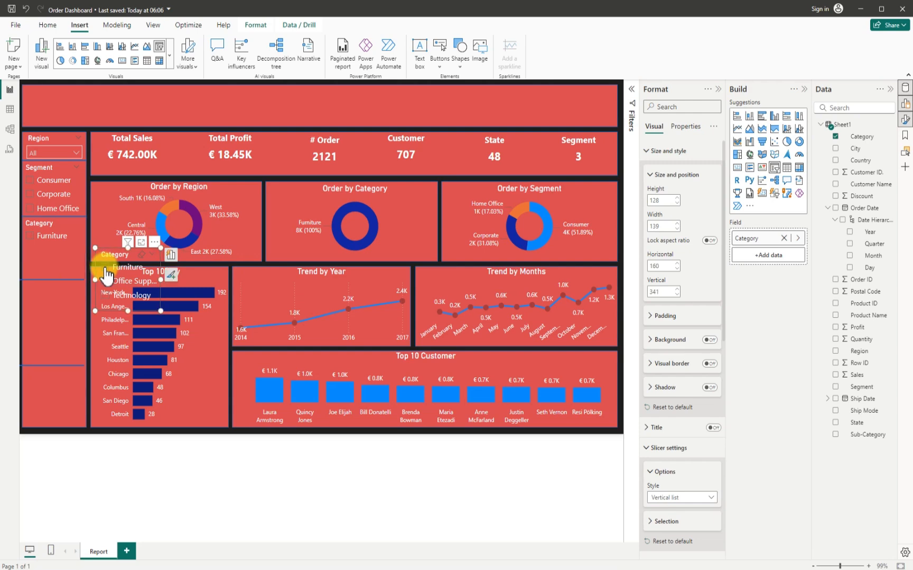
{"action": "left_click", "coordinate": [108, 273]}
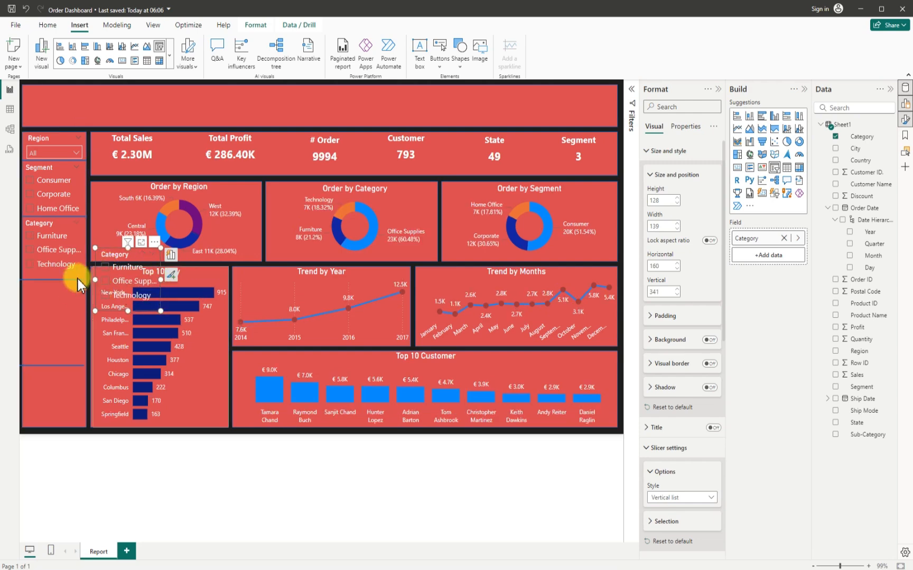
- Move the line under the Category list up to vertical about 390 and the lowest line down to vertical about 647
{"action": "left_click", "coordinate": [53, 278]}
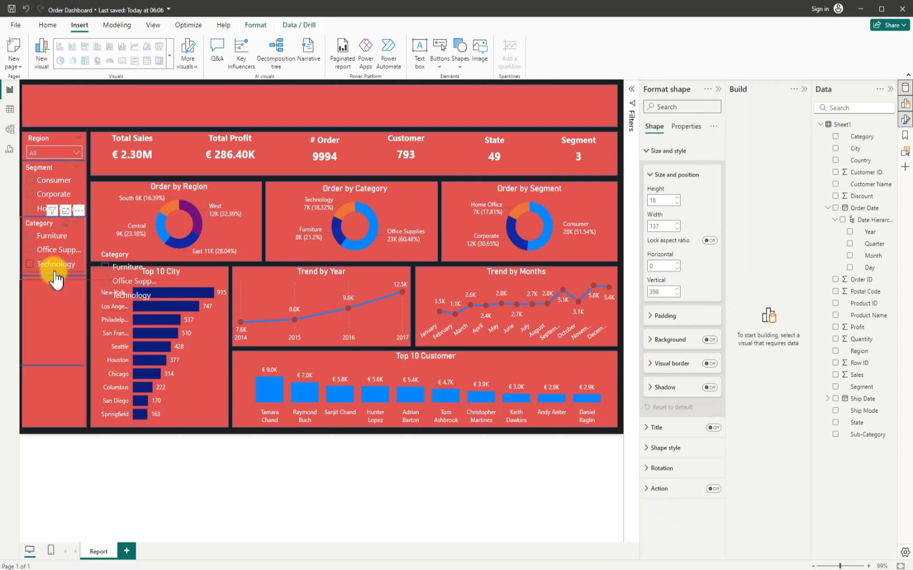
{"action": "left_click_drag", "start_coordinate": [56, 280], "coordinate": [58, 276]}
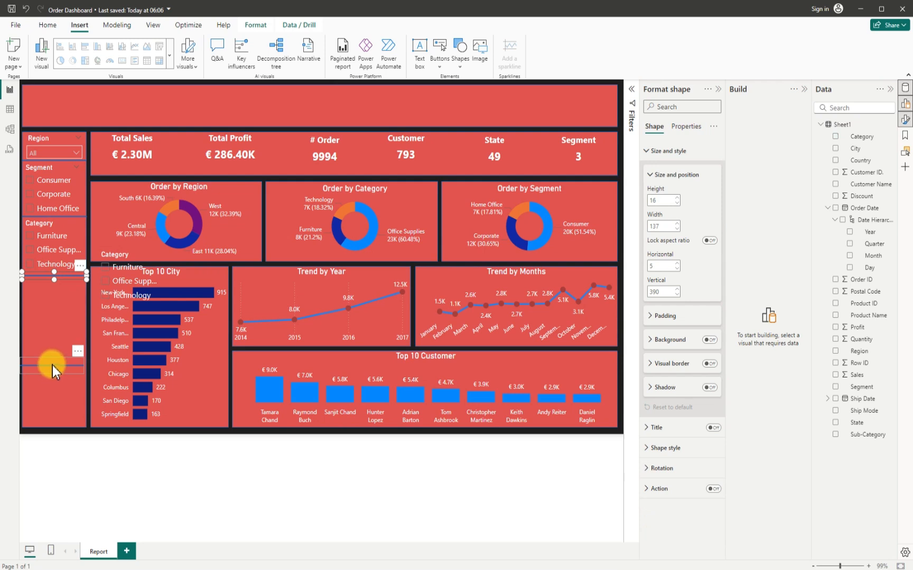
{"action": "left_click_drag", "start_coordinate": [52, 366], "coordinate": [55, 404]}
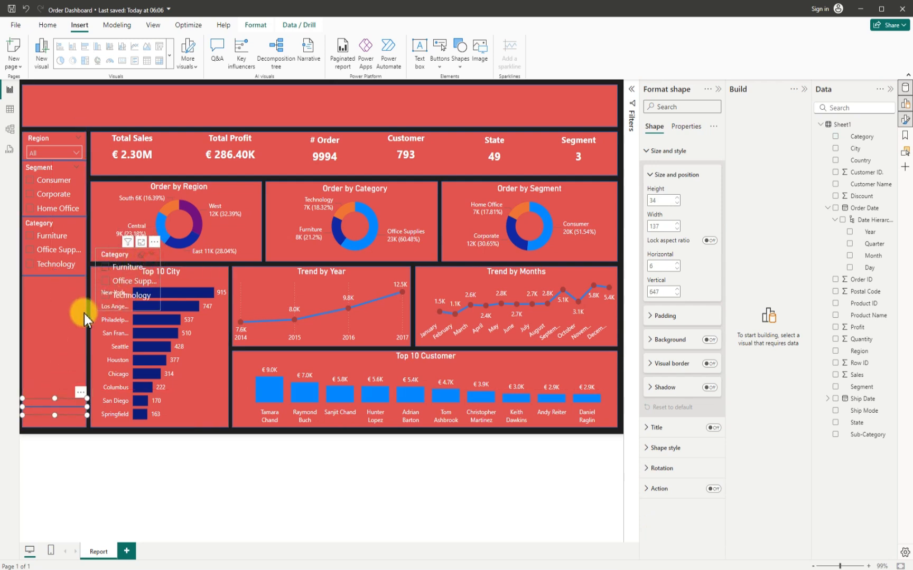
- Turn the duplicate Category slicer into a Ship Mode slicer about 154 high, placed under the Category list at vertical about 396
{"action": "left_click_drag", "start_coordinate": [84, 314], "coordinate": [69, 293]}
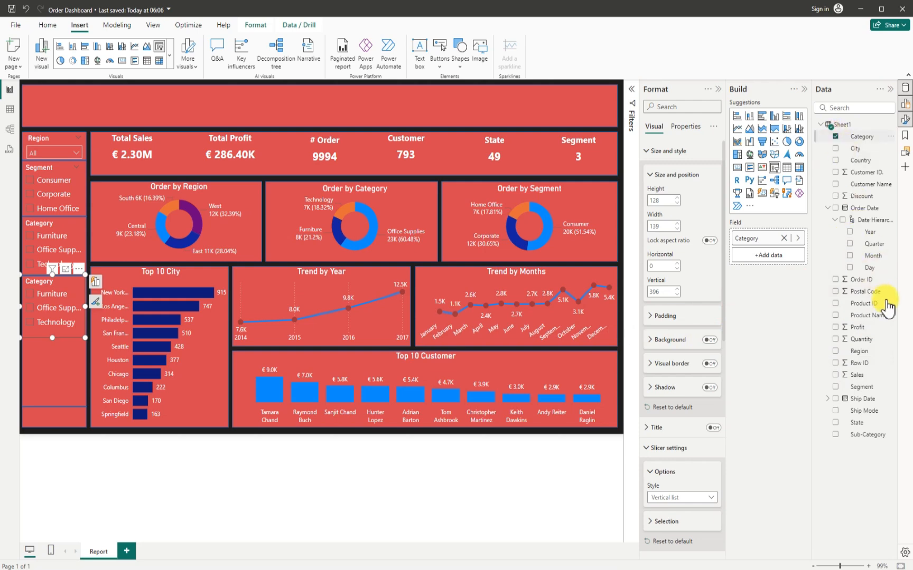
{"action": "left_click", "coordinate": [835, 411]}
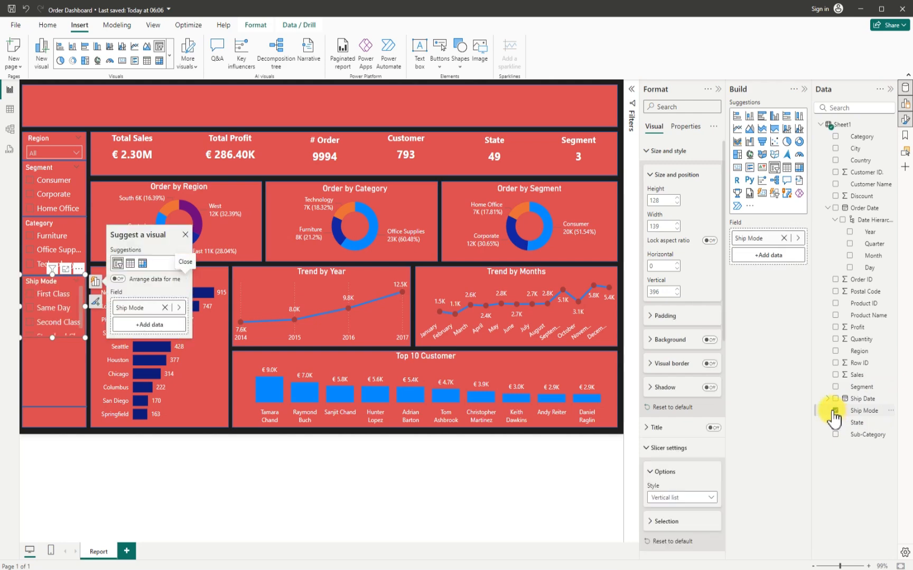
{"action": "left_click", "coordinate": [51, 343]}
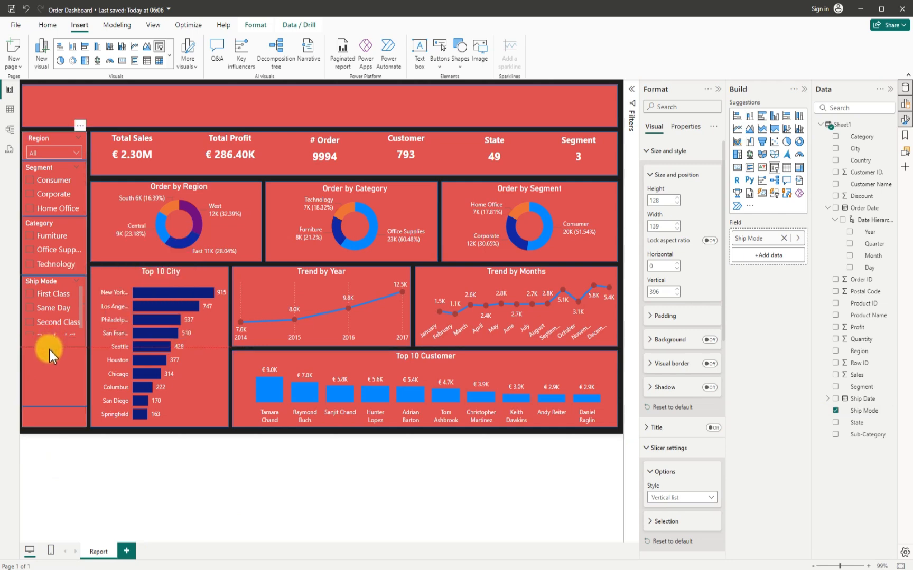
{"action": "left_click", "coordinate": [47, 353]}
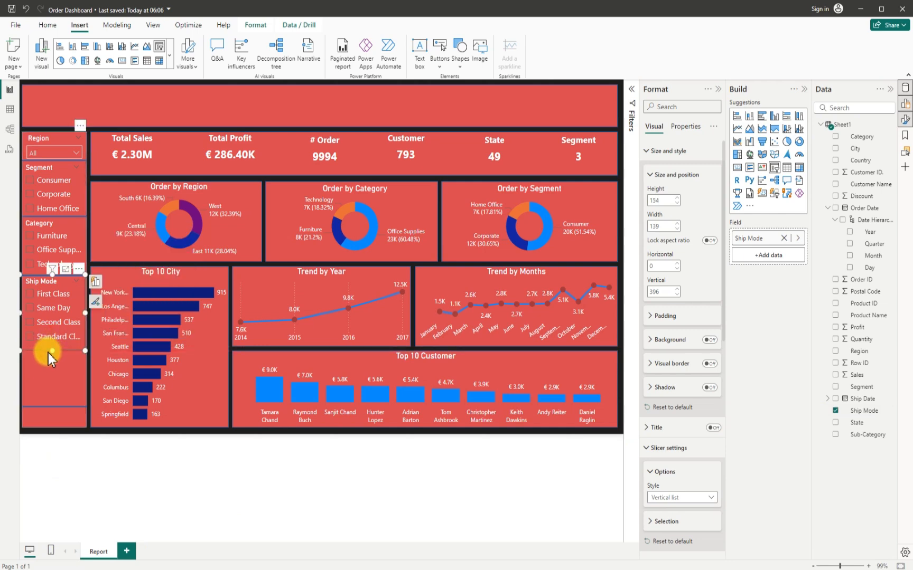
- Duplicate the Ship Mode slicer and place the copy aside over the charts at horizontal about 297, vertical about 433
{"action": "left_click", "coordinate": [52, 402]}
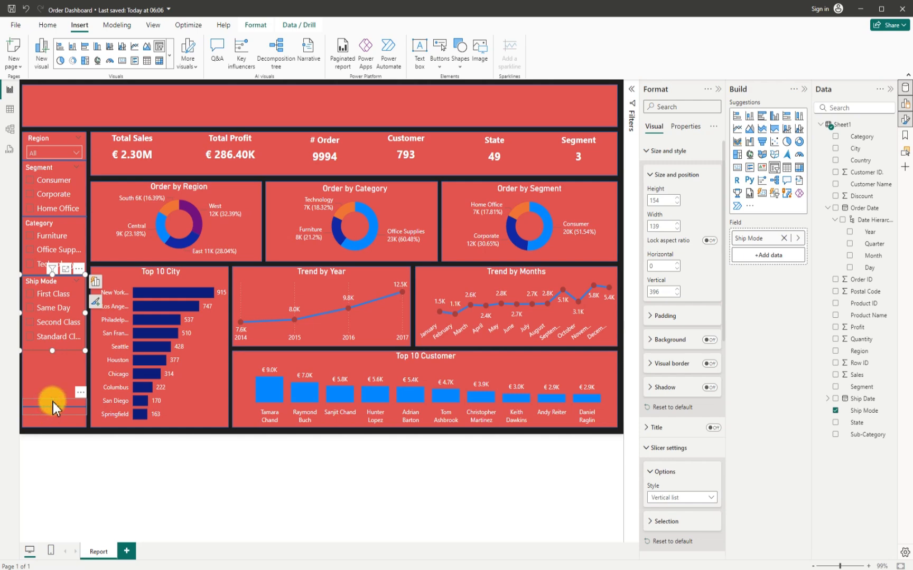
{"action": "left_click", "coordinate": [70, 350]}
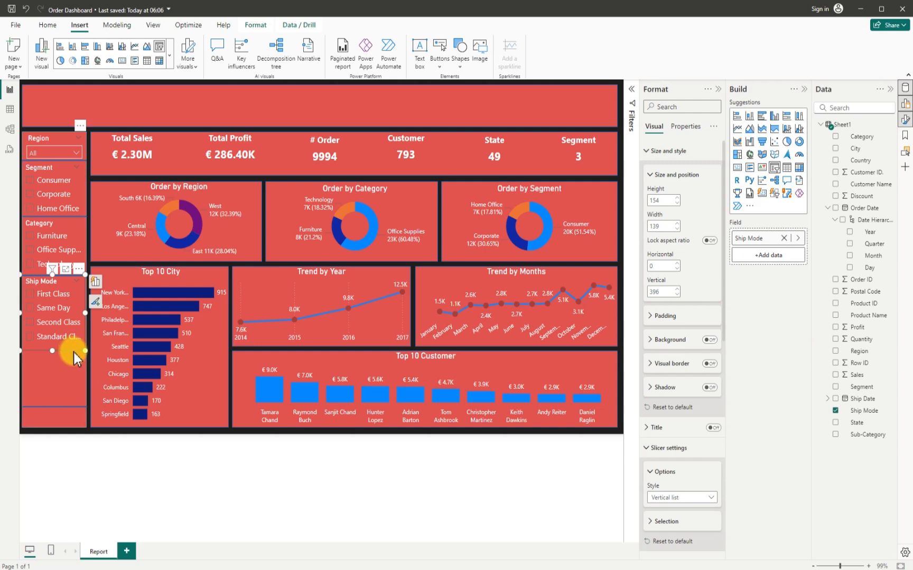
{"action": "key", "text": "ctrl+v"}
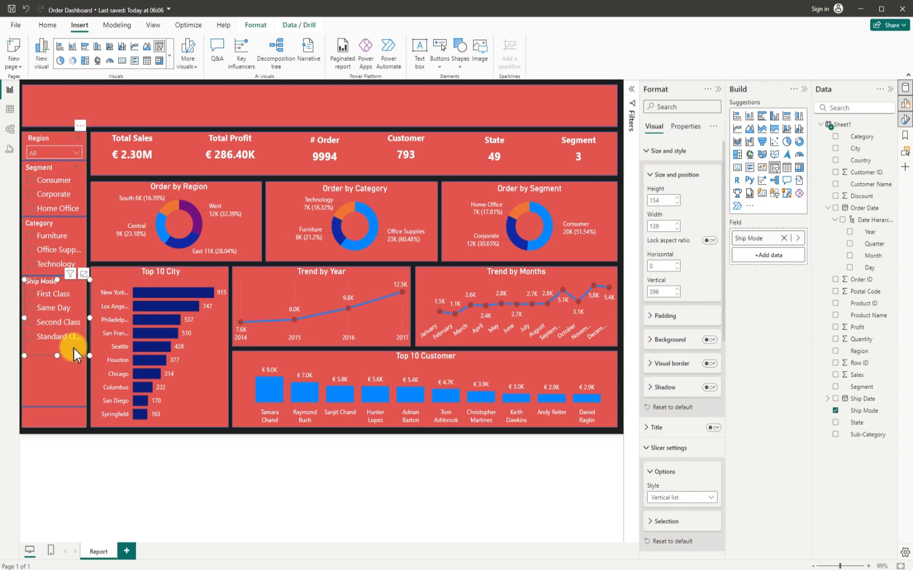
{"action": "left_click_drag", "start_coordinate": [73, 348], "coordinate": [217, 357]}
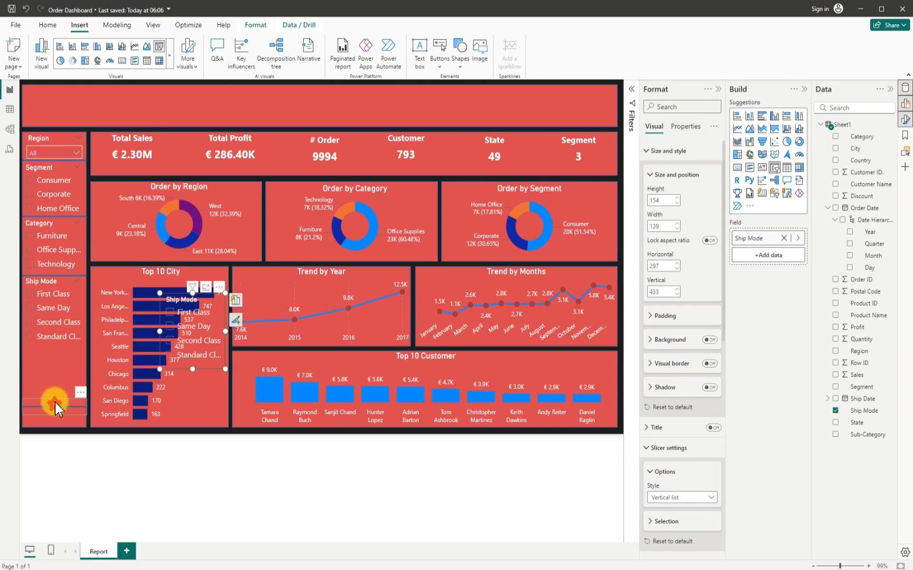
- Reduce the lowest line's height to about 18 and position it directly under the Ship Mode list at vertical about 532
{"action": "left_click_drag", "start_coordinate": [54, 408], "coordinate": [57, 351]}
{"action": "left_click", "coordinate": [54, 353]}
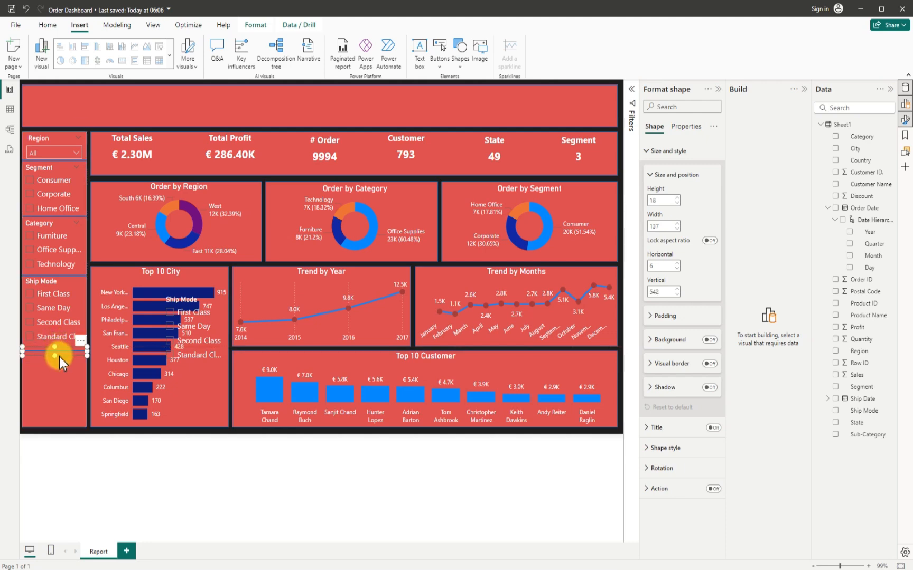
{"action": "left_click", "coordinate": [60, 357]}
{"action": "left_click", "coordinate": [59, 352]}
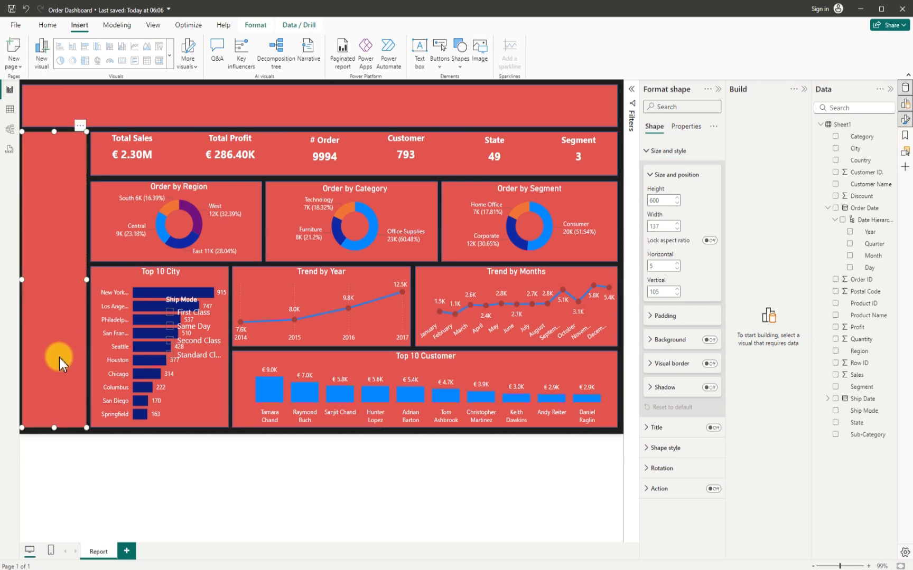
{"action": "left_click", "coordinate": [198, 429]}
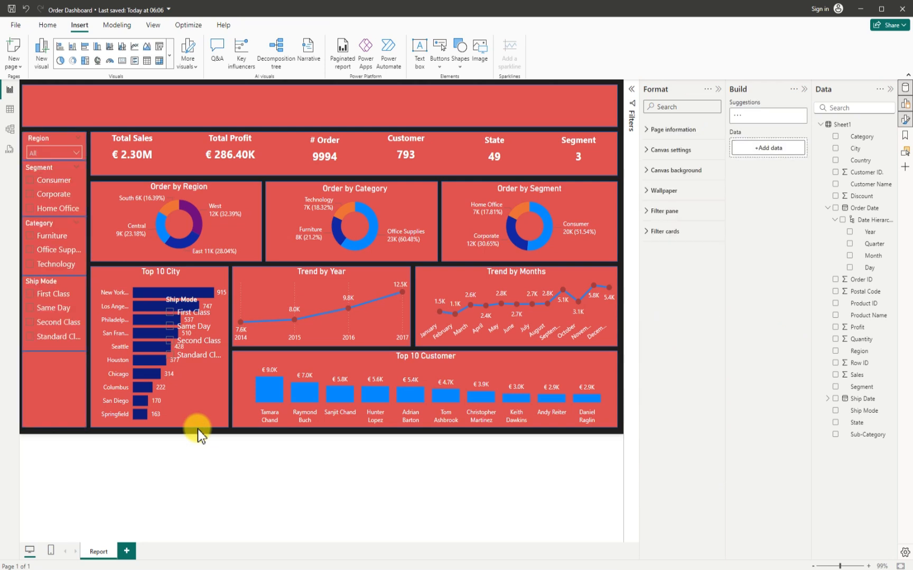
{"action": "left_click", "coordinate": [60, 350]}
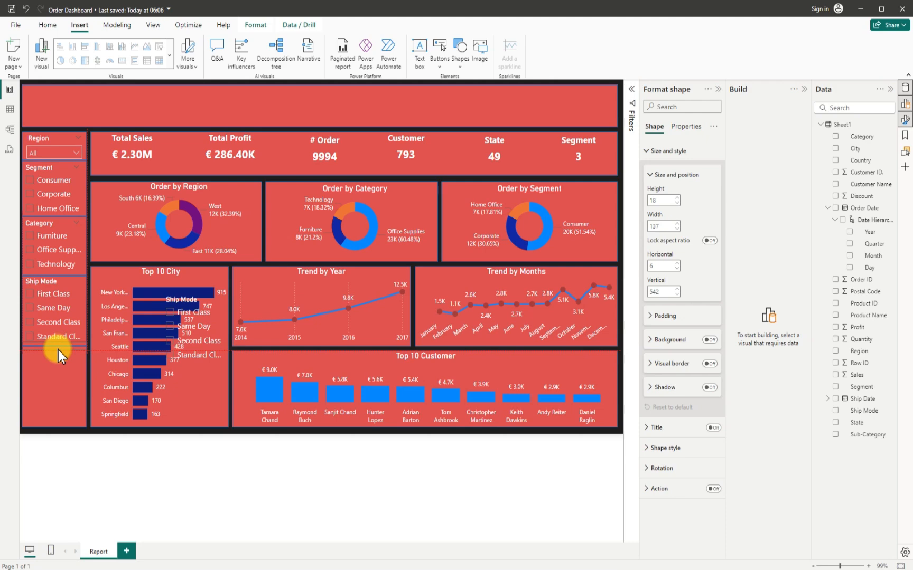
{"action": "left_click_drag", "start_coordinate": [57, 350], "coordinate": [61, 360]}
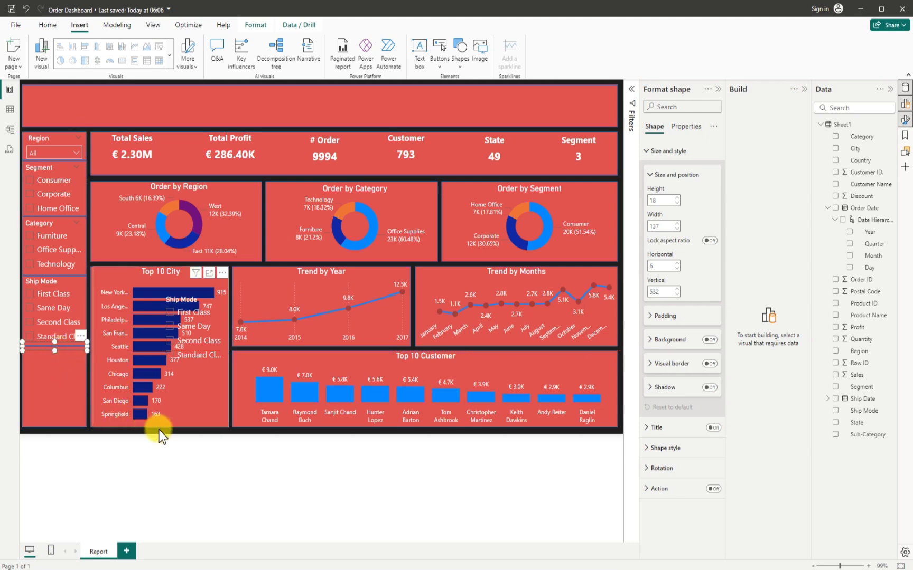
{"action": "left_click", "coordinate": [197, 430]}
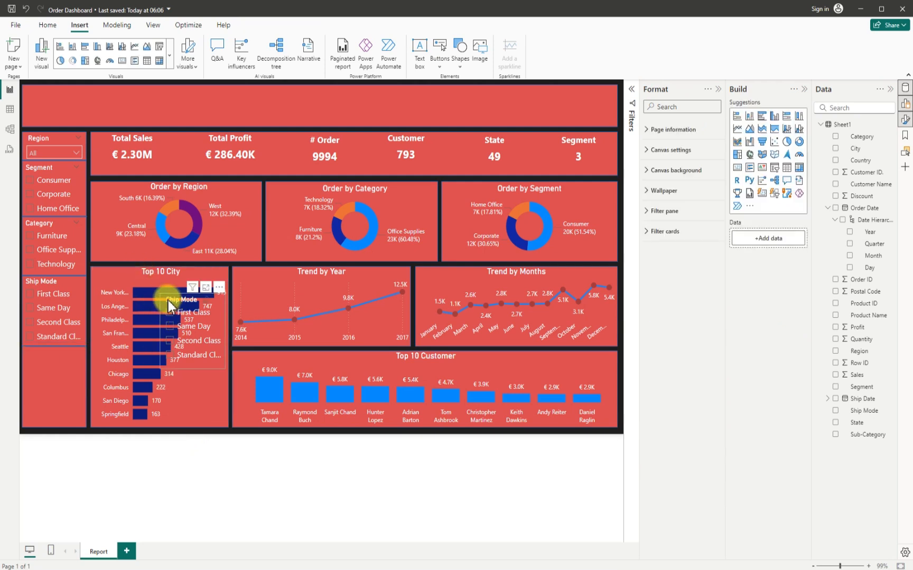
- Move the duplicate Ship Mode slicer under the last line at vertical about 543 and replace its field with the Order Date Year
{"action": "left_click_drag", "start_coordinate": [181, 301], "coordinate": [38, 351]}
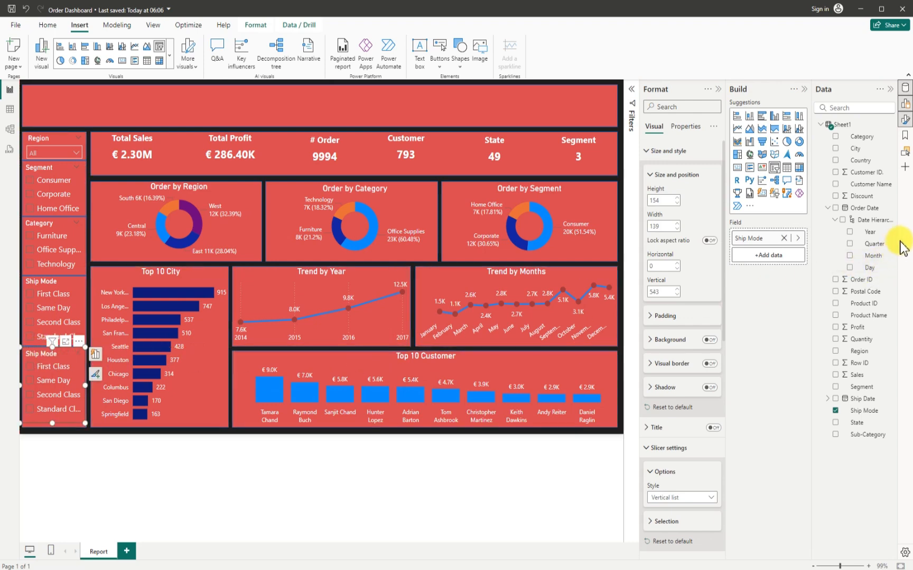
{"action": "left_click", "coordinate": [835, 411]}
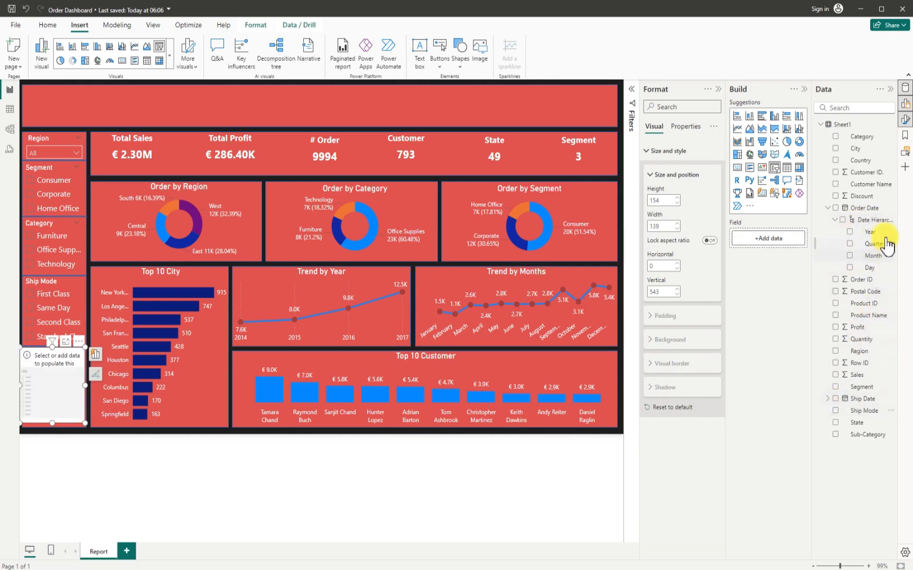
{"action": "left_click", "coordinate": [850, 233]}
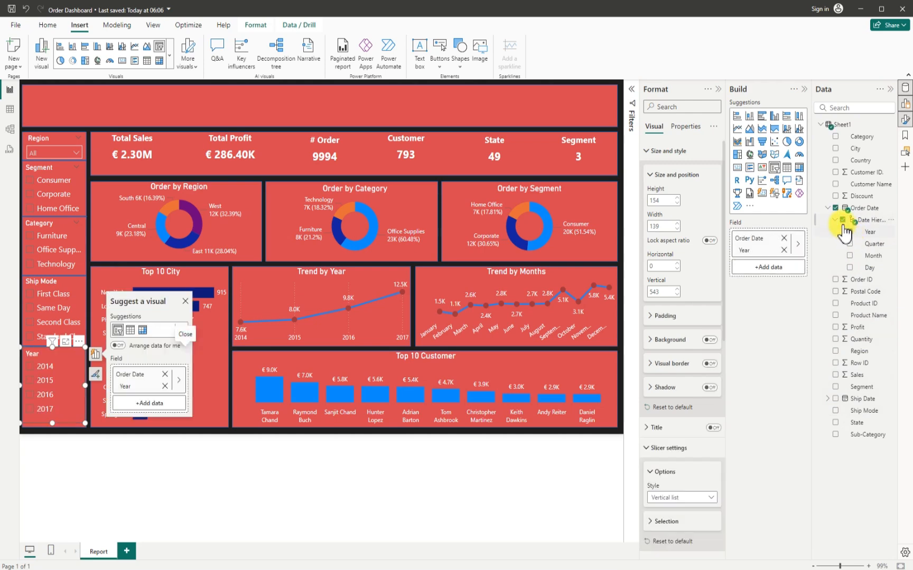
- Deselect the Year slicer and collapse the formatting options to give the report canvas more room
{"action": "left_click", "coordinate": [621, 246]}
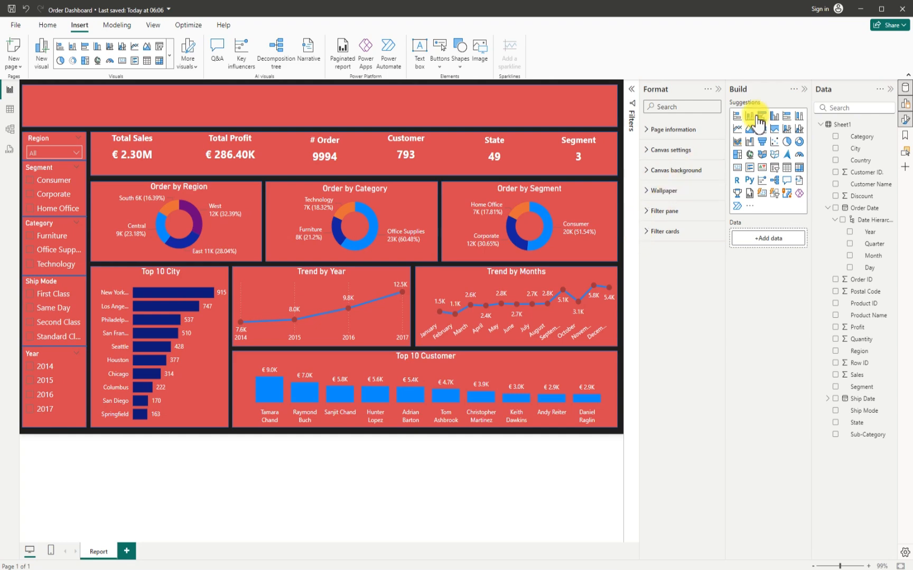
{"action": "left_click", "coordinate": [720, 90]}
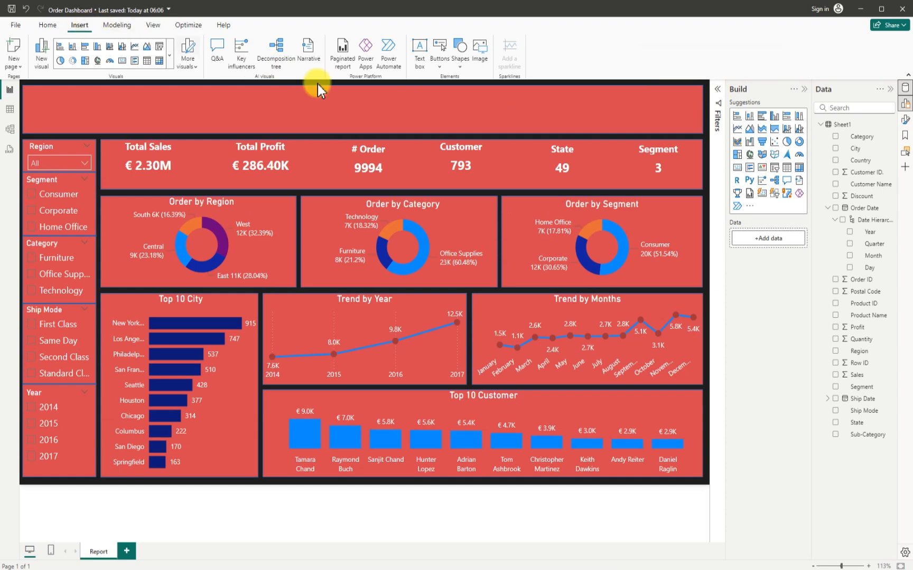
- Insert a text box about 78 high in the banner above the cards, enter ORDER ANALYTICS DASHBOARD and centre the text
{"action": "left_click", "coordinate": [418, 55]}
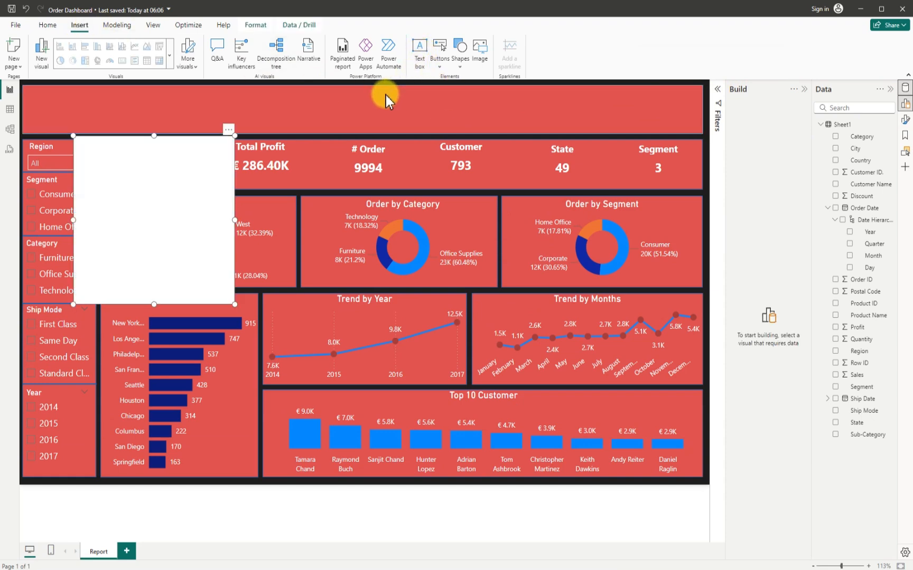
{"action": "left_click", "coordinate": [153, 301]}
{"action": "left_click_drag", "start_coordinate": [151, 286], "coordinate": [147, 174]}
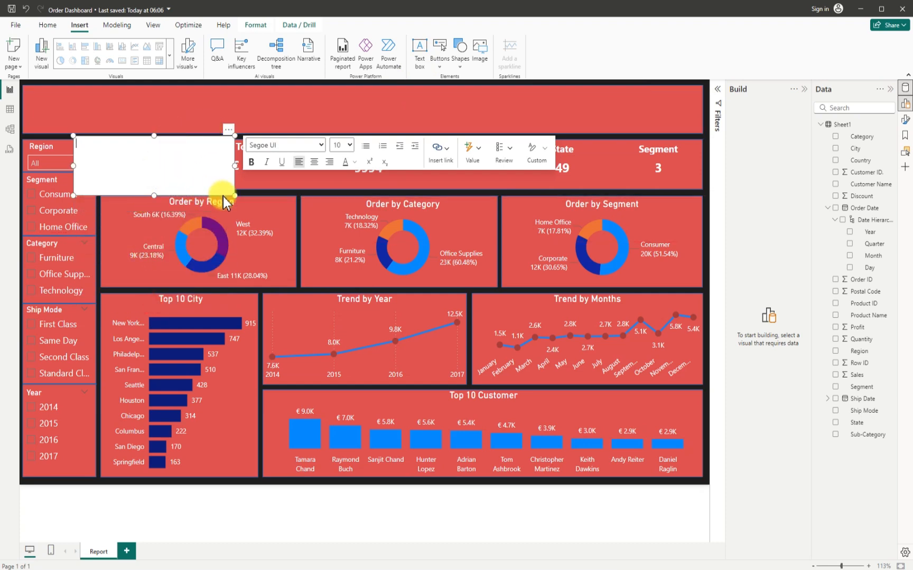
{"action": "left_click_drag", "start_coordinate": [221, 195], "coordinate": [353, 141]}
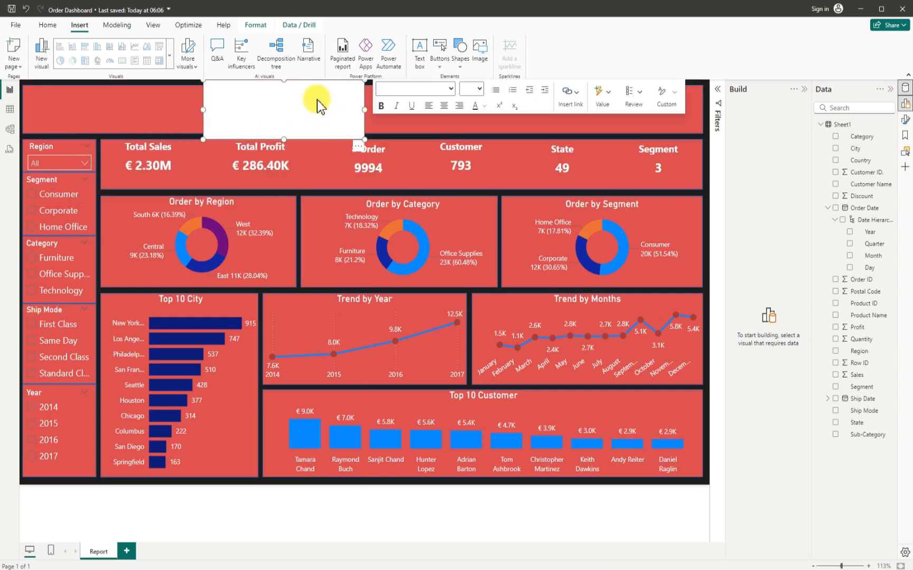
{"action": "left_click_drag", "start_coordinate": [284, 81], "coordinate": [289, 100]}
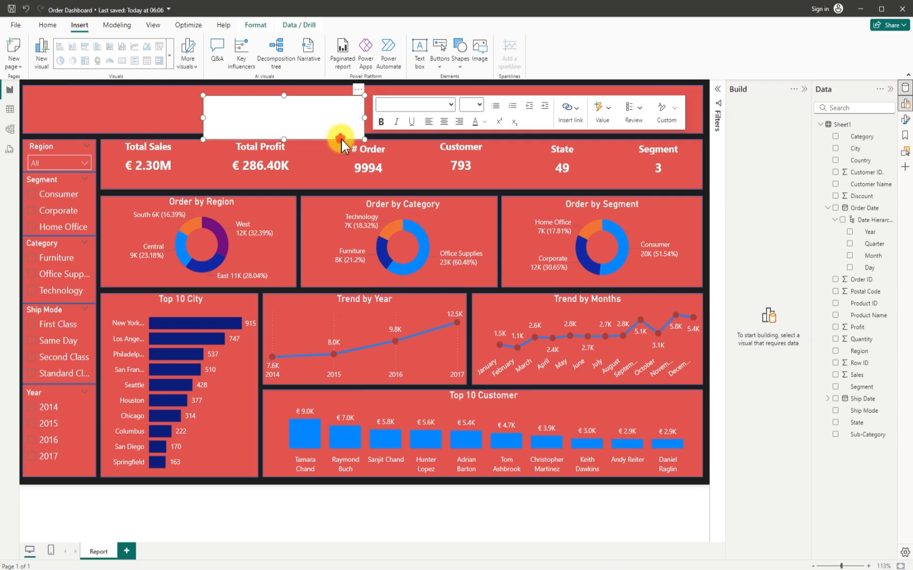
{"action": "left_click_drag", "start_coordinate": [341, 140], "coordinate": [419, 131]}
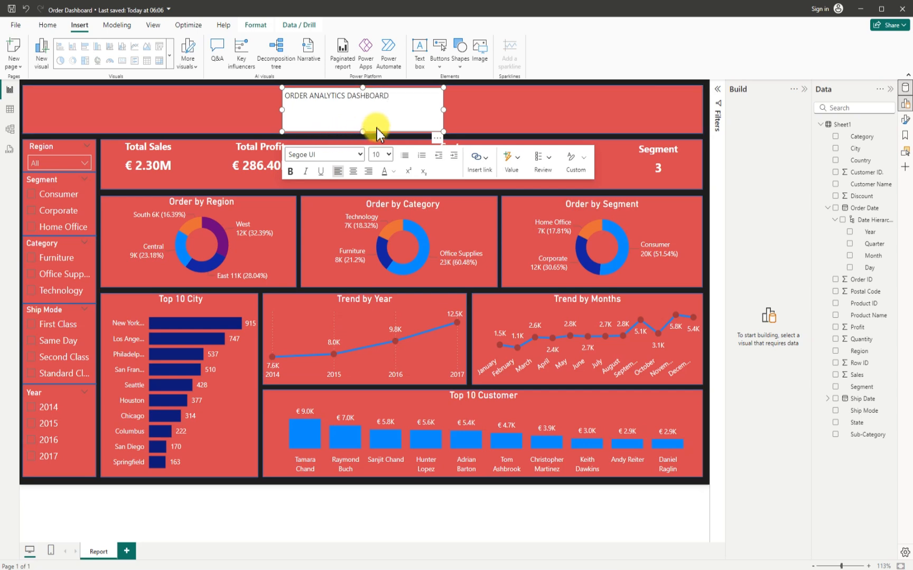
{"action": "left_click", "coordinate": [353, 171]}
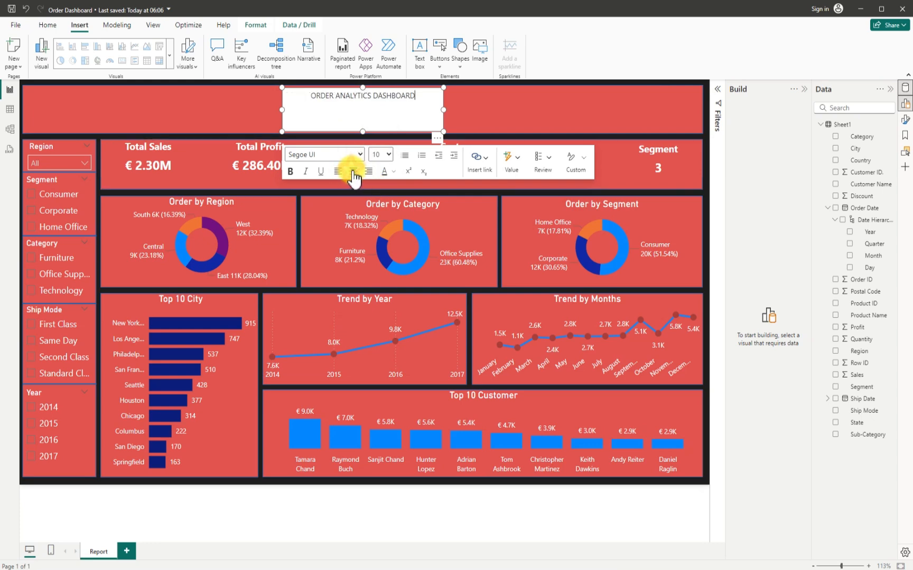
- Try to enlarge the dashboard title's text to font size 18 and to 24
{"action": "left_click", "coordinate": [389, 154]}
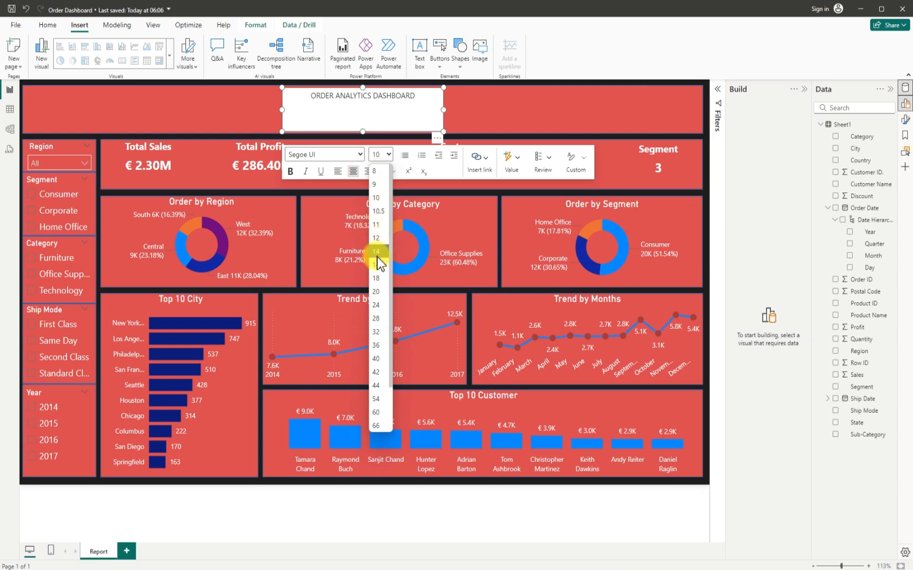
{"action": "left_click", "coordinate": [375, 277]}
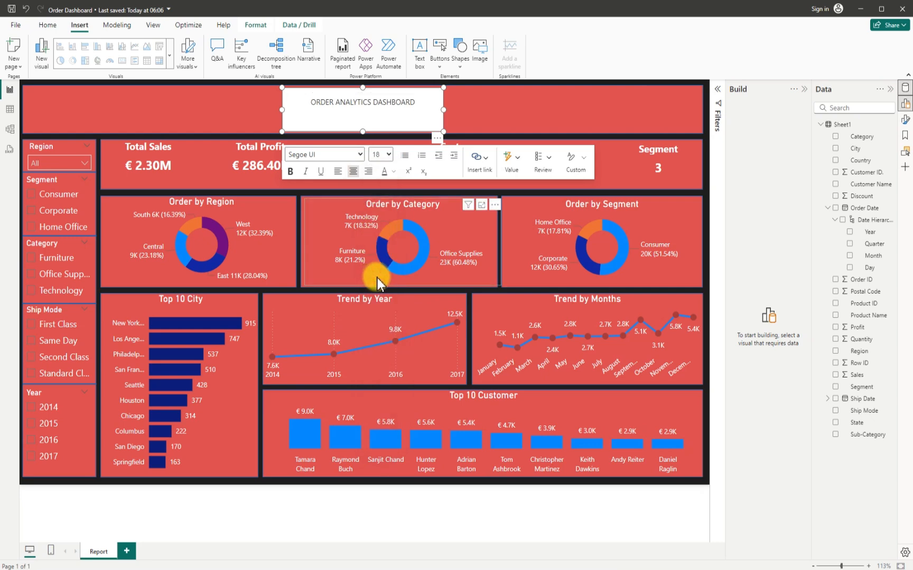
{"action": "left_click", "coordinate": [385, 155]}
{"action": "left_click", "coordinate": [378, 305]}
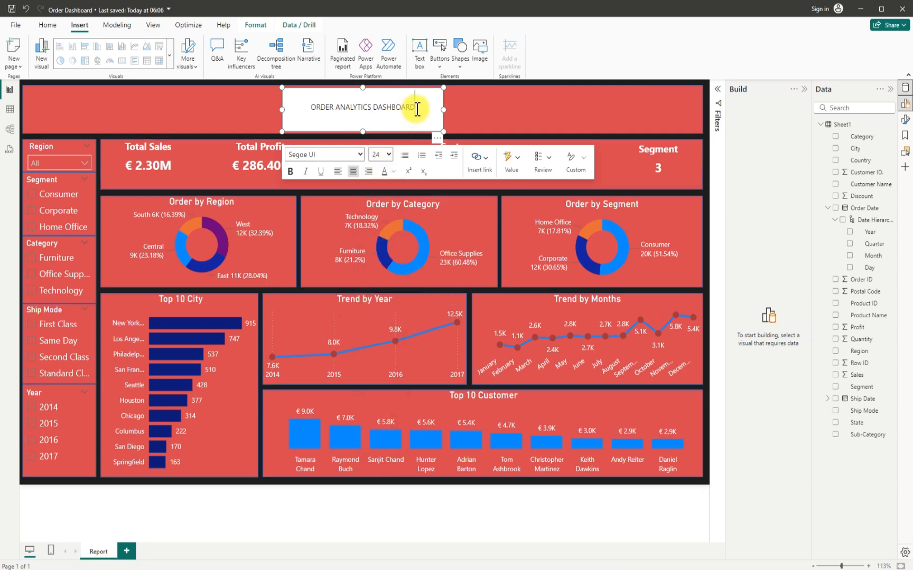
- Widen the title text box to about 445 and set the font size of the whole title to 18
{"action": "left_click_drag", "start_coordinate": [414, 107], "coordinate": [312, 106]}
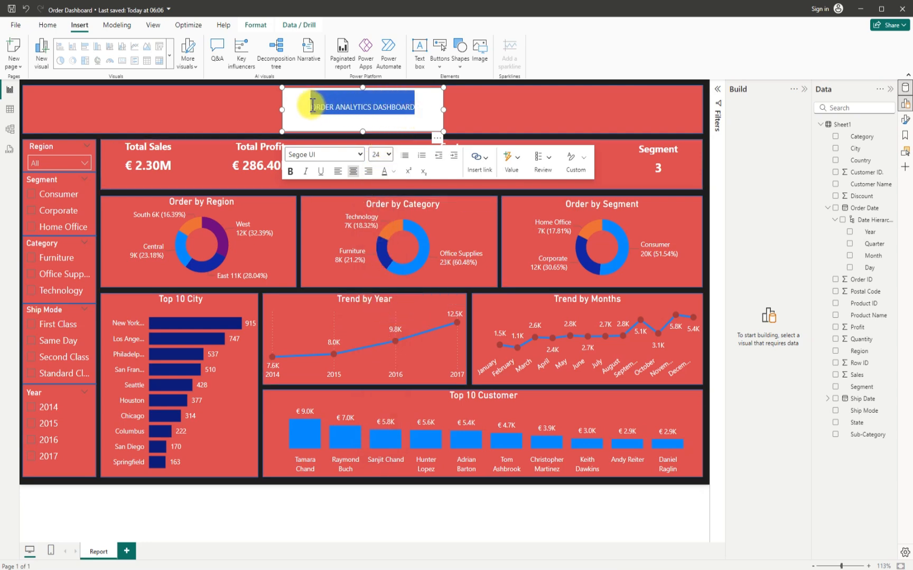
{"action": "left_click", "coordinate": [386, 155]}
{"action": "left_click", "coordinate": [380, 278]}
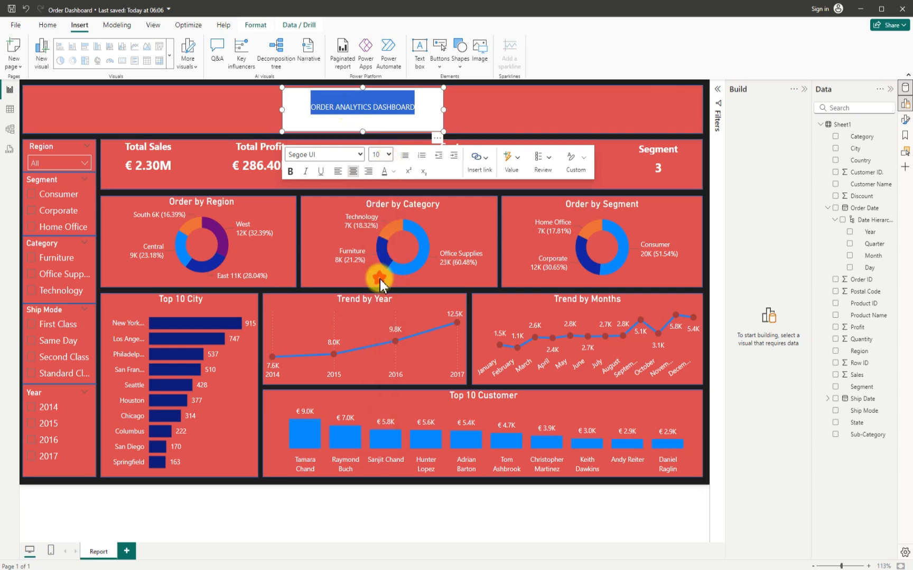
{"action": "left_click", "coordinate": [388, 155]}
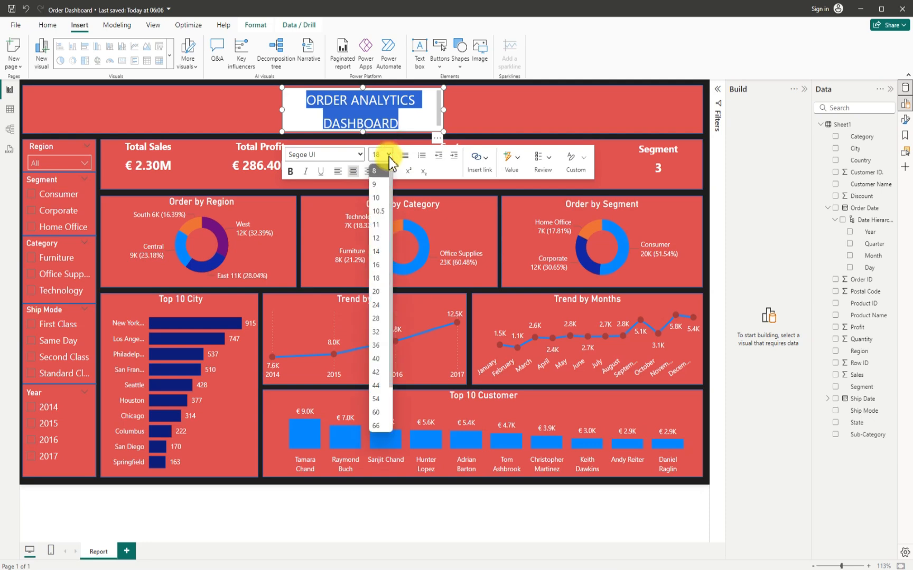
{"action": "left_click", "coordinate": [377, 264]}
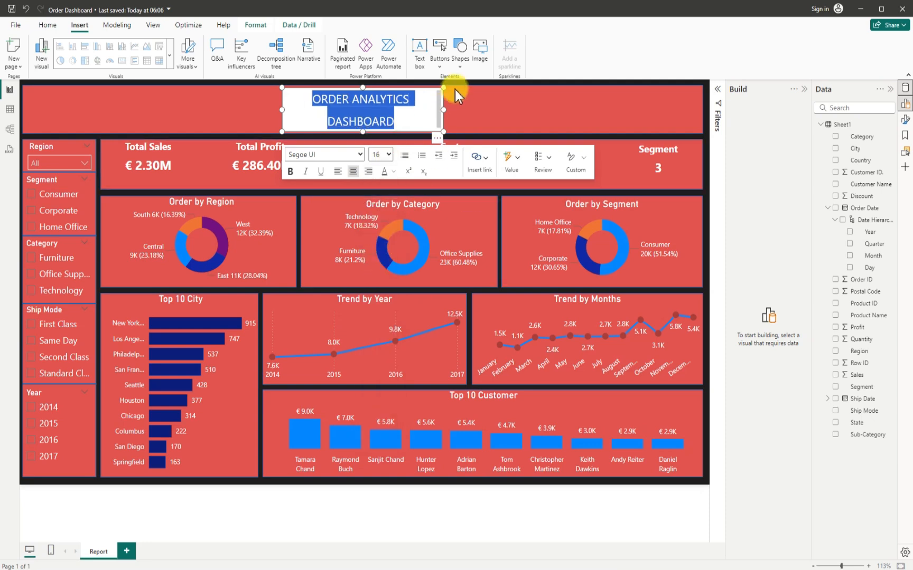
{"action": "left_click_drag", "start_coordinate": [443, 110], "coordinate": [519, 117]}
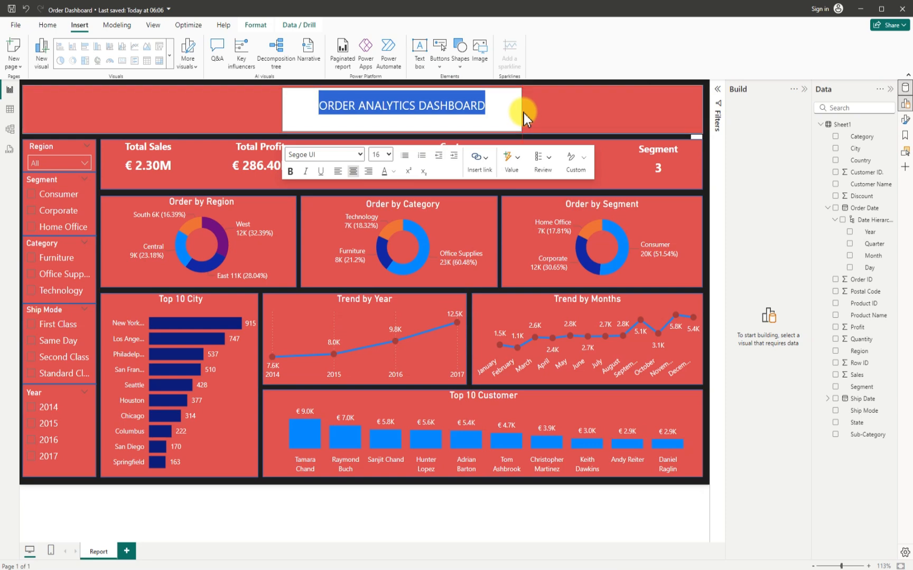
{"action": "left_click", "coordinate": [389, 155]}
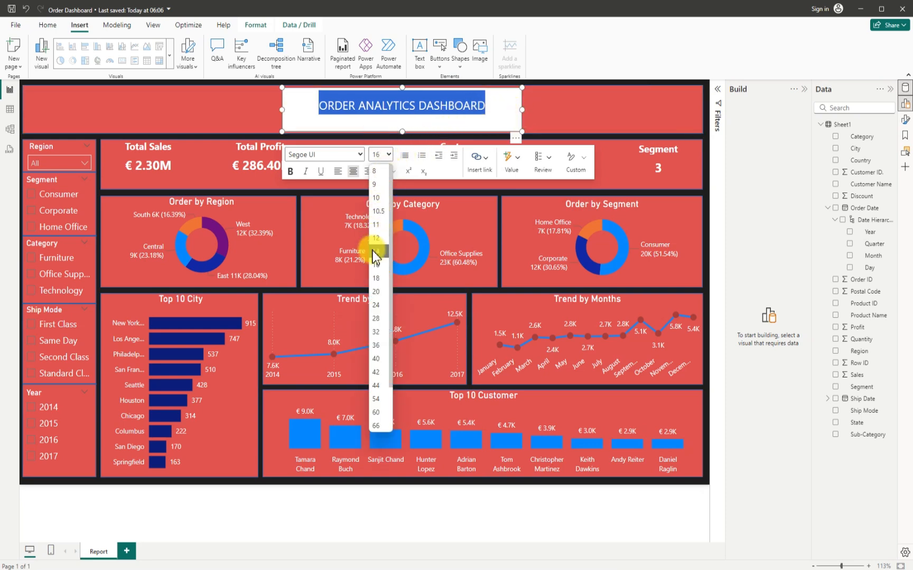
{"action": "left_click", "coordinate": [376, 279]}
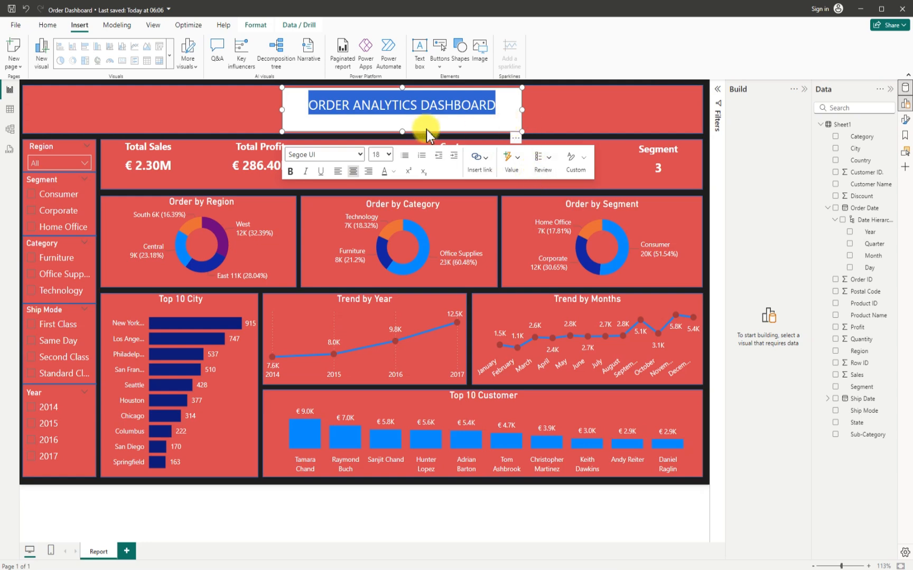
- Colour the title text white and turn off the text box's background
{"action": "left_click", "coordinate": [394, 172]}
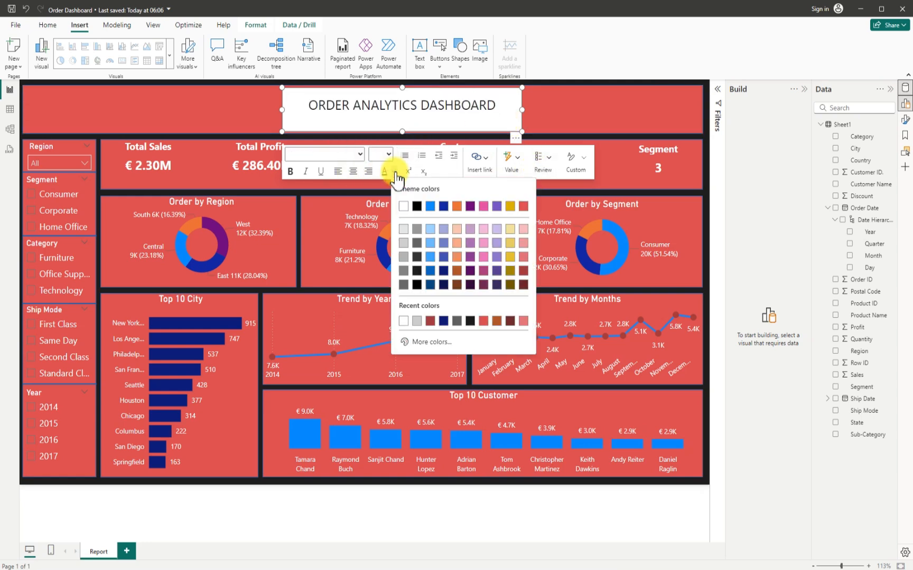
{"action": "left_click", "coordinate": [404, 207]}
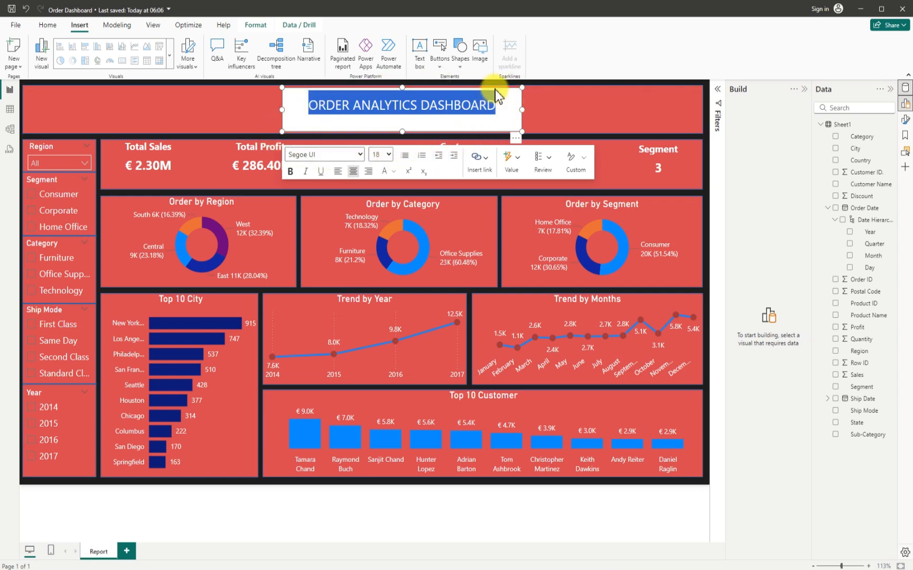
{"action": "left_click", "coordinate": [515, 138]}
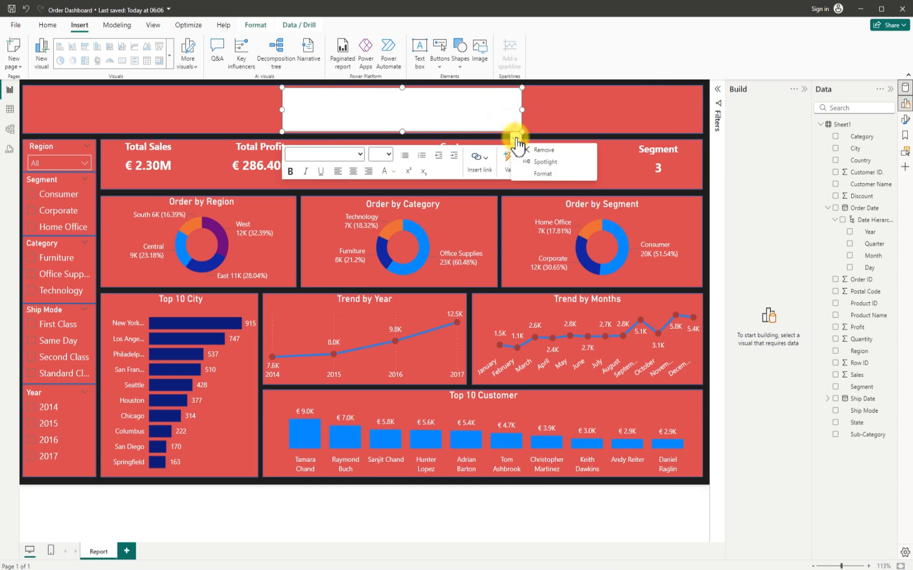
{"action": "left_click", "coordinate": [544, 174]}
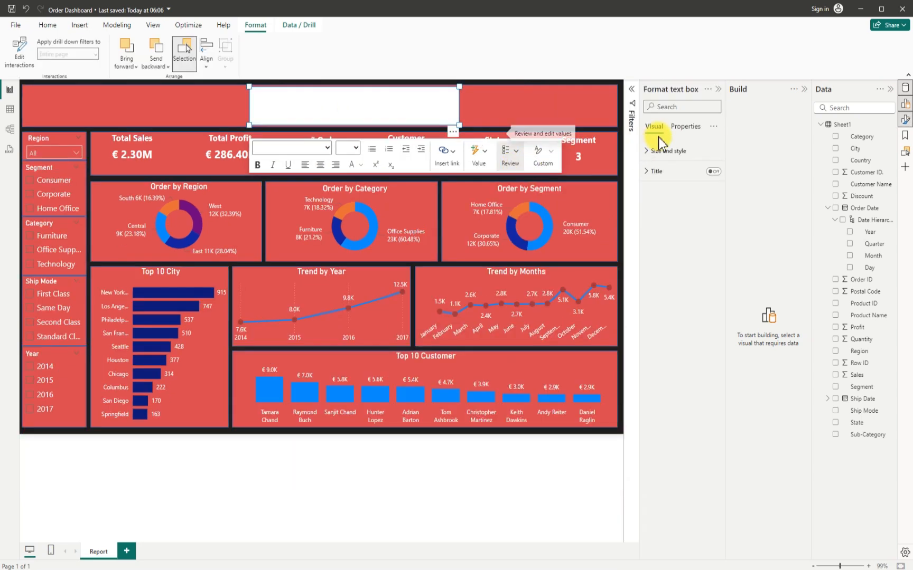
{"action": "left_click", "coordinate": [650, 153]}
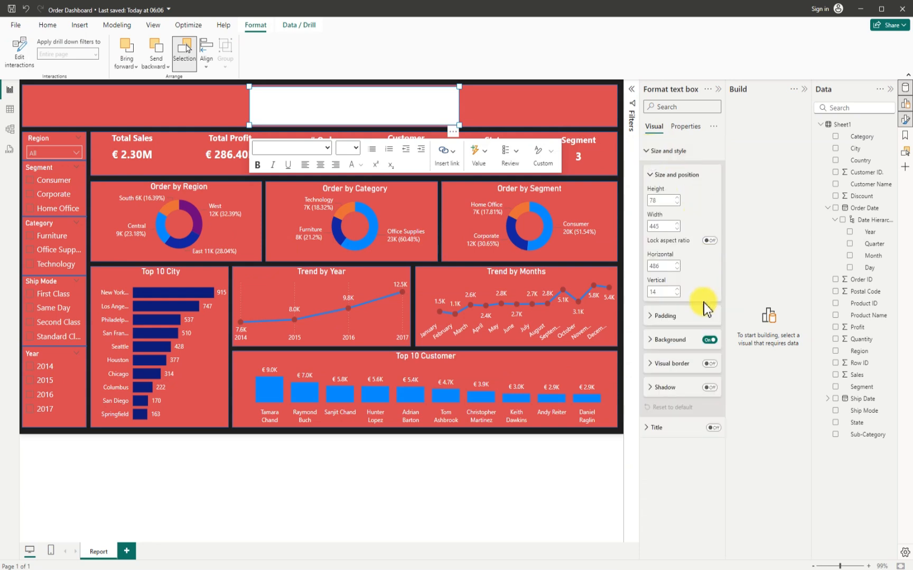
{"action": "left_click", "coordinate": [710, 339]}
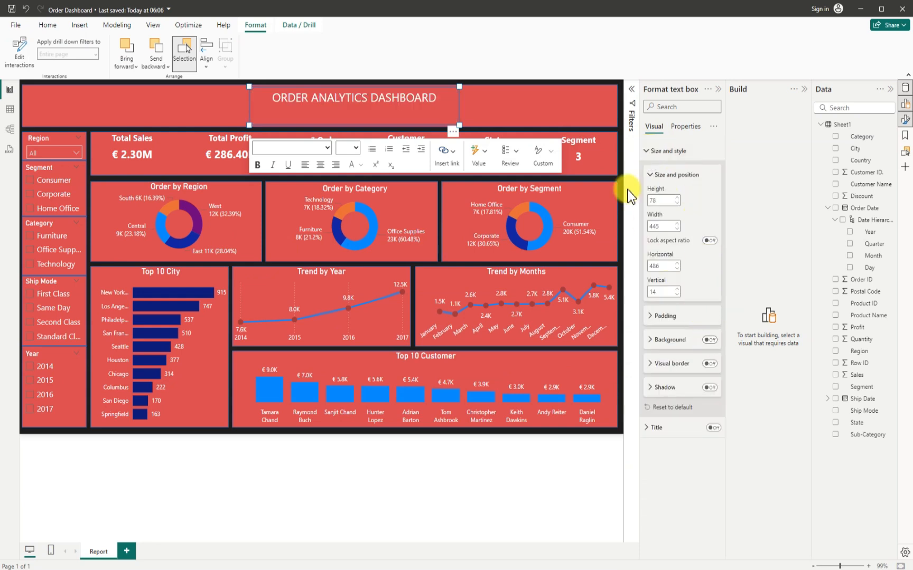
- Reduce the title text box's height to about 53 and centre it in the banner at horizontal about 441, vertical about 35
{"action": "left_click", "coordinate": [528, 103]}
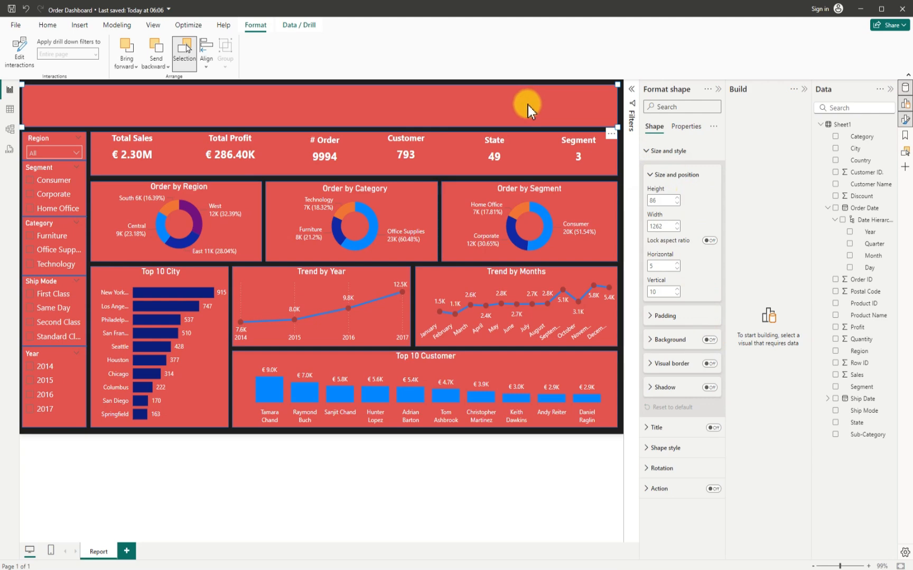
{"action": "left_click", "coordinate": [408, 130]}
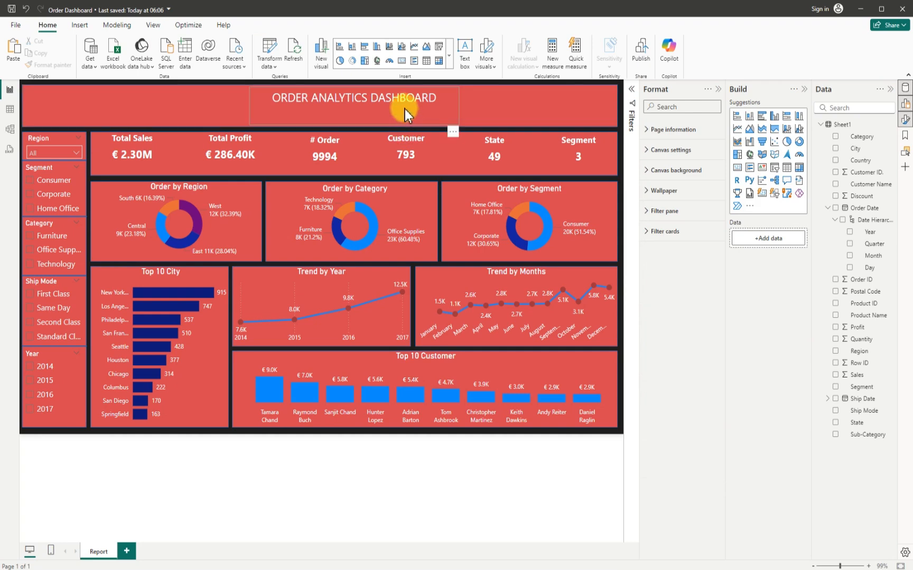
{"action": "left_click", "coordinate": [411, 111]}
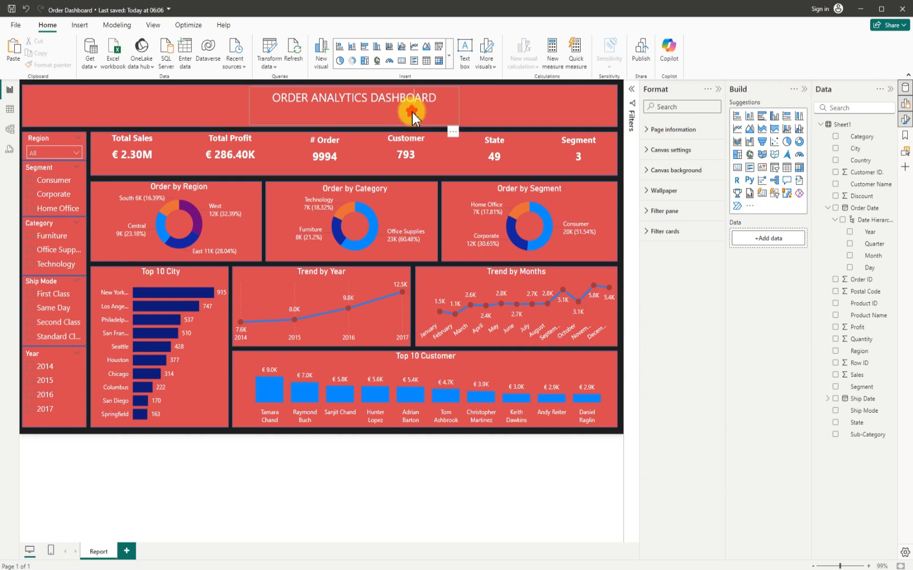
{"action": "left_click", "coordinate": [459, 125]}
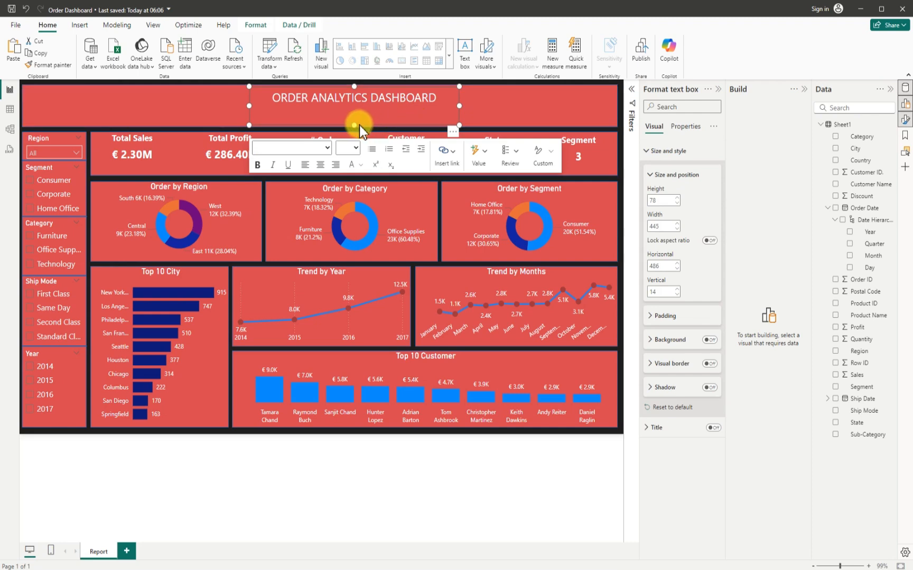
{"action": "left_click_drag", "start_coordinate": [354, 125], "coordinate": [356, 113]}
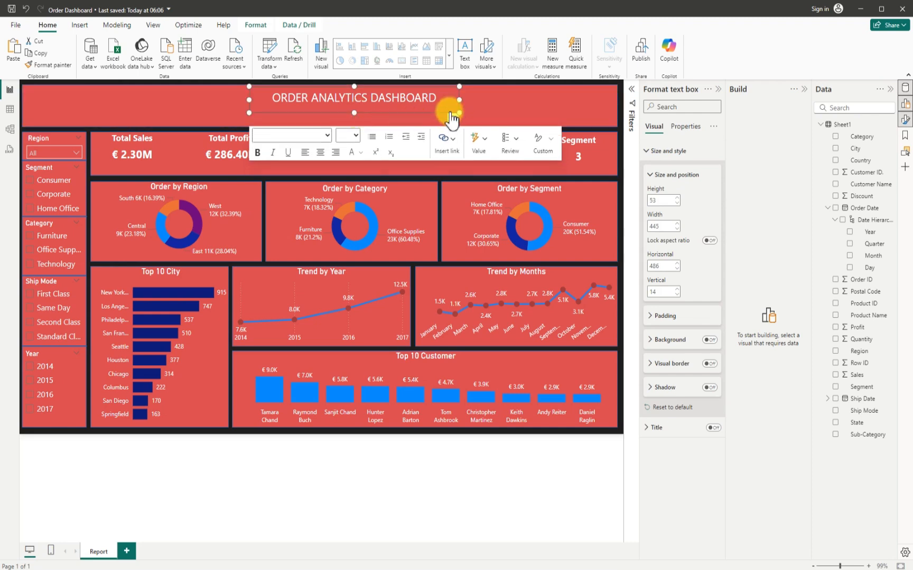
{"action": "left_click", "coordinate": [436, 121]}
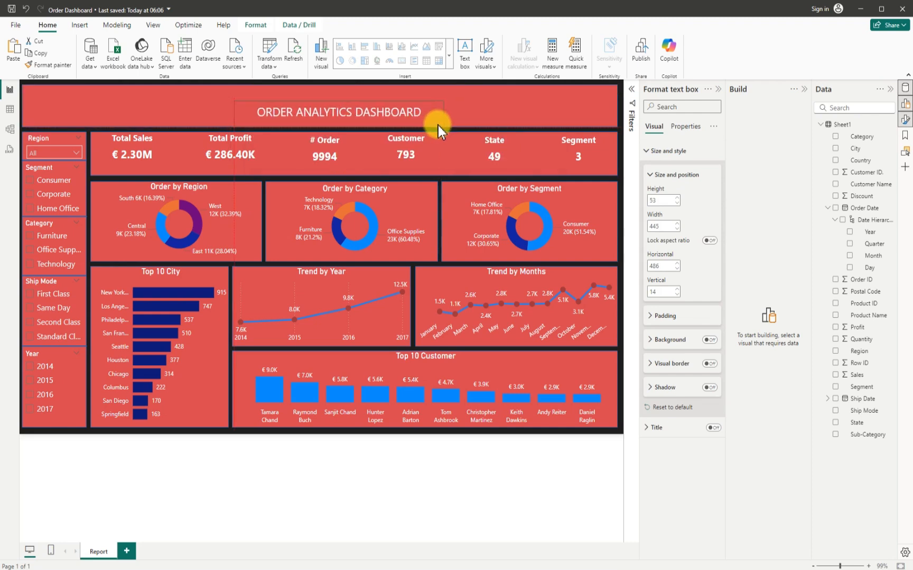
{"action": "left_click_drag", "start_coordinate": [440, 121], "coordinate": [426, 122]}
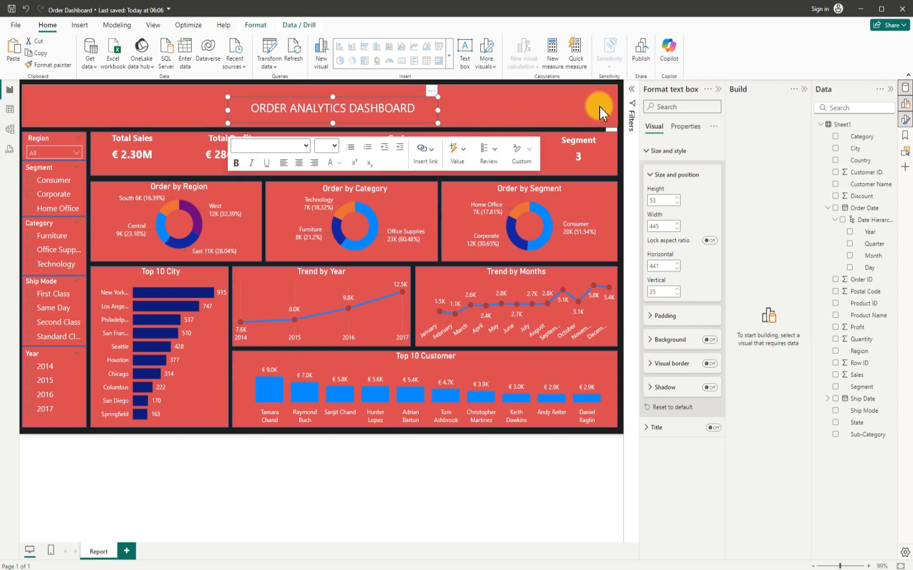
- Collapse the Format, Build and Data panes to enlarge the report canvas, and deselect the title
{"action": "left_click", "coordinate": [718, 89]}
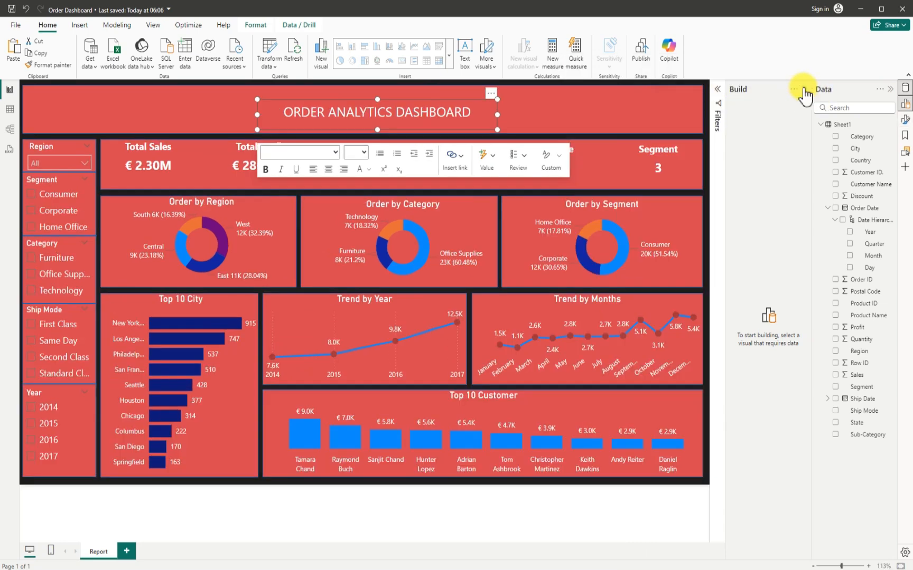
{"action": "left_click", "coordinate": [803, 88]}
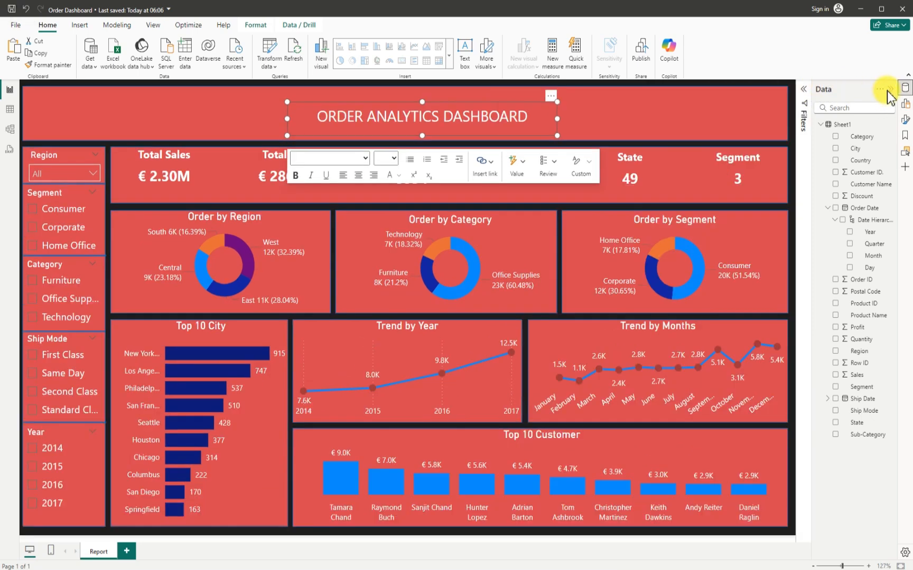
{"action": "left_click", "coordinate": [890, 91]}
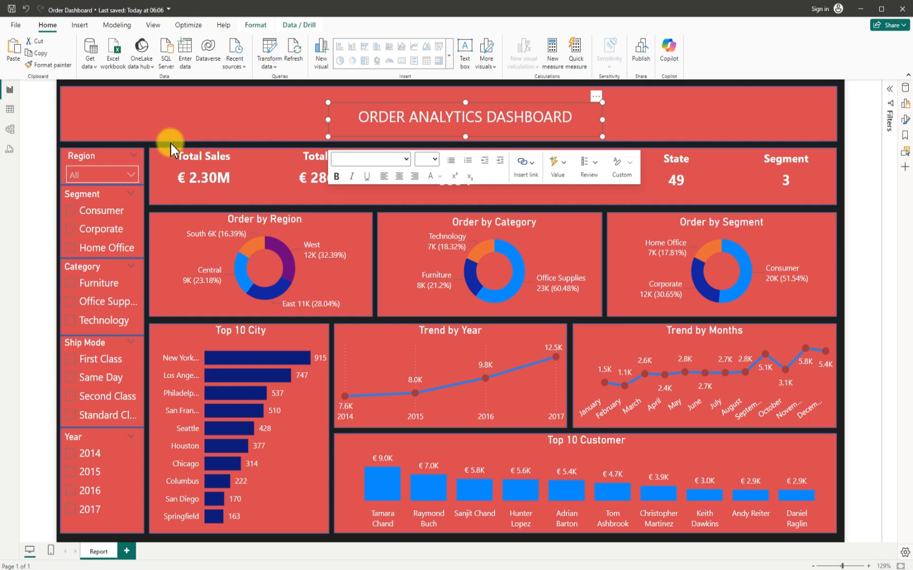
{"action": "left_click", "coordinate": [170, 143]}
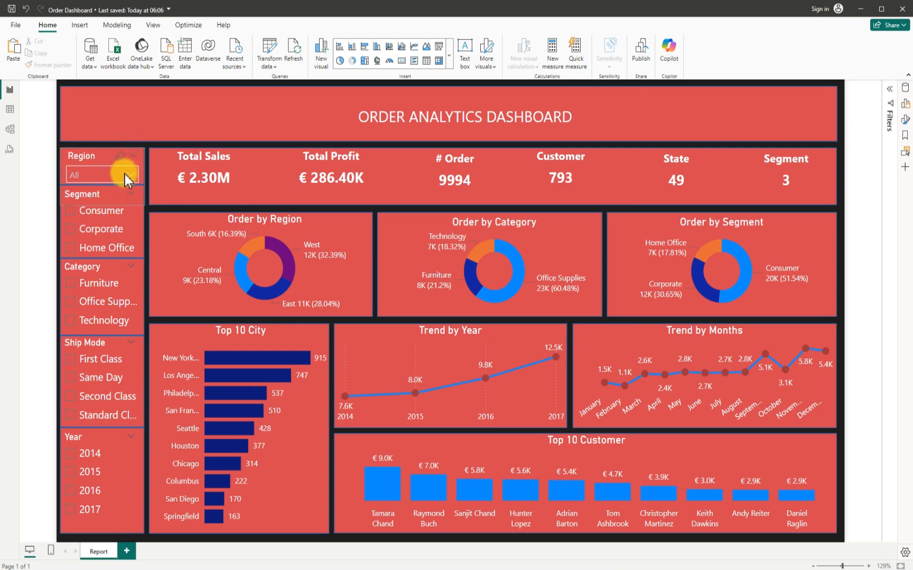
- Reduce the height of the divider line between the Region and Segment slicers so its frame no longer covers the Region dropdown
{"action": "left_click", "coordinate": [64, 183]}
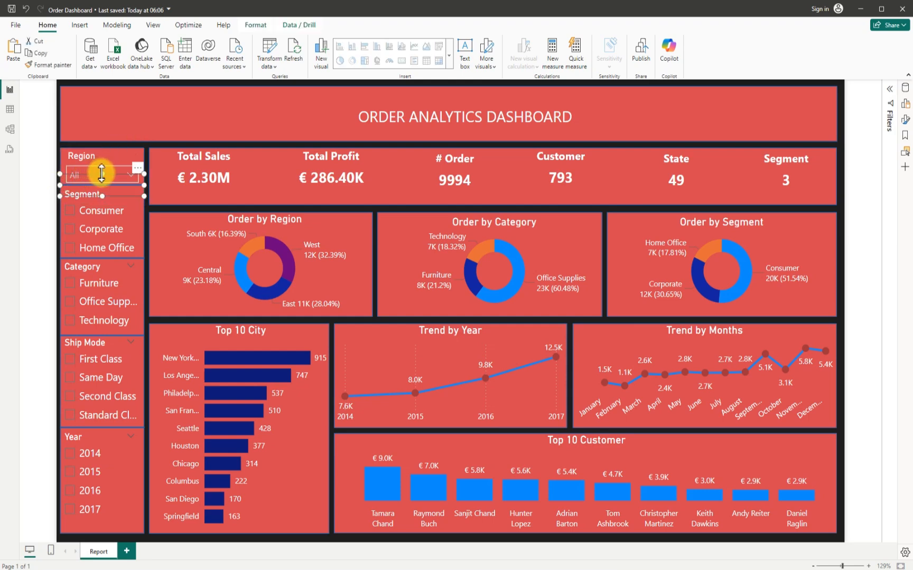
{"action": "left_click_drag", "start_coordinate": [102, 173], "coordinate": [119, 186]}
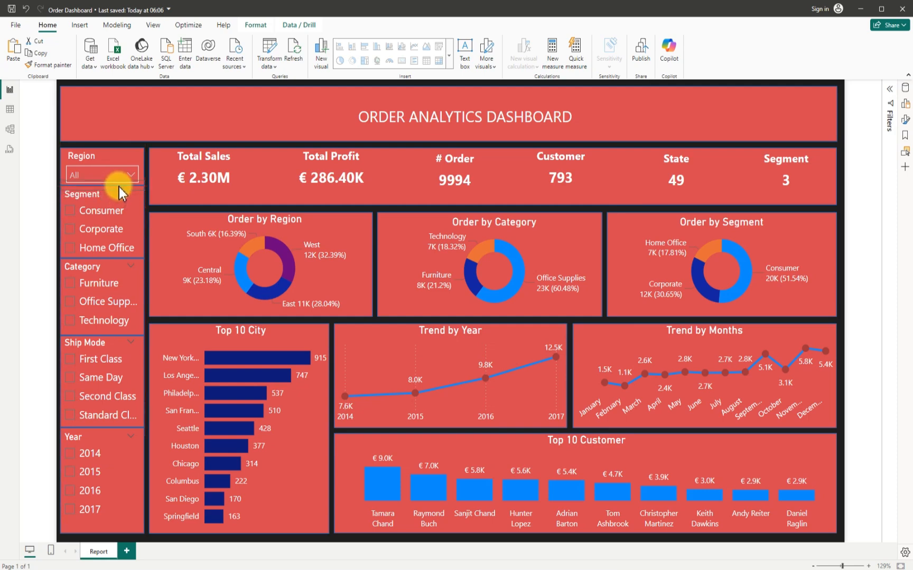
{"action": "left_click", "coordinate": [103, 182]}
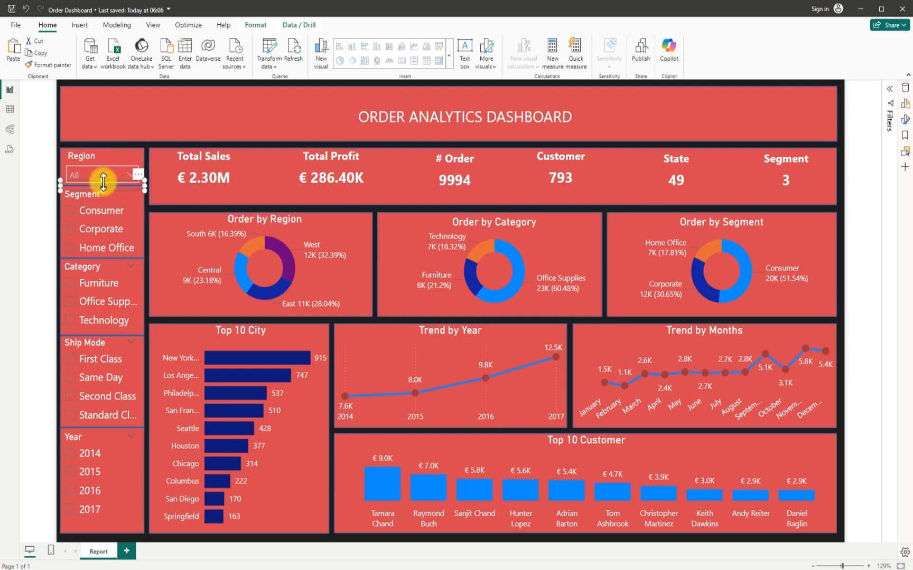
{"action": "left_click_drag", "start_coordinate": [103, 181], "coordinate": [103, 185]}
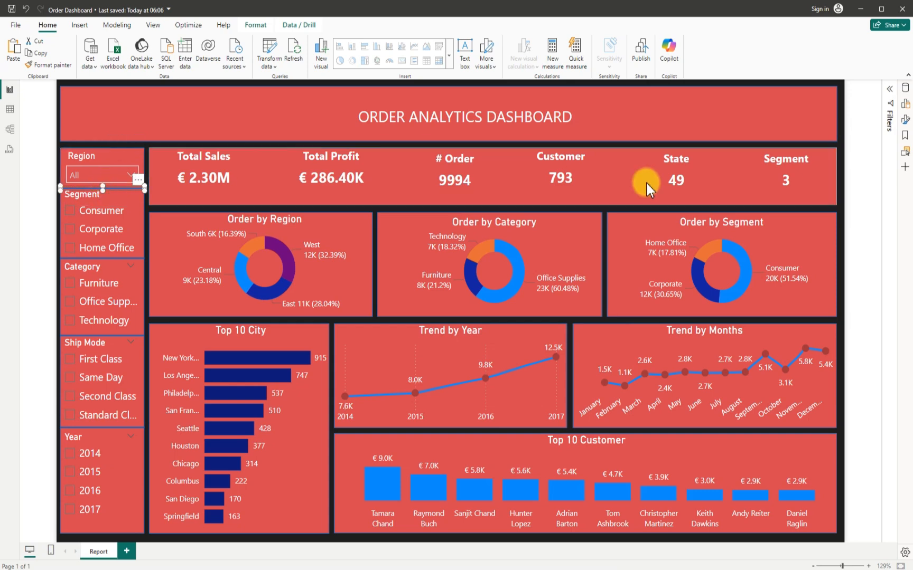
{"action": "left_click", "coordinate": [571, 209]}
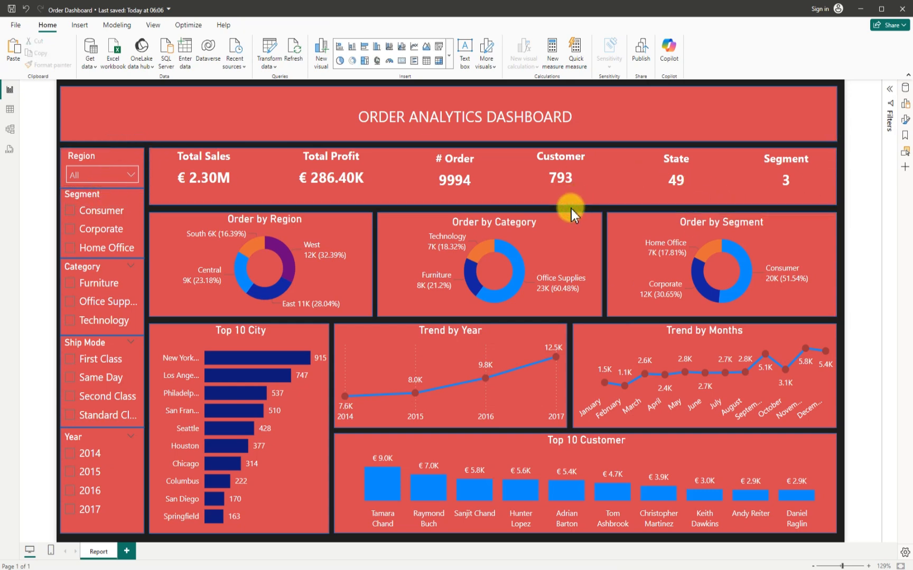
- Test the Region slicer by filtering the dashboard to Central and to East, clearing each selection and closing the list
{"action": "left_click", "coordinate": [132, 174]}
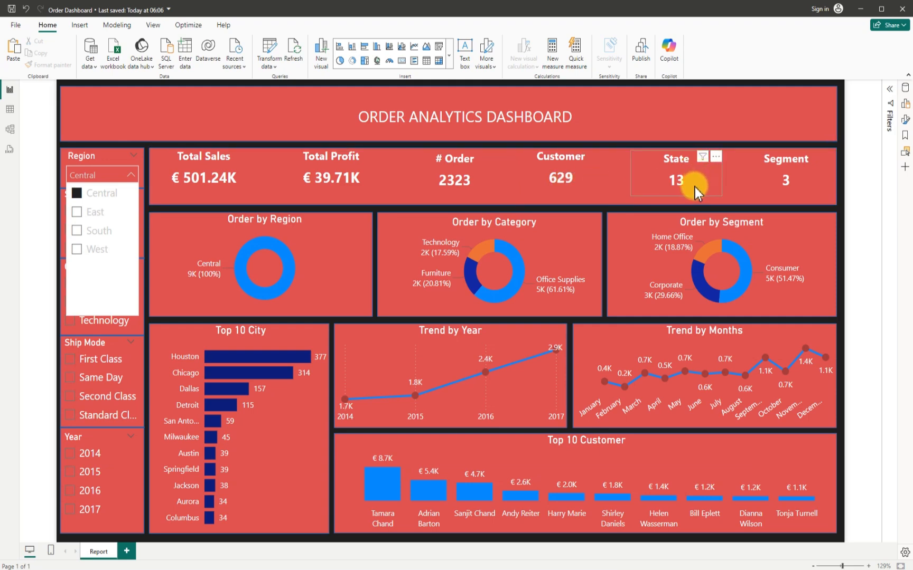
{"action": "left_click", "coordinate": [78, 194]}
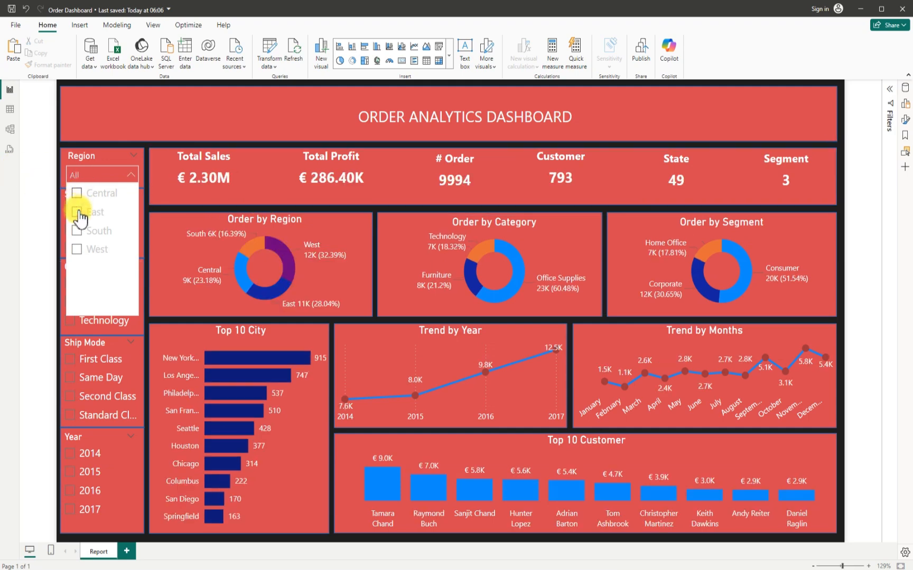
{"action": "left_click", "coordinate": [78, 213]}
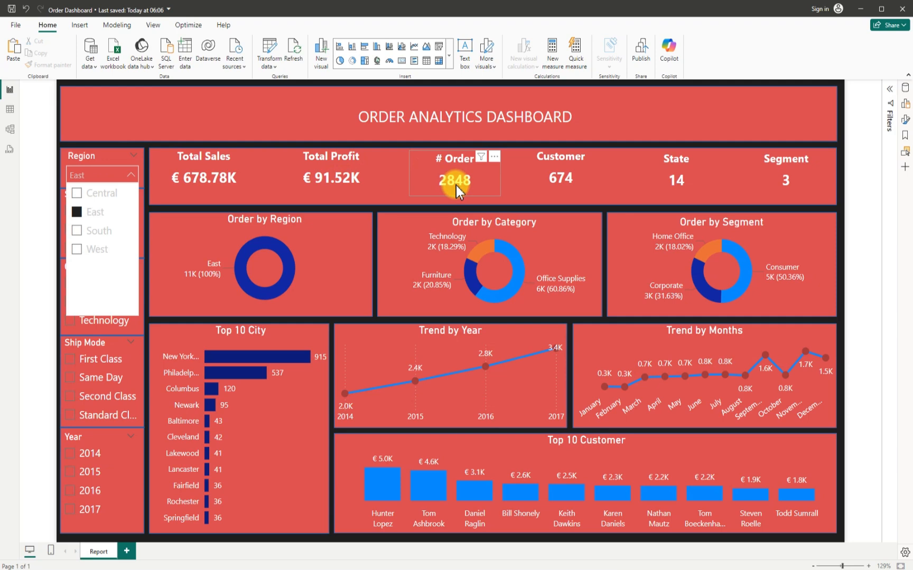
{"action": "left_click", "coordinate": [80, 214]}
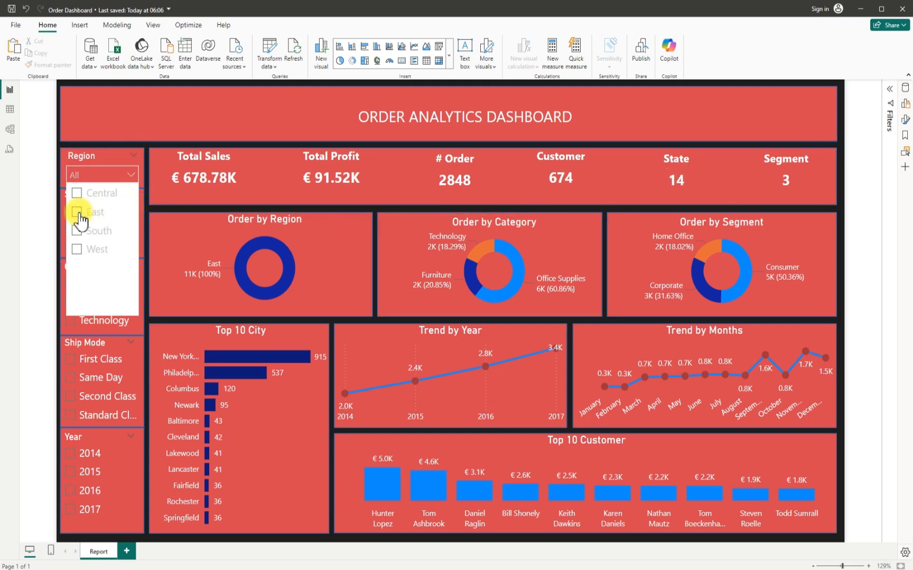
{"action": "left_click", "coordinate": [322, 208]}
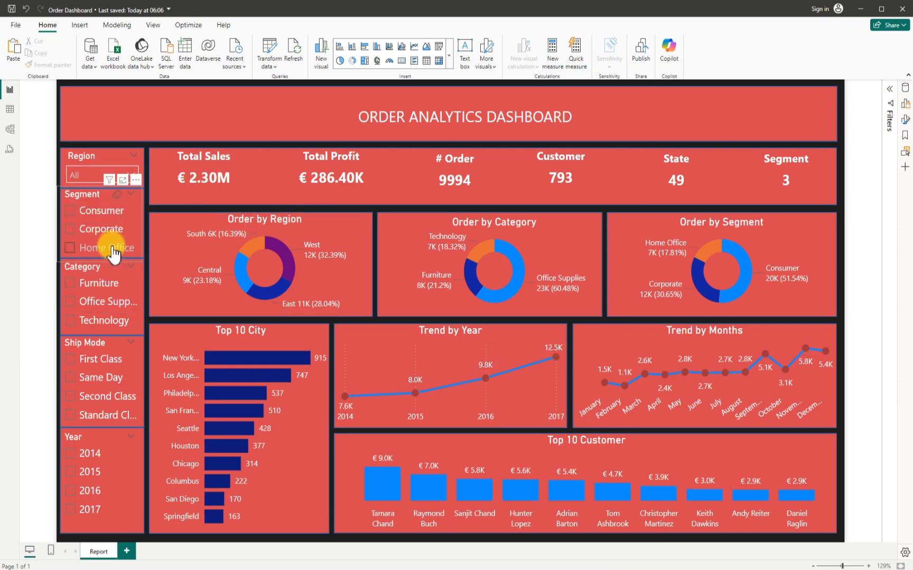
- Test the Segment slicer by filtering the dashboard to Consumer and to Corporate, clearing each selection
{"action": "left_click", "coordinate": [72, 212]}
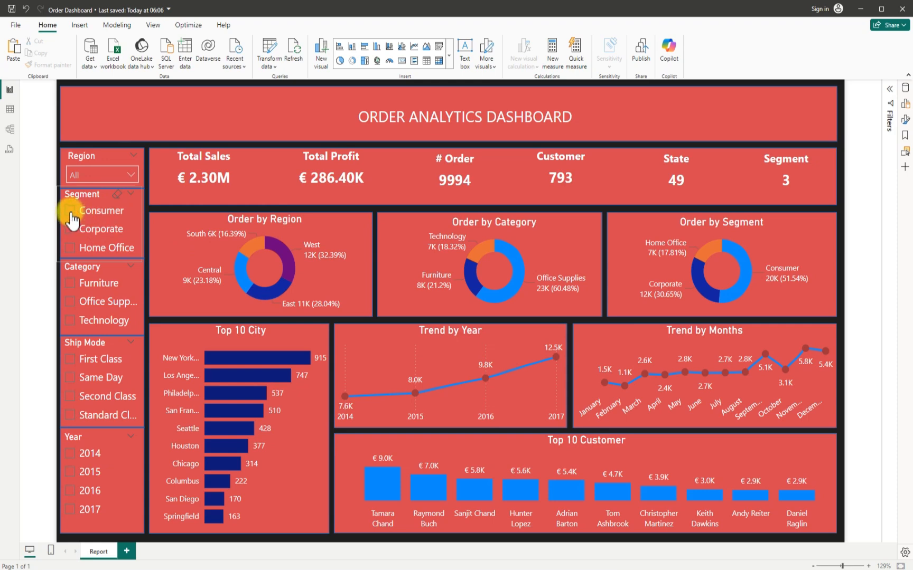
{"action": "left_click", "coordinate": [71, 213]}
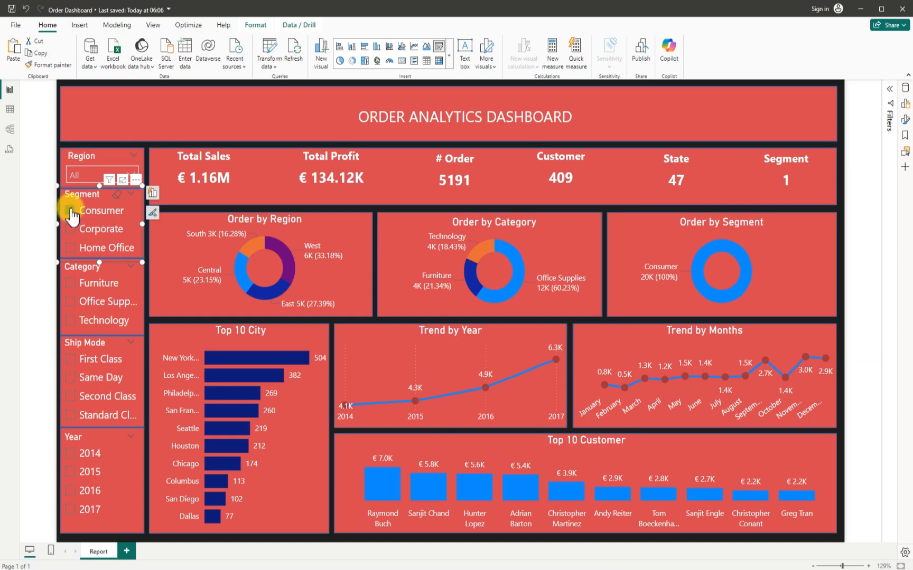
{"action": "left_click", "coordinate": [70, 210]}
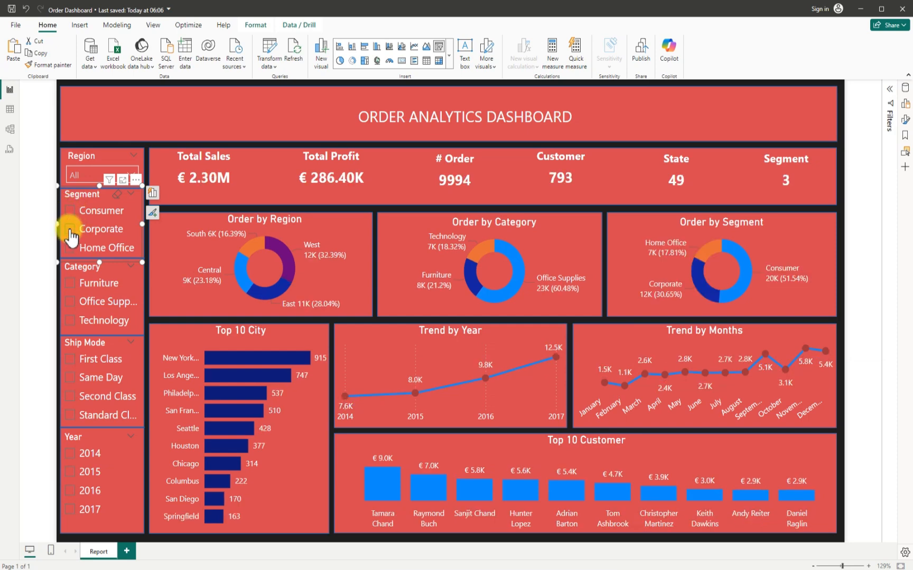
{"action": "left_click", "coordinate": [70, 230]}
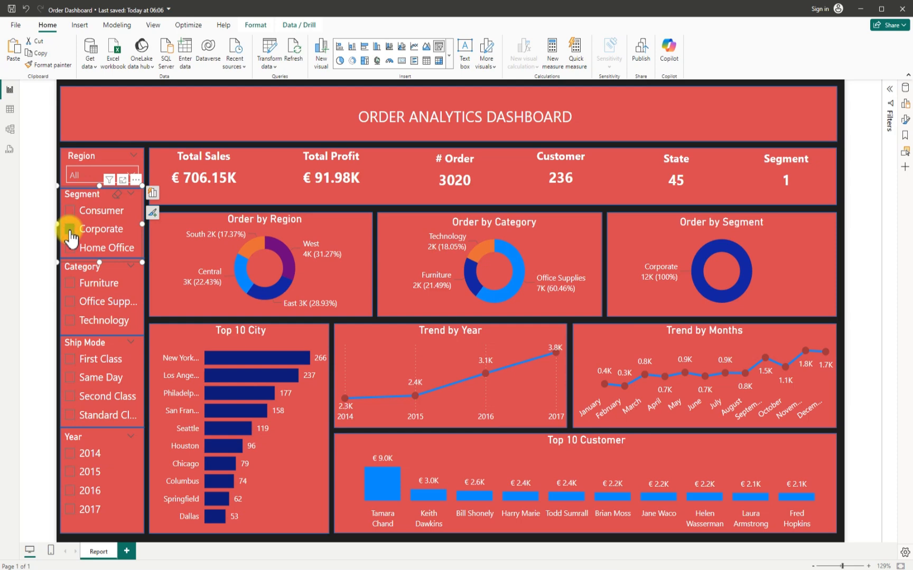
{"action": "left_click", "coordinate": [69, 229]}
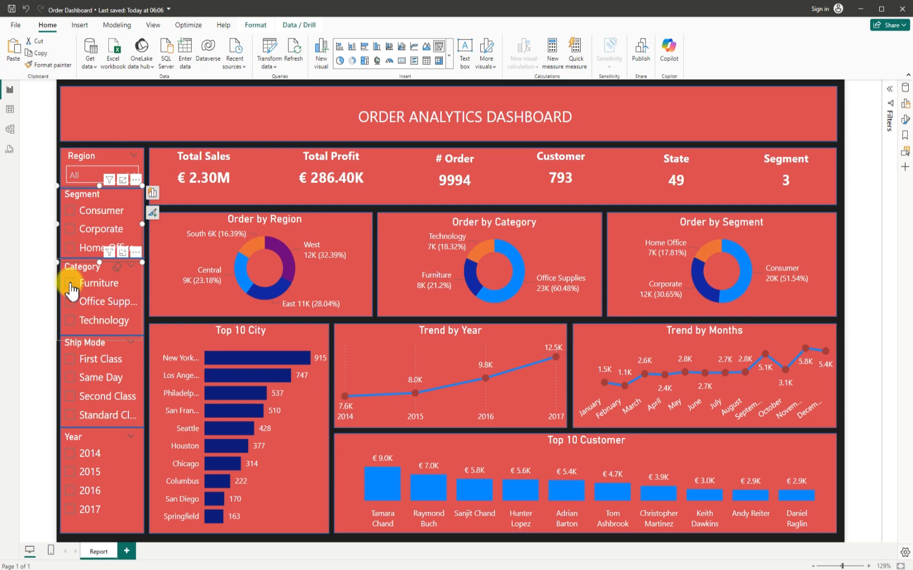
- Filter the dashboard to the Furniture category, examine the Trend by Year and Top 10 Customer charts, and clear the filter
{"action": "left_click", "coordinate": [70, 286]}
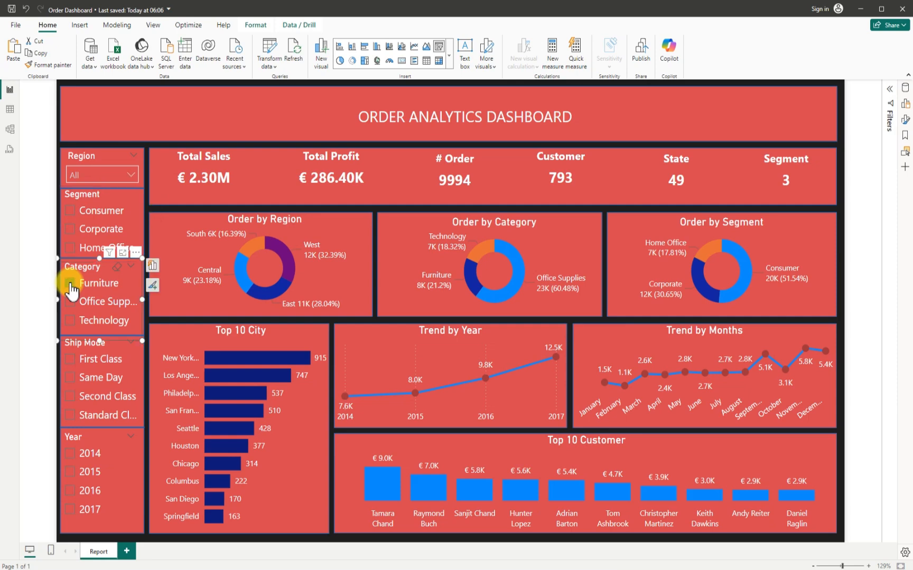
{"action": "left_click", "coordinate": [70, 285]}
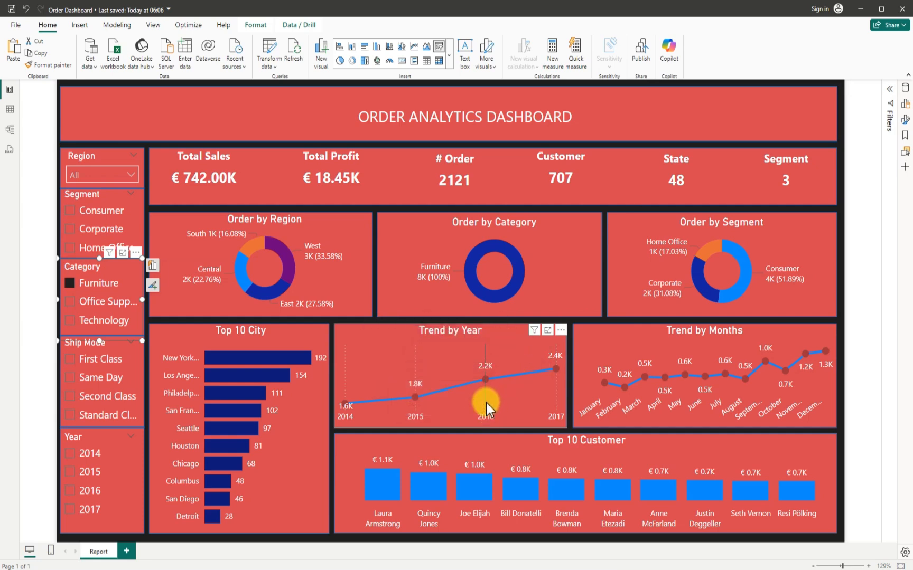
{"action": "mouse_move", "coordinate": [486, 403]}
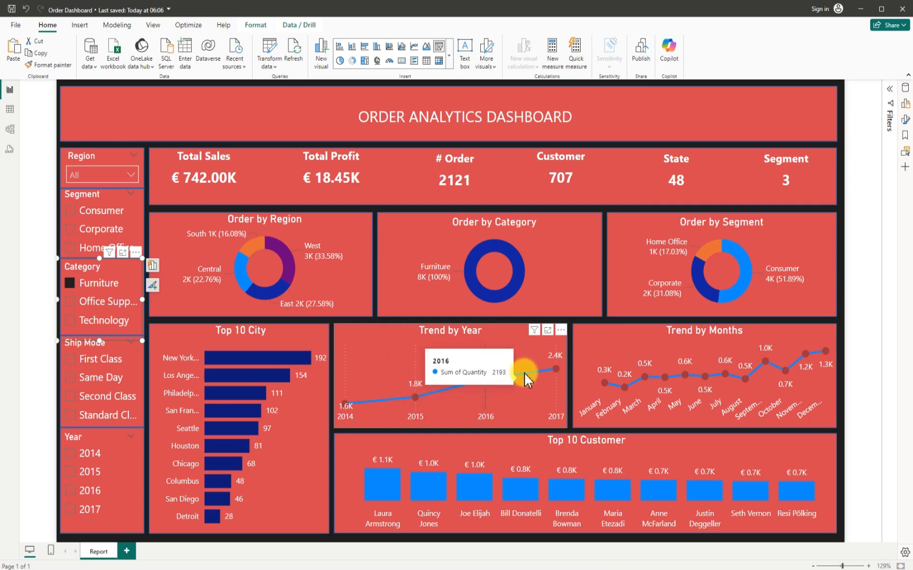
{"action": "mouse_move", "coordinate": [558, 368]}
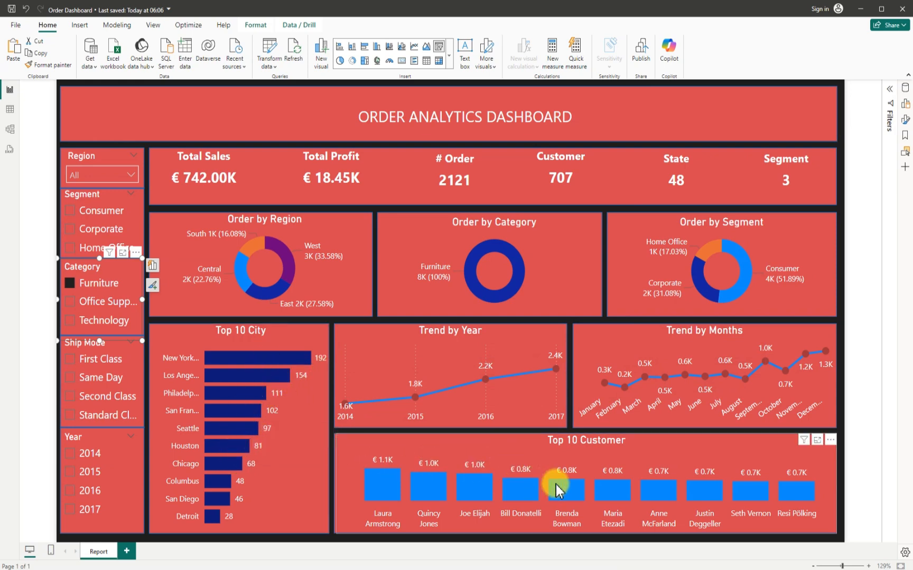
{"action": "mouse_move", "coordinate": [495, 491]}
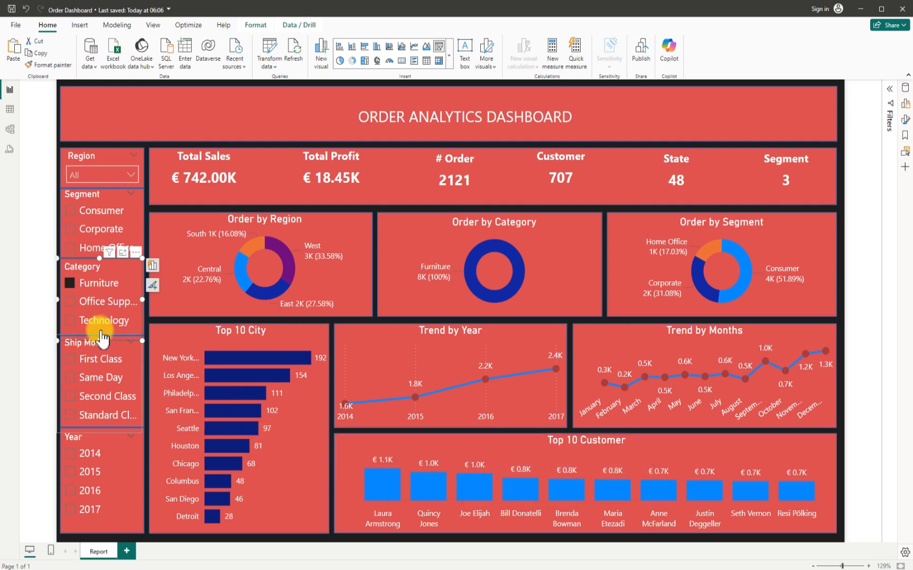
{"action": "left_click", "coordinate": [73, 286]}
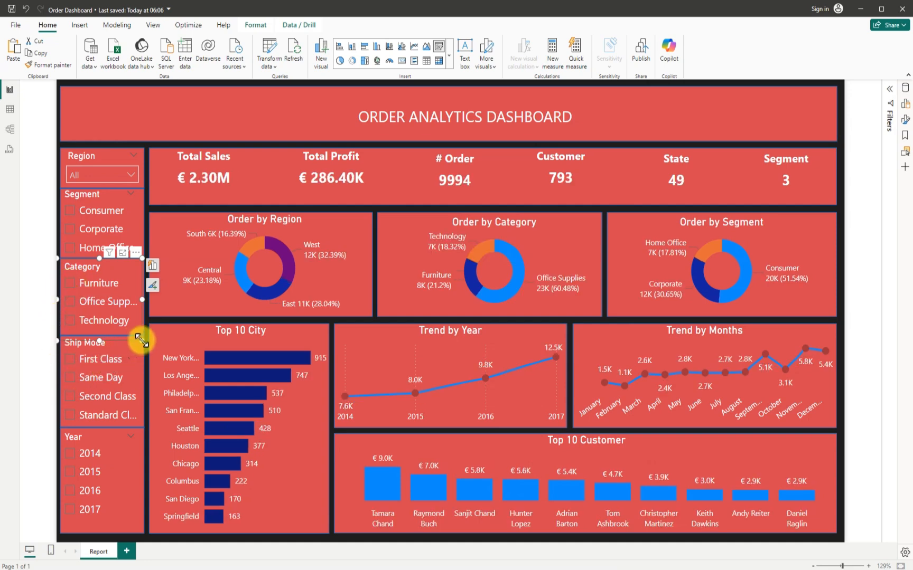
{"action": "left_click", "coordinate": [187, 319]}
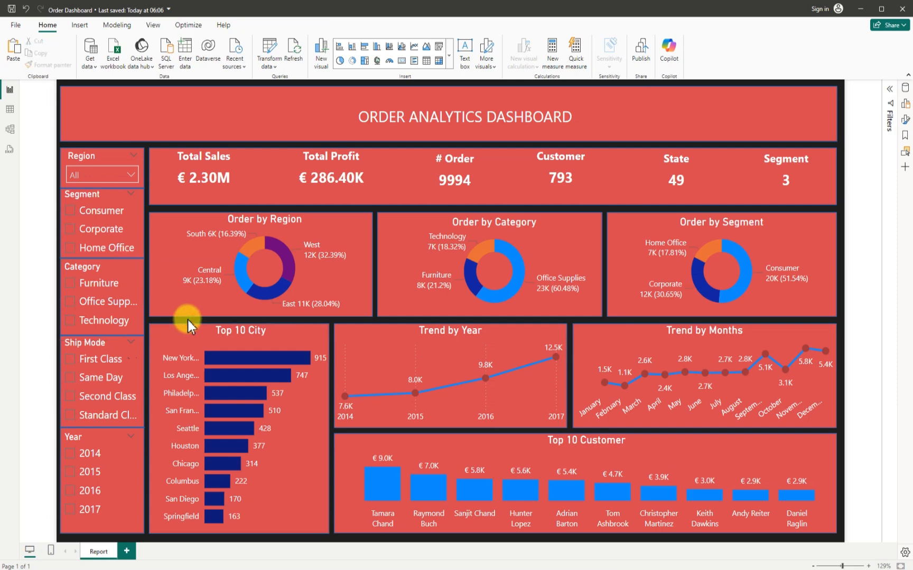
- Test the Ship Mode slicer by filtering the dashboard to Same Day and to First Class, and clear the selection
{"action": "left_click", "coordinate": [72, 381]}
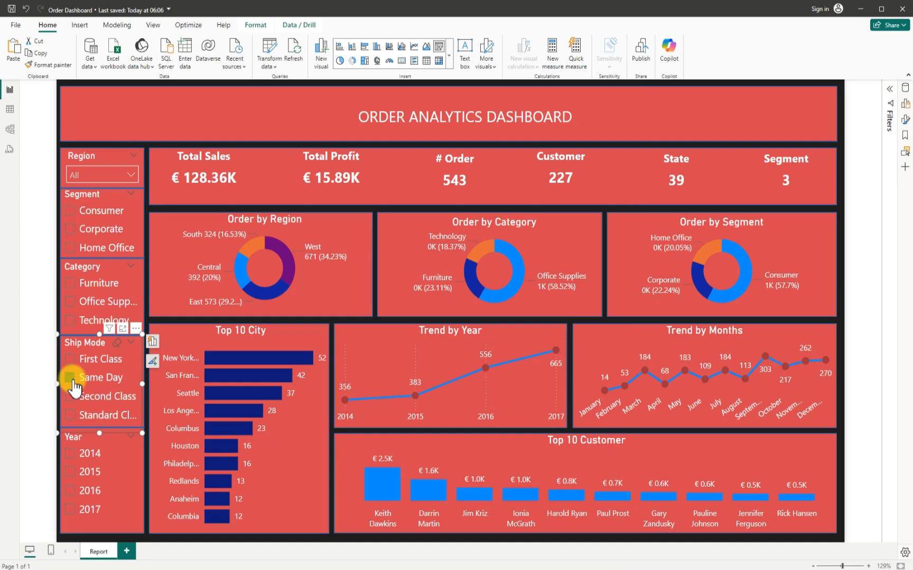
{"action": "left_click", "coordinate": [71, 359]}
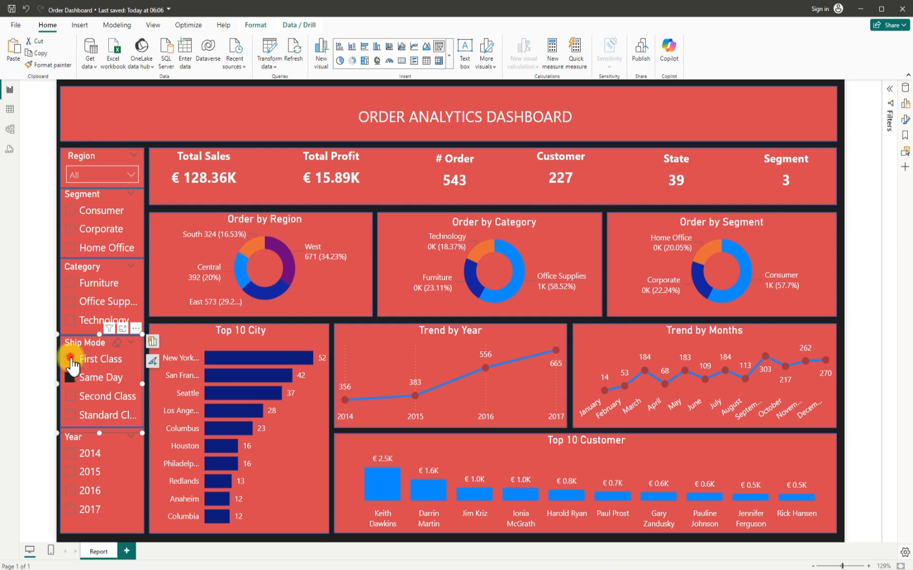
{"action": "left_click", "coordinate": [71, 359]}
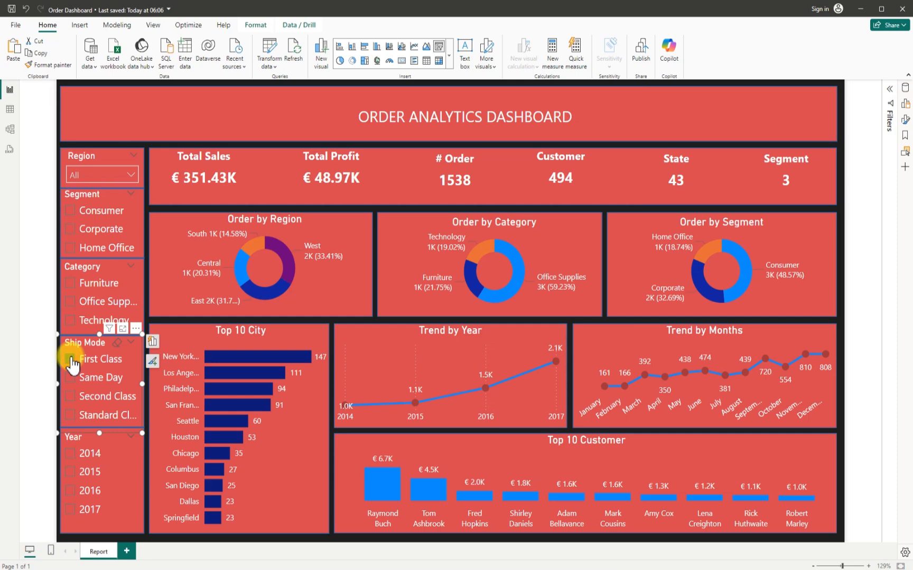
{"action": "left_click", "coordinate": [70, 359]}
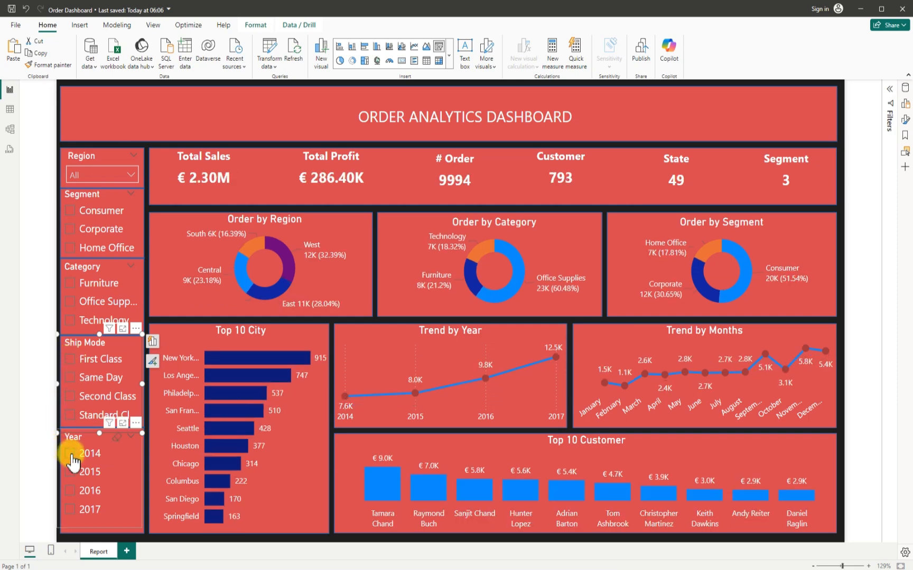
- Test the Year slicer by filtering the dashboard to 2014, clear the selection and deselect the slicer
{"action": "left_click", "coordinate": [72, 455]}
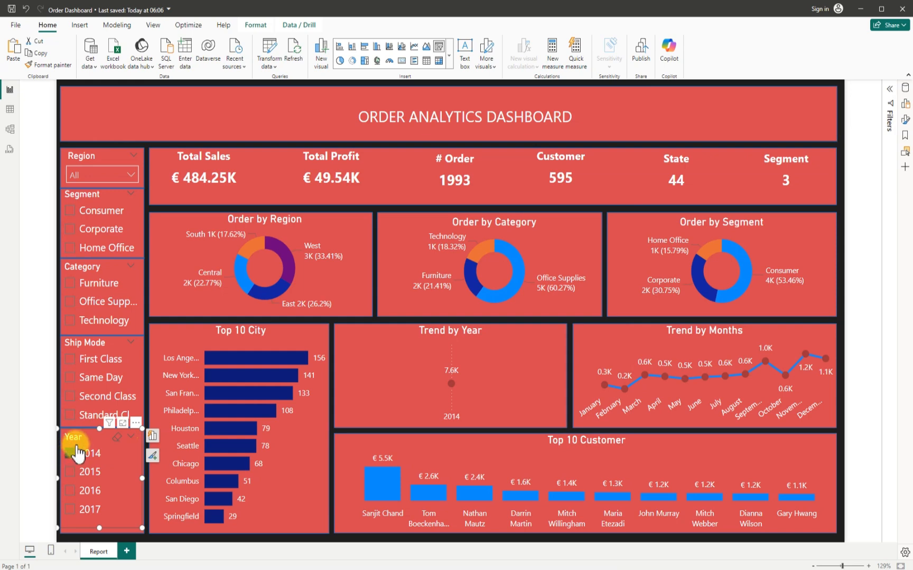
{"action": "left_click", "coordinate": [71, 454]}
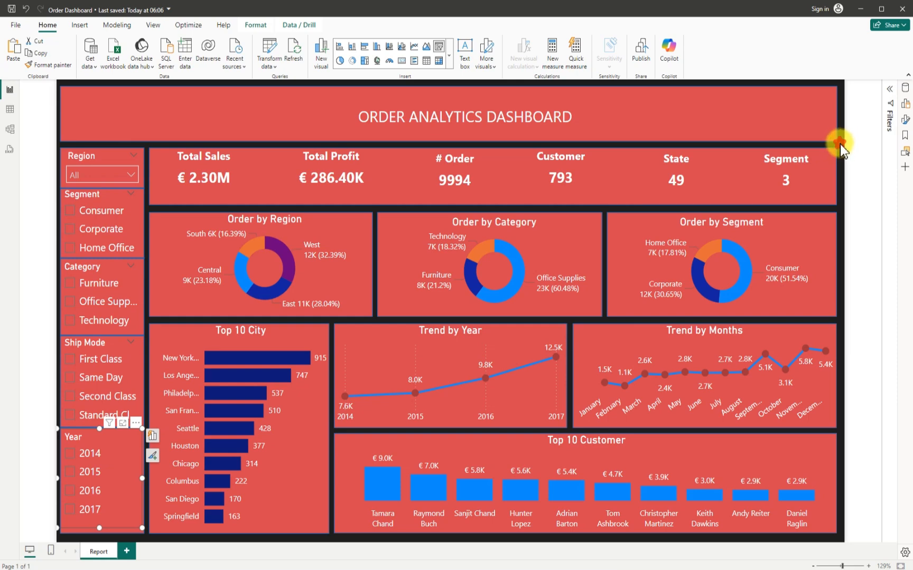
{"action": "left_click", "coordinate": [840, 143]}
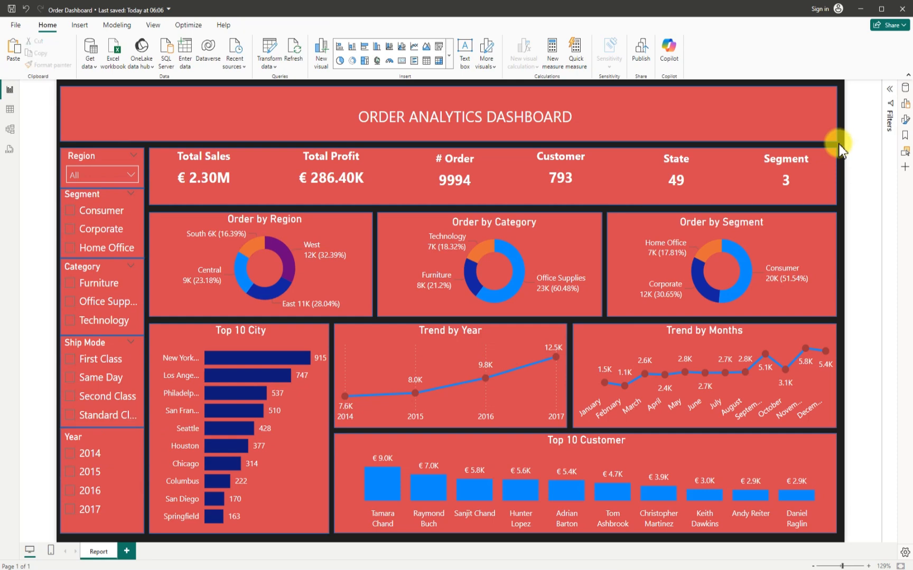